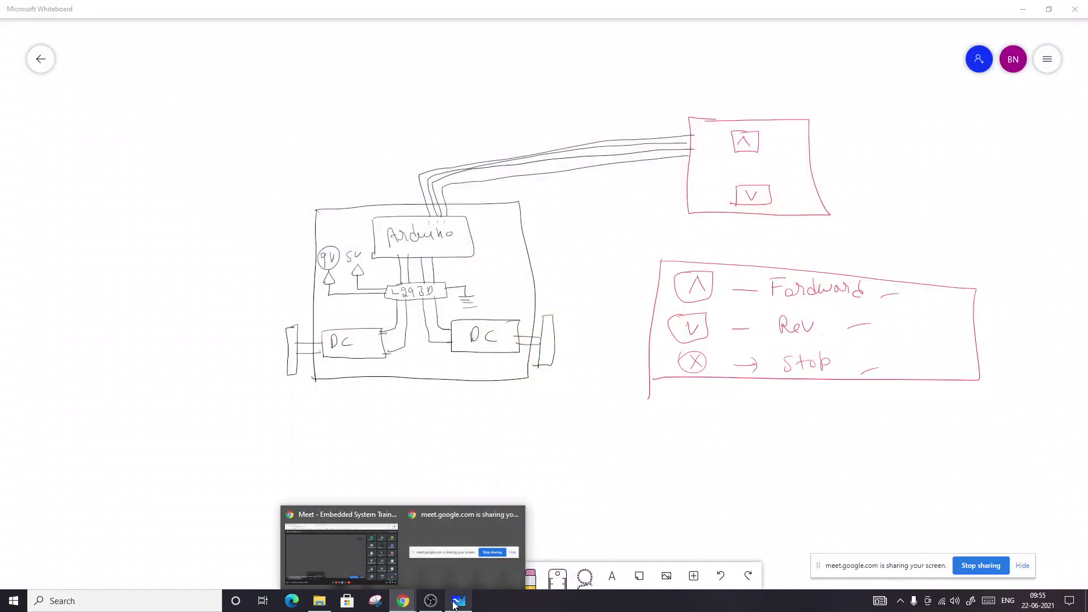
Sketch two push-button circuits below the robot diagram, one with the resistor on the supply side and one with the resistor to ground.
scroll(781, 260, "down", 1)
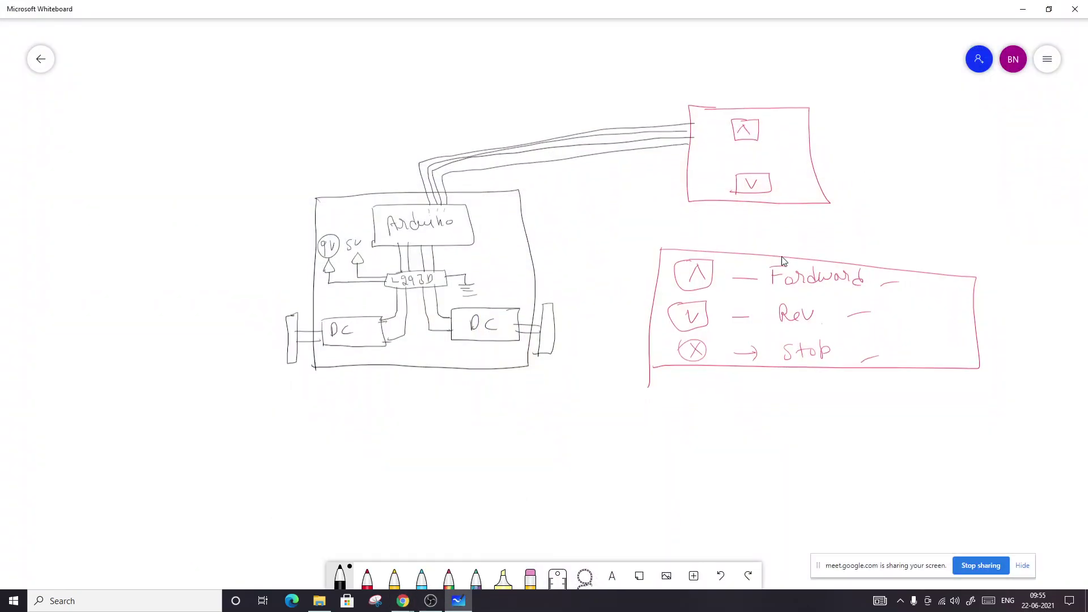
scroll(691, 432, "down", 5)
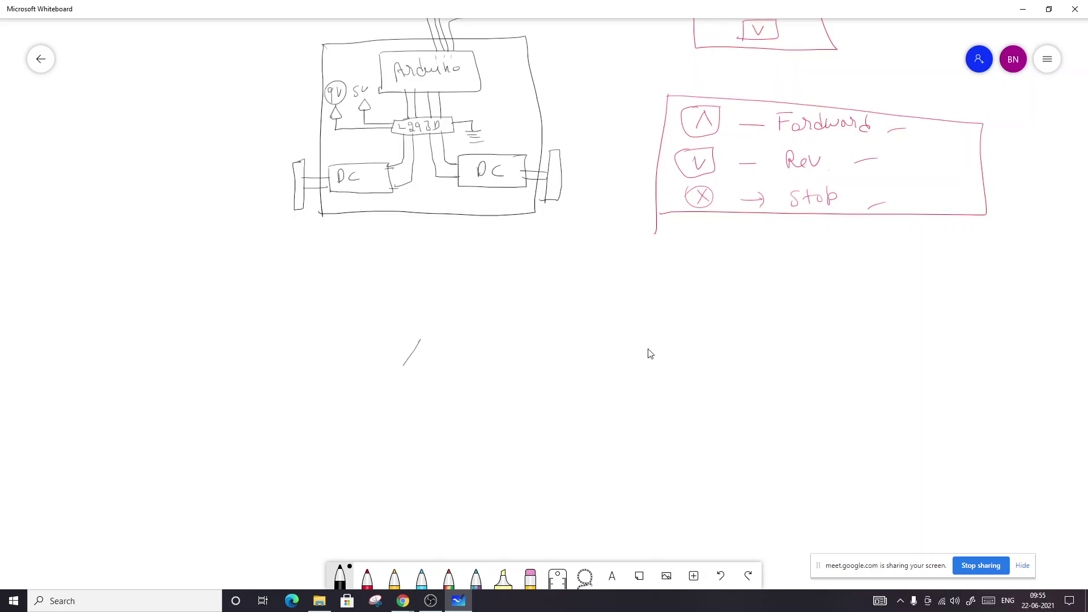
left_click_drag(537, 334, 522, 356)
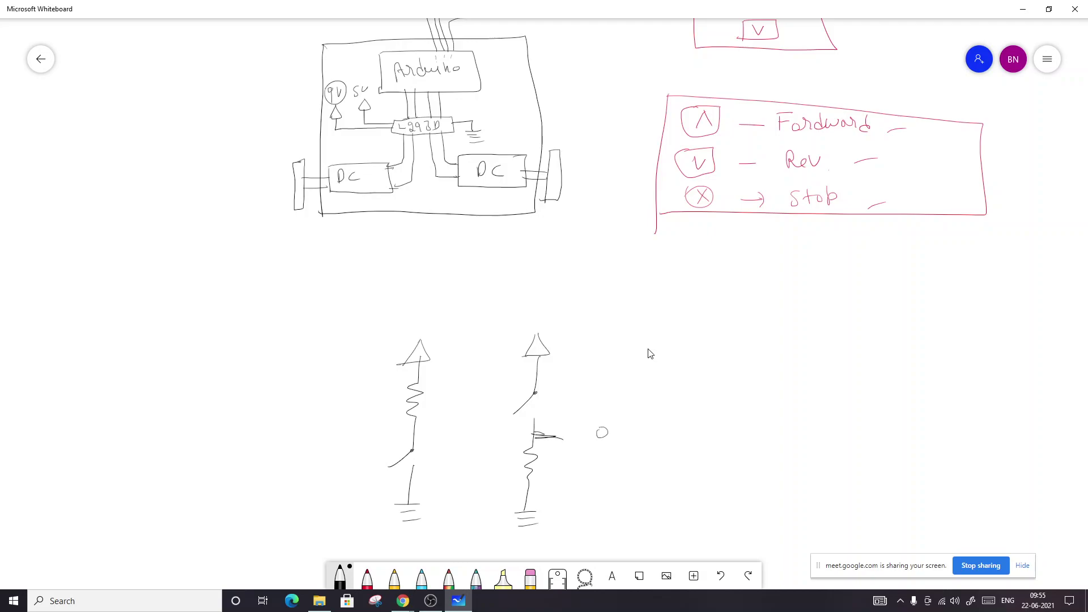
Write the circled output levels "0,5" and "0,1" beside the second button circuit and mark that circuit with a tick.
left_click_drag(632, 429, 626, 445)
left_click_drag(657, 418, 644, 439)
mouse_move(592, 414)
left_mouse_down()
mouse_move(656, 460)
mouse_move(601, 383)
left_mouse_up()
mouse_move(637, 362)
left_mouse_down()
mouse_move(640, 400)
mouse_move(612, 396)
left_mouse_up()
mouse_move(594, 368)
left_mouse_down()
mouse_move(609, 411)
mouse_move(586, 369)
left_mouse_up()
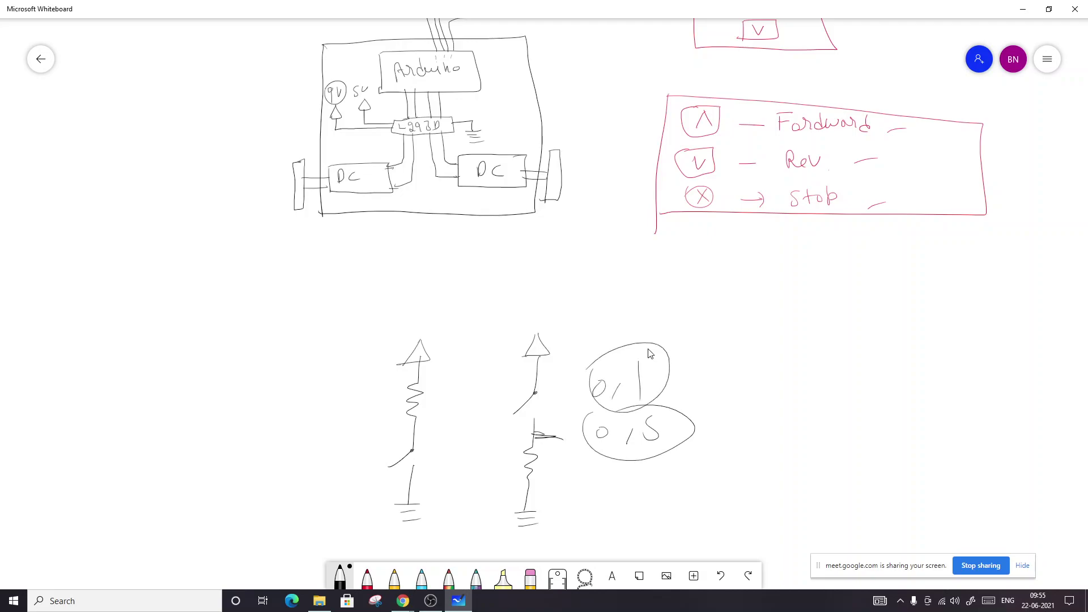
left_click_drag(552, 330, 613, 310)
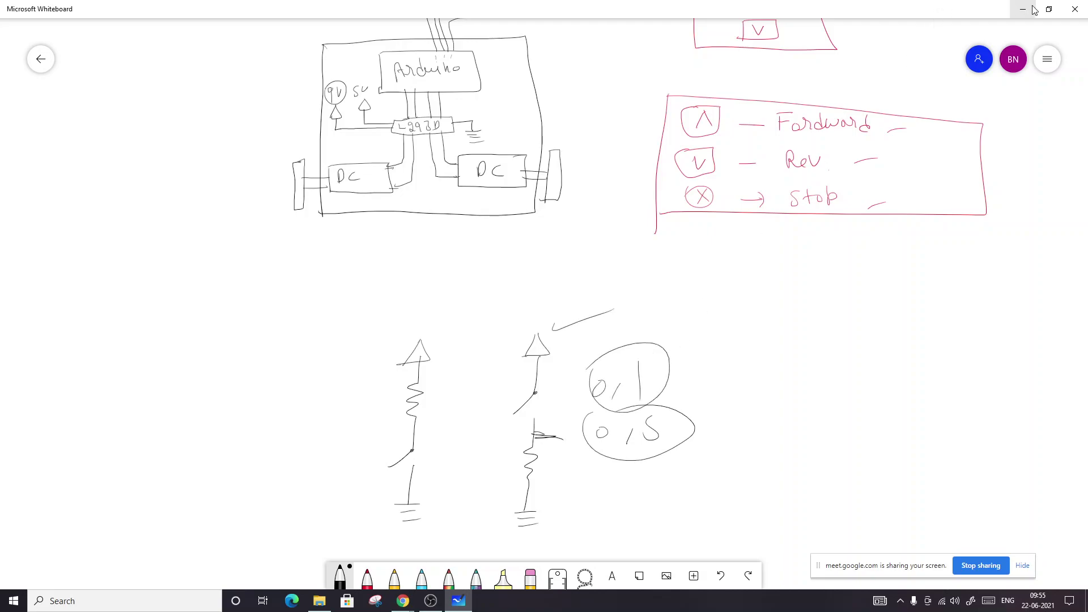
Switch to the Tinkercad circuit and place a second small breadboard above the existing breadboard and motors.
key("alt+Tab")
left_click(340, 9)
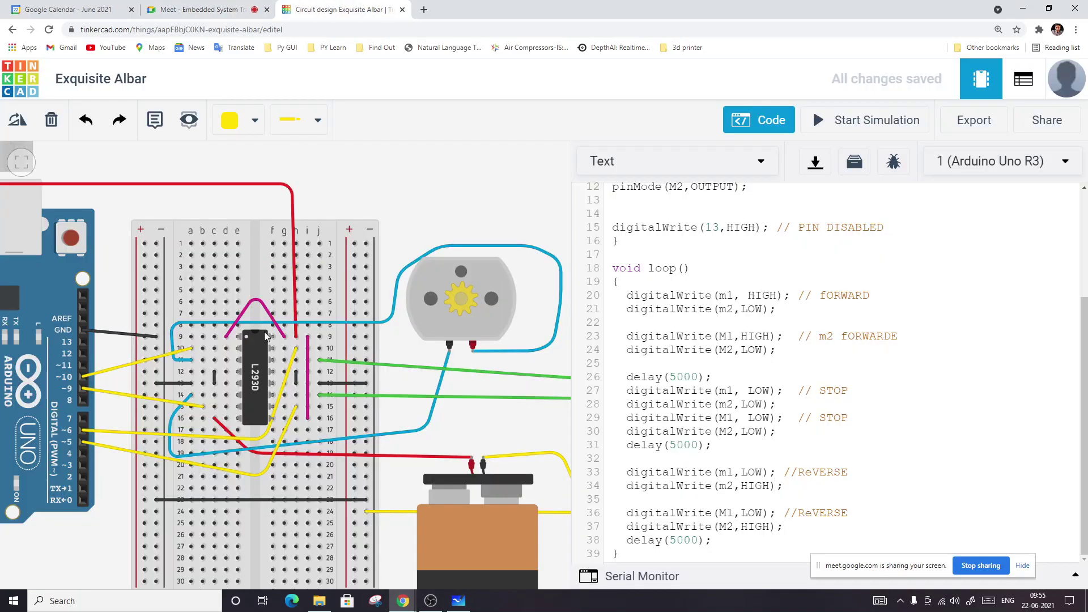
scroll(260, 379, "down", 3)
scroll(243, 485, "up", 2)
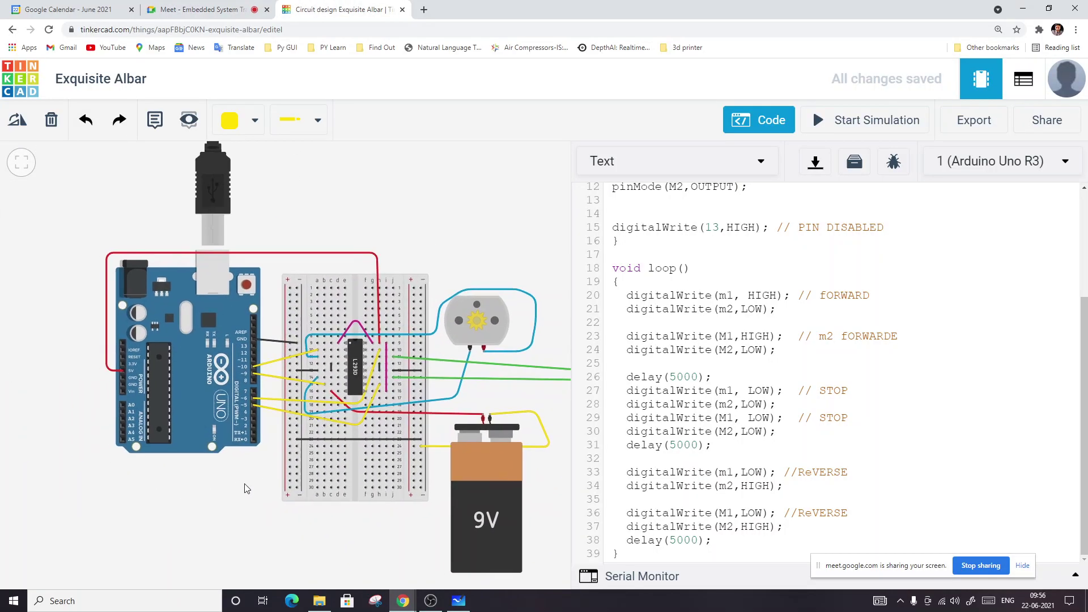
scroll(206, 492, "down", 2)
scroll(318, 330, "up", 3)
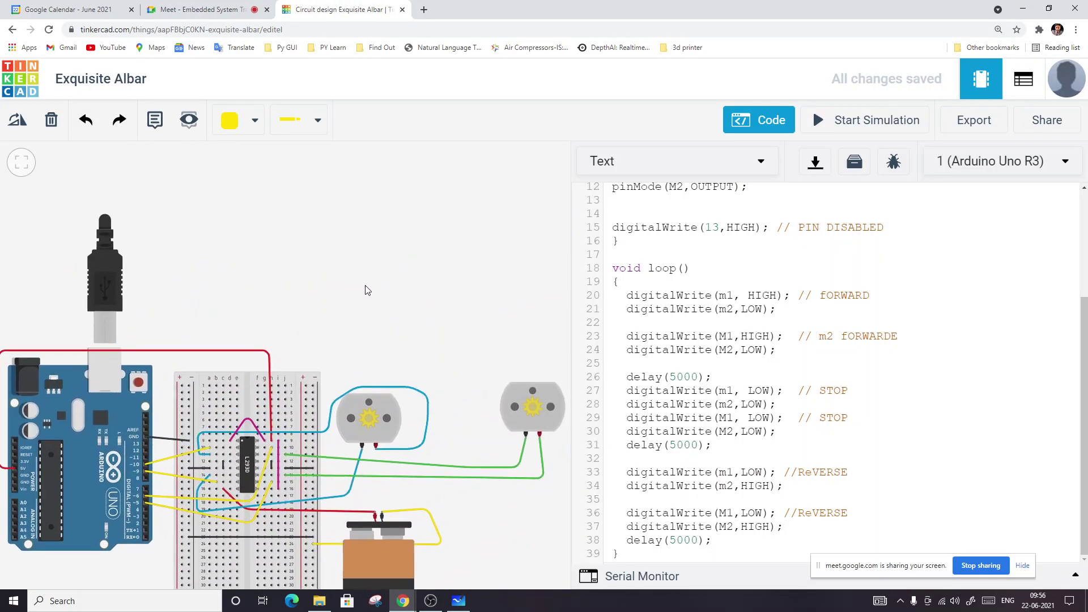
left_click(755, 124)
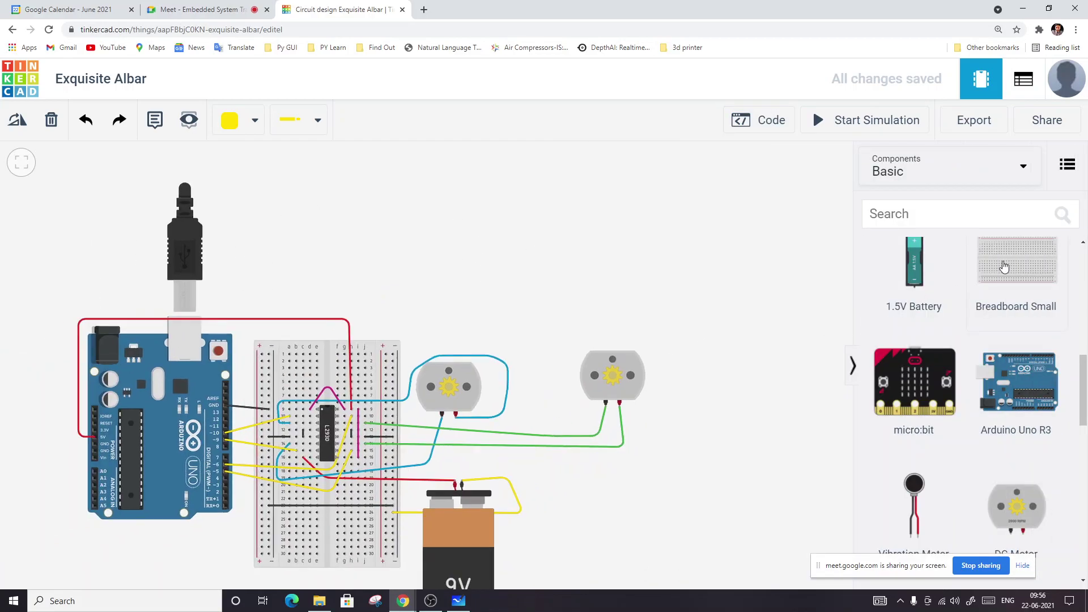
left_click_drag(361, 230, 420, 229)
left_click(591, 250)
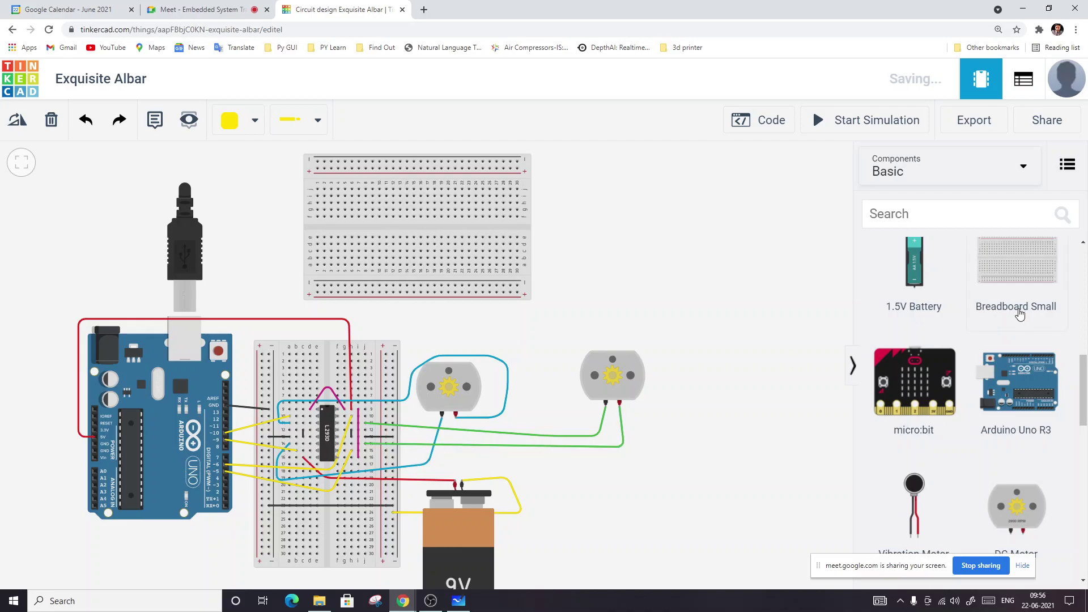
Add two pushbuttons to the new breadboard, one in the upper half and one directly below it in the lower half.
scroll(1020, 314, "down", 5)
scroll(1020, 314, "down", 3)
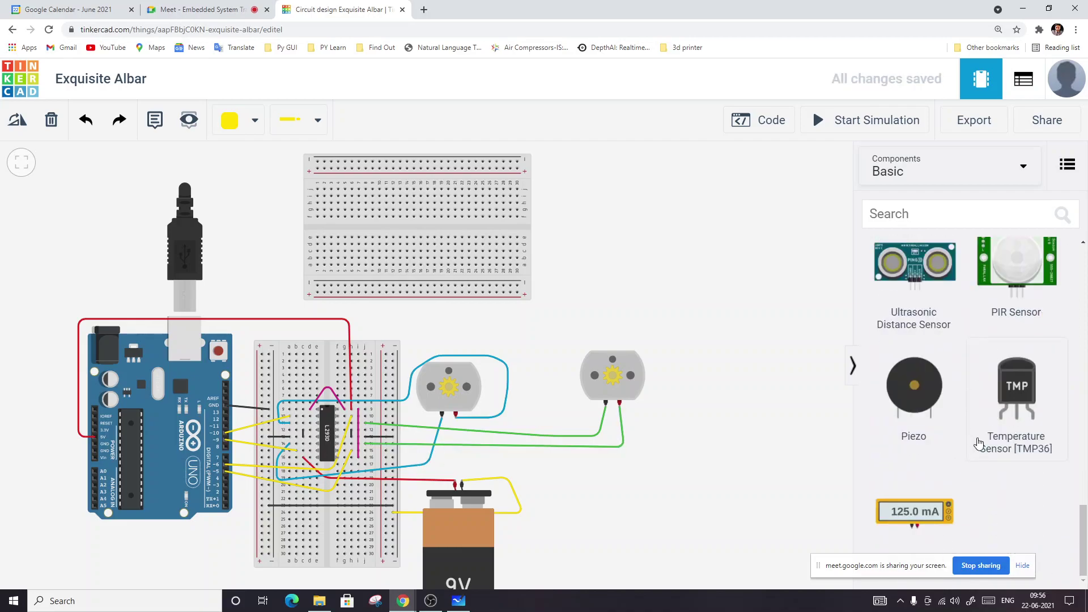
scroll(958, 285, "up", 5)
scroll(958, 285, "up", 3)
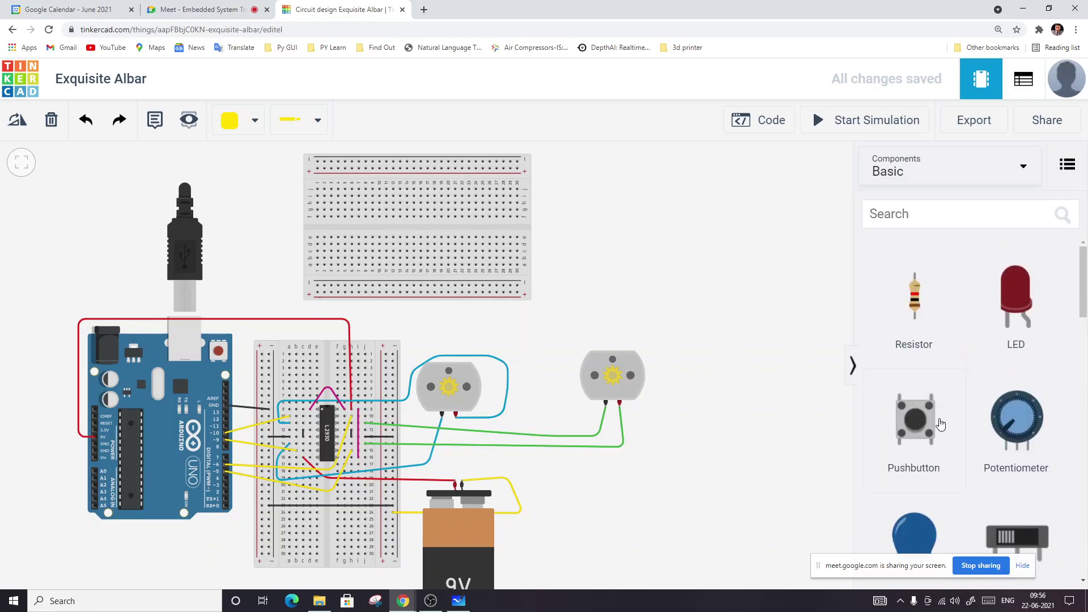
left_click_drag(905, 424, 409, 201)
left_click(716, 303)
left_click_drag(918, 422, 406, 266)
left_click(616, 262)
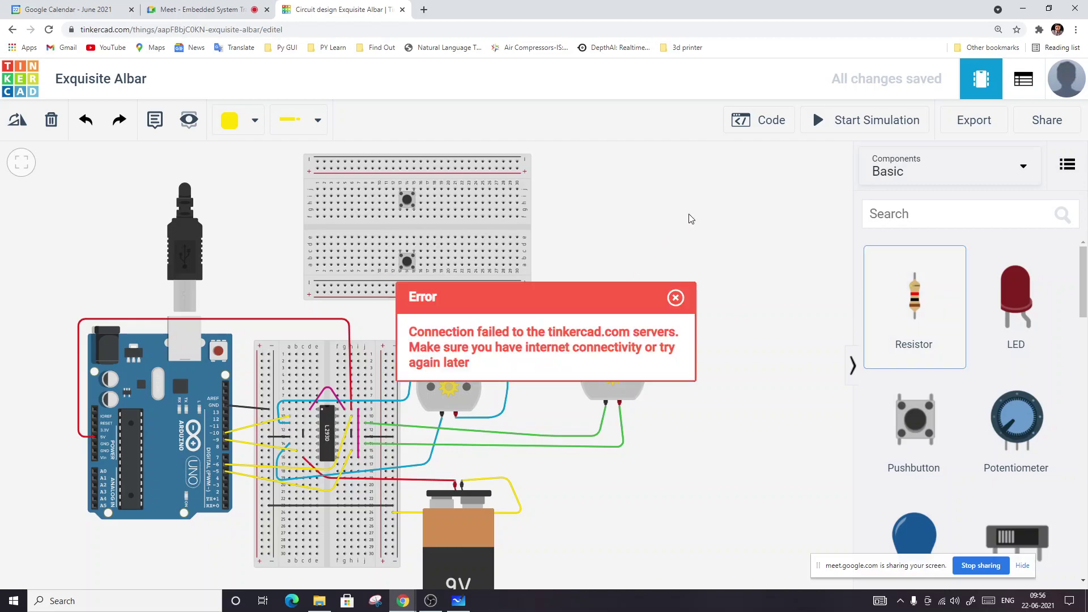
Dismiss the connection error and reload the circuit page.
left_click(675, 297)
left_click(675, 298)
left_click(50, 30)
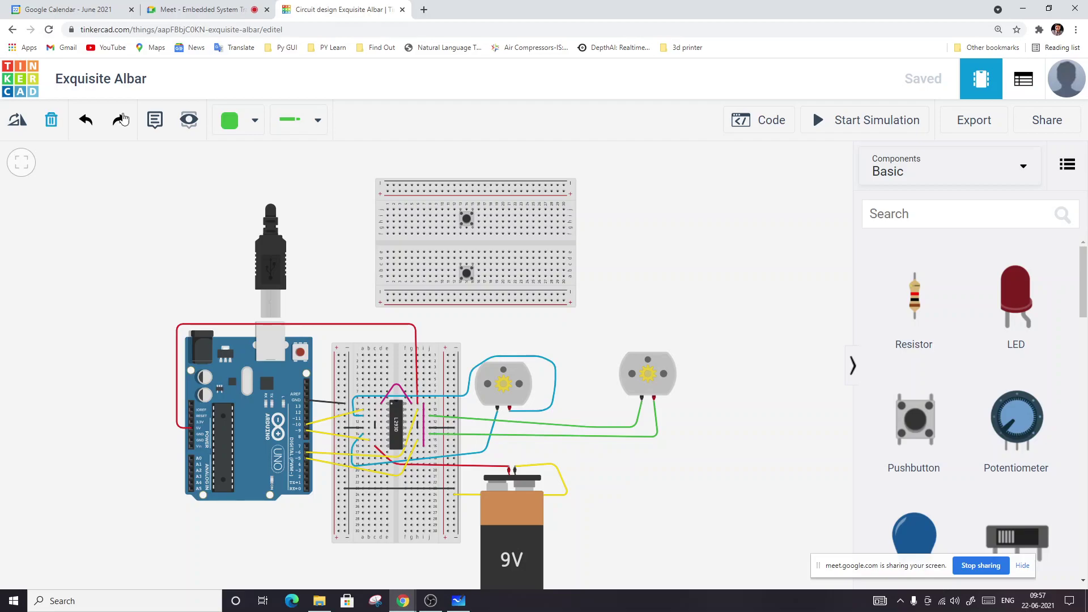
Place two resistors side by side in the empty space next to the new breadboard.
left_click_drag(929, 311, 644, 258)
left_click(634, 290)
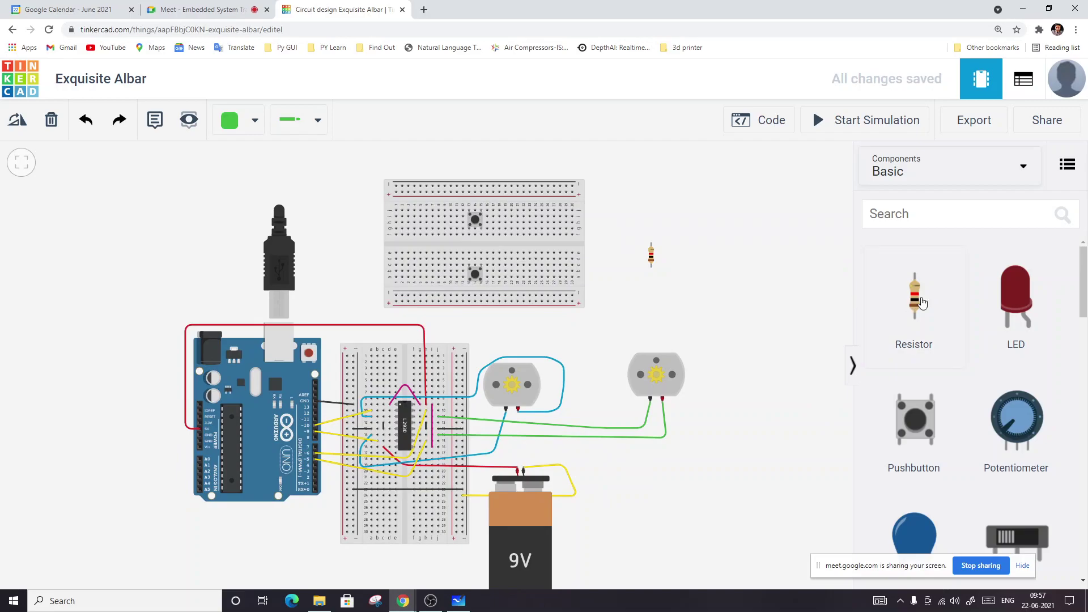
left_click_drag(916, 301, 619, 256)
left_click(690, 276)
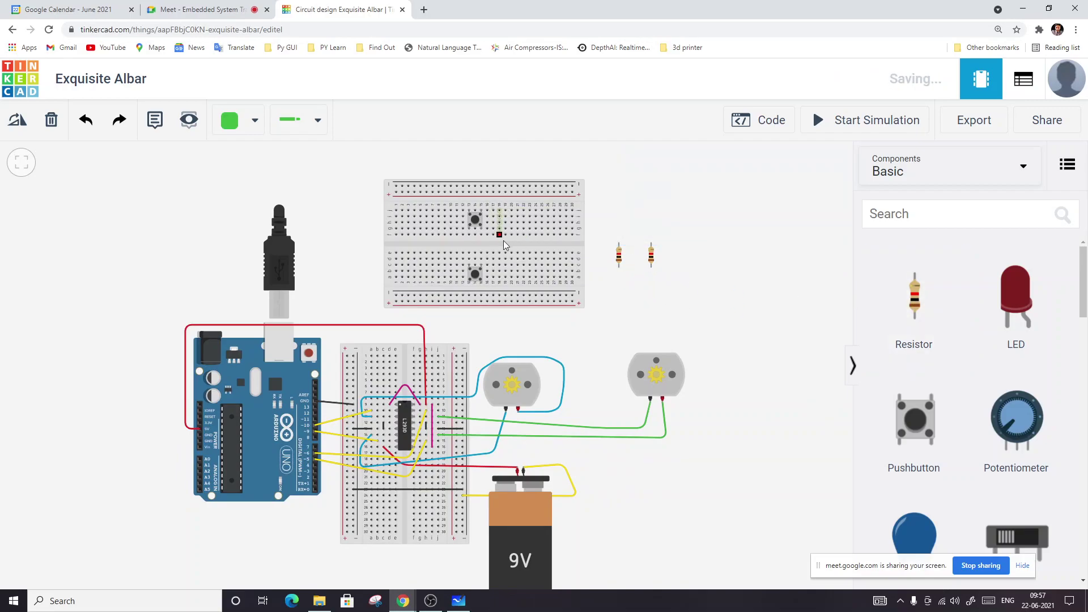
Shift the button breadboard upward and move both resistors beside the Arduino's USB cable.
left_click_drag(505, 244, 505, 214)
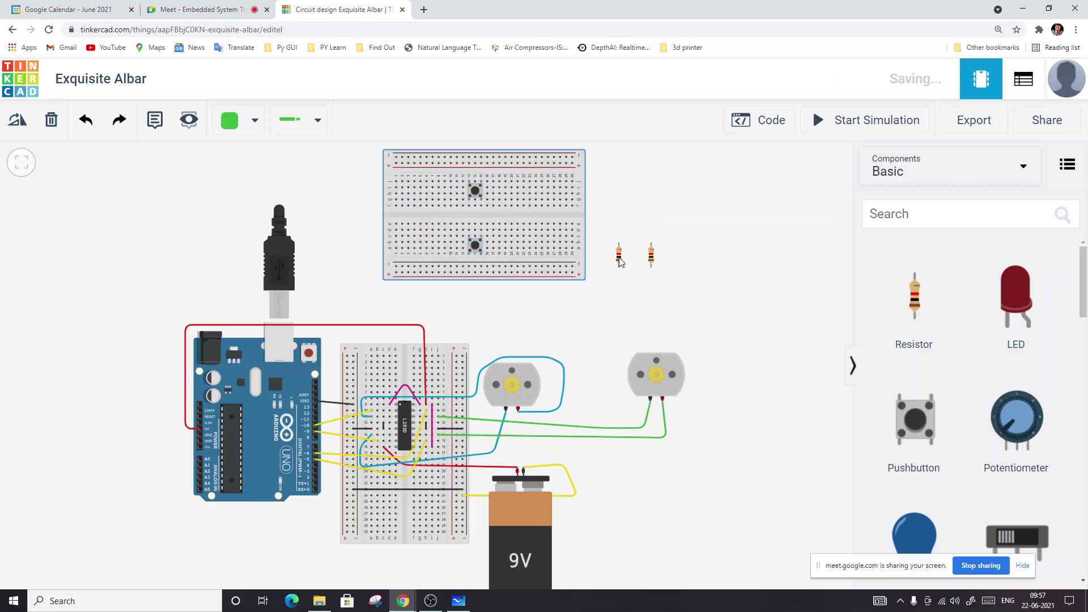
left_click_drag(621, 258, 325, 295)
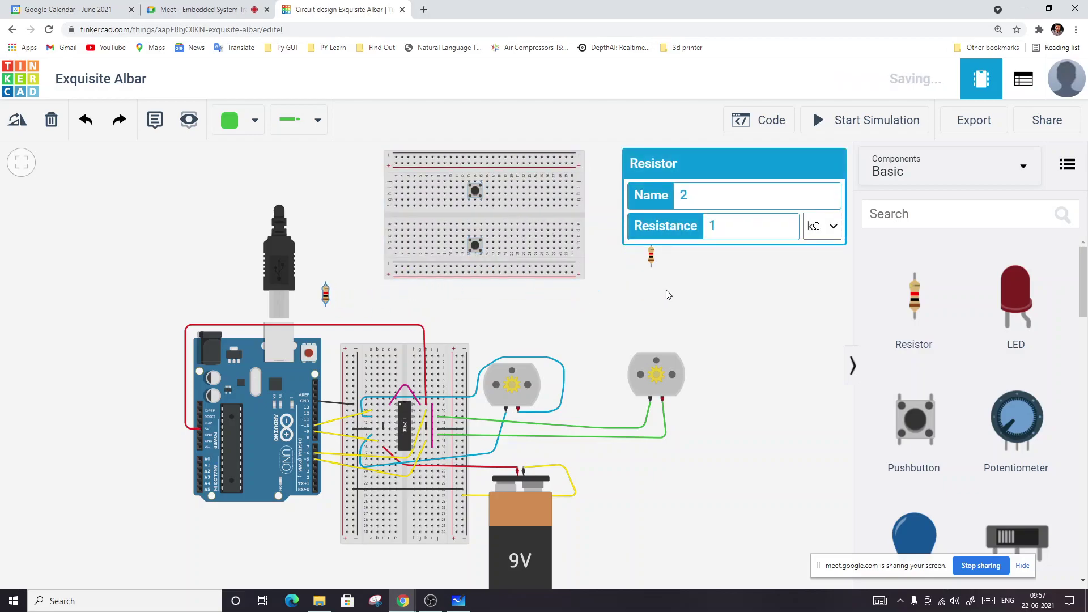
left_click(659, 261)
left_click_drag(653, 258, 347, 298)
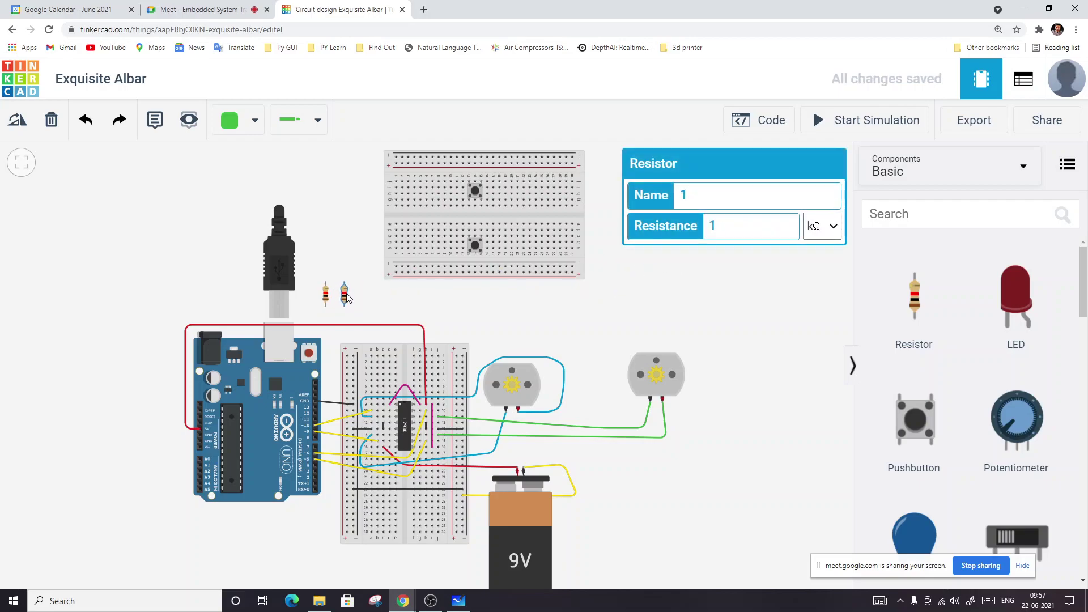
left_click(440, 309)
Check the button circuits on the whiteboard and wire the lower terminals of the two resistors together.
left_click(457, 601)
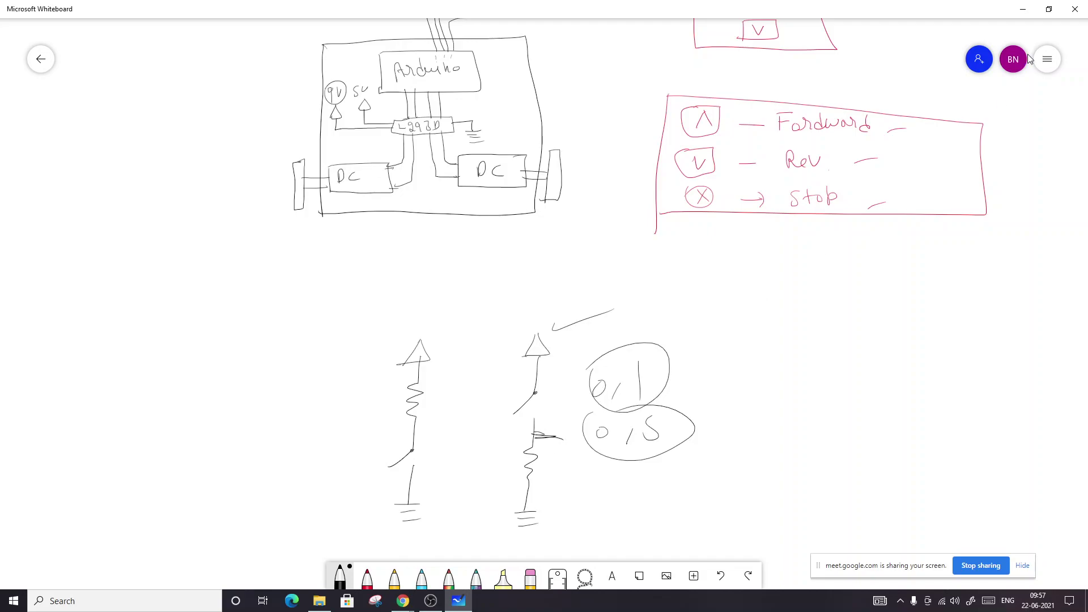
left_click(1017, 10)
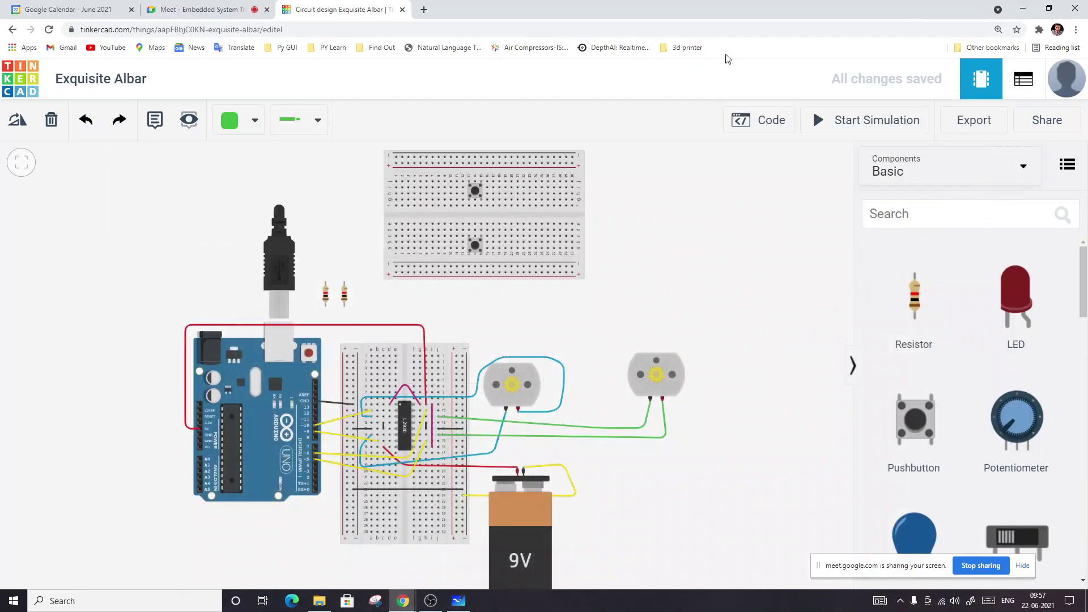
left_click(327, 306)
left_click(344, 307)
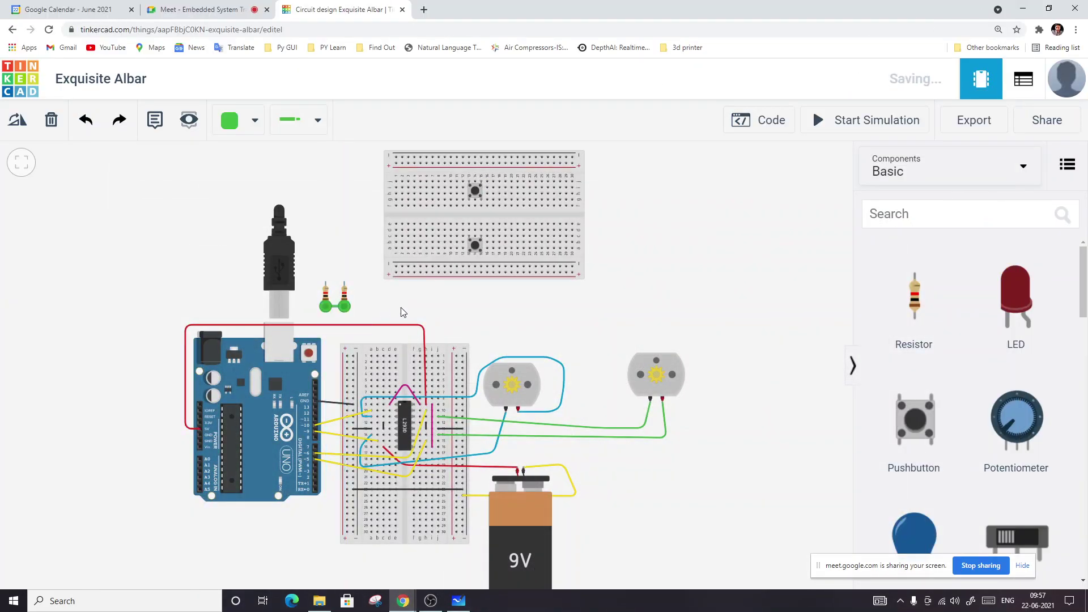
Set the resistance of the resistor nearest the USB cable to 220 Ω.
left_click(327, 293)
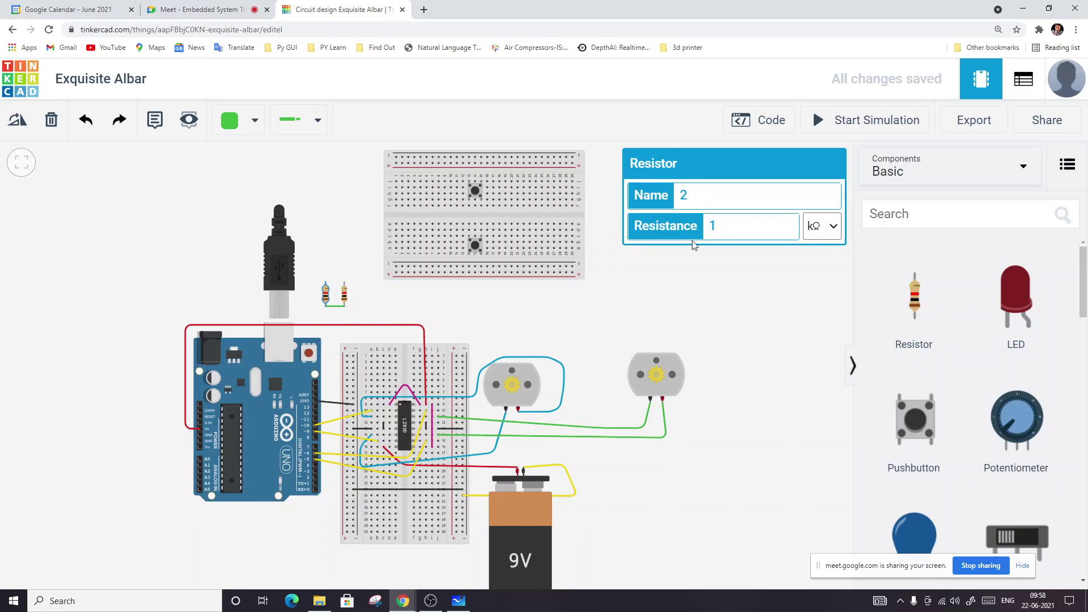
left_click(668, 229)
type("220")
left_click(821, 226)
left_click(765, 309)
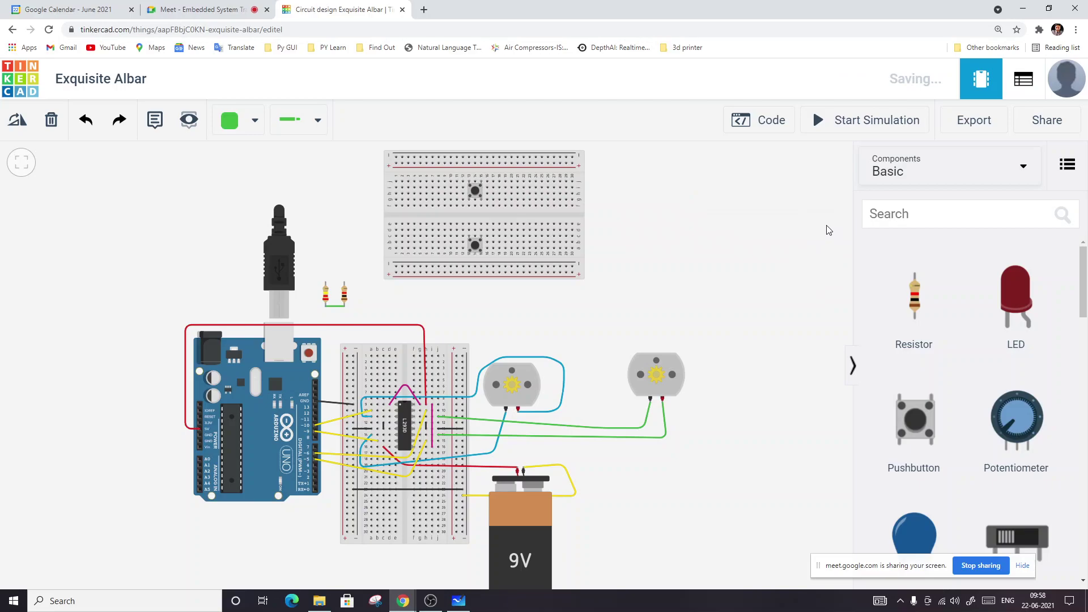
left_click(326, 293)
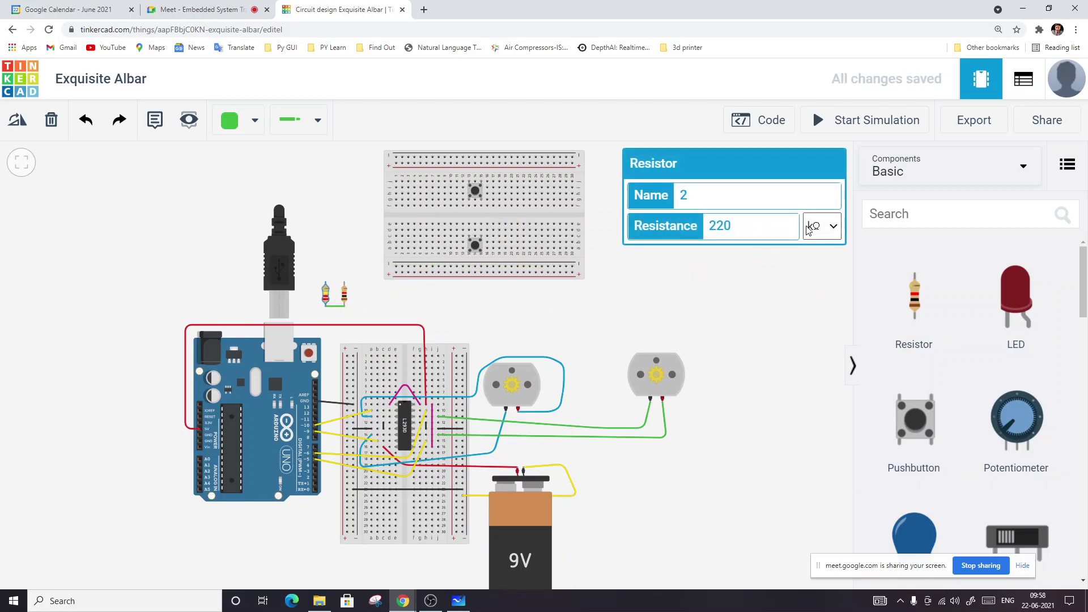
left_click(816, 226)
left_click(814, 307)
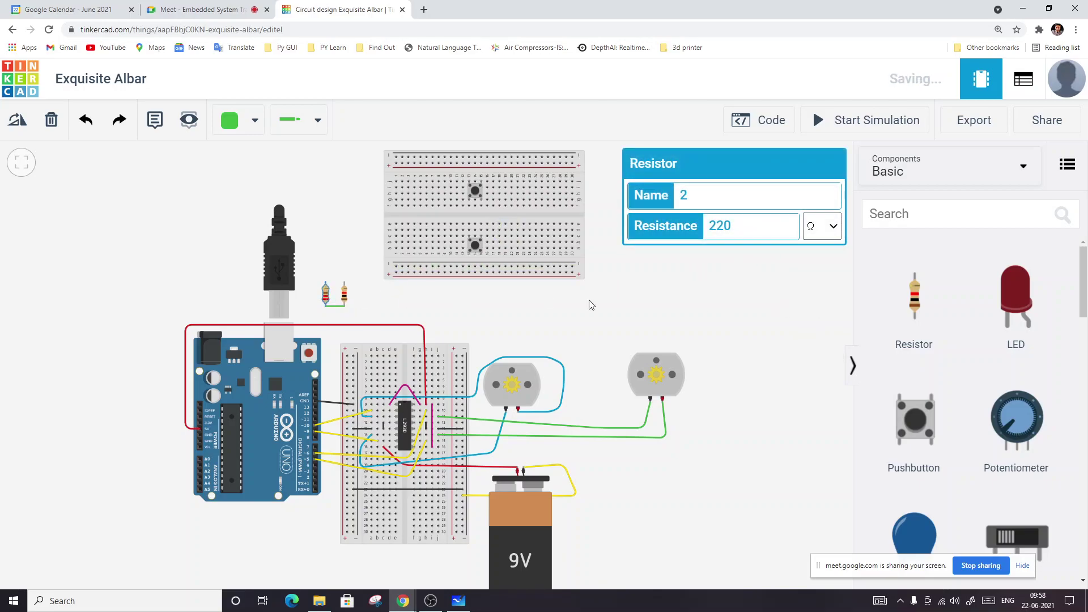
left_click(591, 302)
Set the resistance of the other resistor, farther from the USB cable, to 220 Ω.
left_click(343, 296)
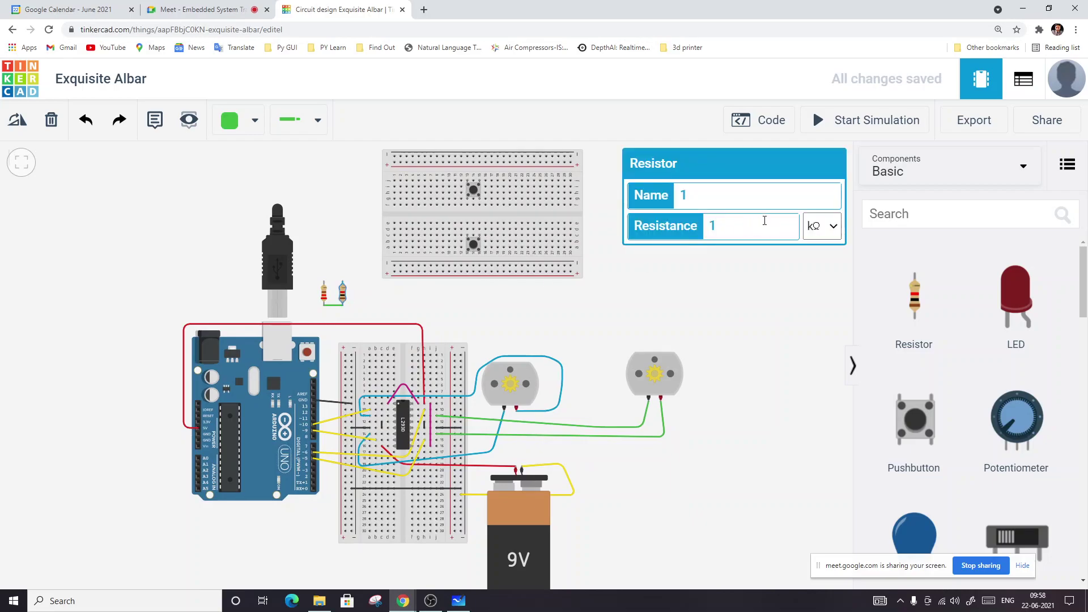
double_click(713, 226)
type("220")
left_click(816, 227)
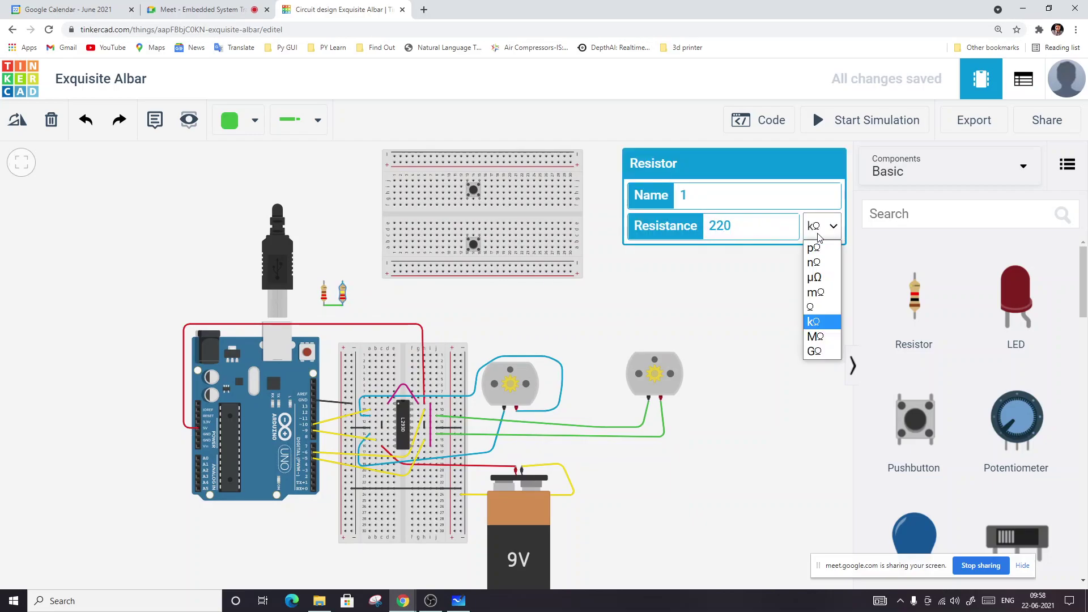
left_click(814, 307)
left_click(456, 309)
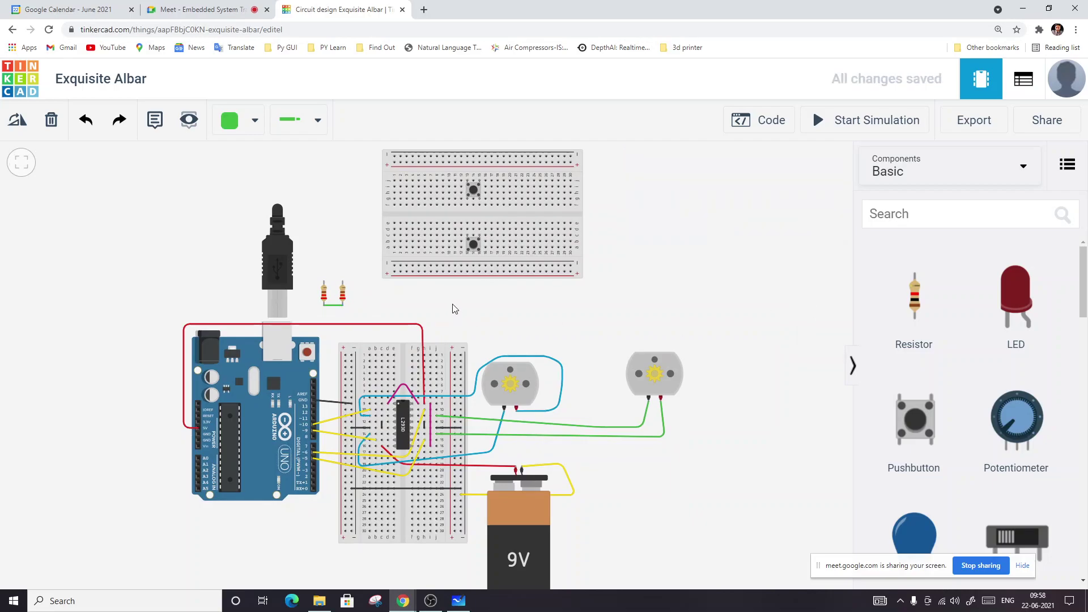
Wire the resistors' joined lower terminals to the Arduino's GND pin and color both this wire and the linking wire black.
scroll(329, 343, "up", 3)
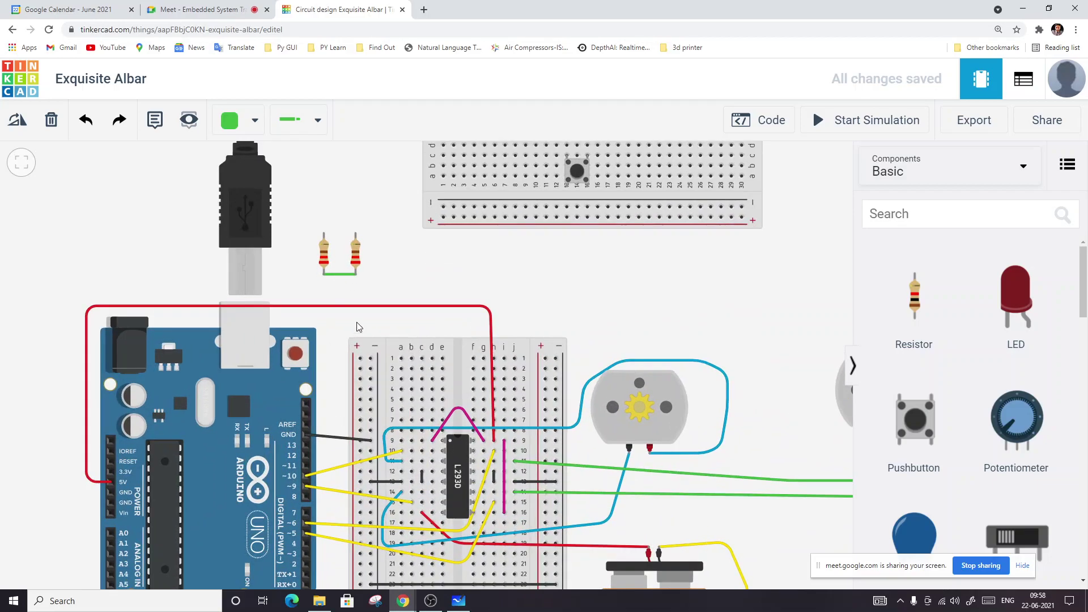
left_click(307, 434)
left_click(331, 428)
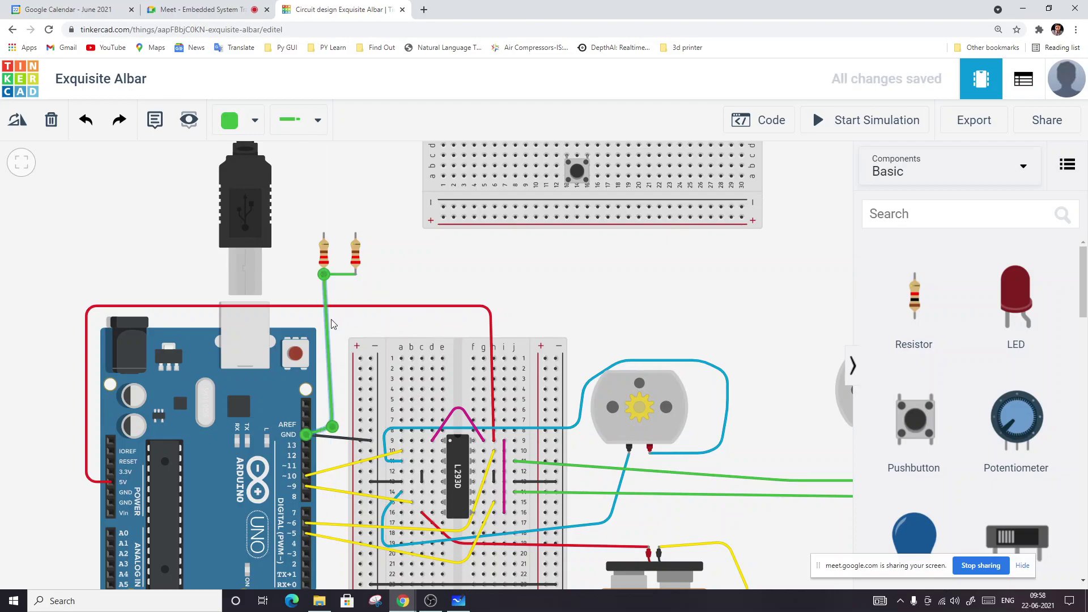
left_click(232, 120)
left_click(274, 187)
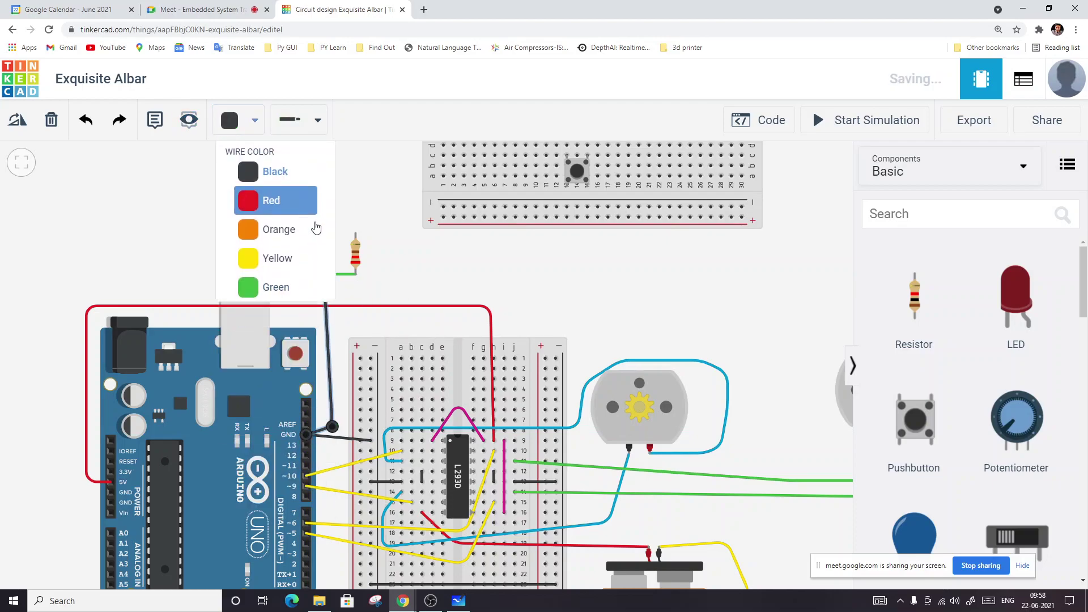
left_click(233, 124)
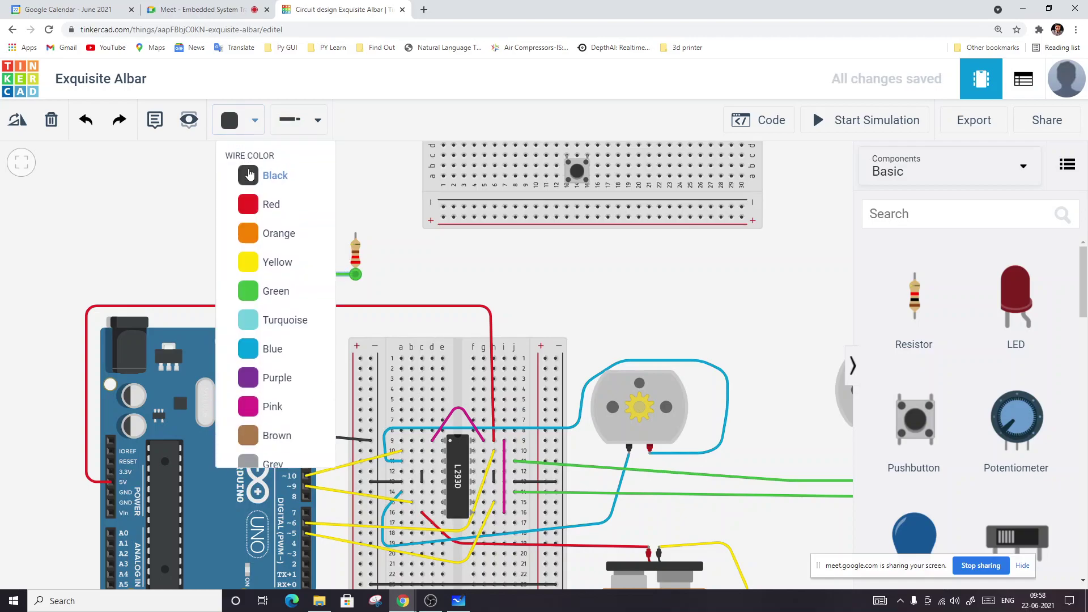
left_click(274, 187)
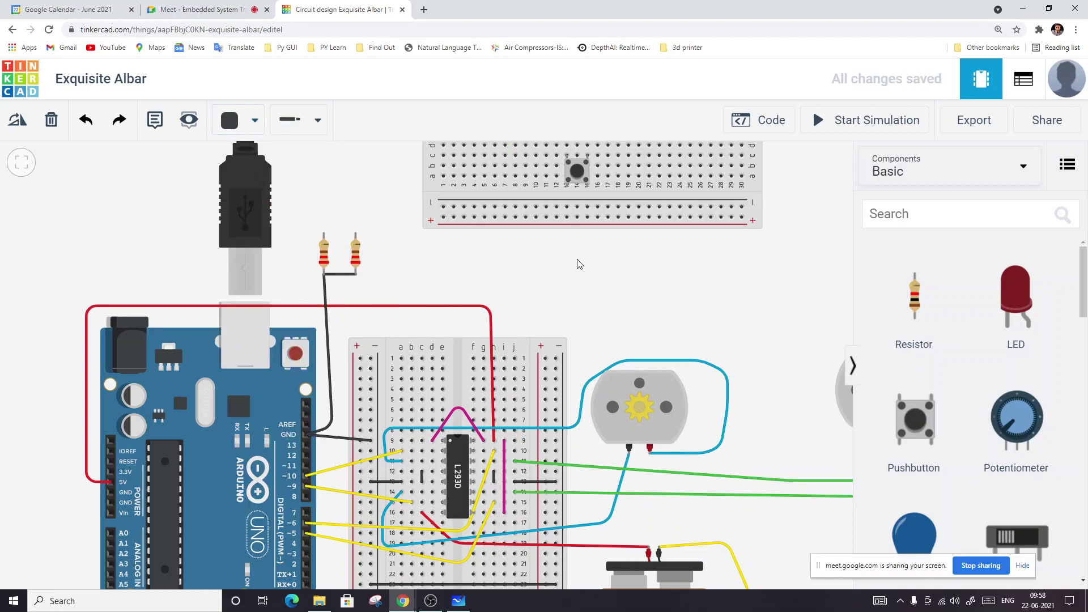
scroll(578, 263, "down", 3)
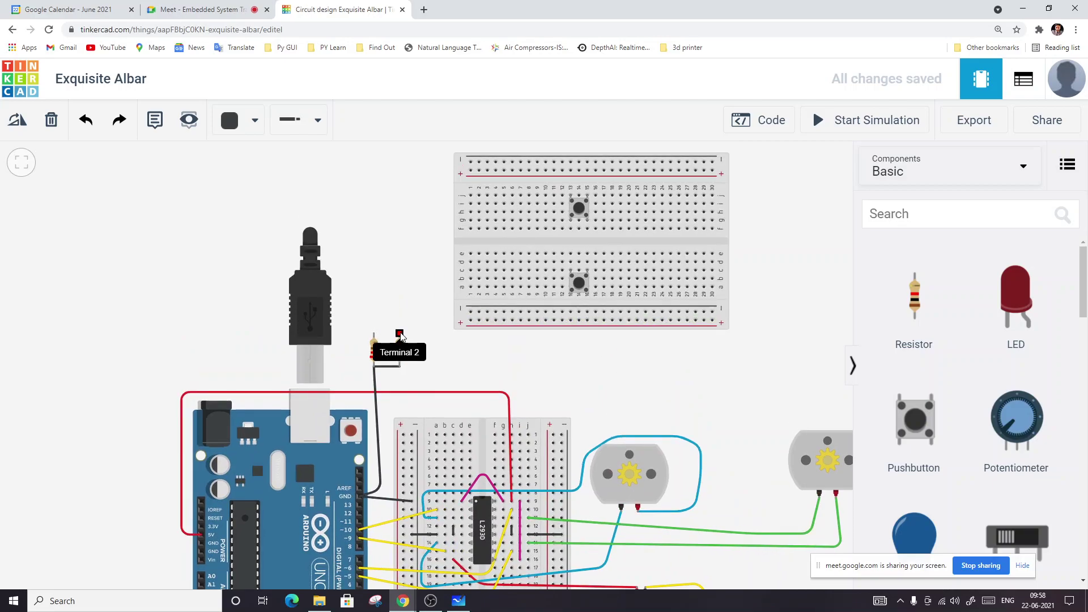
Wire the resistors' free upper terminals to the pushbuttons: the one farther from the USB cable to the lower button, the nearer one to the upper button.
left_click(399, 334)
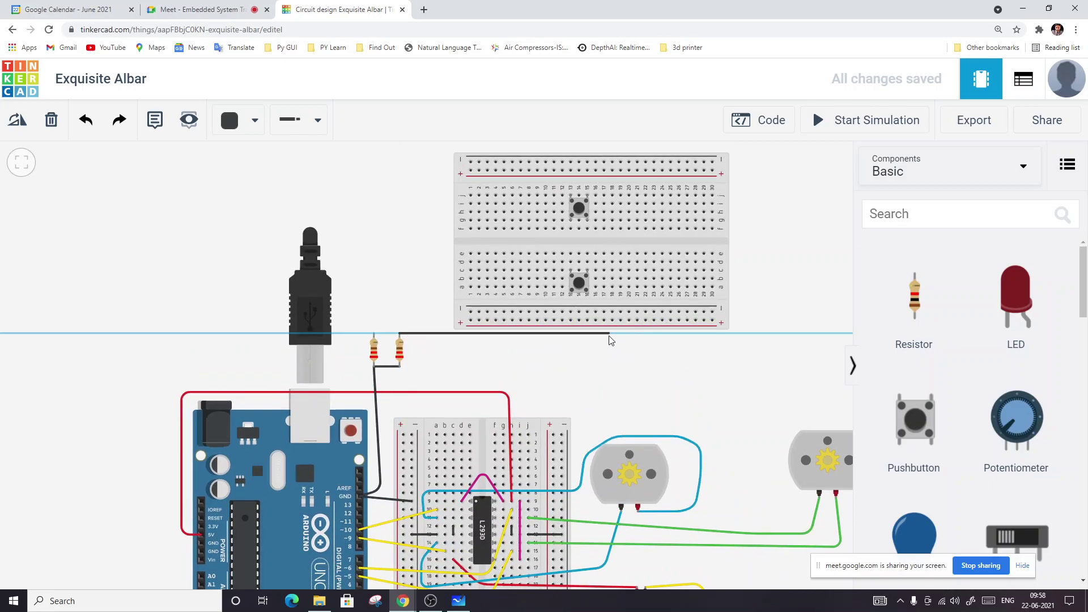
left_click(587, 295)
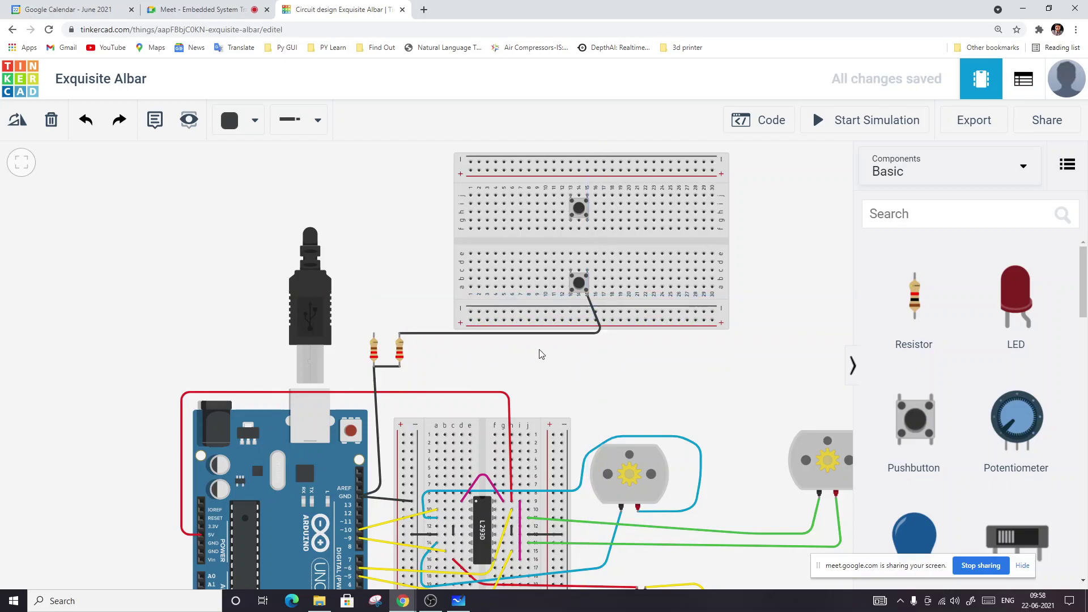
left_click(374, 336)
left_click(378, 245)
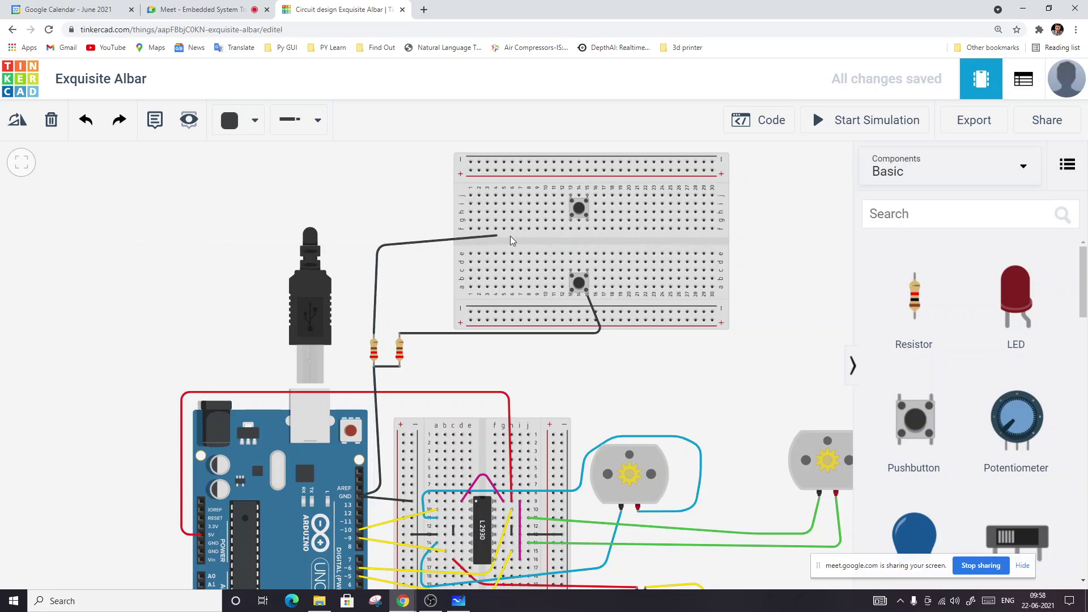
left_click(587, 228)
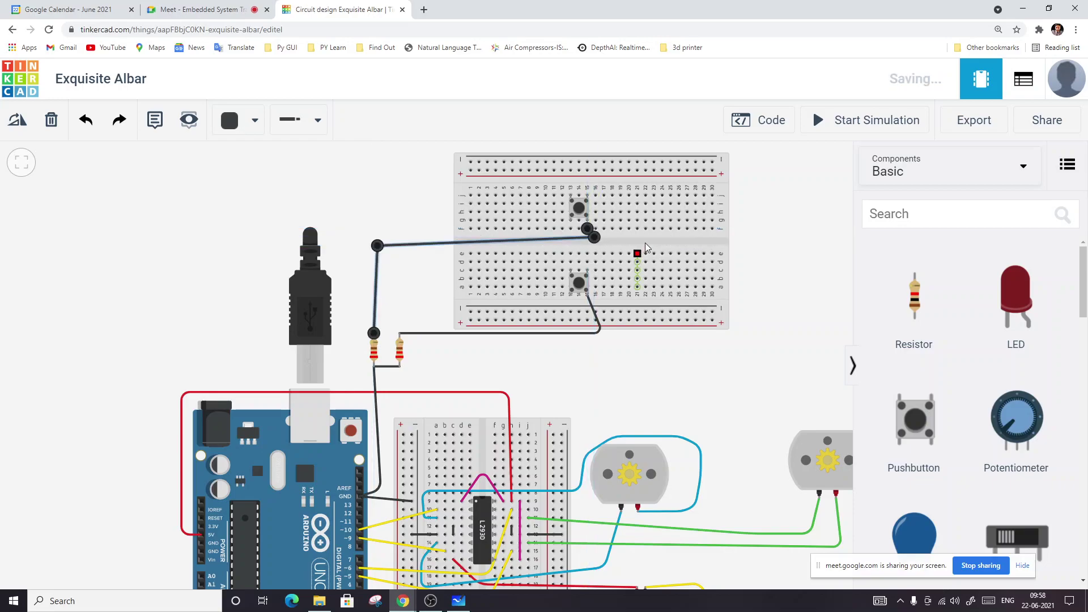
left_click(772, 232)
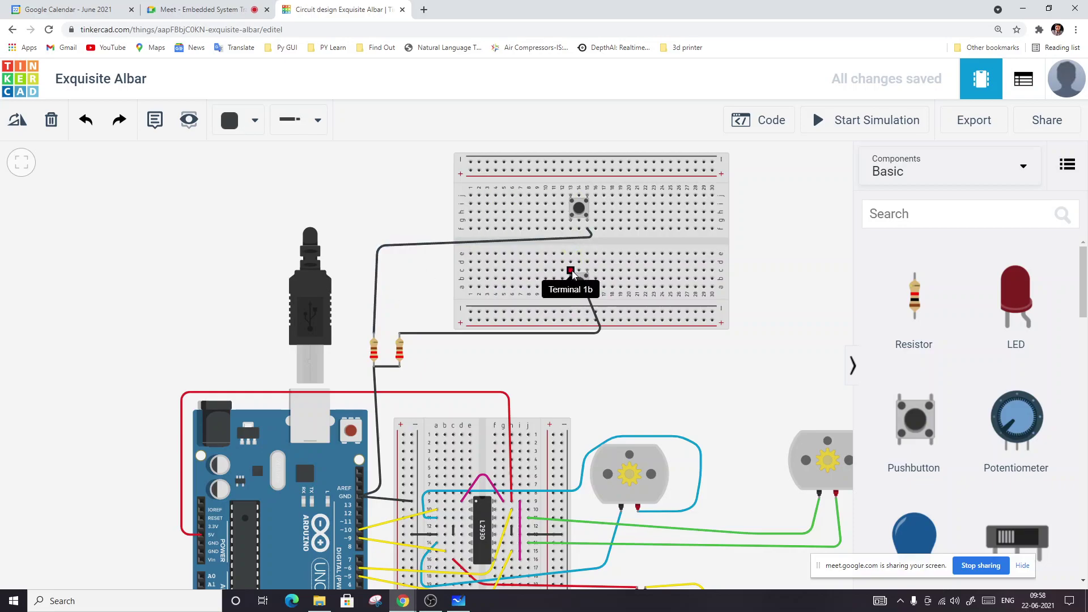
Wire the upper pushbutton's other terminal to the upper positive rail of its breadboard and color the wire red.
left_click(571, 195)
left_click(570, 170)
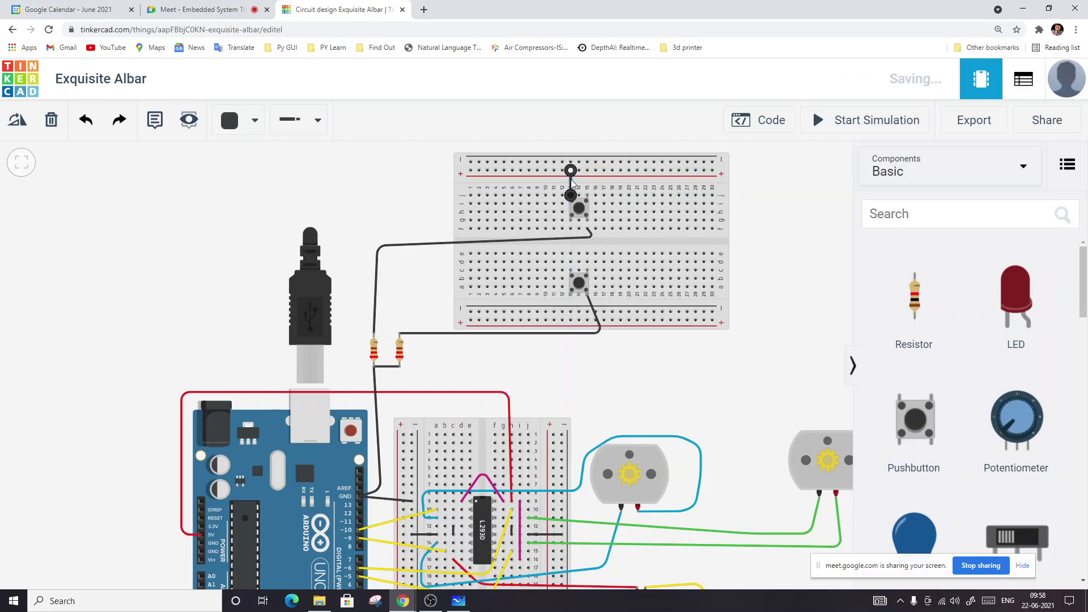
left_click(243, 120)
left_click(266, 200)
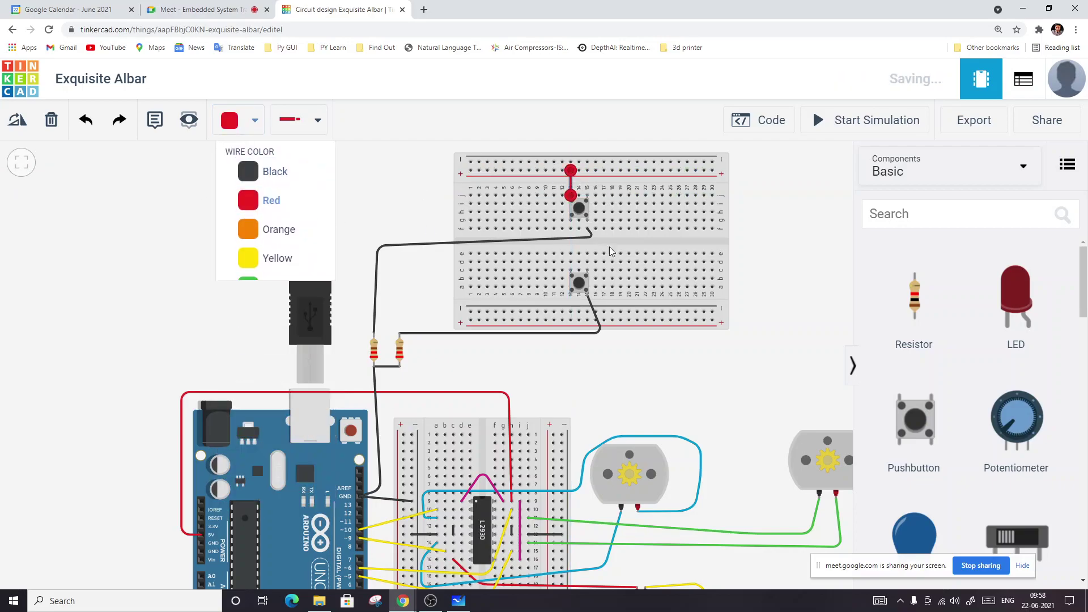
left_click(801, 401)
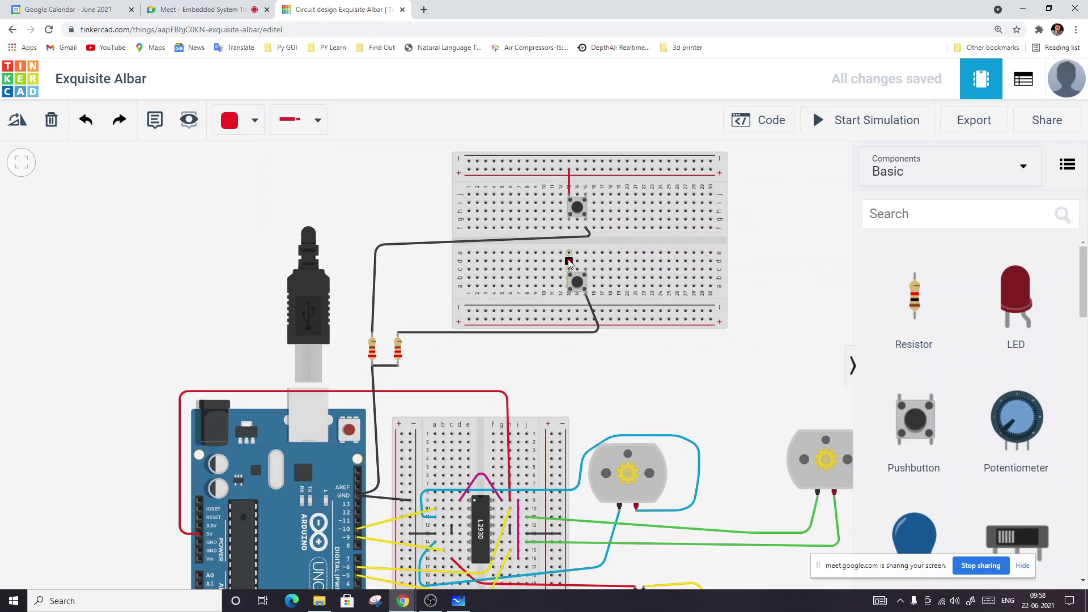
Wire the lower pushbutton's free side from row e to the same positive rail, routing the red wire around the upper button.
left_click(571, 253)
left_click(569, 253)
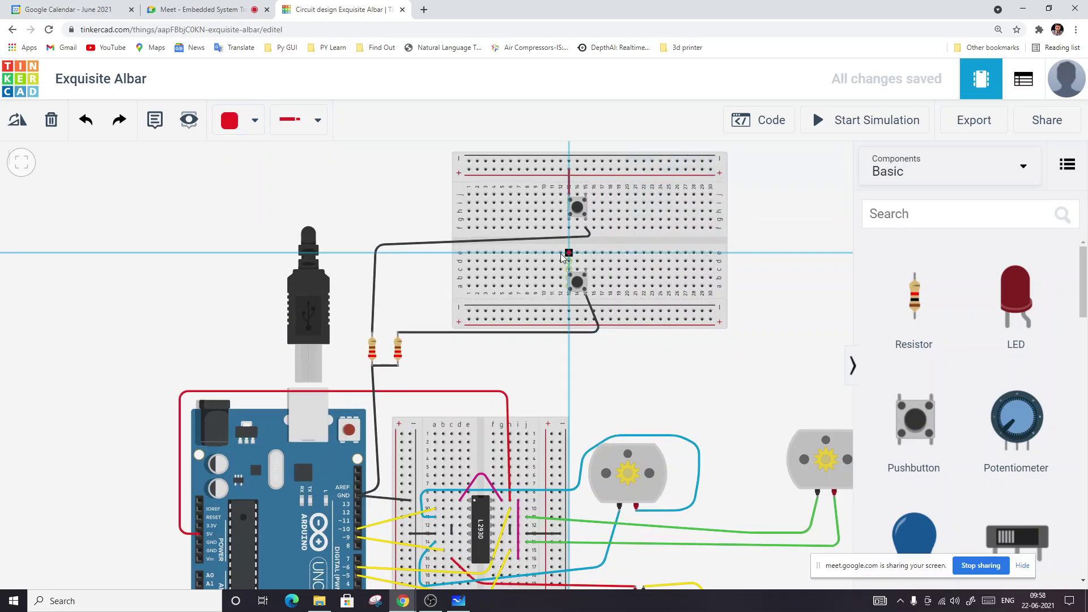
left_click(548, 240)
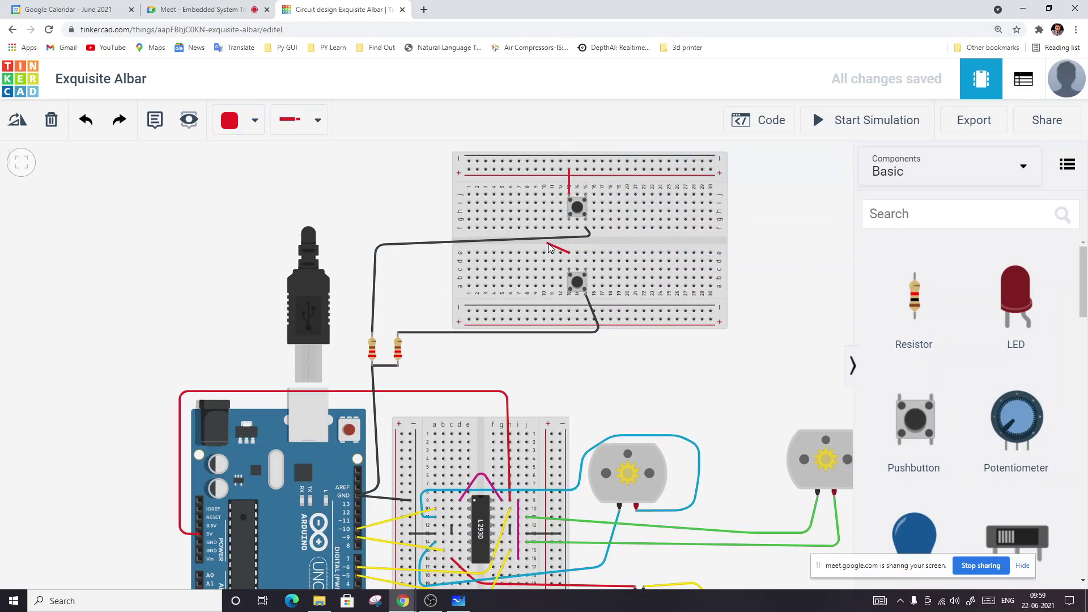
left_click(551, 170)
left_click(793, 225)
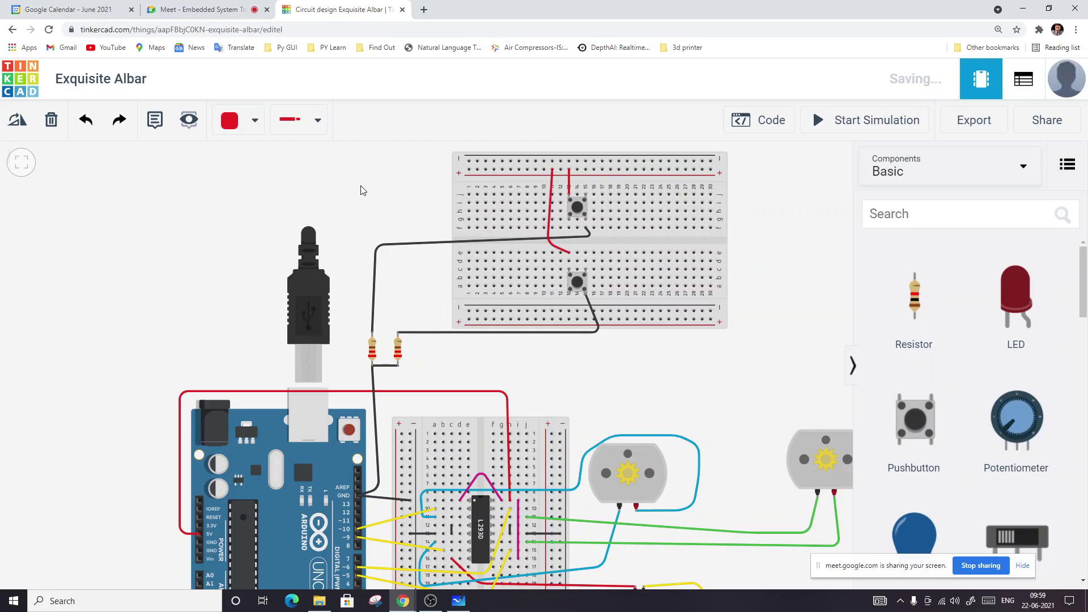
Connect the pushbutton breadboard's upper positive rail to the Arduino's 5V pin, routing the red wire around the USB cable.
left_click(469, 170)
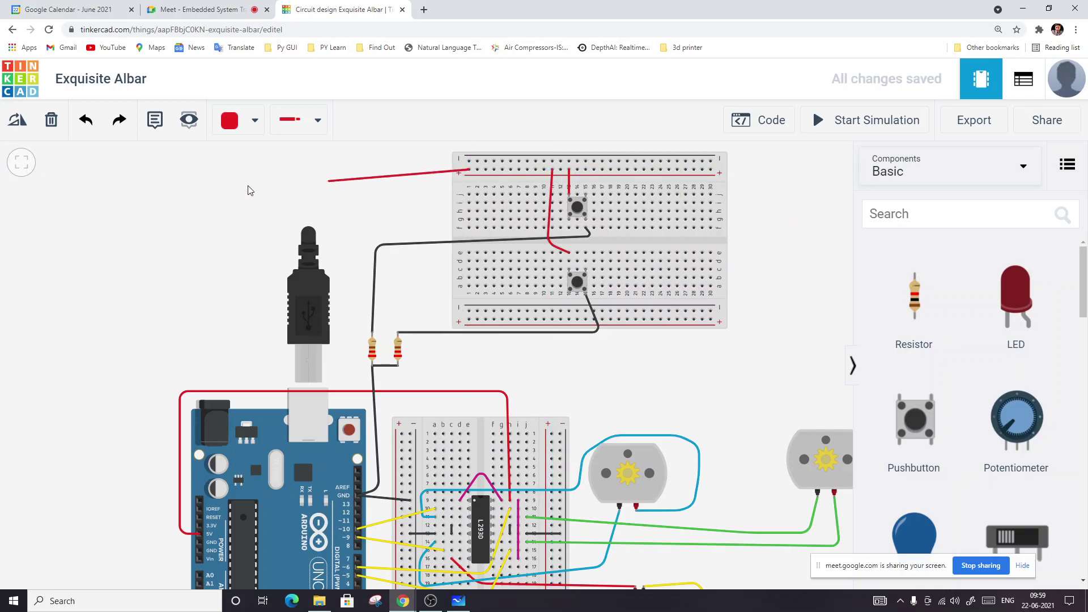
left_click(197, 187)
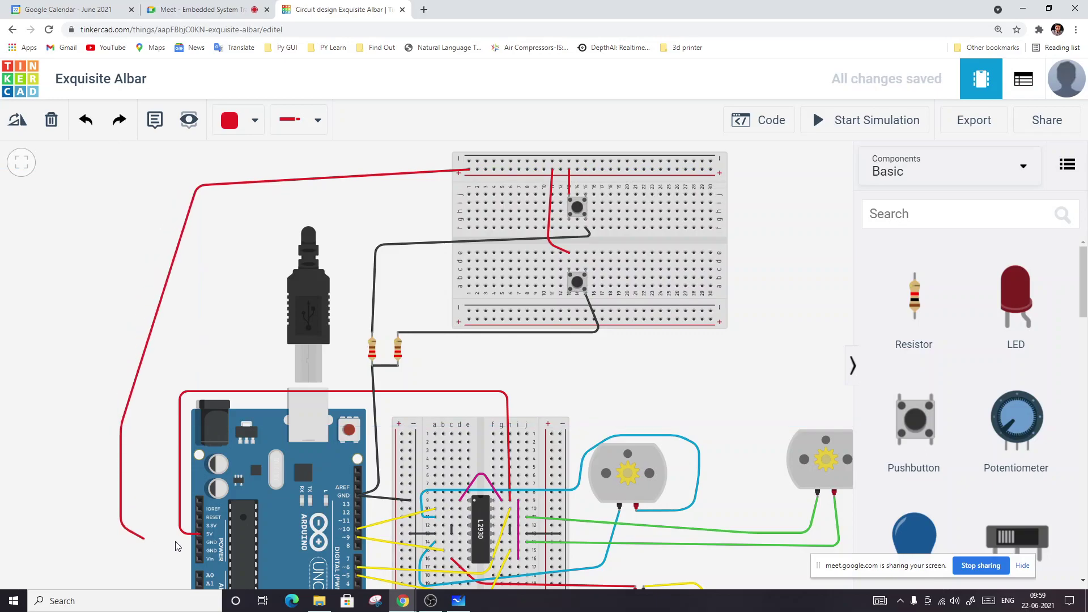
left_click(120, 527)
left_click(200, 531)
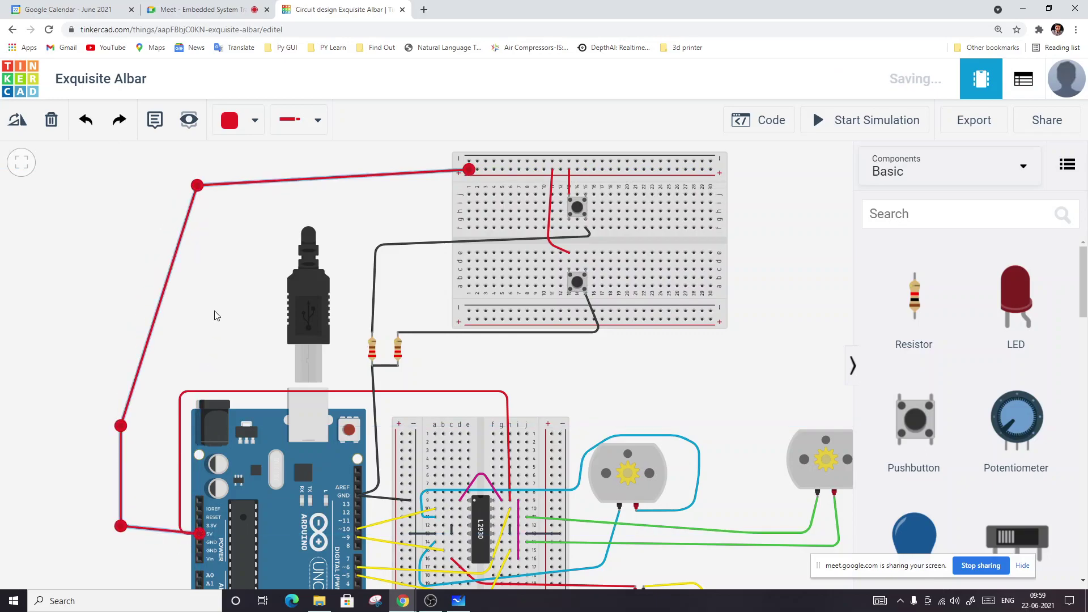
Add a multimeter in Voltage mode and place it over the right end of the pushbutton breadboard.
scroll(694, 296, "down", 2)
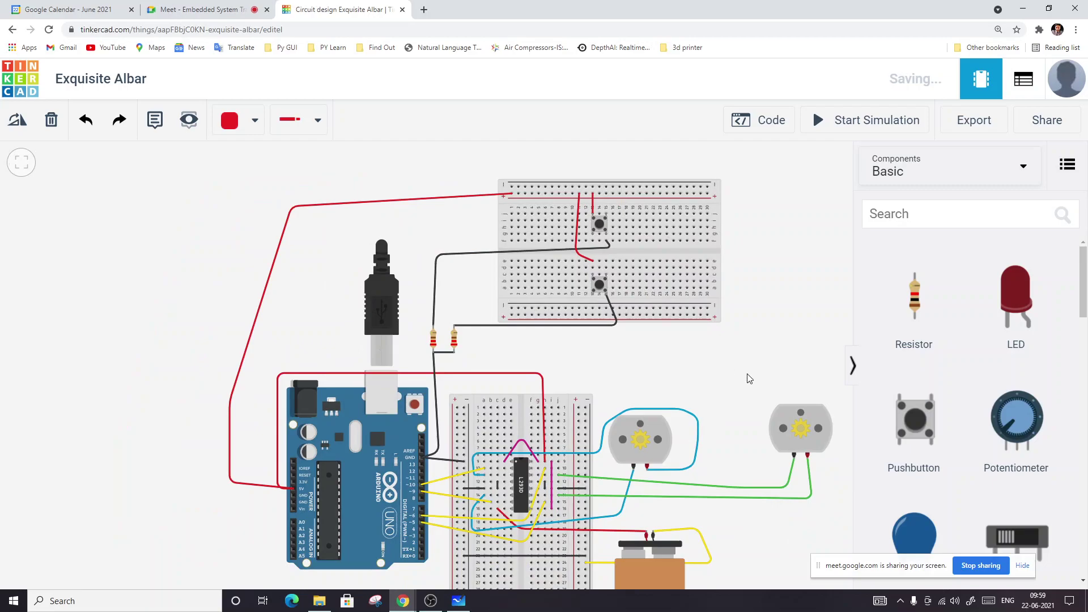
left_click_drag(748, 376, 614, 359)
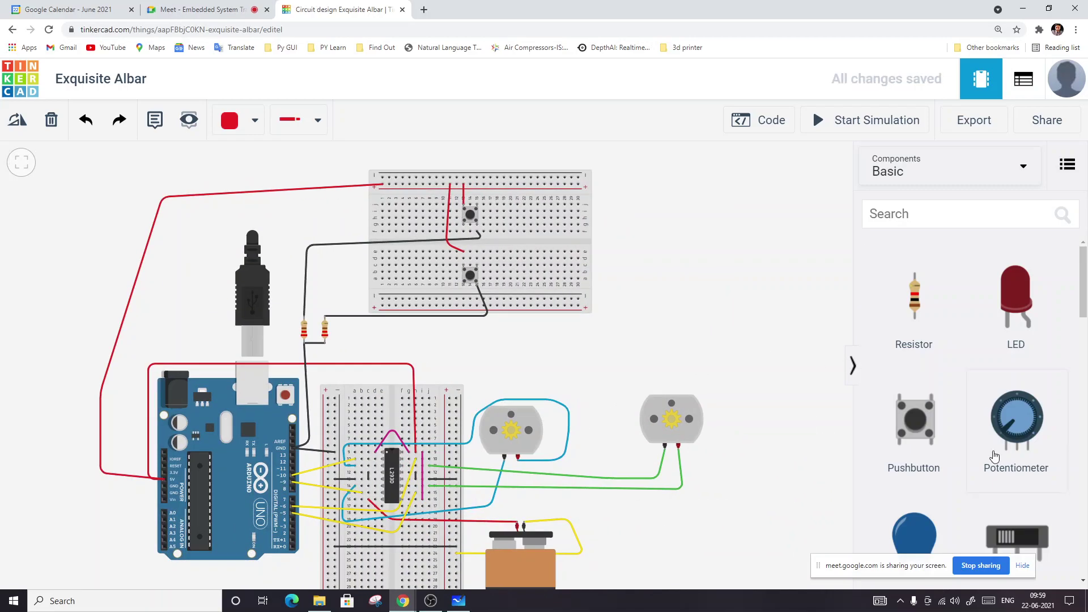
scroll(994, 456, "down", 10)
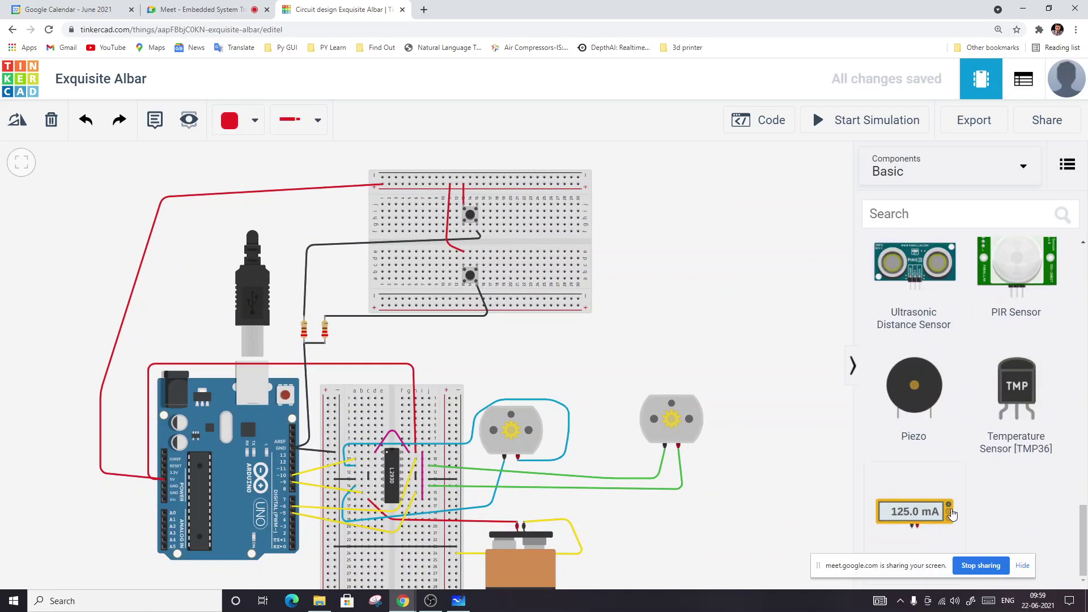
left_click_drag(914, 511, 663, 257)
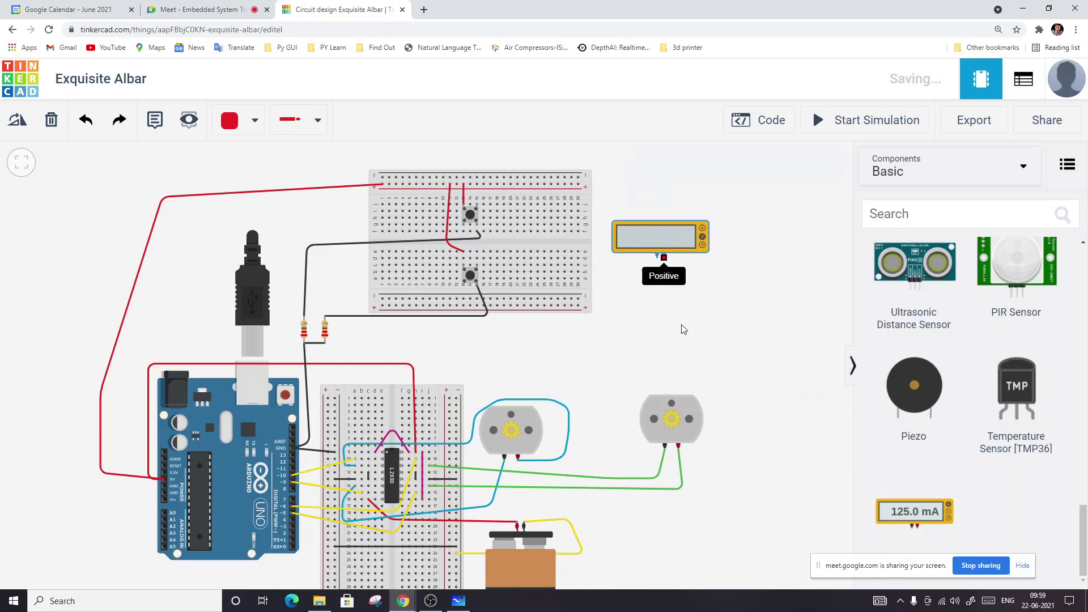
left_click(683, 329)
left_click(671, 243)
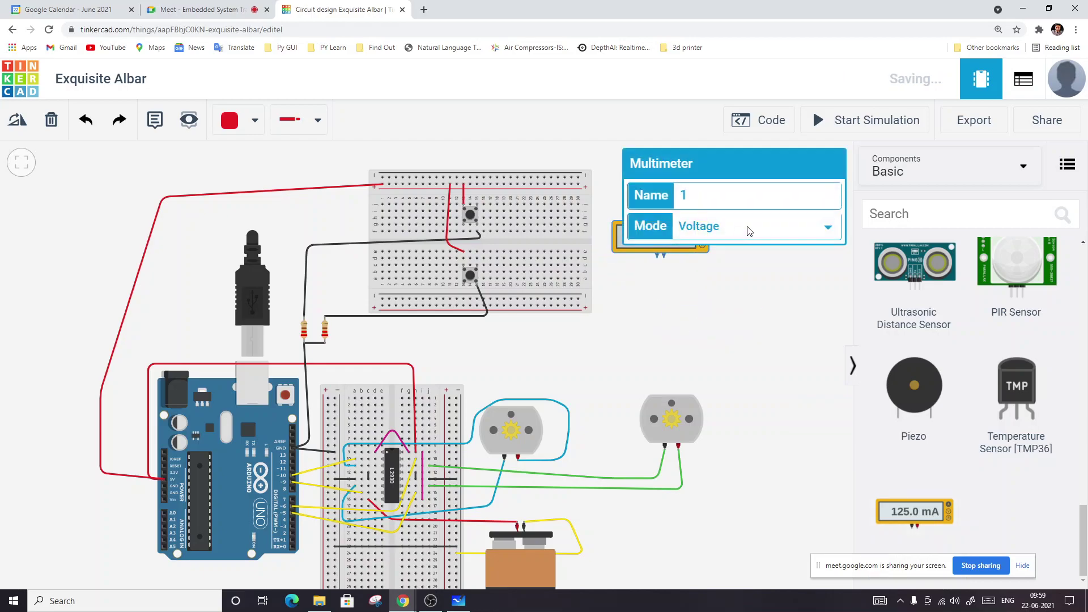
left_click_drag(634, 246, 567, 250)
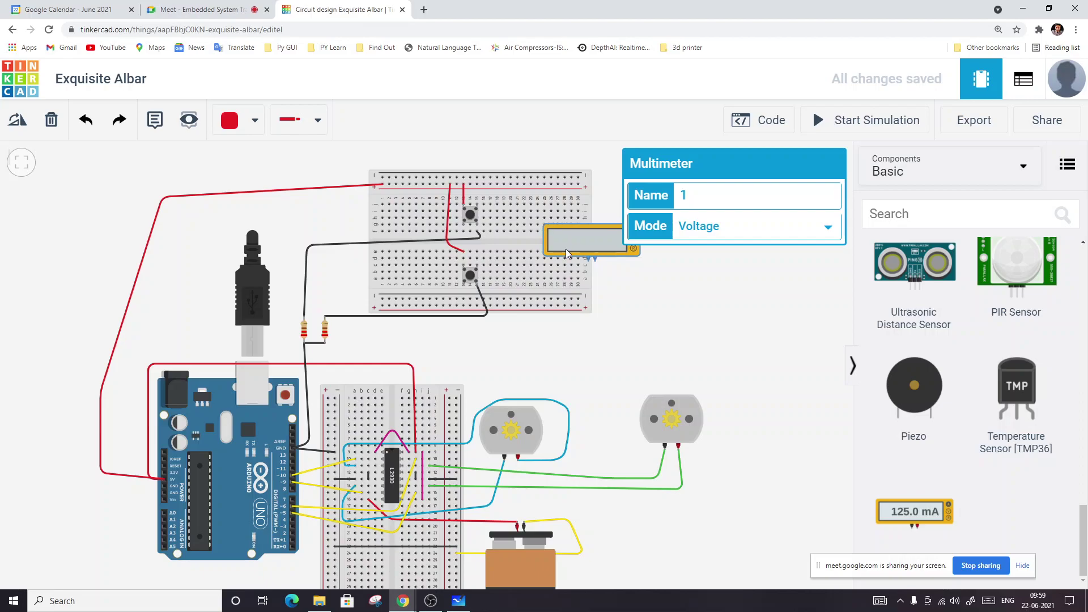
left_click(628, 310)
scroll(611, 298, "up", 3)
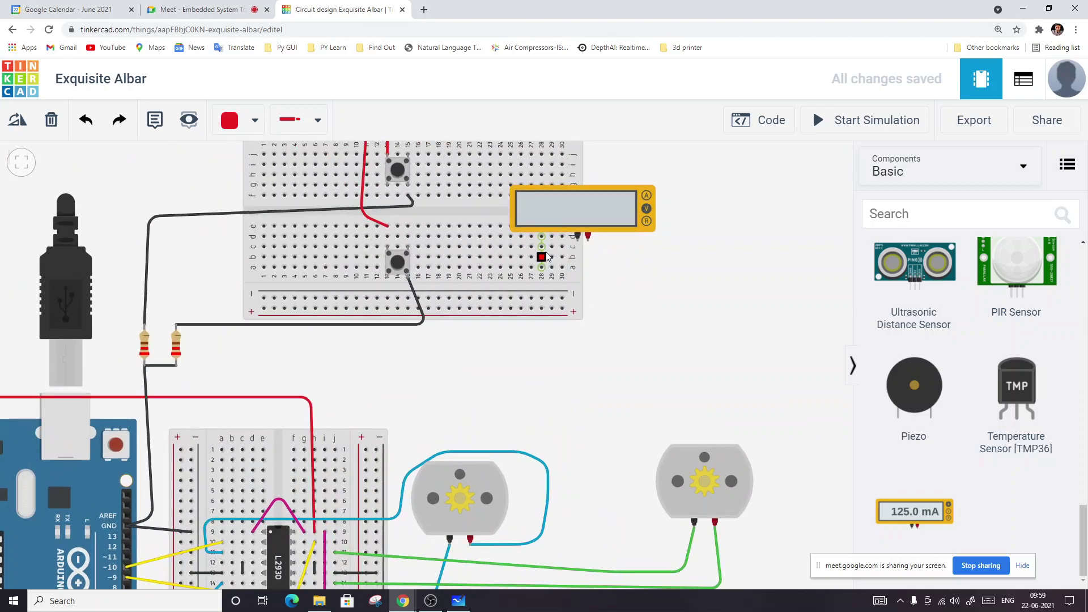
Wire the multimeter's positive lead to the lower pushbutton's resistor-side terminal and its negative lead to the resistors' grounded lower terminals.
left_click(587, 237)
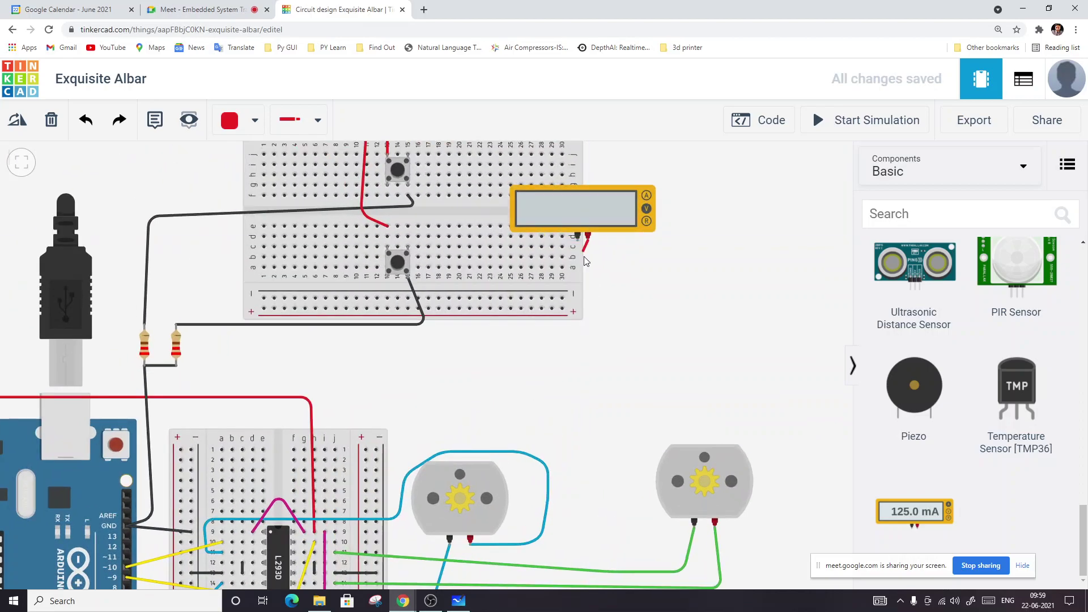
left_click(409, 279)
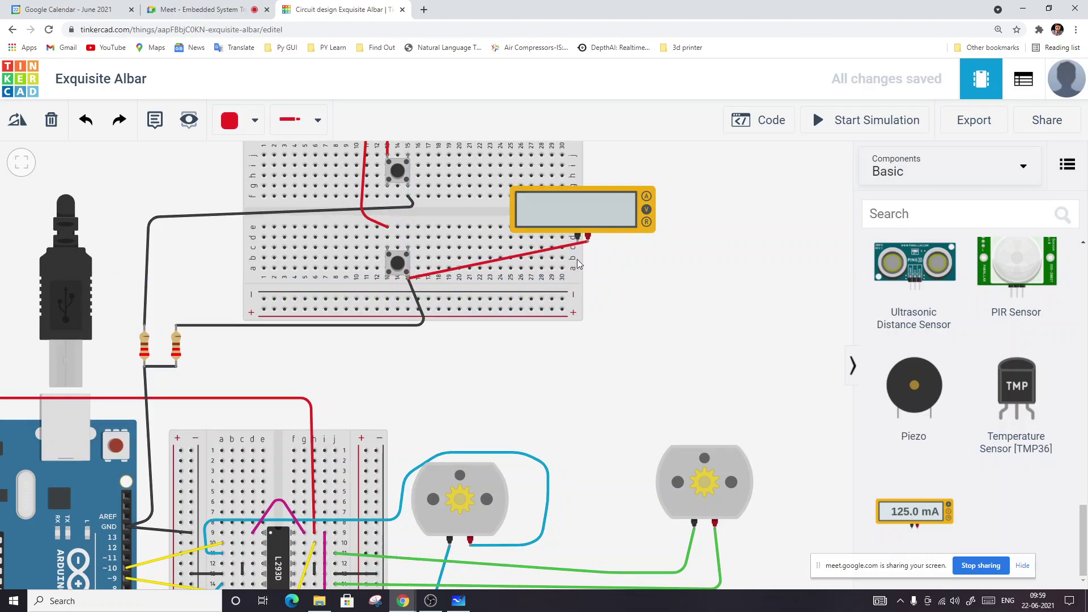
left_click(576, 240)
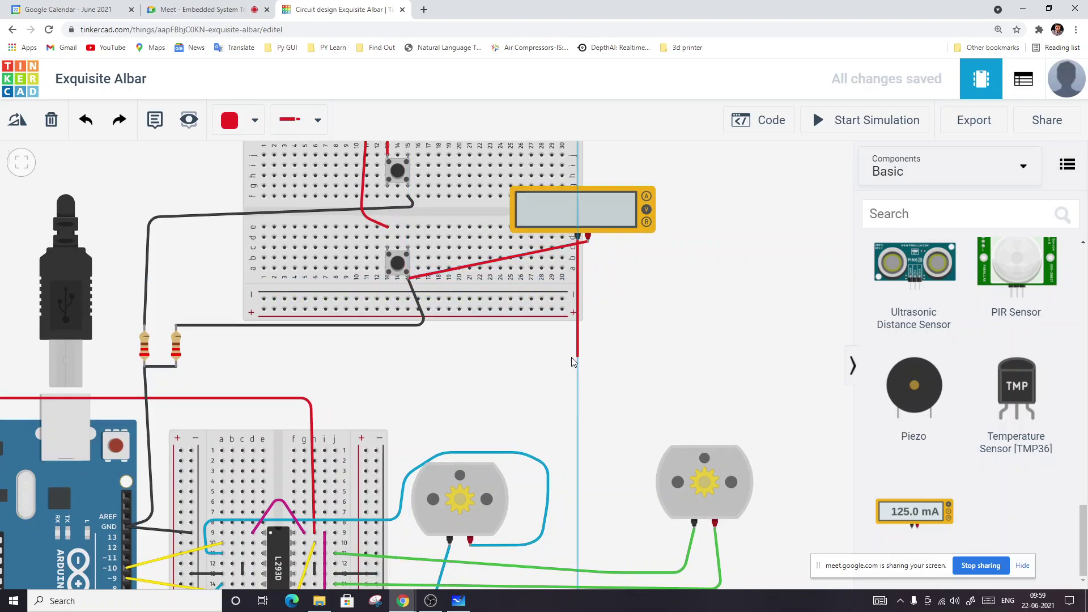
left_click(576, 356)
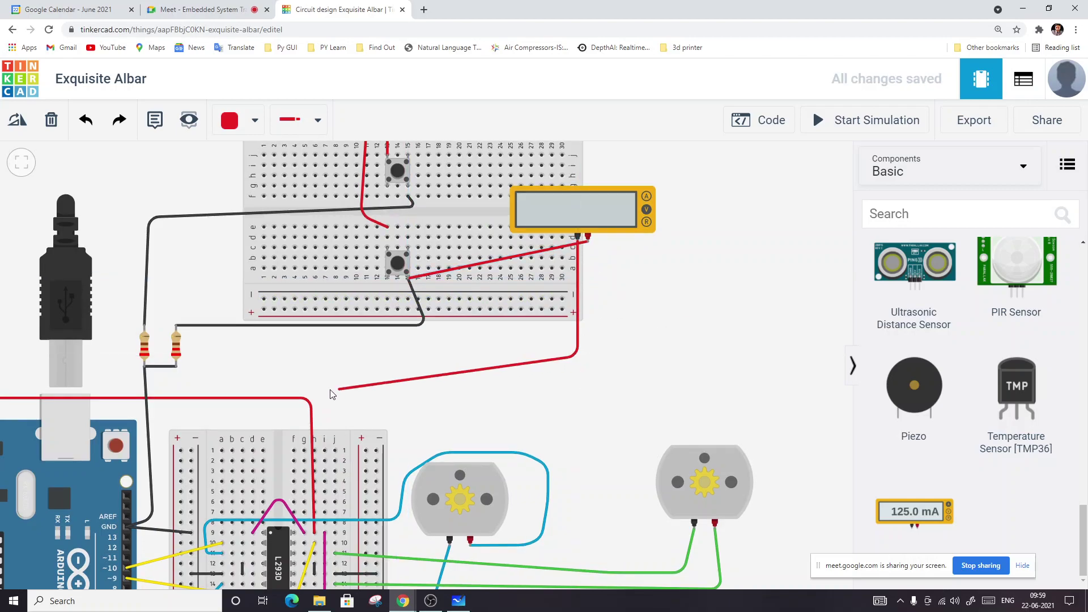
left_click(176, 366)
Simulate the circuit, actuate the lower pushbutton to check its output voltage, and stop the simulation.
left_click(856, 129)
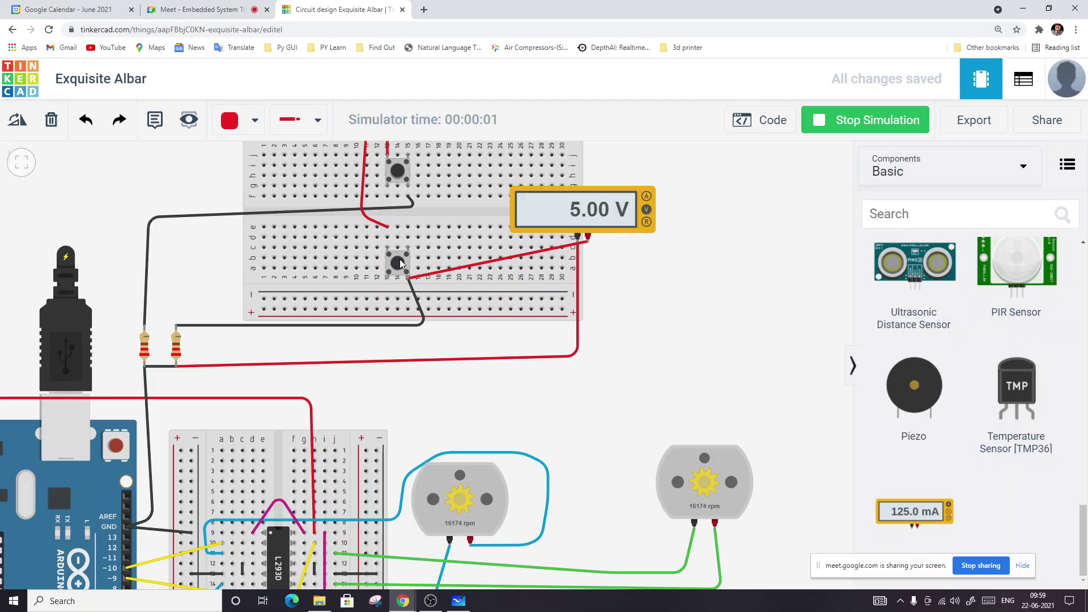
left_click(398, 263)
left_click(839, 132)
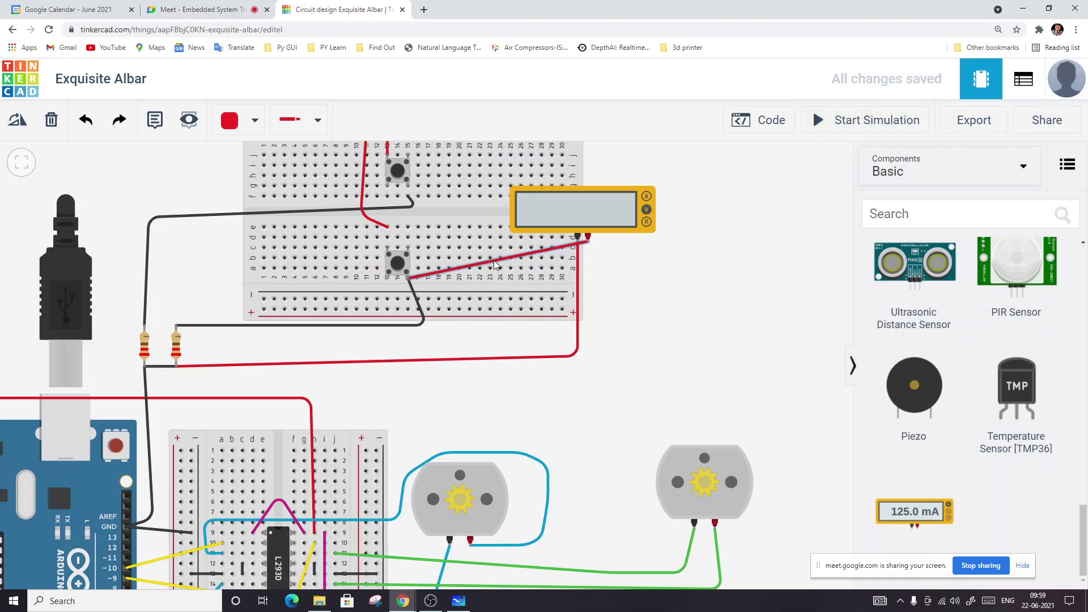
Replace the multimeter's positive wire with one that loops around the meter to the upper pushbutton's Terminal 2a.
left_click(494, 265)
key("Delete")
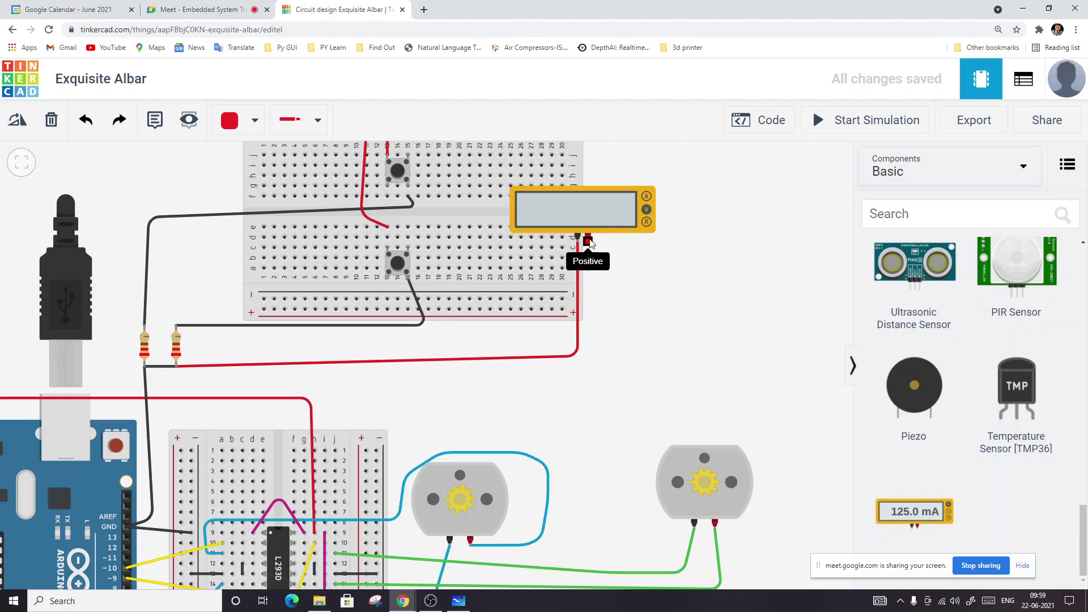
left_click(587, 237)
left_click(672, 265)
left_click(699, 187)
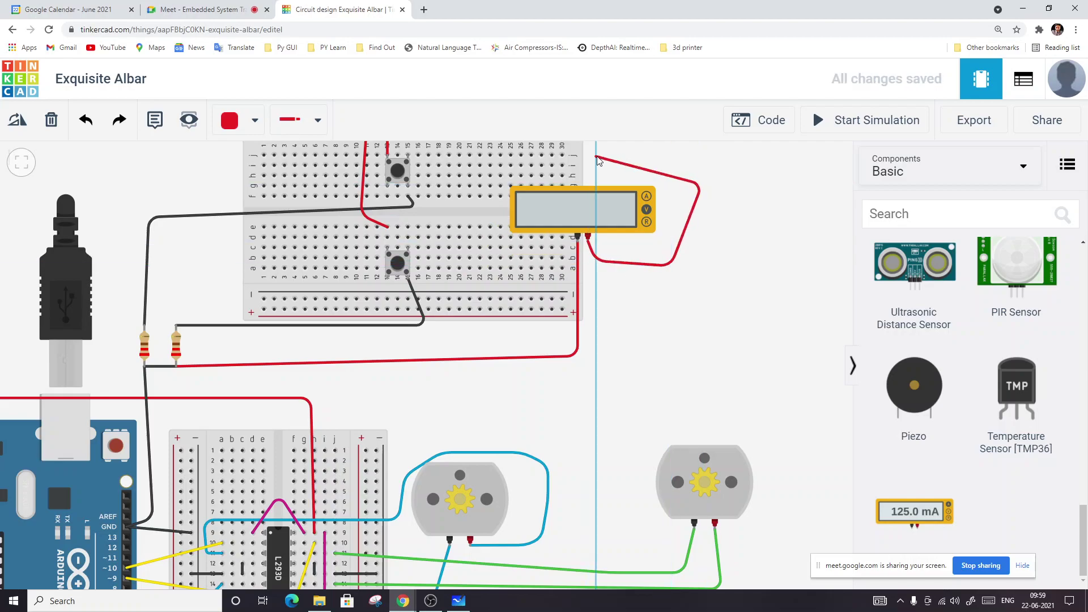
left_click(595, 157)
left_click(418, 195)
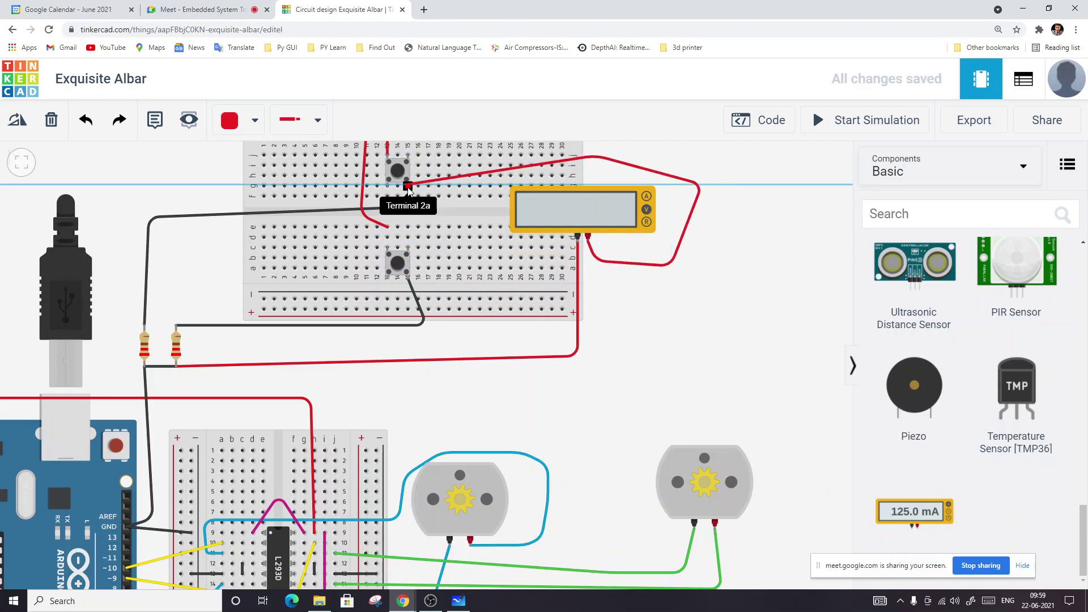
left_click(407, 186)
left_click(804, 208)
Simulate the circuit, actuate the upper pushbutton to check its output voltage, and stop the simulation.
left_click(843, 120)
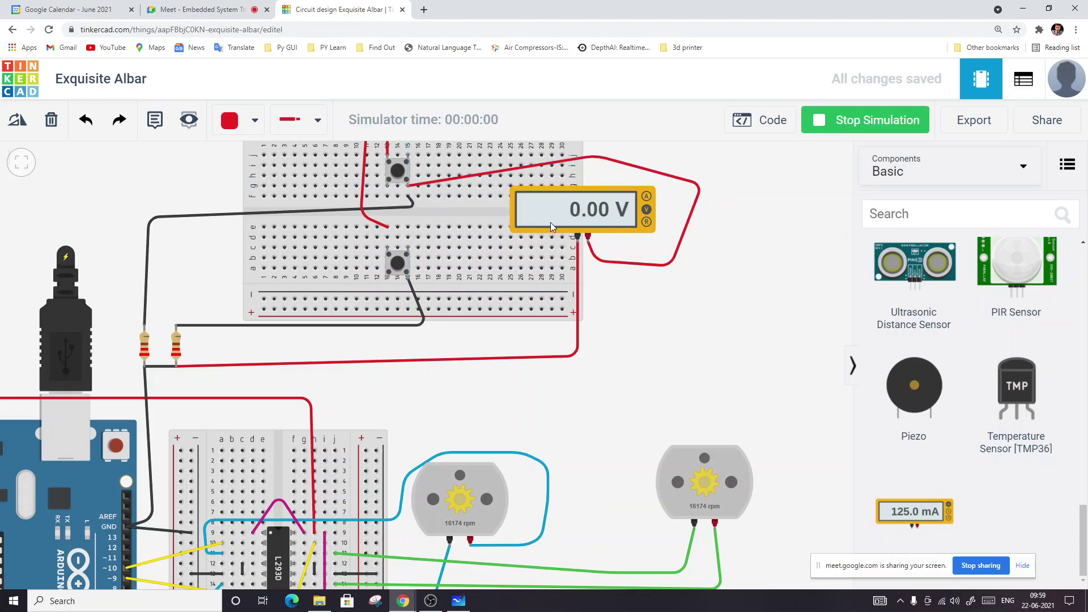
left_click(398, 173)
left_click(847, 118)
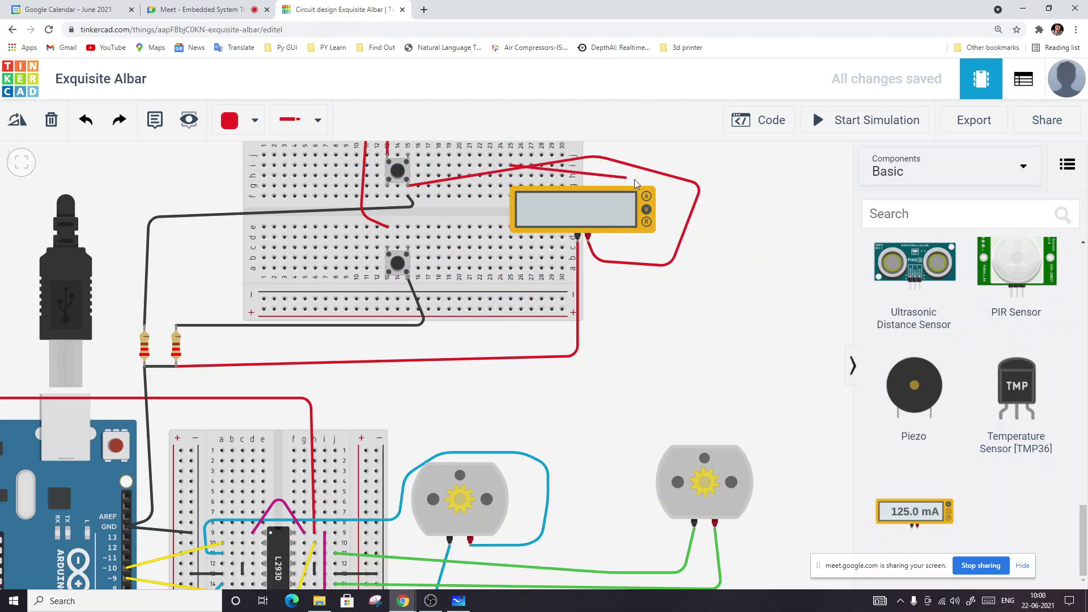
Delete the multimeter and its test wires from the circuit.
left_click(614, 163)
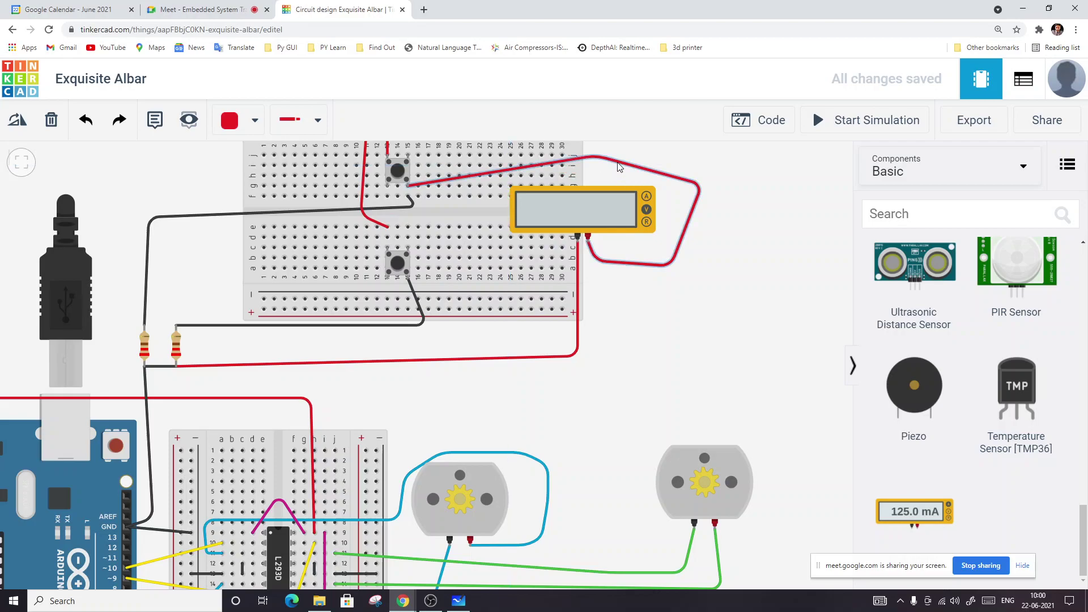
key("Delete")
left_click(617, 202)
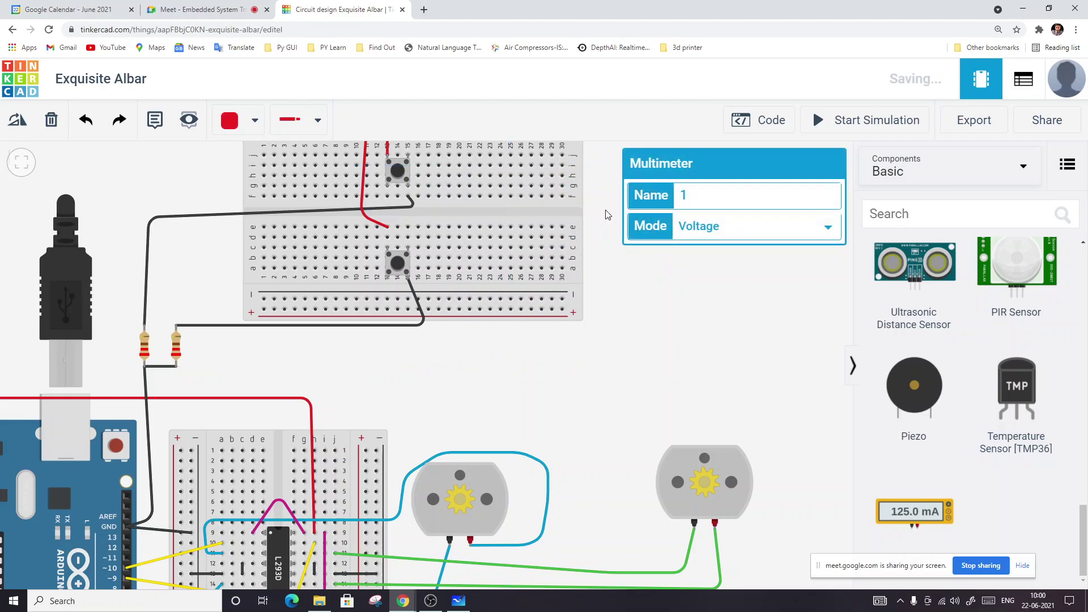
key("Delete")
scroll(657, 315, "down", 2)
left_click_drag(539, 388, 607, 347)
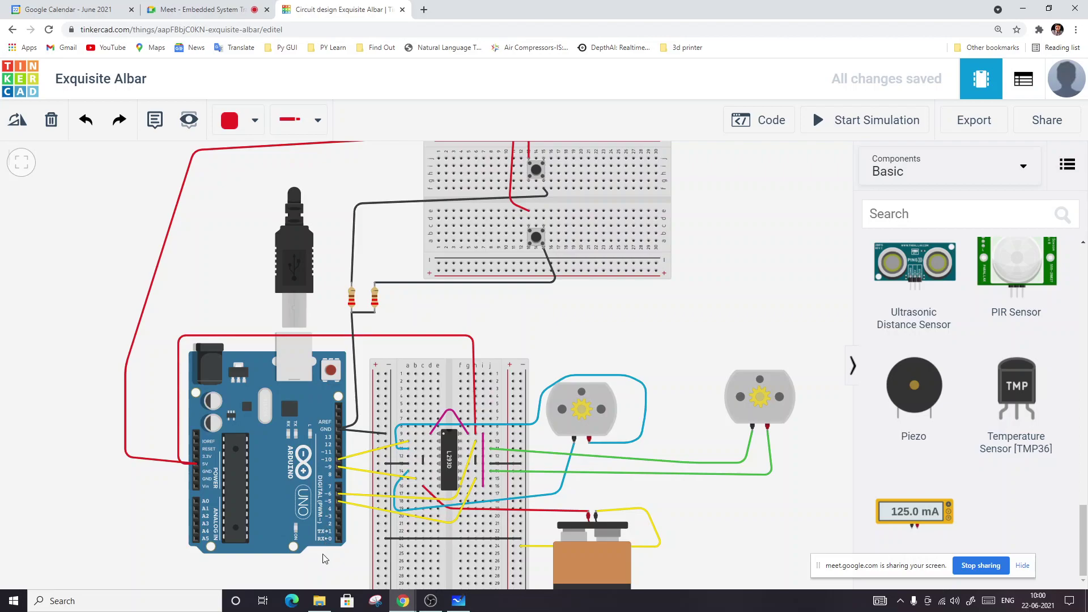
Switch to the Google Meet call, admit the waiting participant, and return to the Tinkercad circuit.
left_click_drag(328, 561, 328, 472)
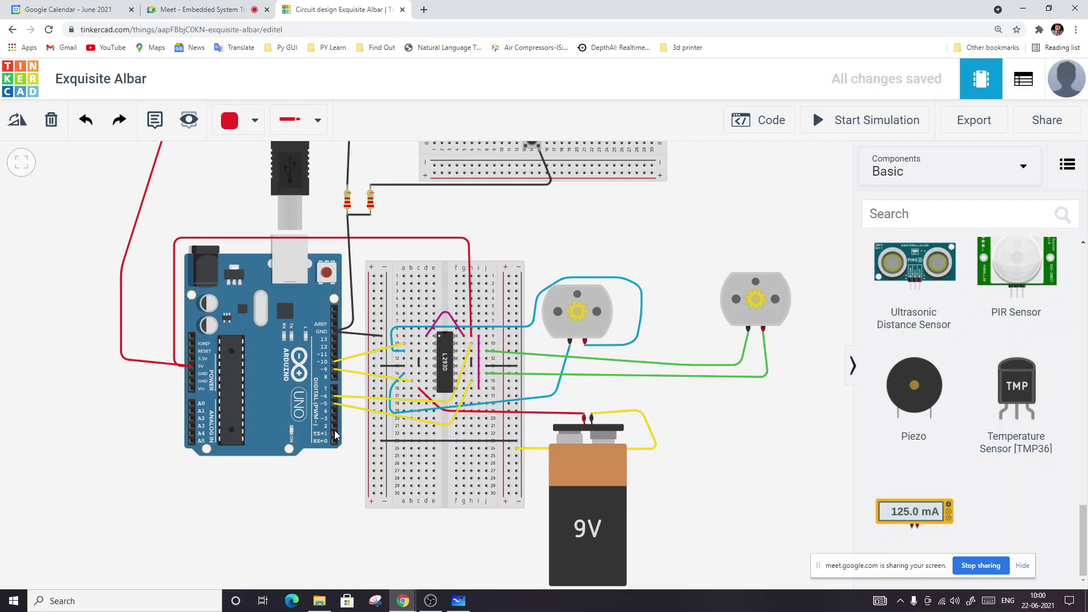
left_click(253, 16)
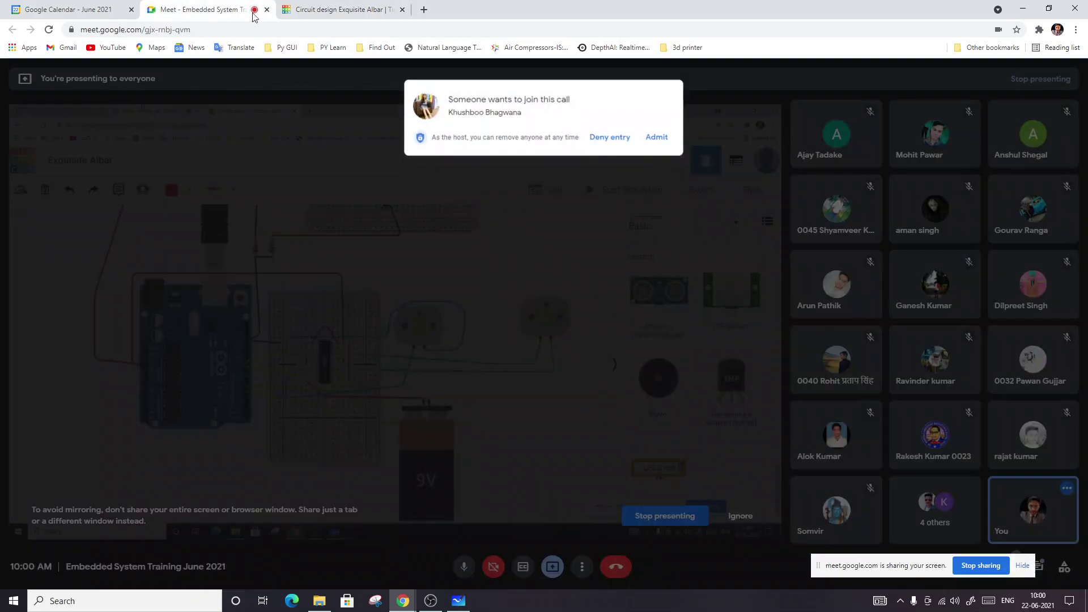
left_click(656, 137)
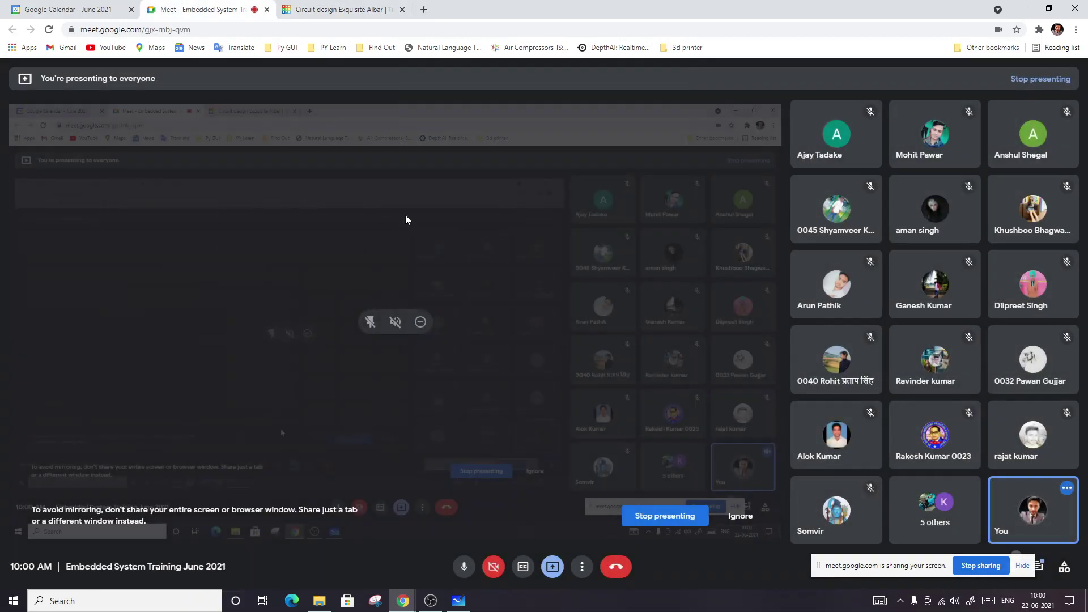
left_click(340, 9)
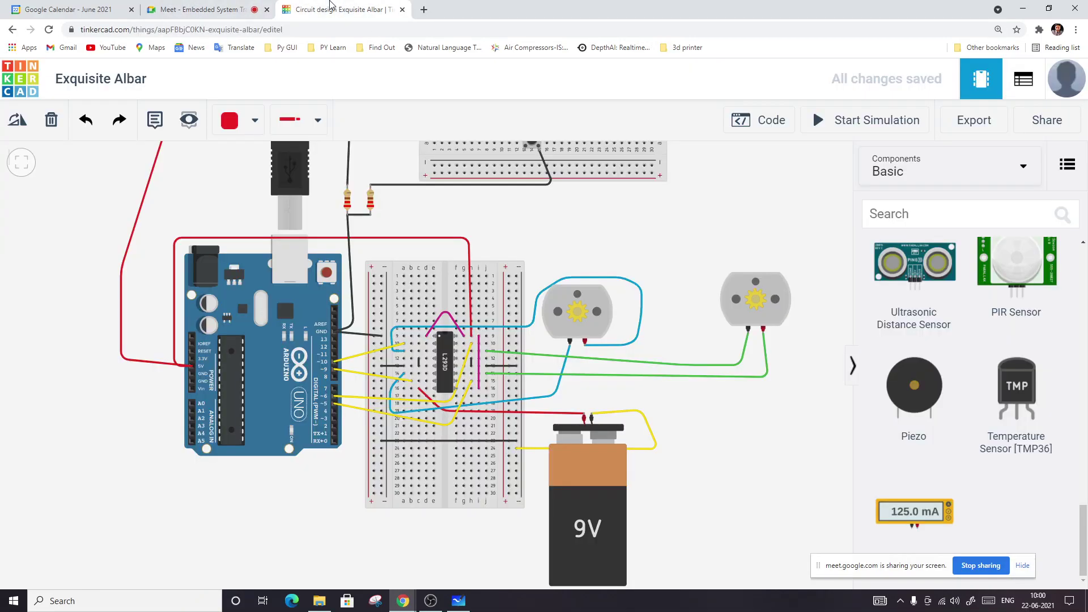
left_click(333, 426)
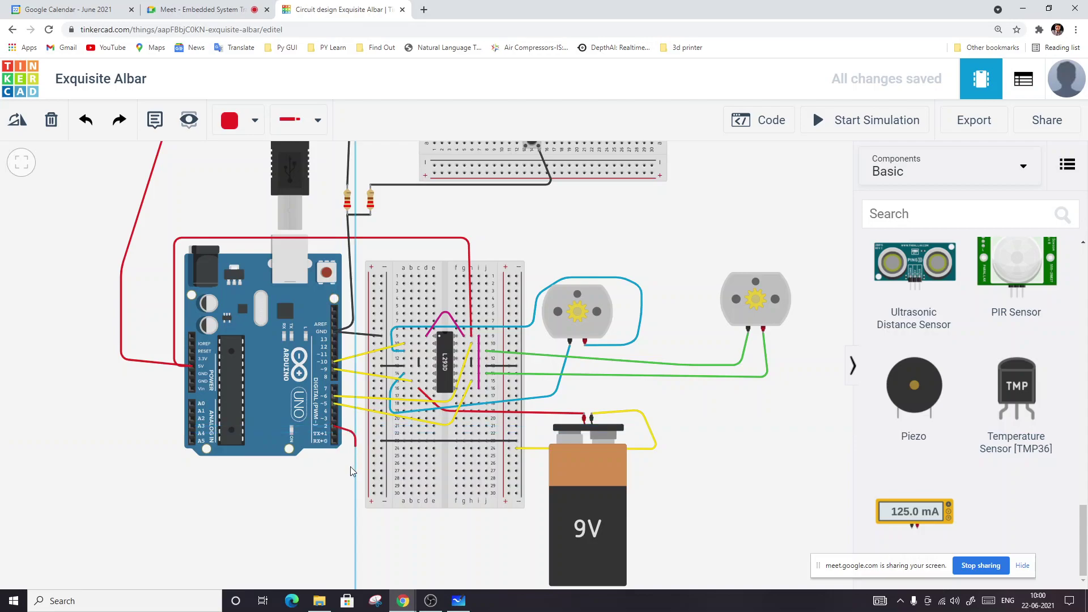
left_click(344, 516)
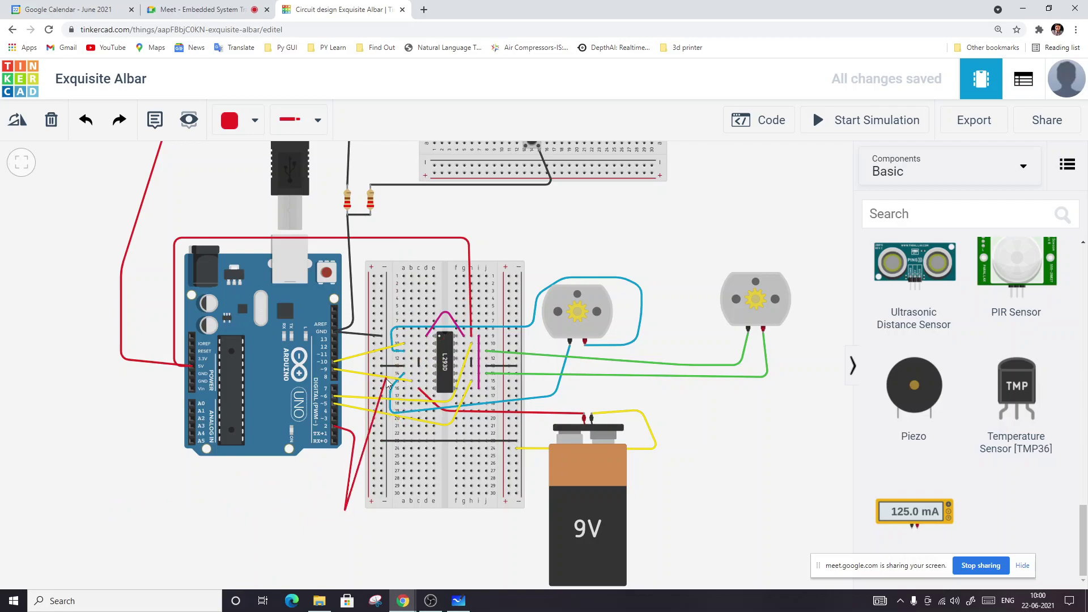
key("Escape")
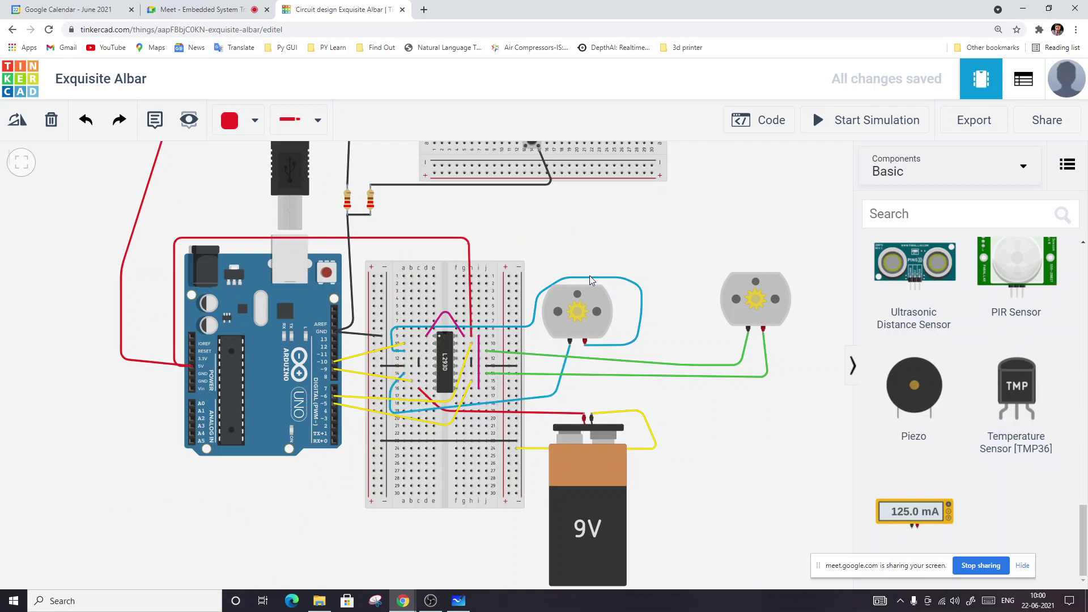
Run a wire from the upper pushbutton's Terminal 2a around the outside of the Arduino to digital pin 2.
left_click_drag(589, 275, 639, 363)
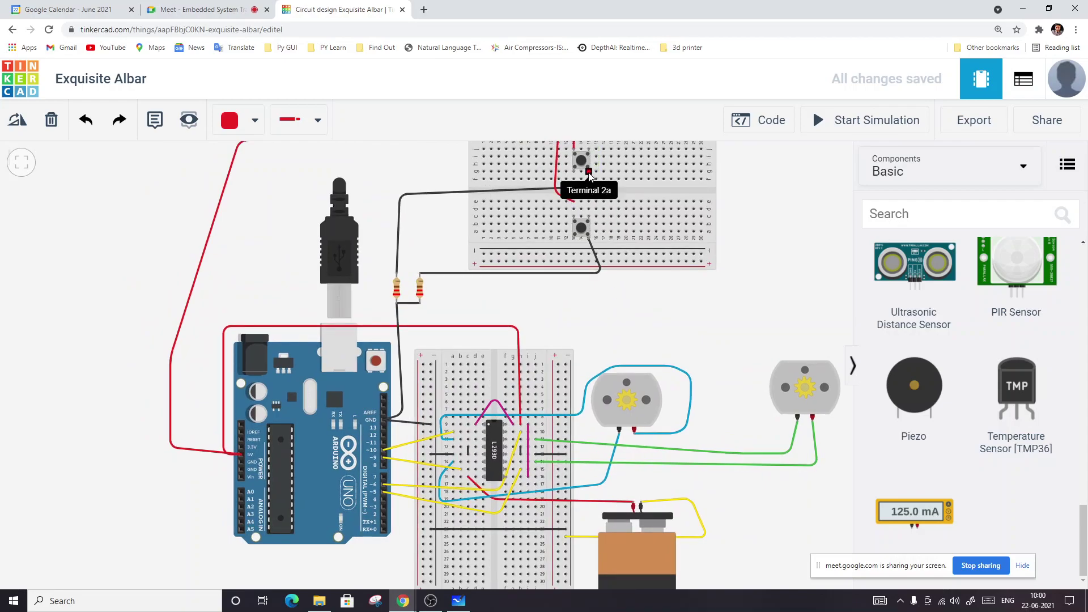
left_click(588, 173)
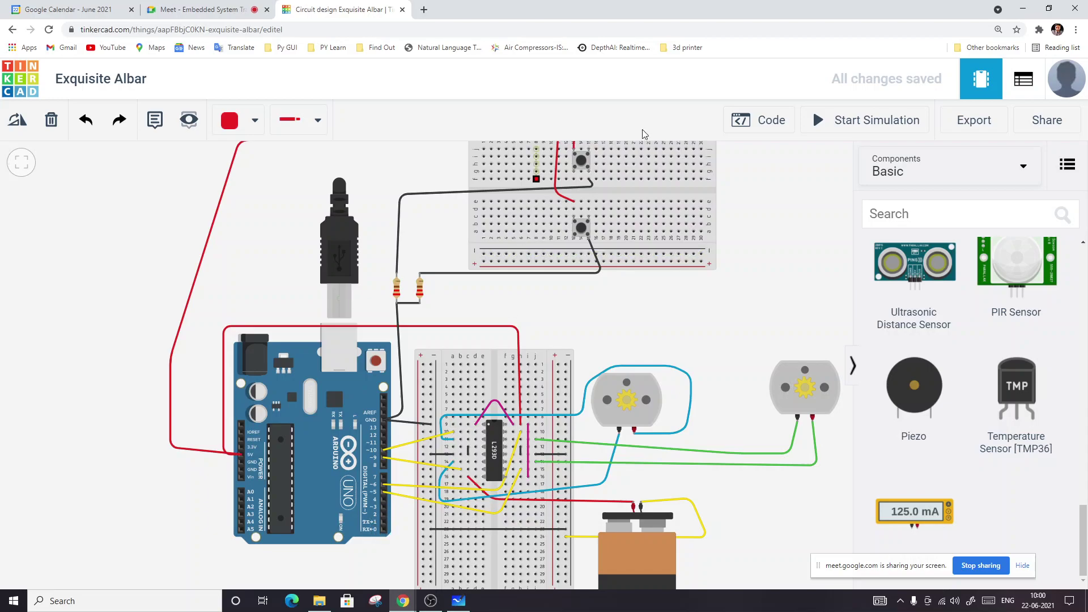
left_click(588, 173)
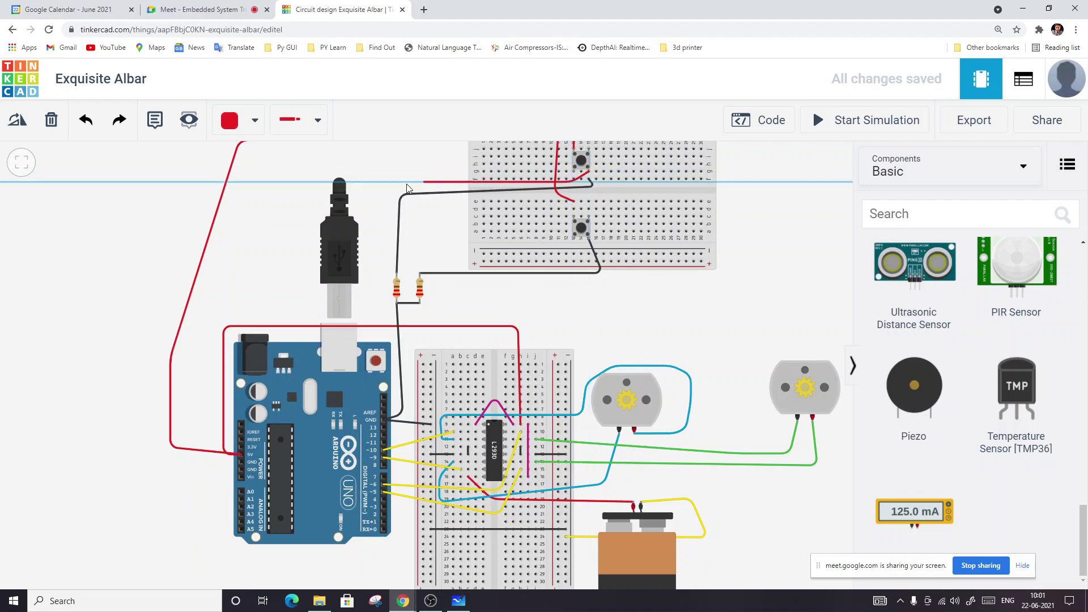
left_click(317, 162)
left_click(104, 182)
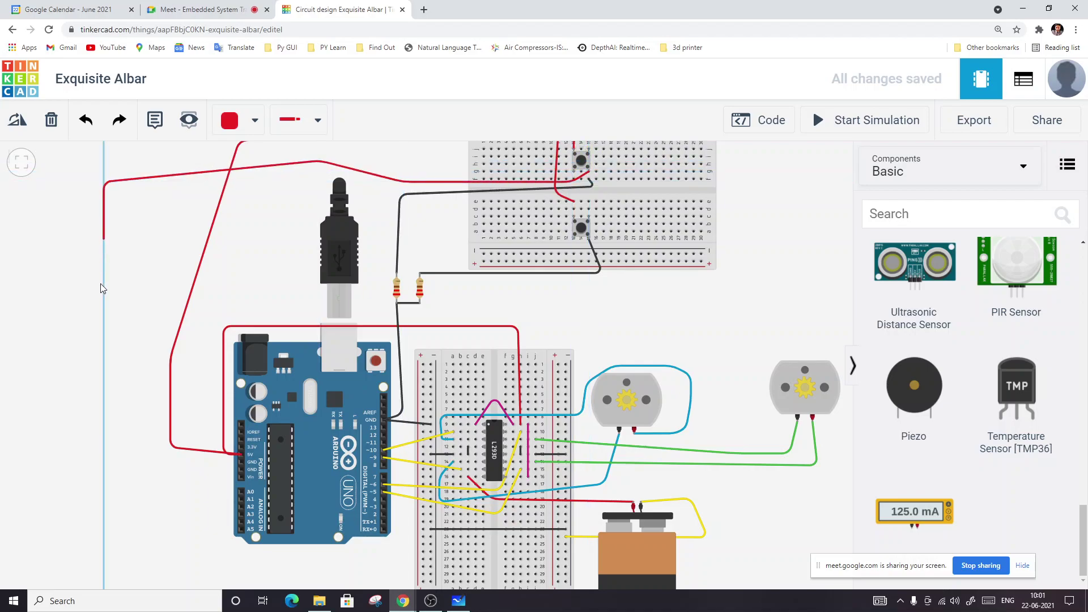
left_click(83, 518)
left_click(195, 554)
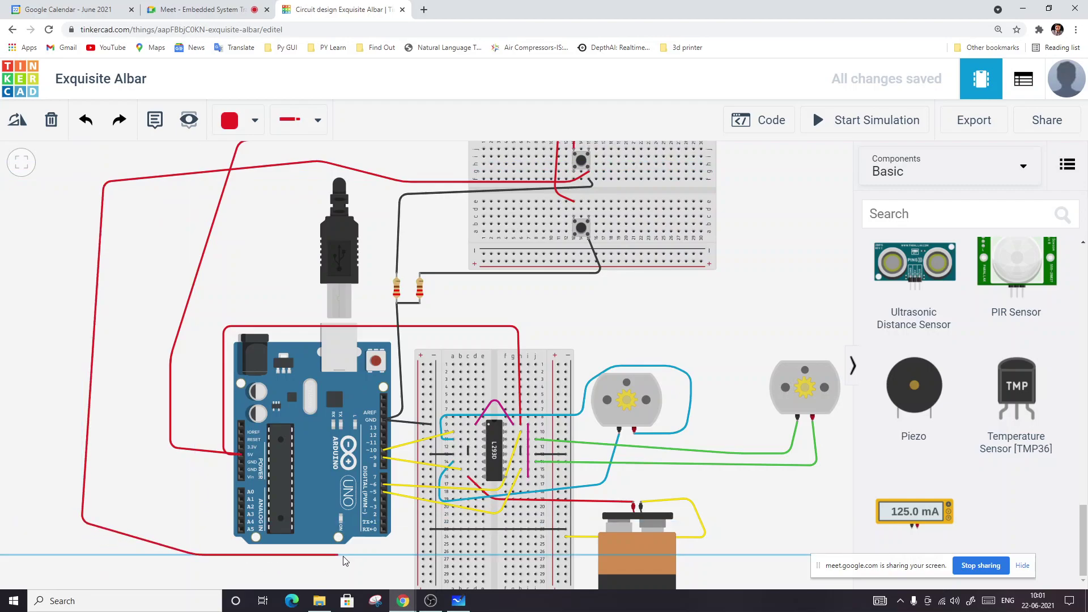
left_click(399, 520)
left_click(384, 515)
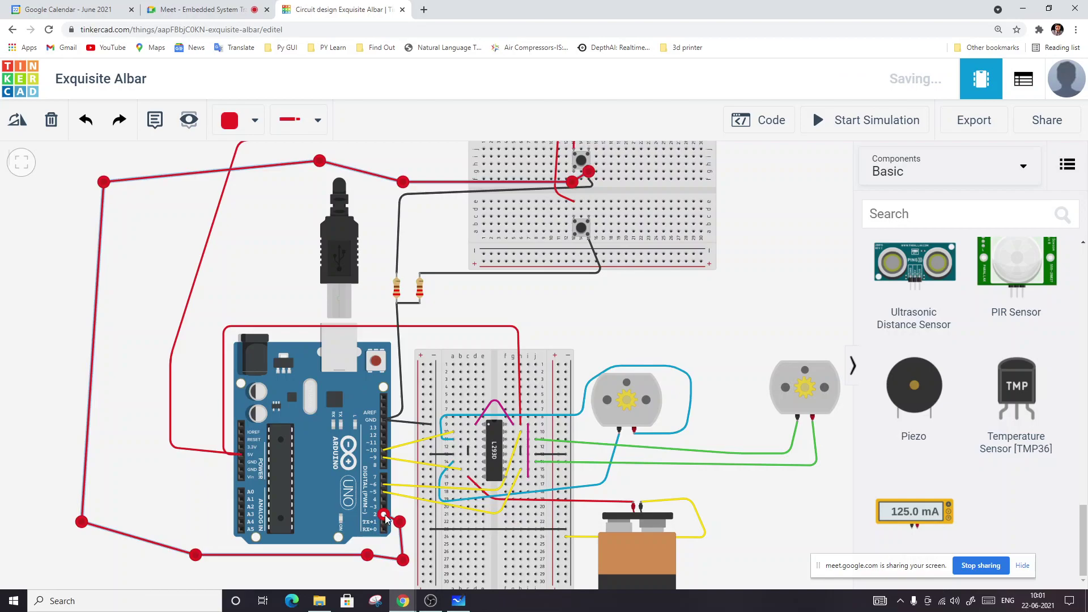
Change the colour of the upper pushbutton's new signal wire to green.
left_click(228, 121)
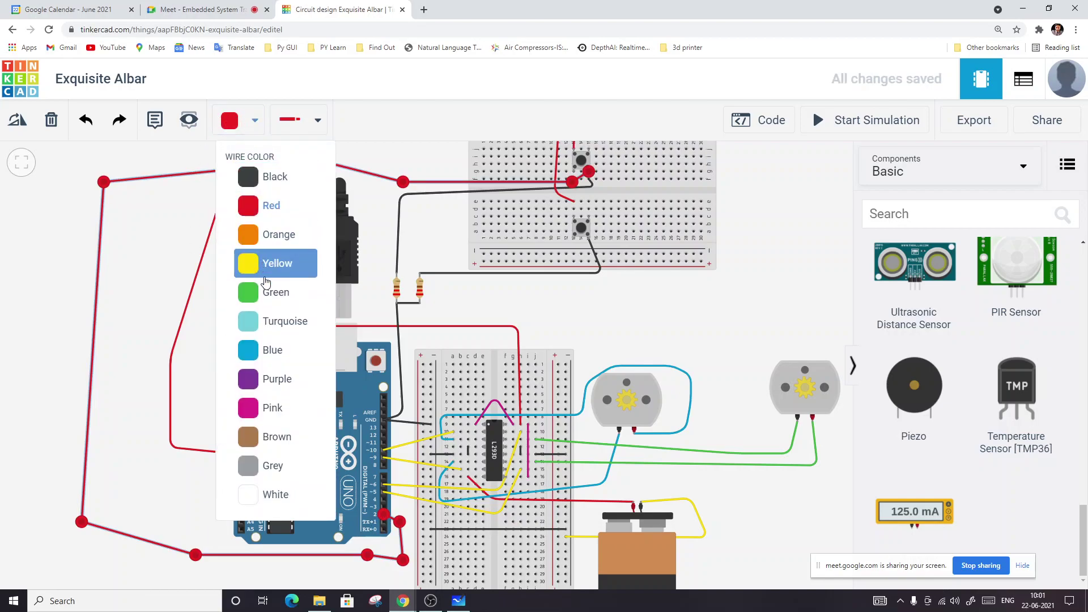
left_click(271, 292)
left_click(663, 331)
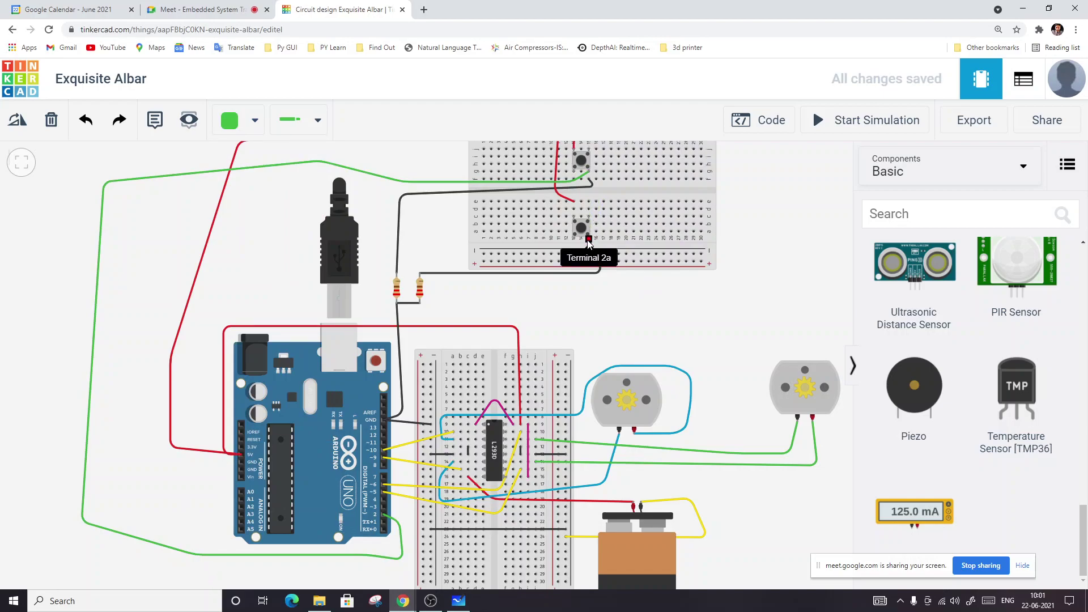
Run a green wire from the lower pushbutton's Terminal 2a around the Arduino, inside the first signal wire, to digital pin 3.
left_click(588, 241)
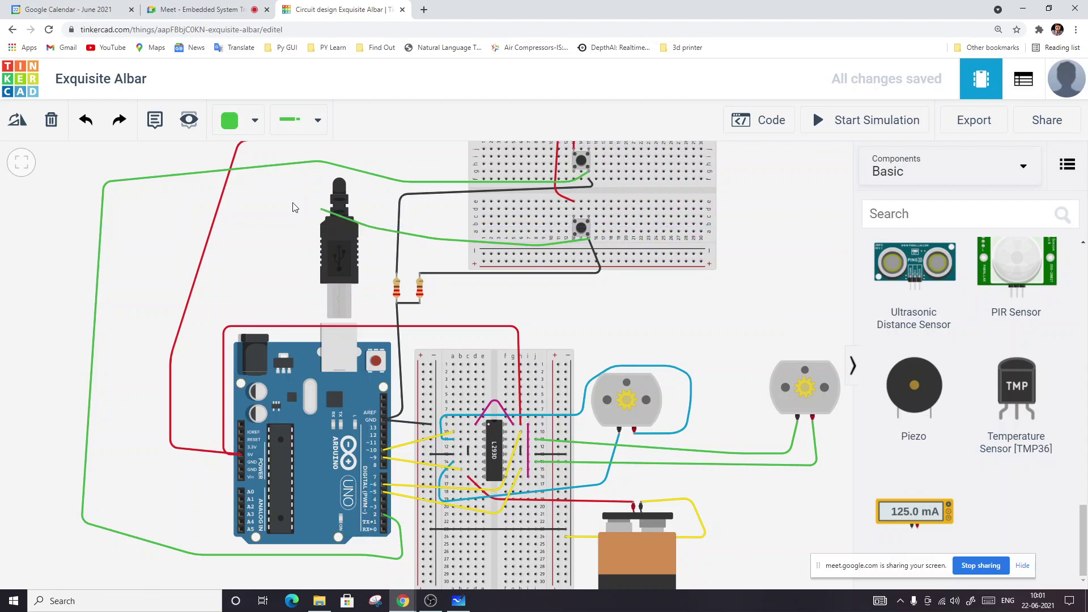
left_click(189, 198)
left_click(139, 252)
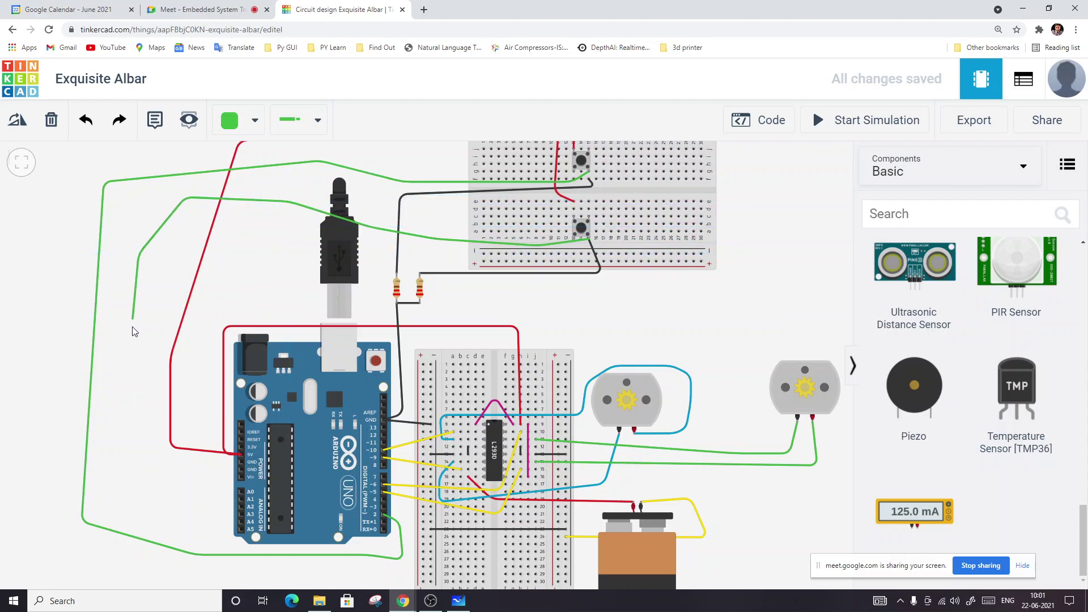
left_click(125, 438)
left_click(139, 514)
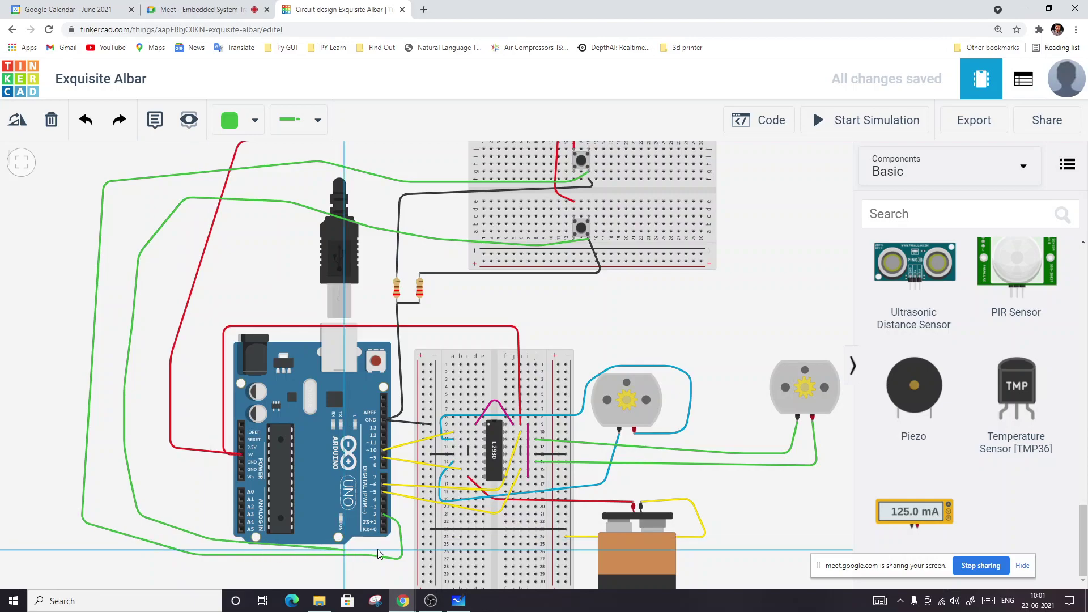
left_click(397, 556)
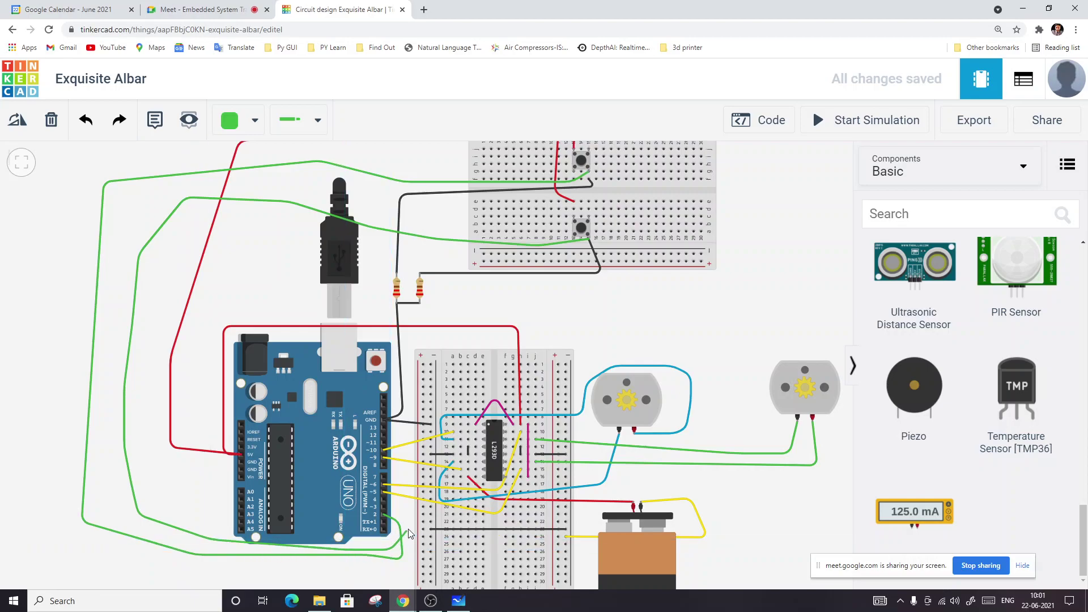
left_click(385, 510)
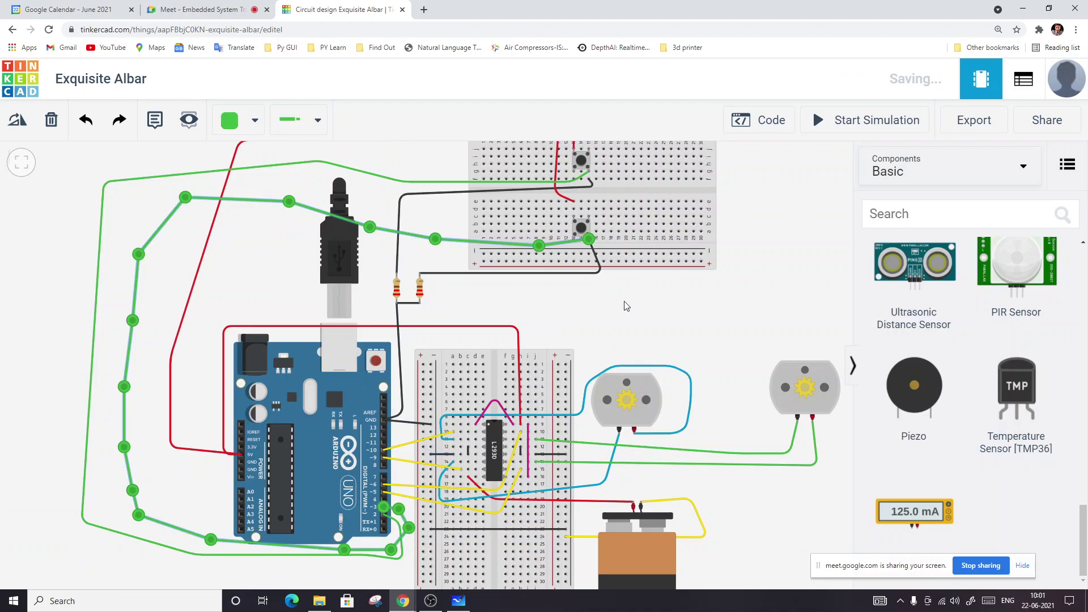
left_click(681, 311)
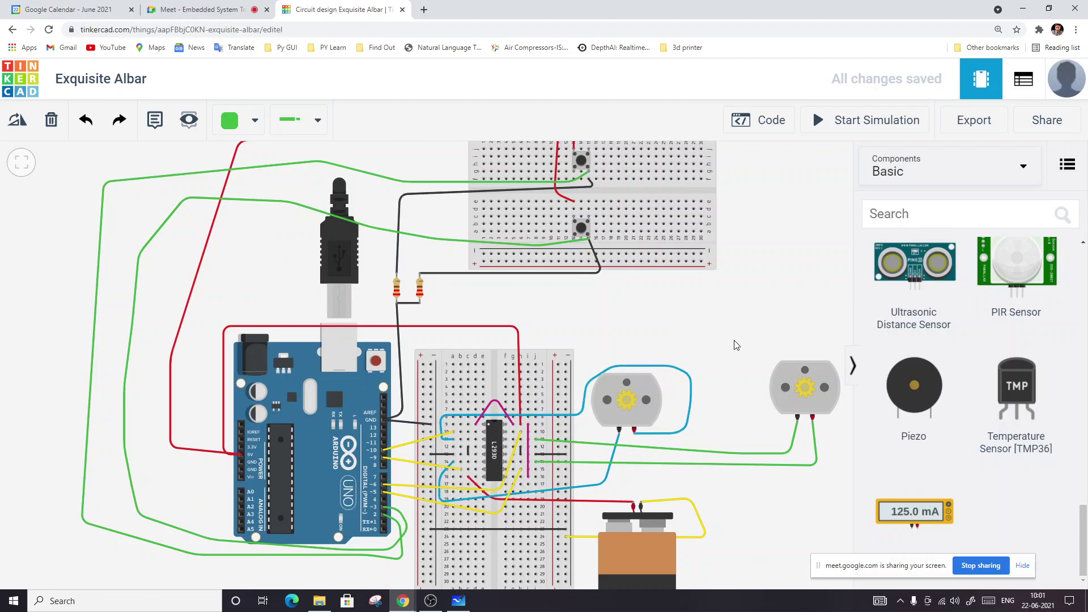
Open the Arduino code and review the forward, stop and reverse digitalWrite blocks in loop().
scroll(736, 345, "down", 1)
left_click_drag(774, 313, 738, 325)
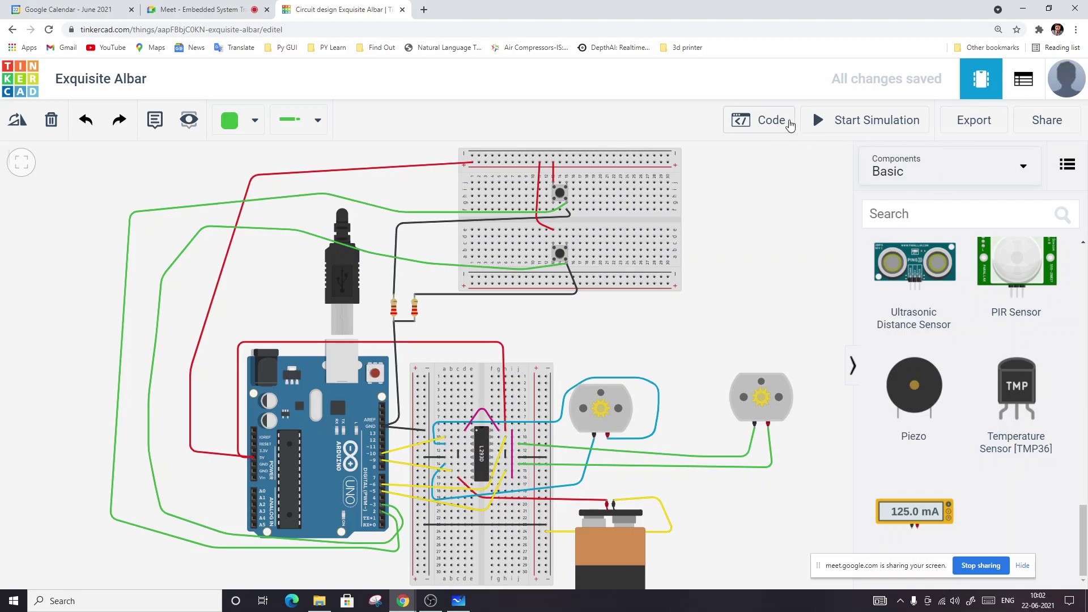
left_click(764, 127)
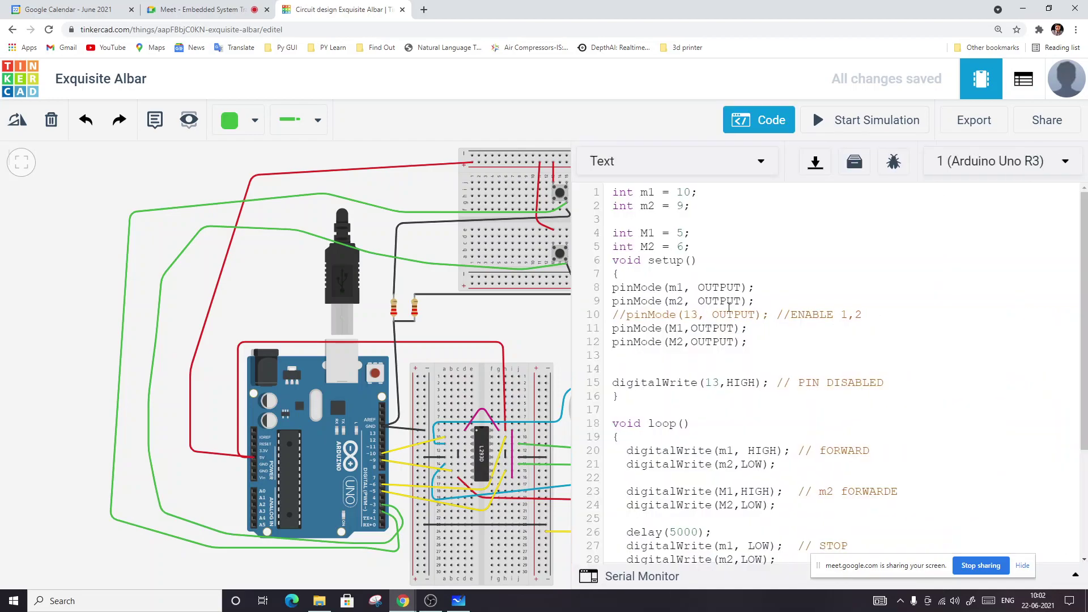
scroll(655, 349, "down", 3)
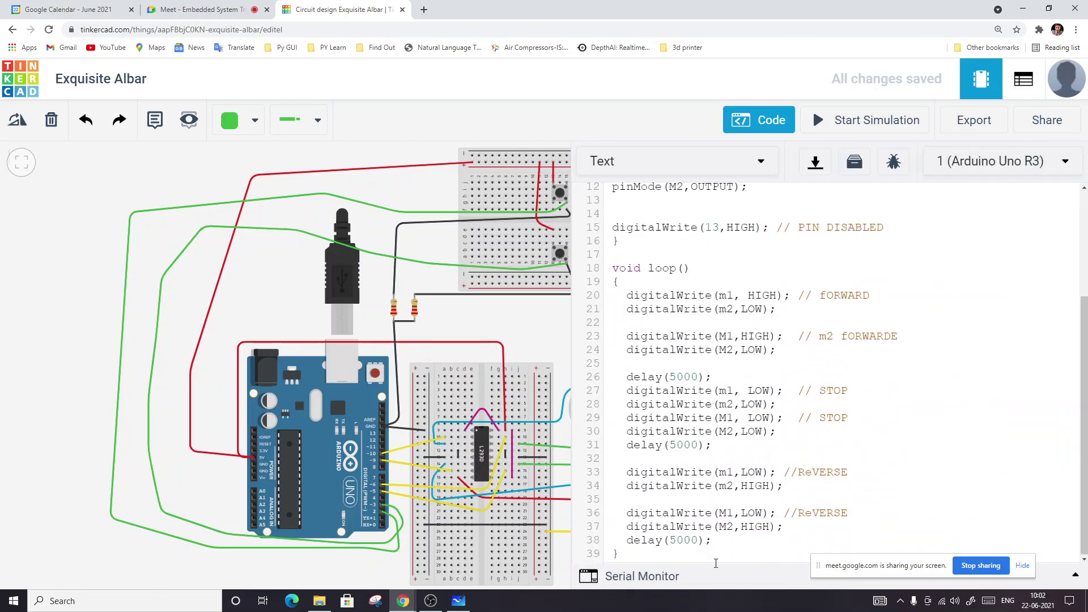
scroll(771, 496, "up", 3)
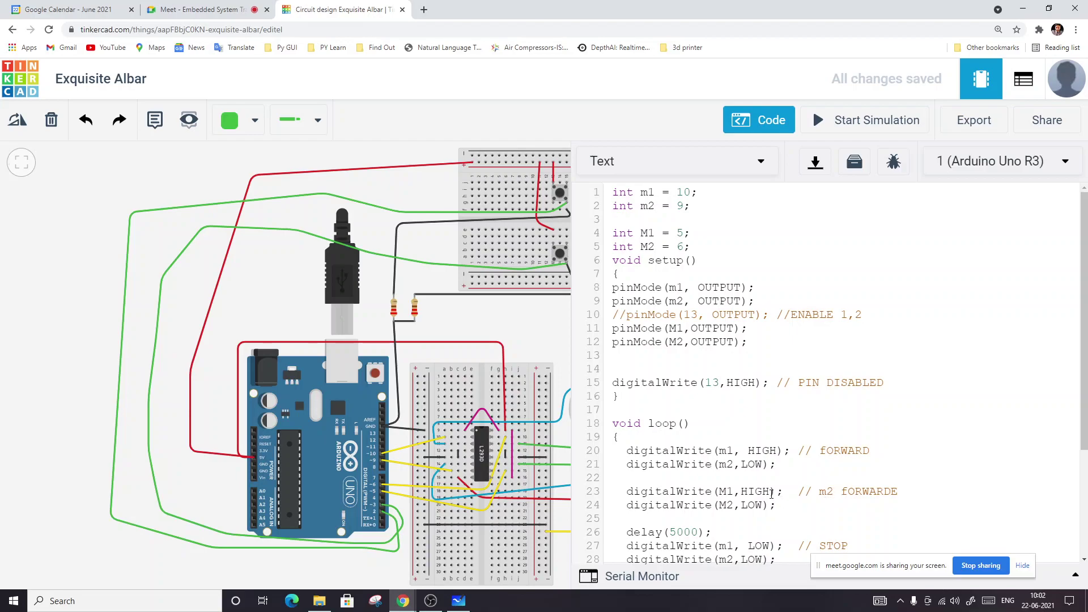
scroll(771, 494, "down", 3)
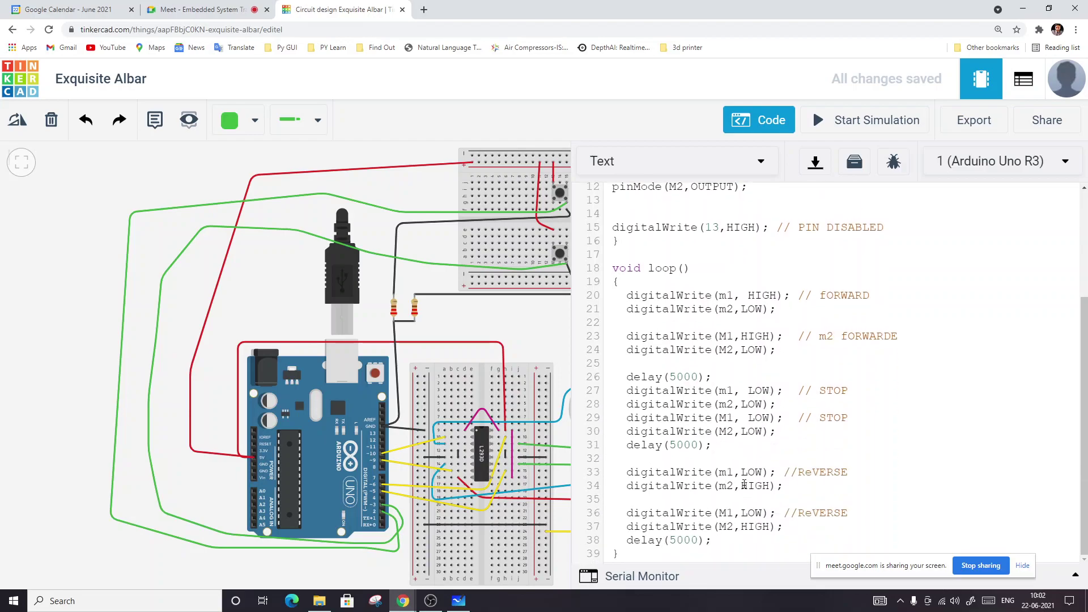
left_click_drag(645, 307, 778, 350)
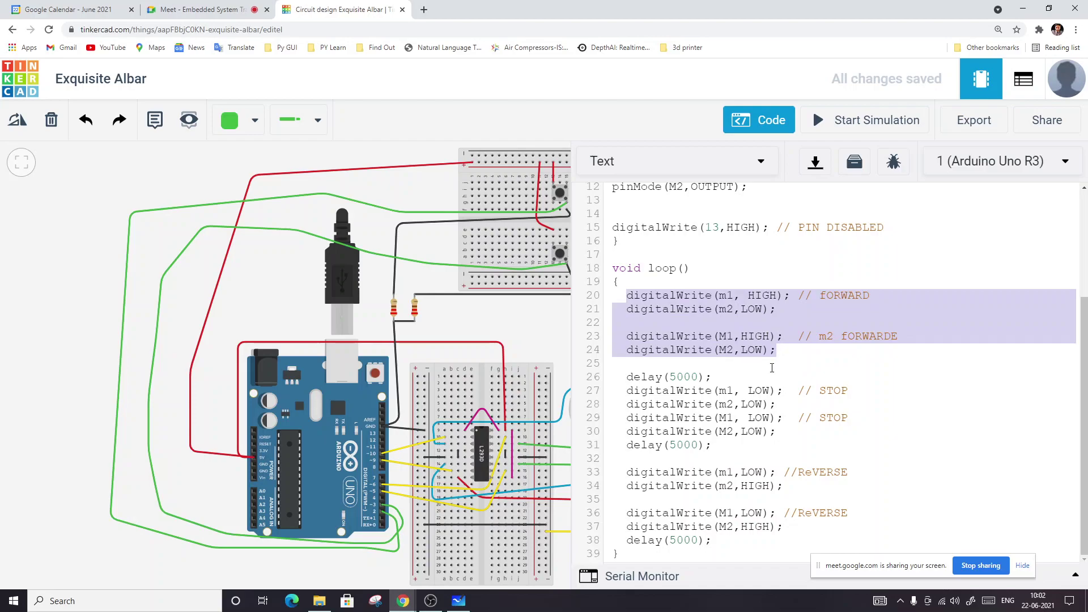
left_click(771, 368)
left_click_drag(626, 390, 782, 439)
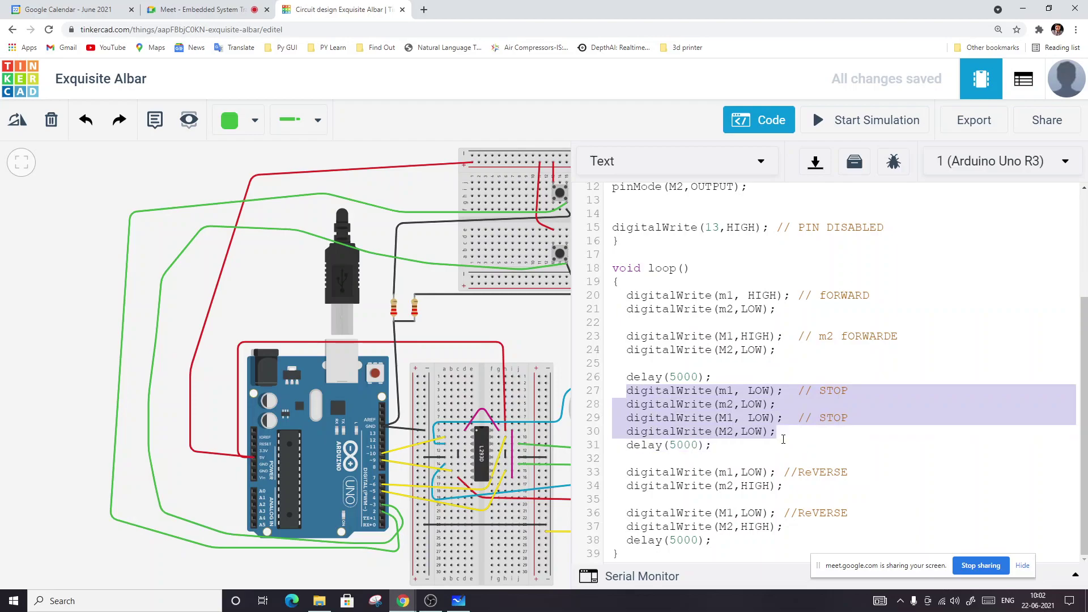
left_click(782, 448)
left_click_drag(626, 472, 784, 528)
left_click(992, 405)
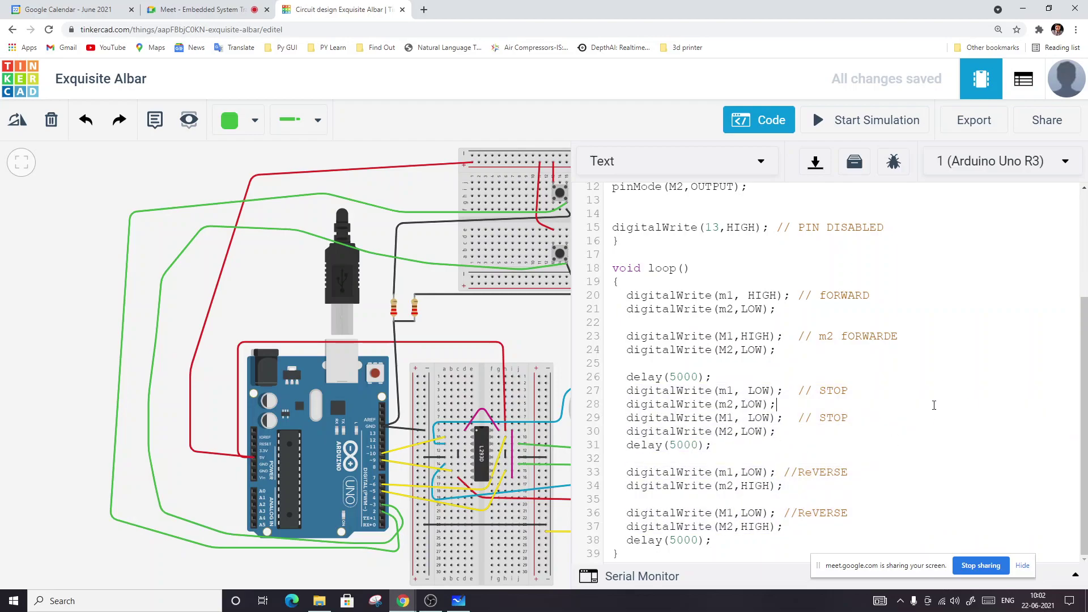
Declare the function prototype "int robo_fw();" between the M2 pin variable and setup(), set off by blank lines.
scroll(756, 410, "up", 3)
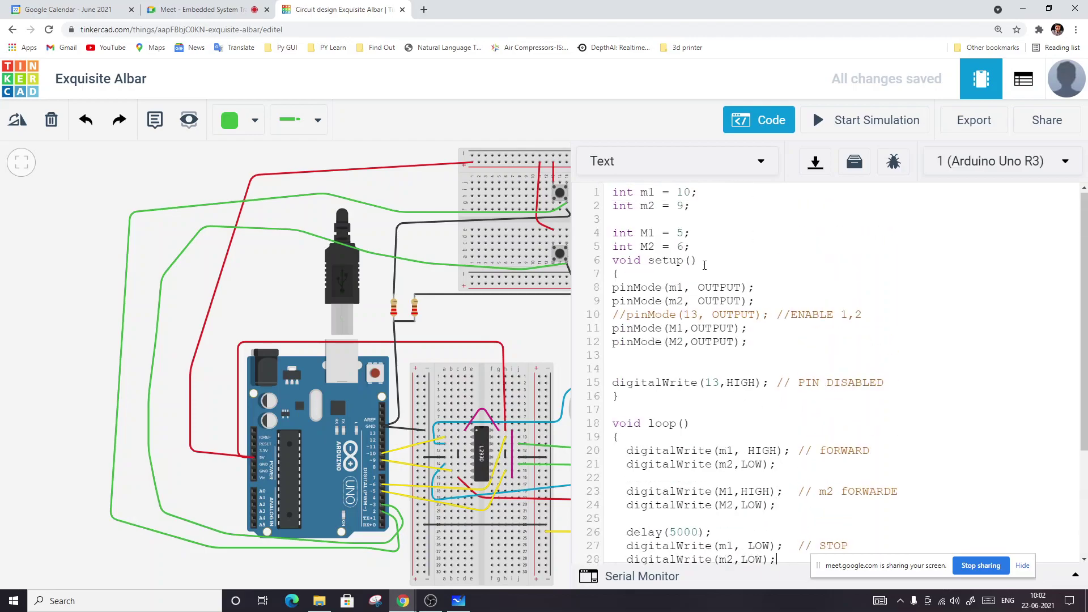
left_click(704, 243)
key("Return")
key("Return")
key("Return")
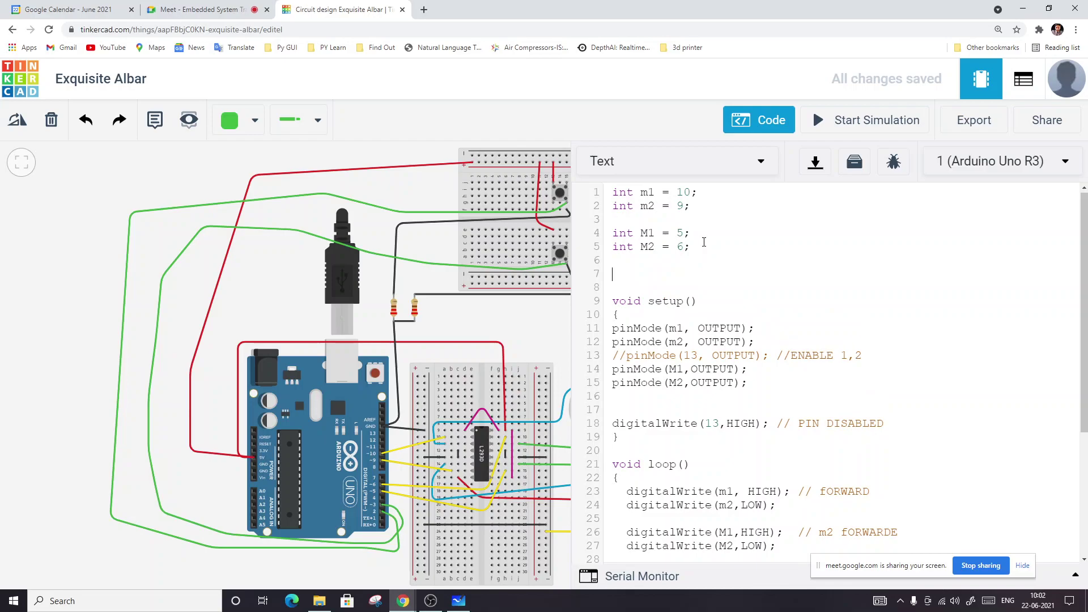
type("INT")
key("BackSpace")
key("BackSpace")
key("BackSpace")
type("int fw_")
key("BackSpace")
key("BackSpace")
key("BackSpace")
type("robo_fe")
key("BackSpace")
type("w")
Admit the new participant waiting in the Google Meet call and return to the Tinkercad code.
left_click(199, 9)
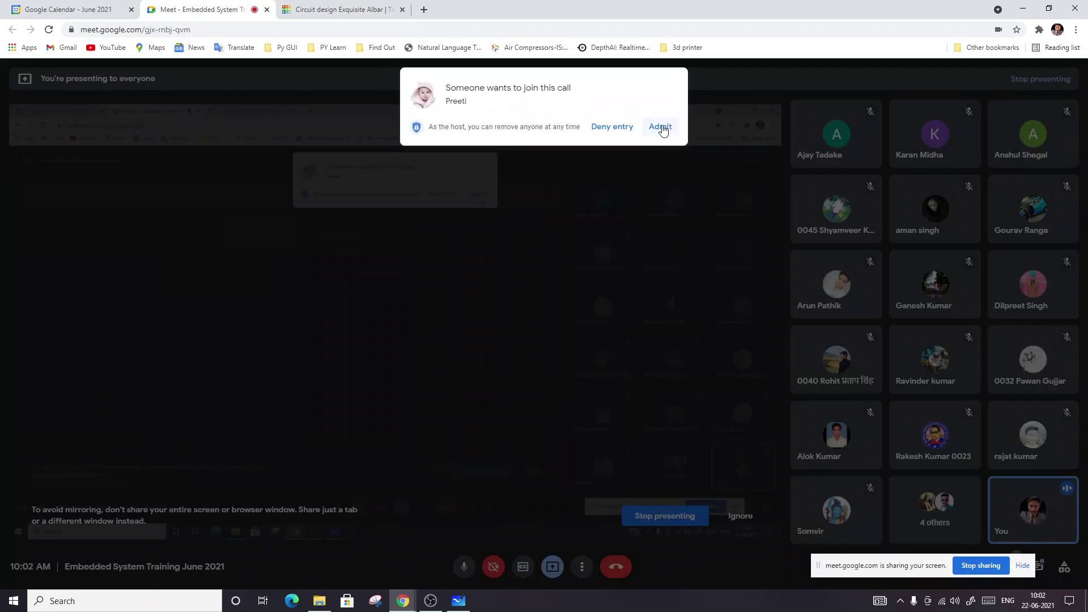
left_click(661, 127)
left_click(340, 10)
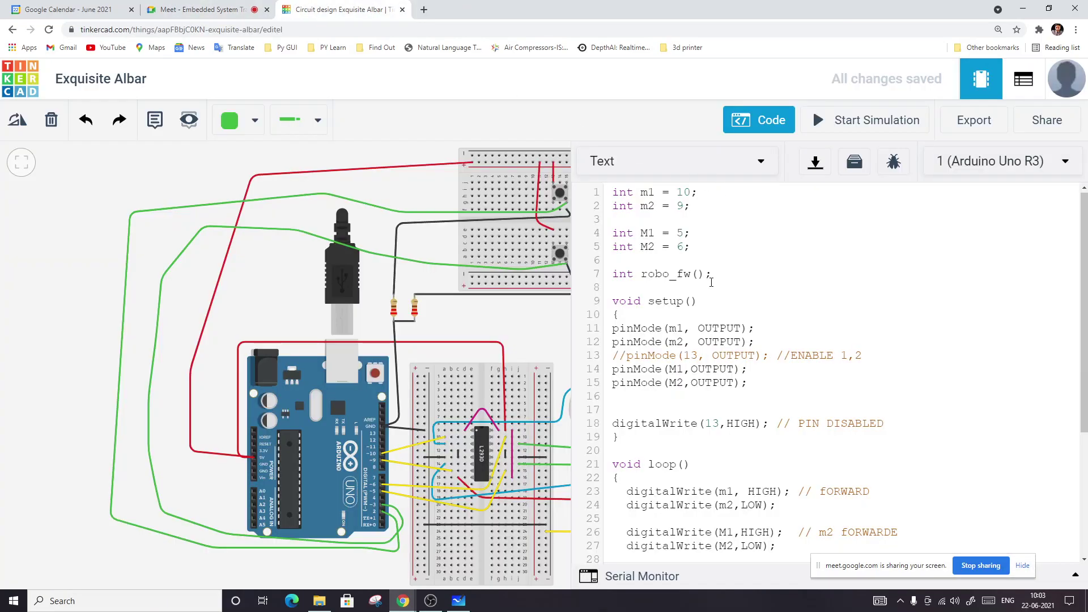
Duplicate the "int robo_fw();" prototype on the line below it and rename the copy to "int robo_stop();".
key("shift+Left")
key("shift+Left")
key("shift+Left")
key("shift+Left")
key("shift+Left")
key("shift+Left")
key("shift+Left")
key("shift+Left")
key("shift+Left")
key("shift+Left")
key("shift+Left")
key("shift+Left")
key("shift+Left")
key("shift+Left")
key("ctrl+c")
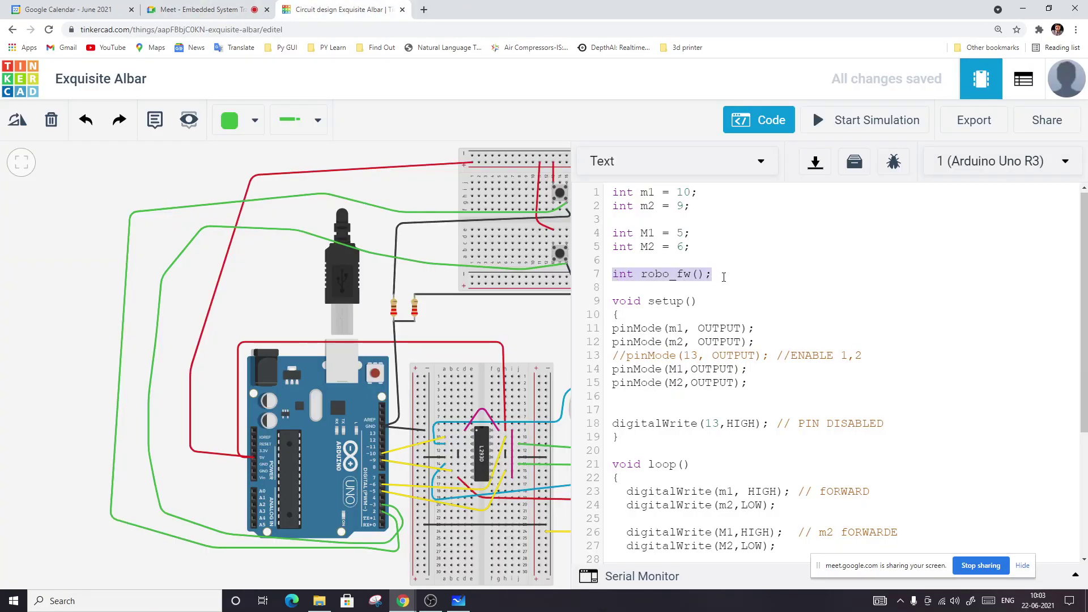
left_click(741, 275)
key("Return")
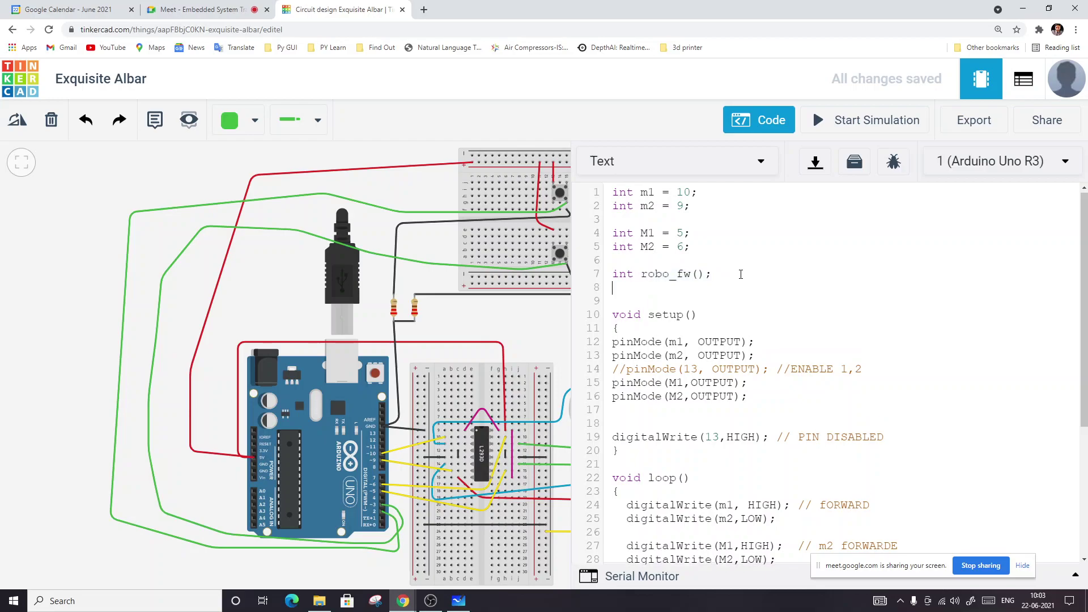
key("ctrl+v")
key("Left")
key("BackSpace")
key("BackSpace")
type("stop")
key("Return")
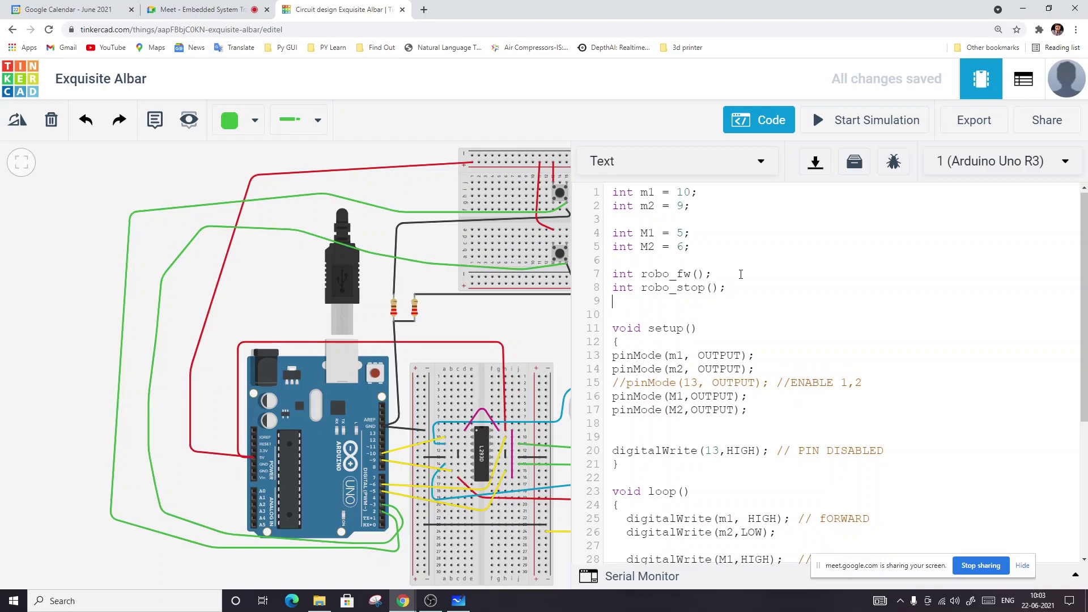
Add a third prototype, "int robo_rv();", below the robo_stop prototype.
key("ctrl+v")
key("BackSpace")
key("BackSpace")
type("rv")
Add blank lines after the end of loop() and write an empty "int robo_fw()" function with braces there.
scroll(701, 318, "down", 3)
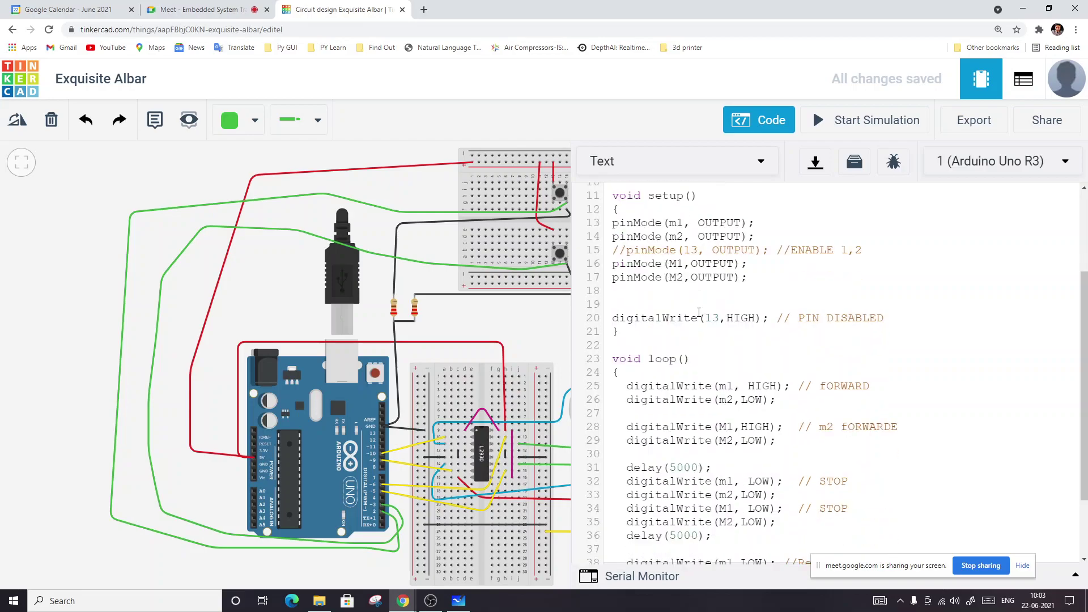
scroll(698, 312, "down", 2)
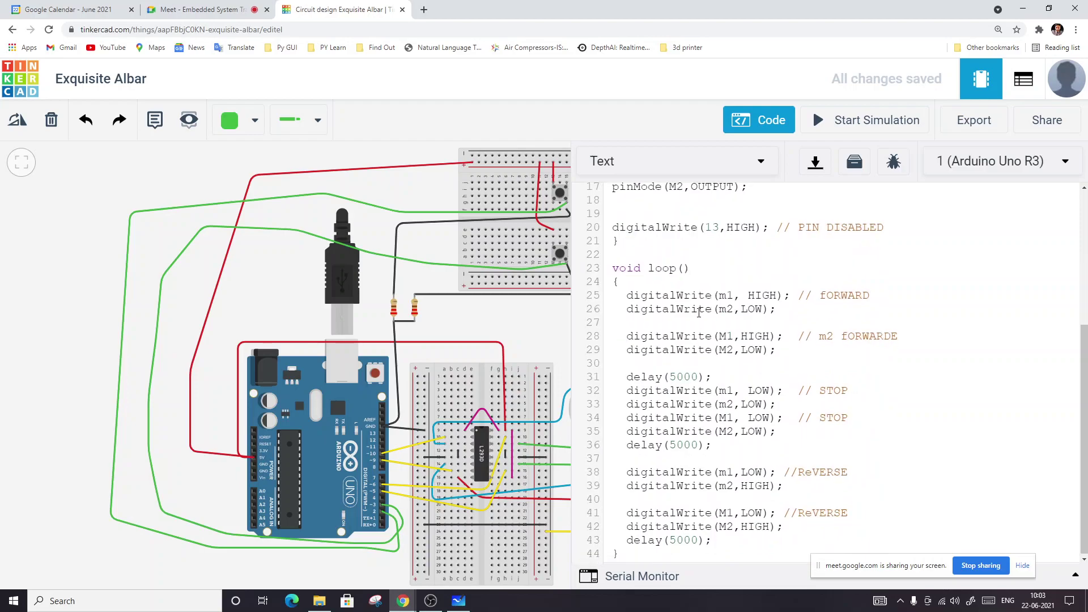
left_click(642, 554)
key("Return")
key("Return")
key("Return")
key("Return")
key("Return")
scroll(641, 529, "up", 6)
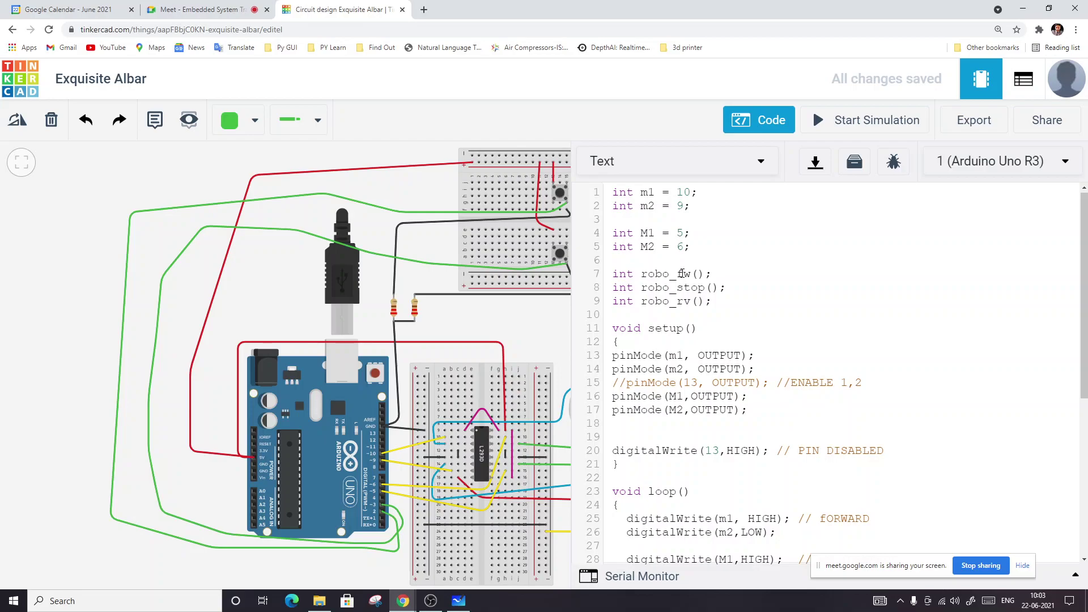
scroll(682, 273, "down", 6)
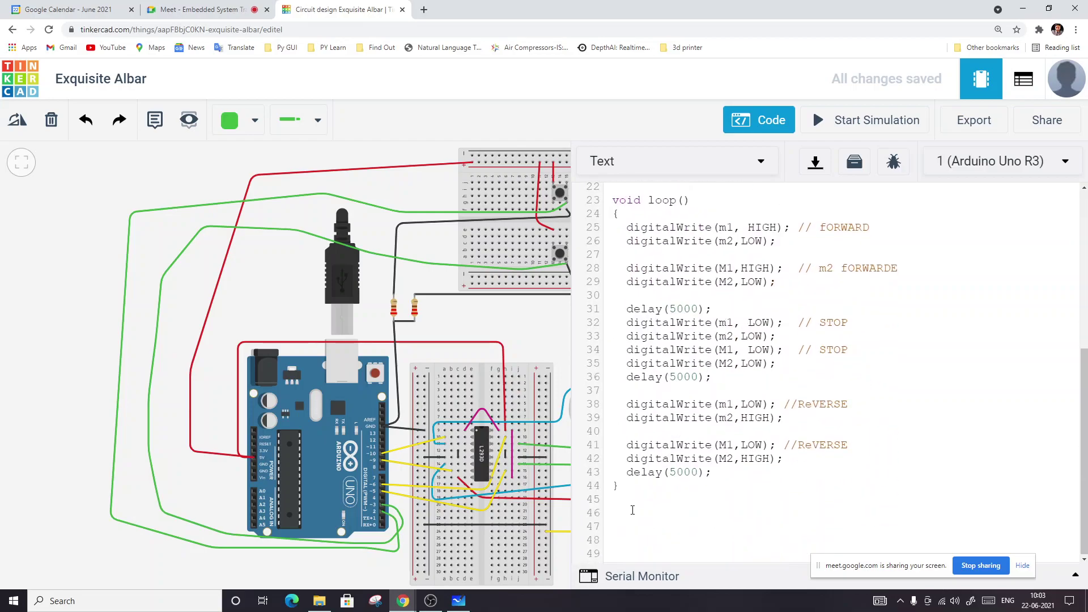
left_click(632, 510)
type("int robo_fw()")
key("Return")
type("{")
key("Return")
key("Up")
key("Return")
Move the four forward digitalWrite lines for both motors from loop() into the body of robo_fw().
scroll(651, 476, "up", 1)
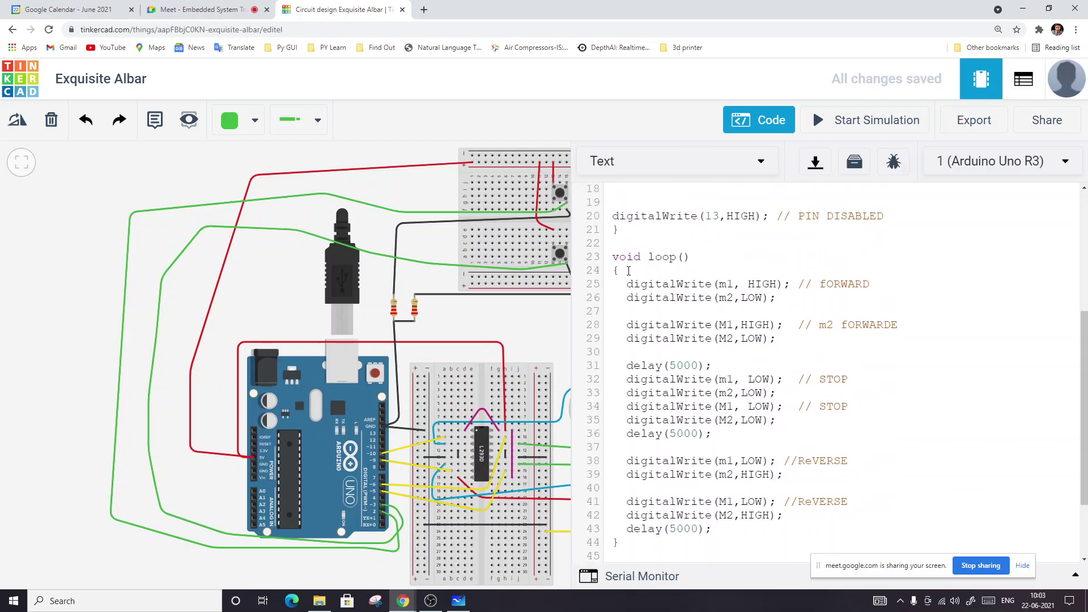
left_click_drag(626, 283, 796, 344)
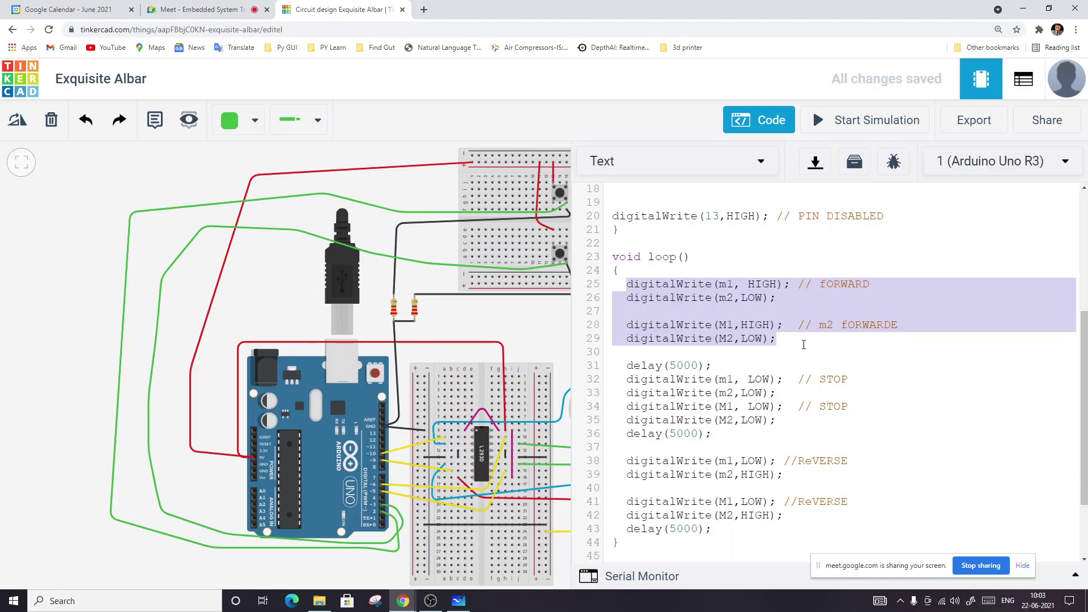
key("ctrl+x")
scroll(737, 425, "down", 1)
left_click(636, 500)
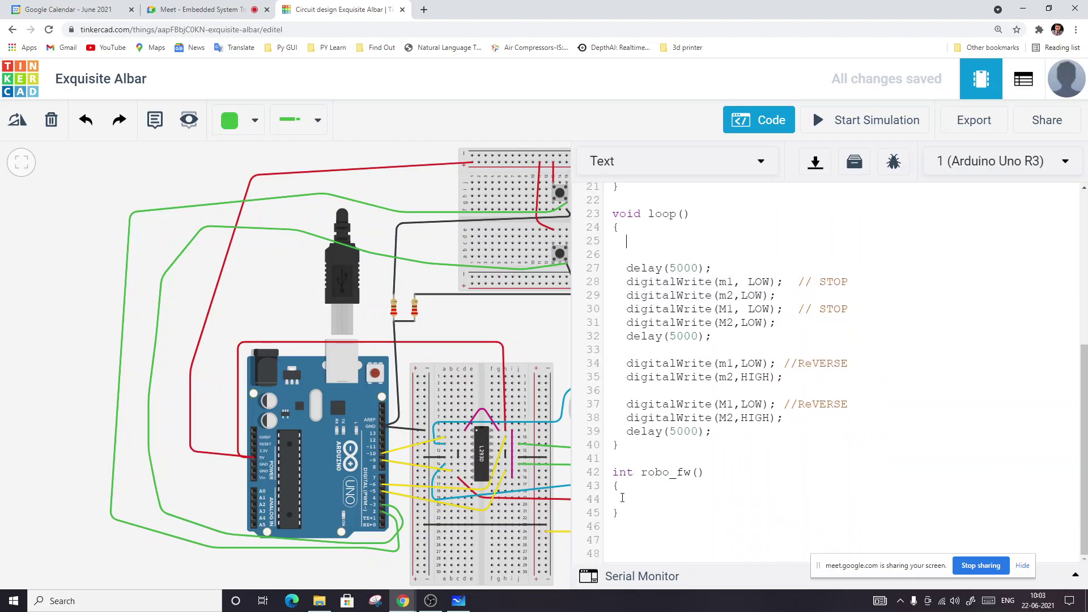
key("ctrl+v")
scroll(610, 416, "down", 1)
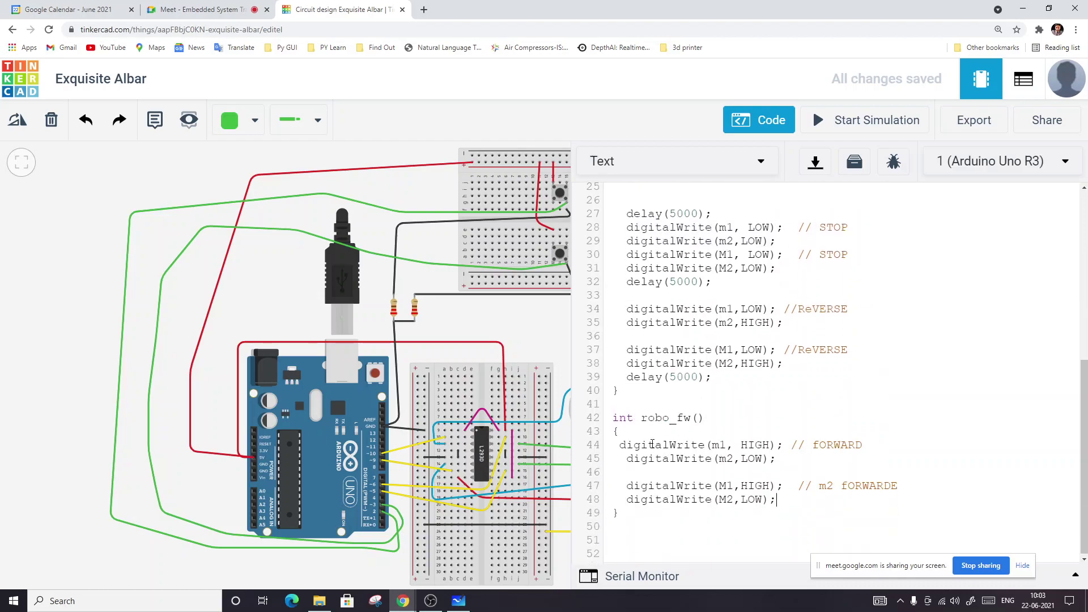
Write an empty "int robo_stop()" function with braces below robo_fw().
left_click_drag(610, 416, 637, 518)
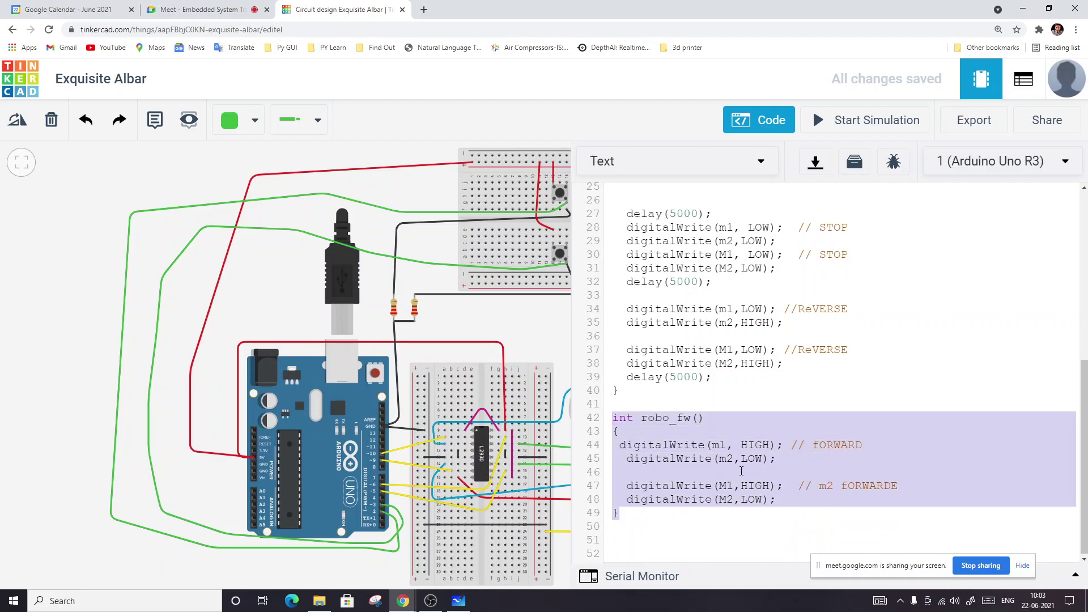
left_click(642, 519)
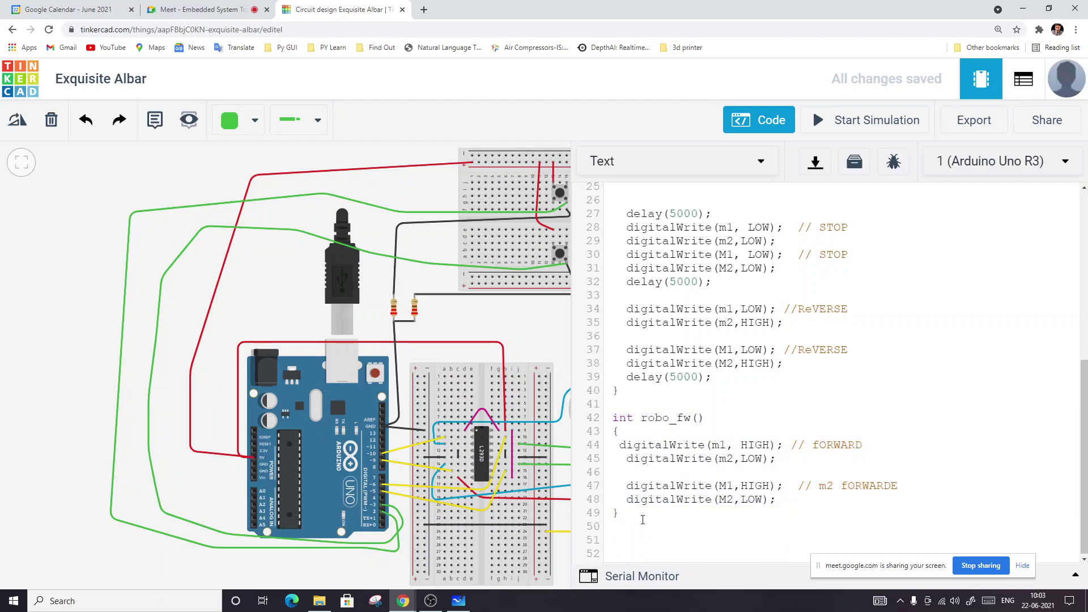
scroll(642, 520, "up", 8)
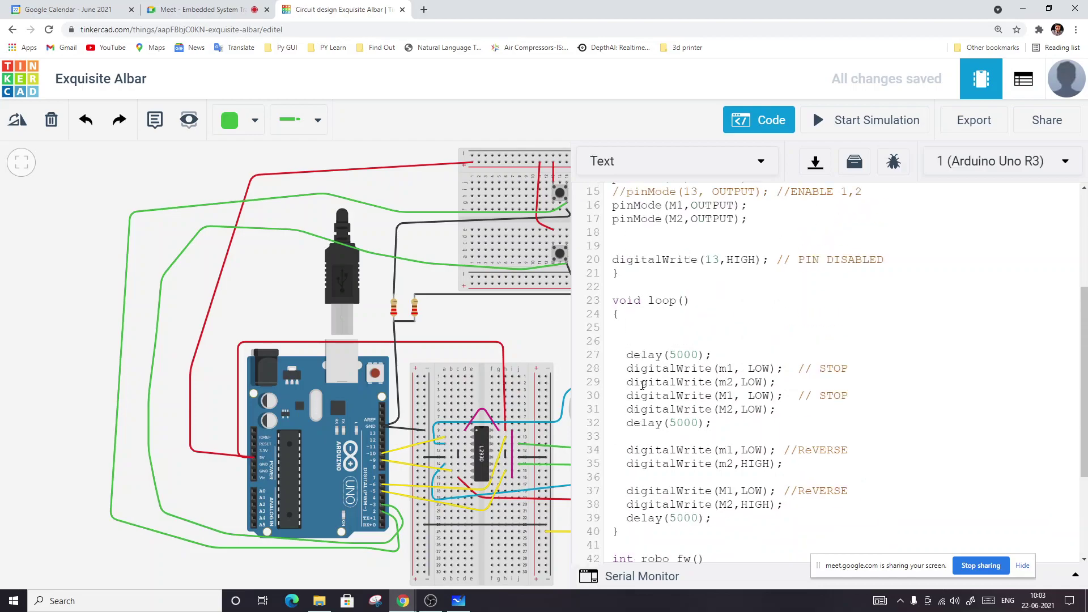
scroll(626, 455, "down", 8)
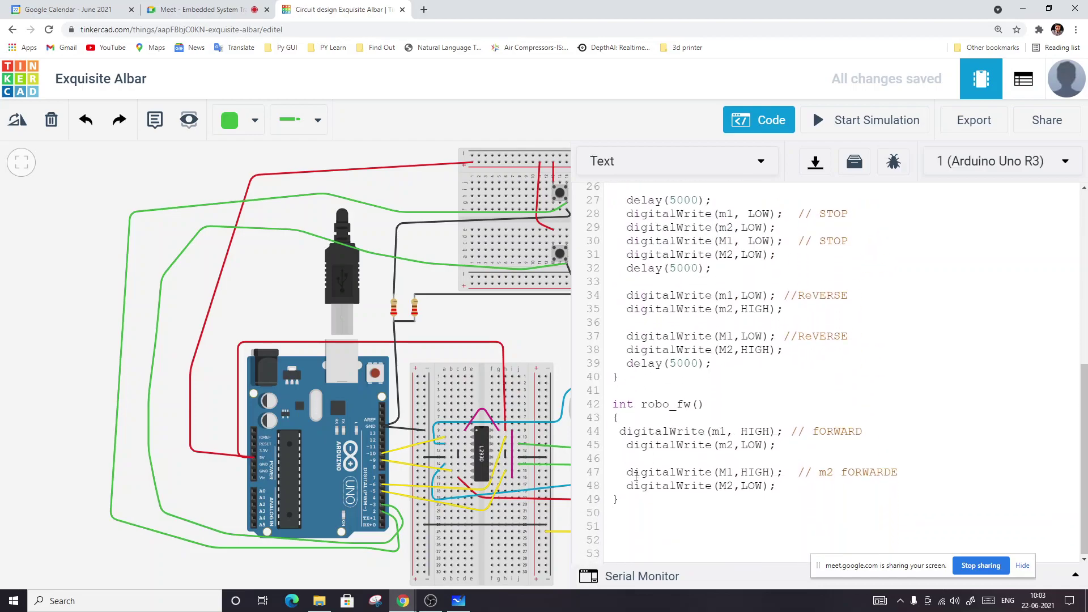
key("Return")
type("int robo_stop()")
key("Return")
type("{")
key("Return")
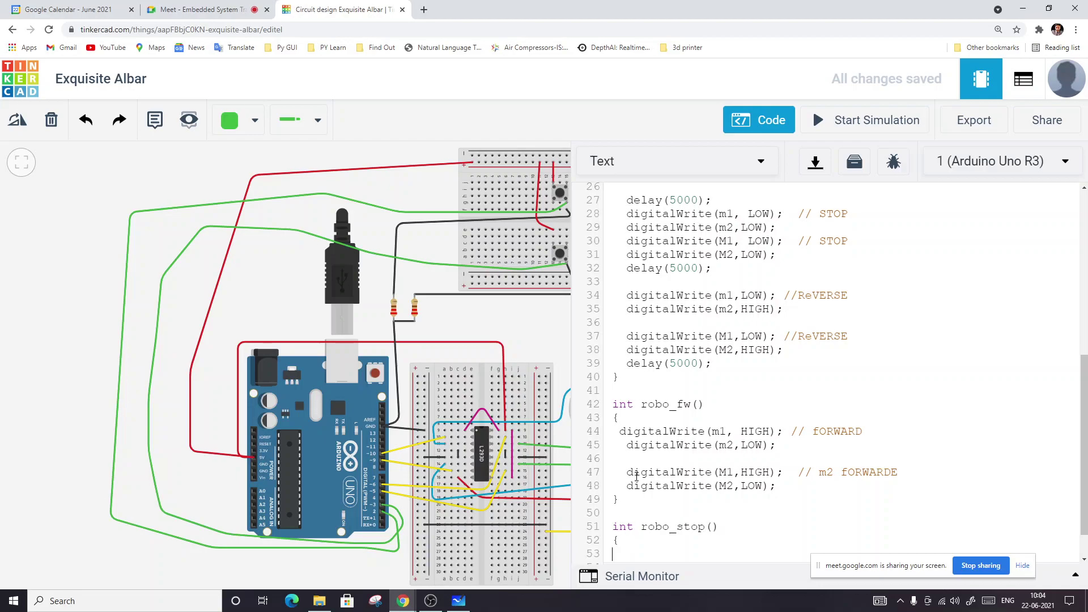
key("Return")
Move the four STOP digitalWrite lines from loop() into the body of robo_stop().
scroll(660, 218, "up", 1)
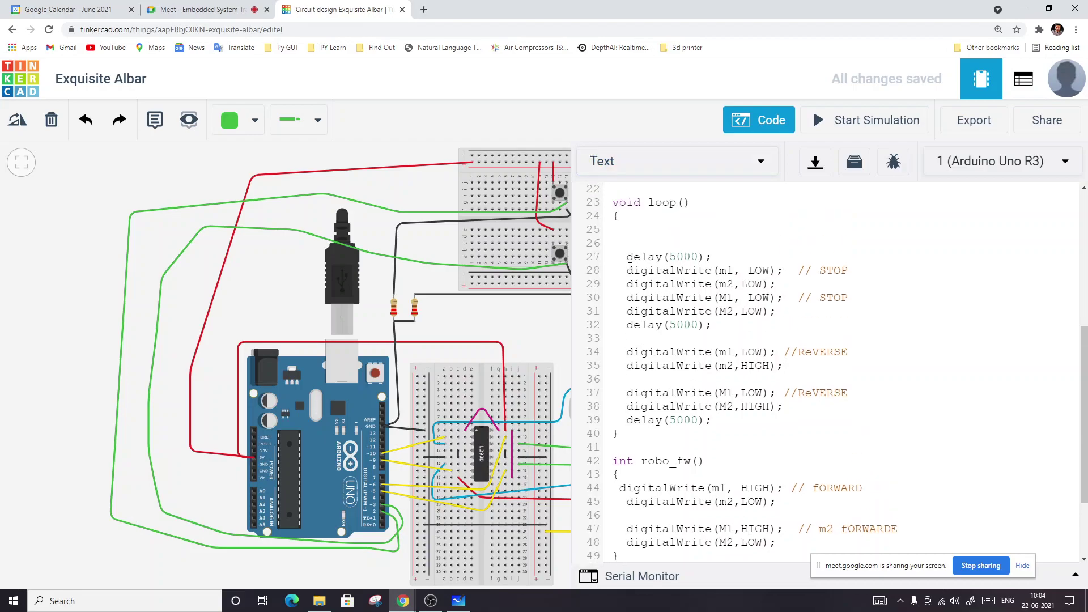
left_click_drag(627, 271, 791, 312)
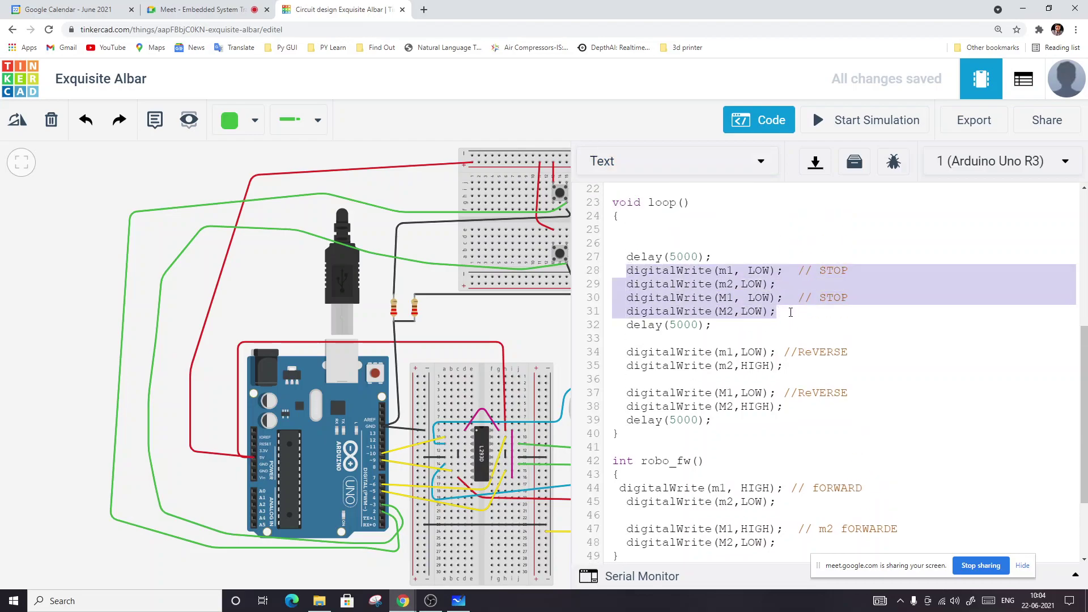
key("ctrl+x")
scroll(639, 483, "down", 2)
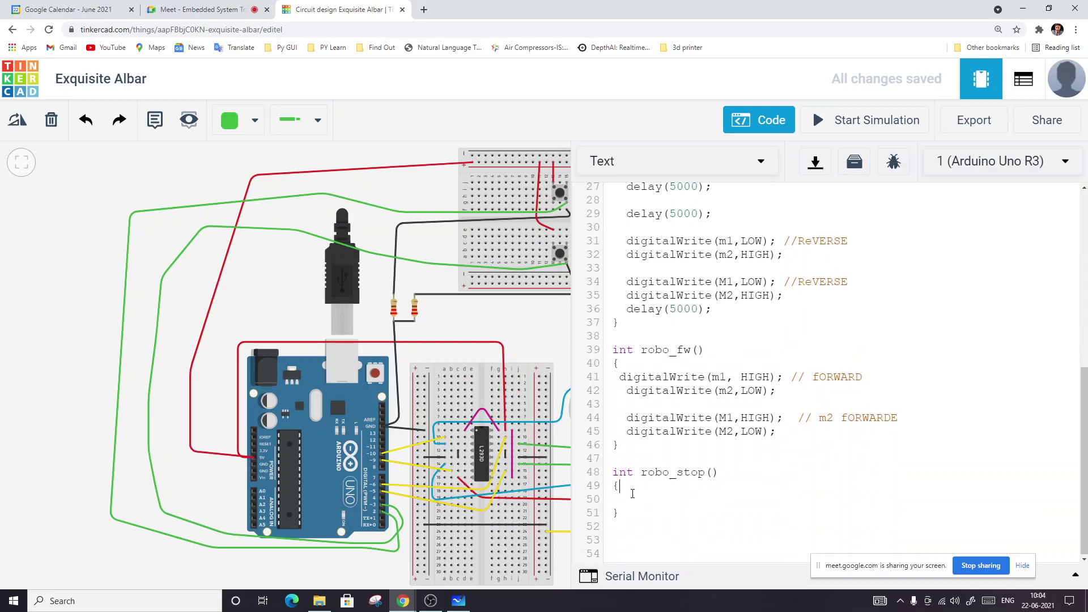
key("ctrl+v")
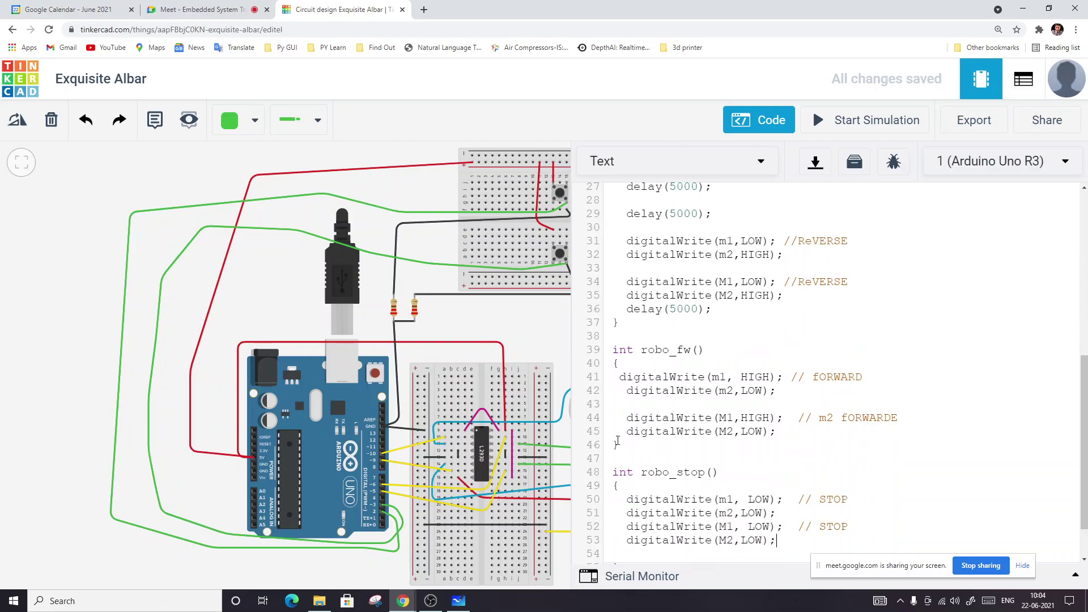
Write an empty "int robo_rv()" function with braces below robo_stop().
scroll(669, 445, "down", 2)
left_click(636, 532)
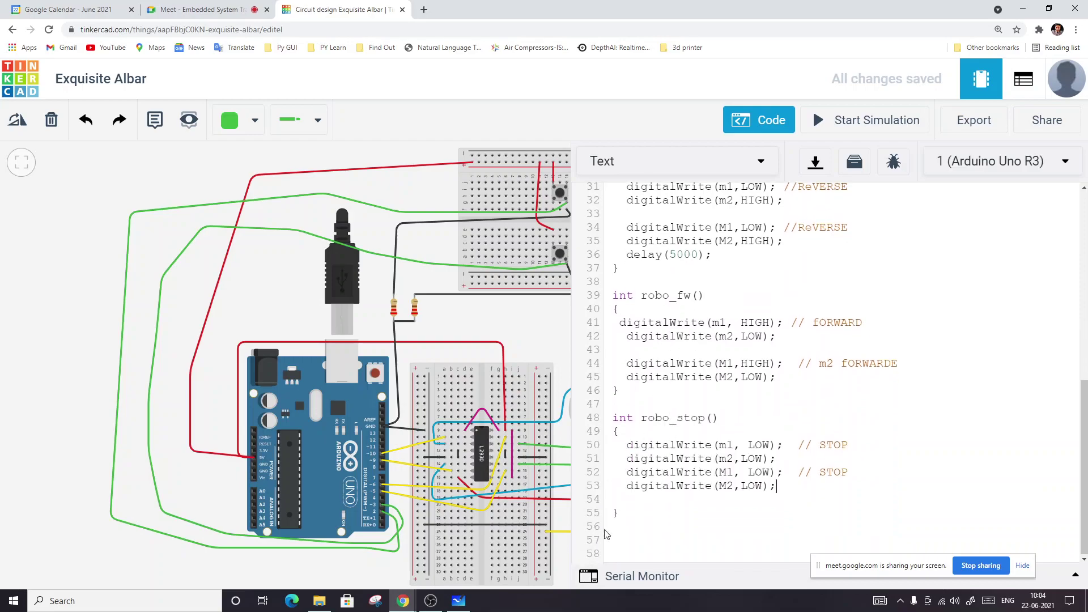
key("Return")
type("int robo_rv()")
key("Return")
type("{")
key("Return")
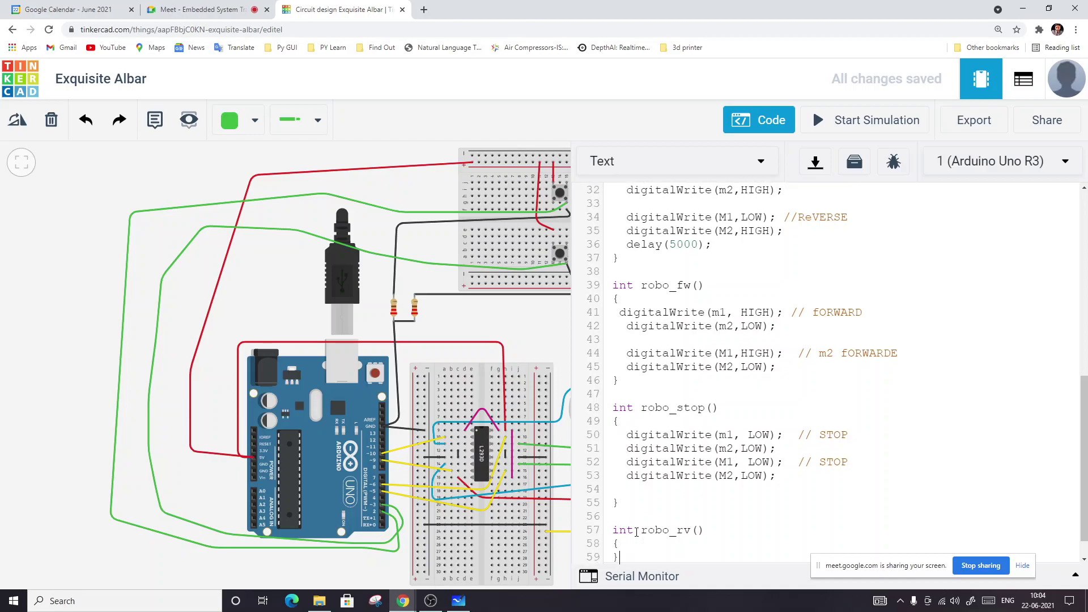
key("Return")
Move the four reverse digitalWrite lines from loop() into the body of robo_rv().
scroll(659, 349, "up", 4)
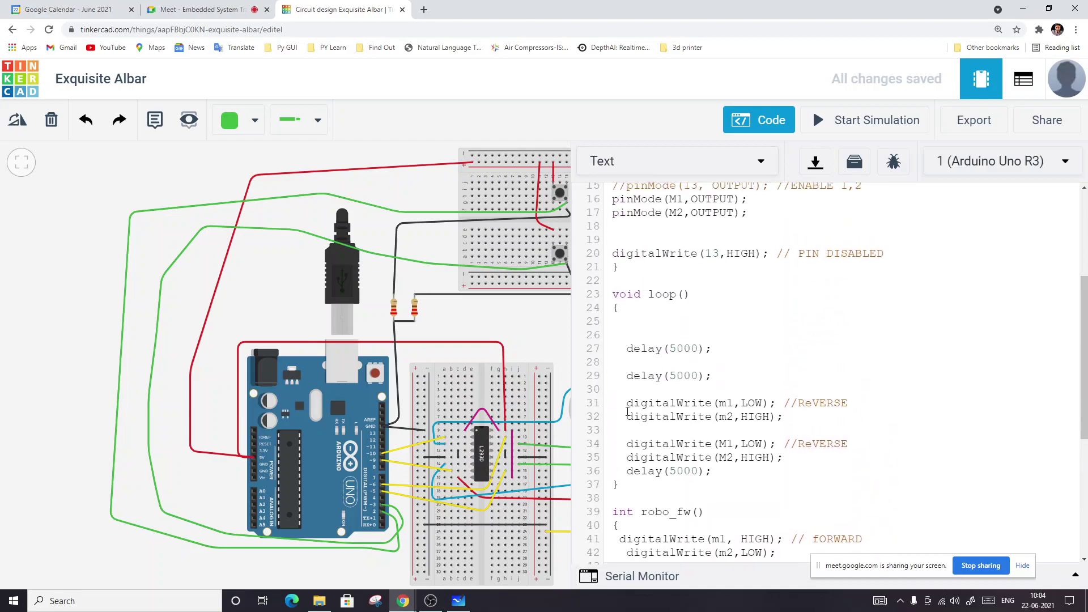
left_click_drag(626, 404, 786, 457)
key("BackSpace")
scroll(672, 418, "down", 4)
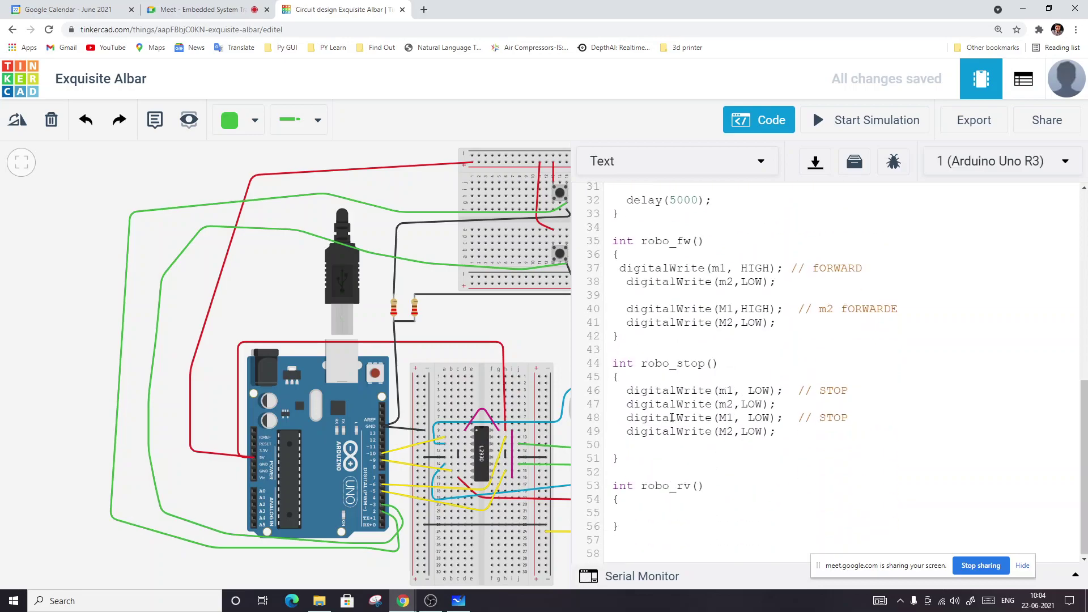
key("ctrl+v")
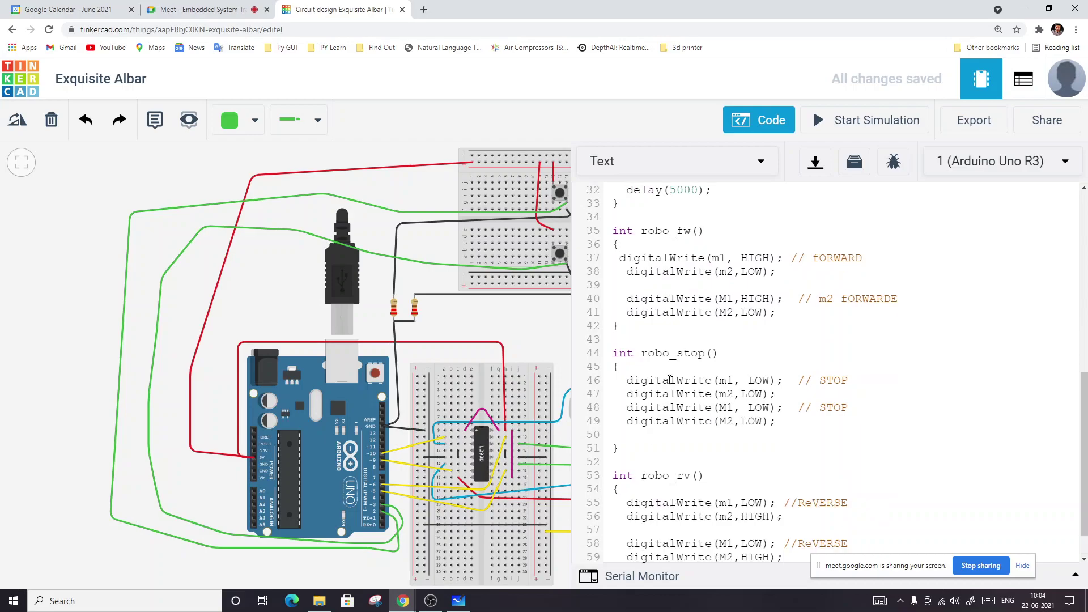
Delete the remaining delay(5000) lines from loop(), leaving its body empty.
scroll(654, 351, "up", 3)
scroll(653, 351, "up", 2)
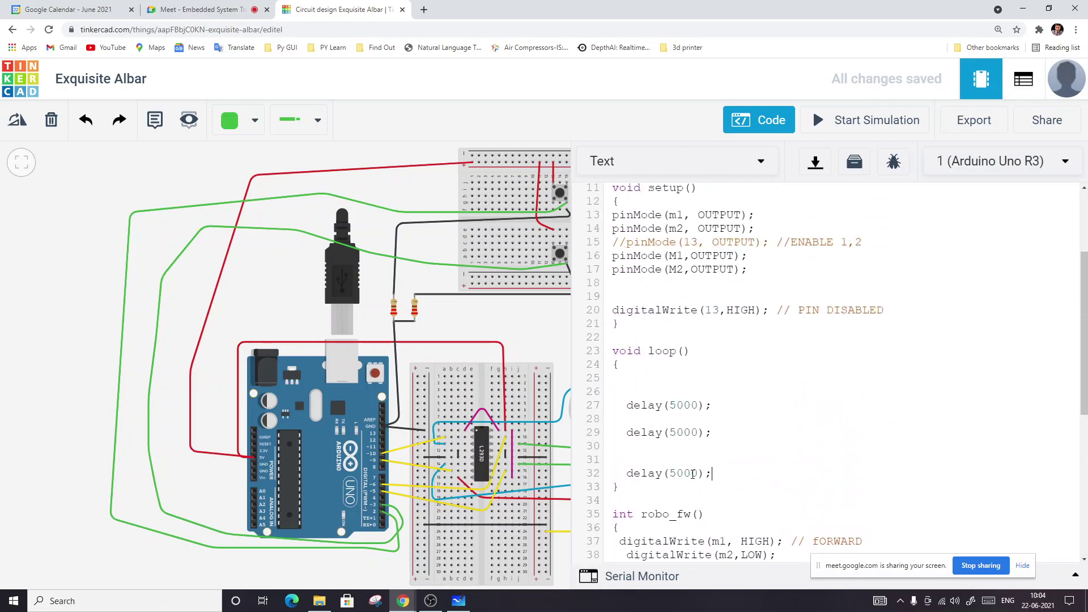
left_click_drag(711, 473, 636, 399)
key("BackSpace")
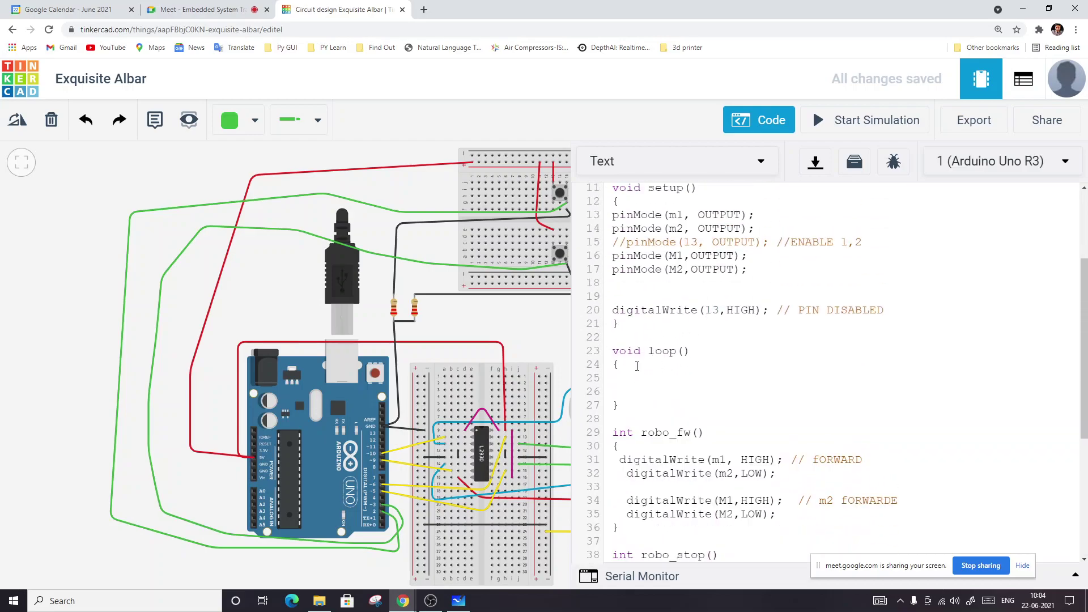
Review the emptied loop() and the robo_fw, robo_stop and robo_rv functions against their prototypes.
left_click_drag(617, 350, 623, 409)
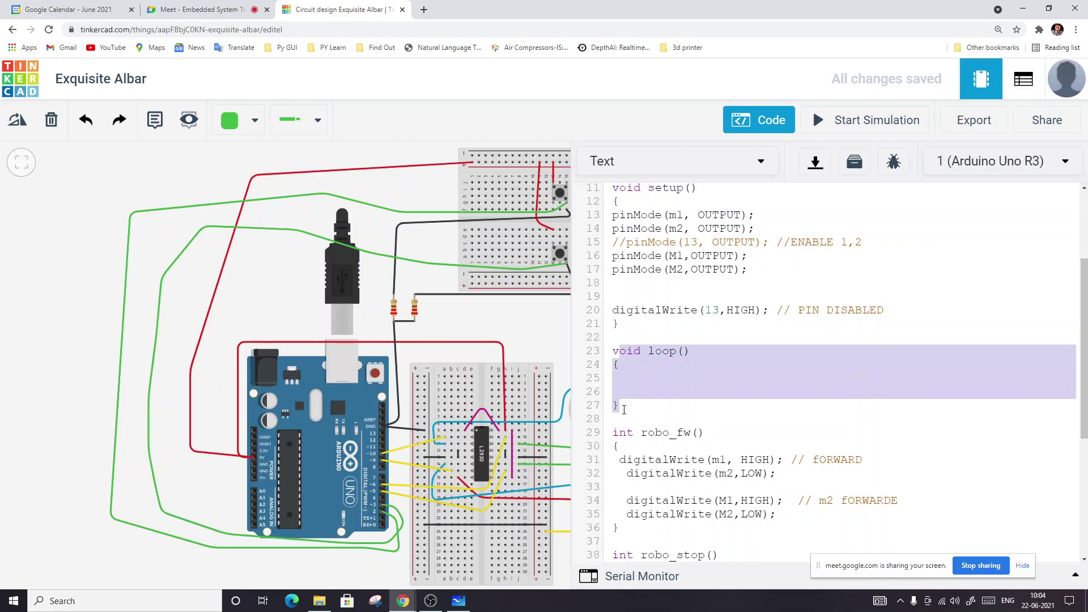
left_click(670, 409)
scroll(669, 409, "down", 5)
scroll(707, 380, "up", 3)
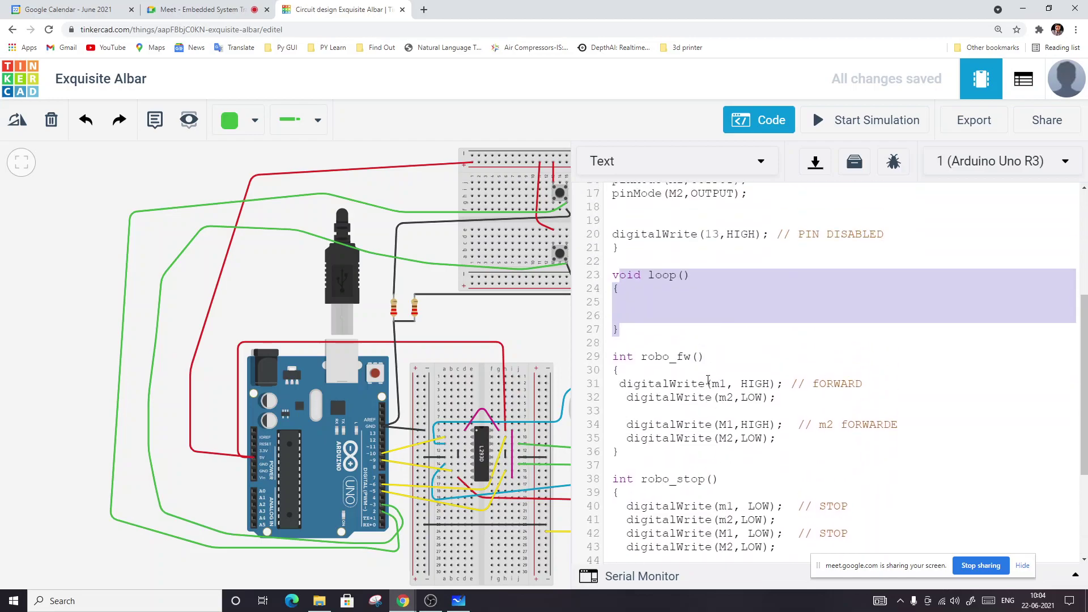
left_click(675, 295)
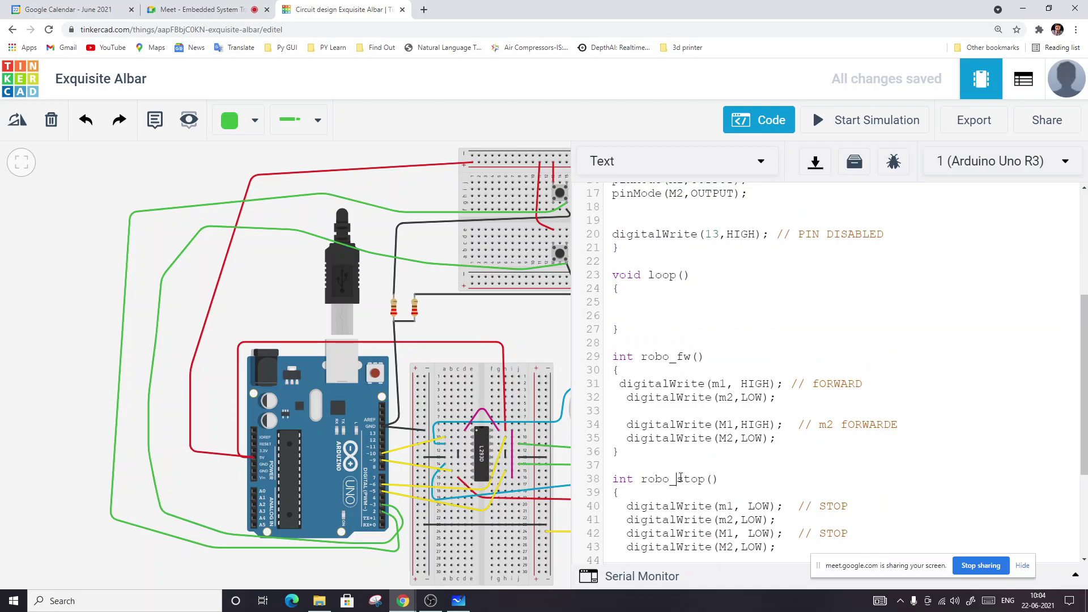
scroll(679, 493, "down", 3)
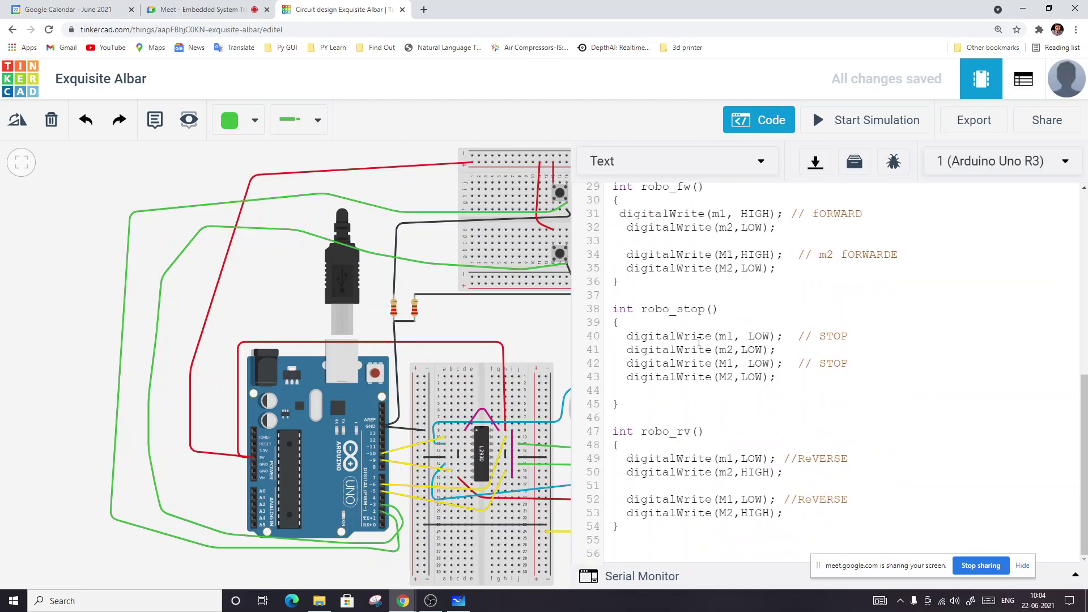
scroll(690, 396, "up", 6)
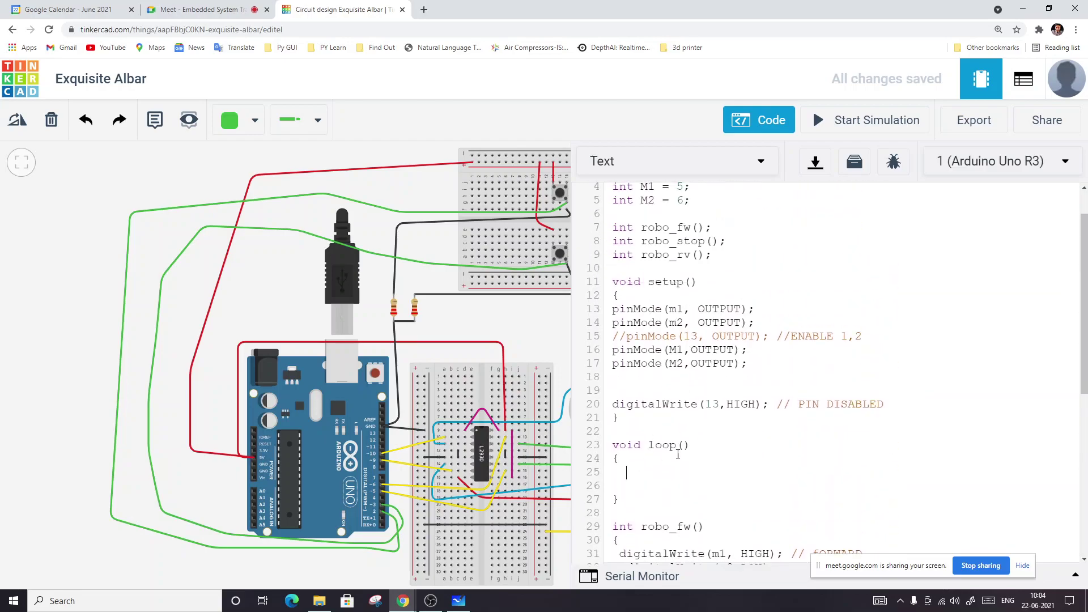
Run the simulation to check the restructured code with the pushbuttons and motors in view, and stop it.
left_click(820, 126)
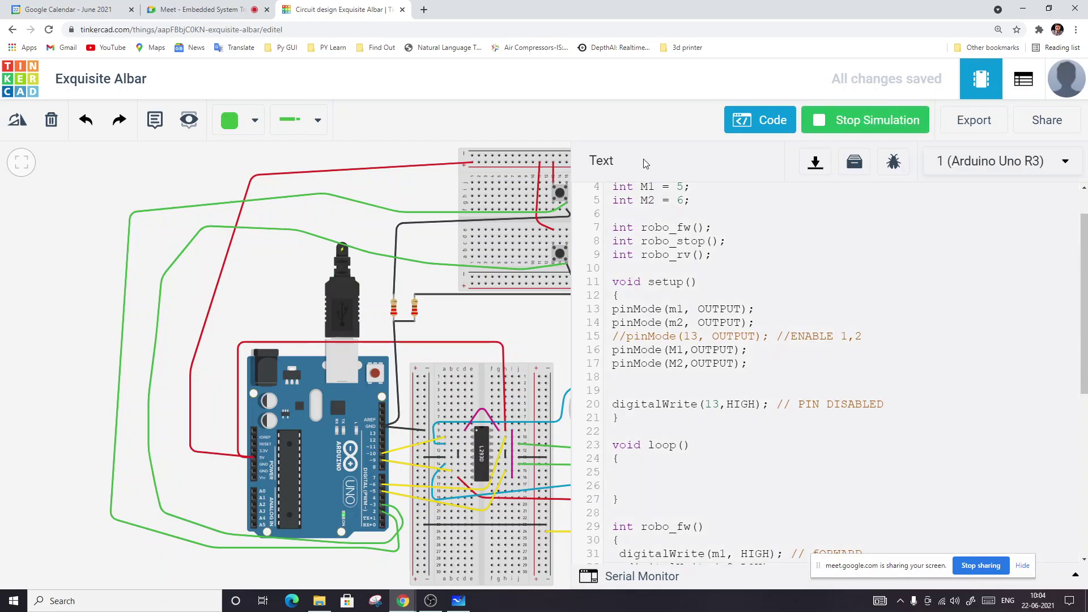
left_click_drag(498, 311, 392, 301)
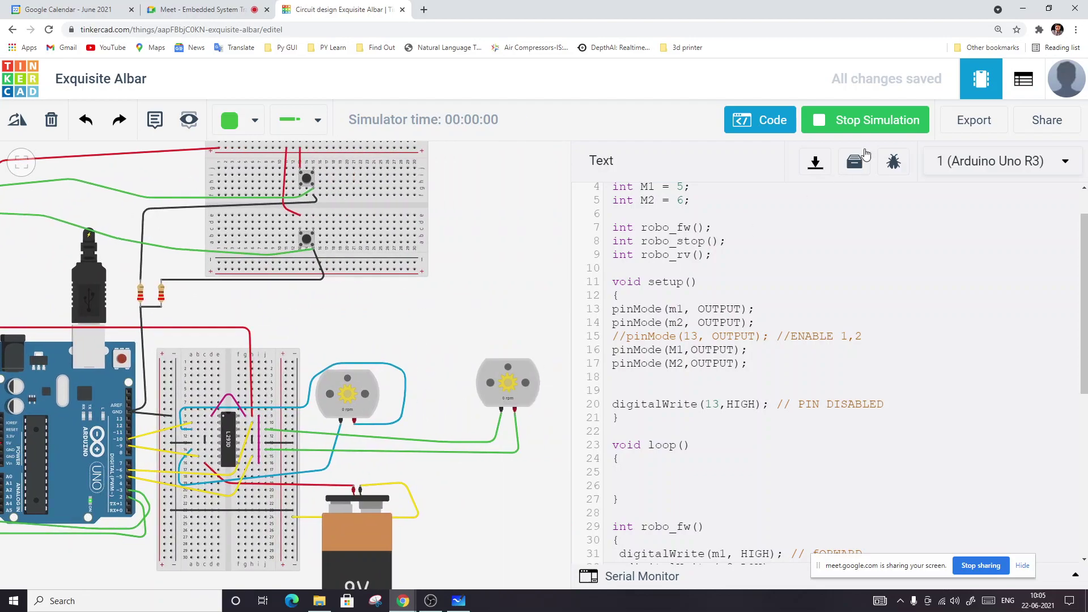
left_click(838, 120)
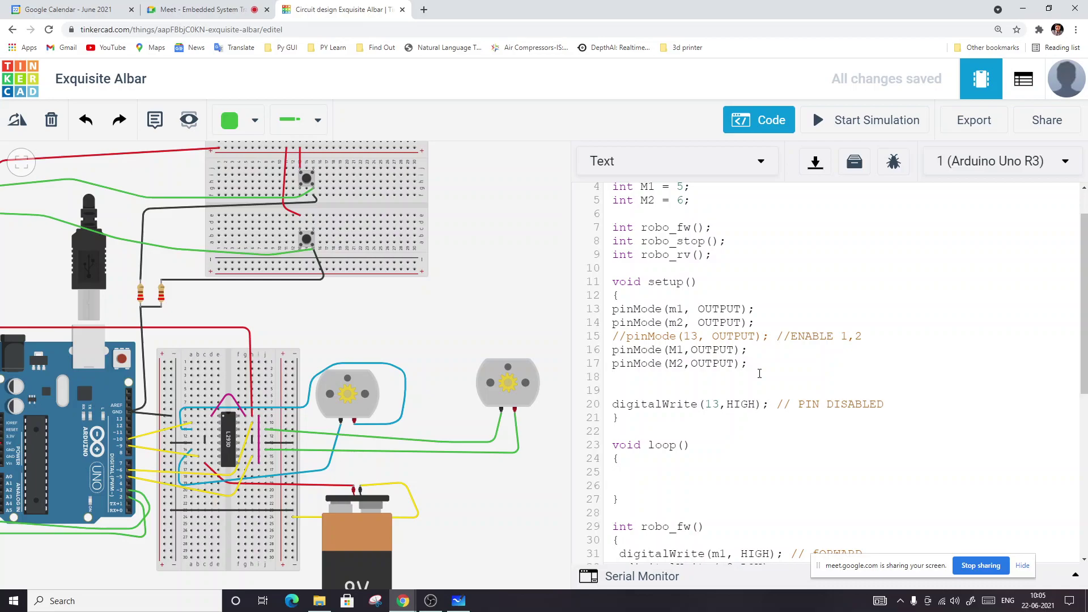
Delete the digitalWrite(13,HIGH) line and the commented-out pinMode(13, OUTPUT) line from setup().
left_click_drag(615, 404, 894, 403)
key("BackSpace")
key("BackSpace")
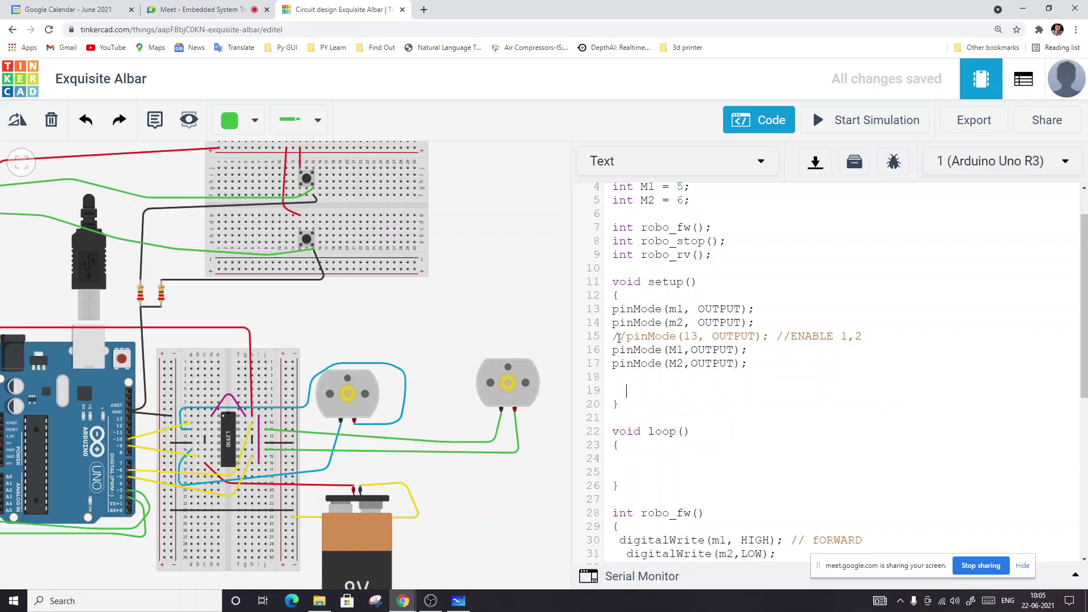
left_click_drag(613, 336, 878, 336)
key("BackSpace")
key("BackSpace")
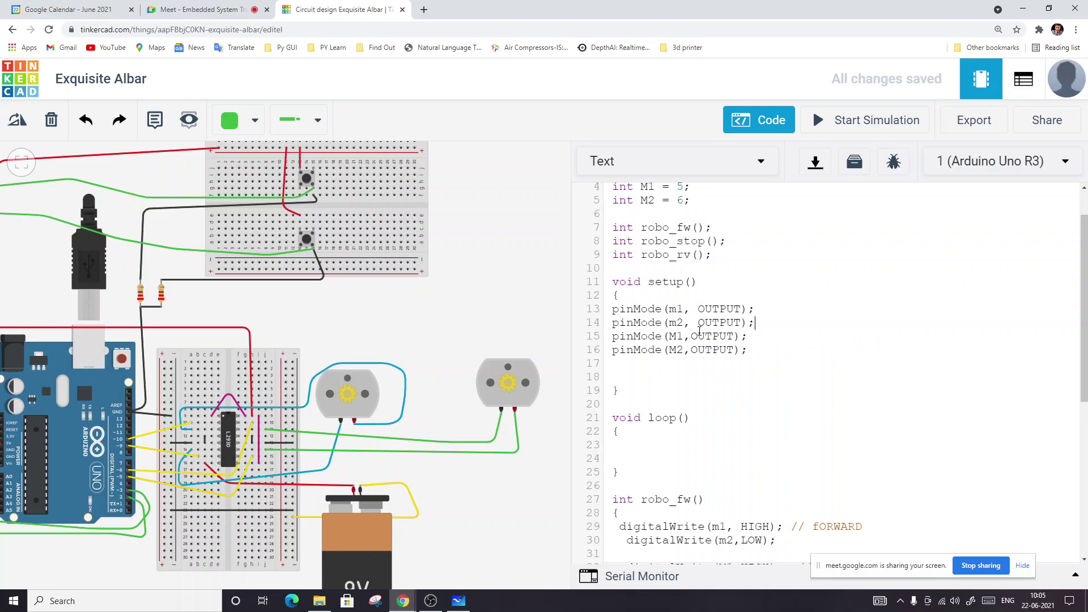
Add a blank line after the motor pinMode lines in setup() and declare int sw1,sw2; below the M2 declaration.
left_click_drag(776, 307, 759, 354)
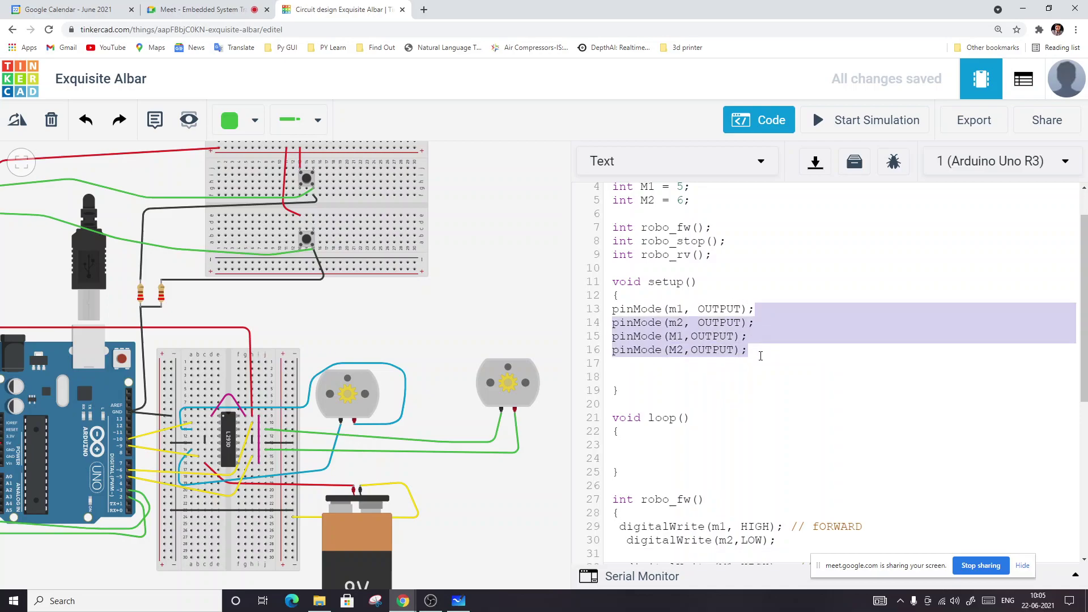
left_click(643, 371)
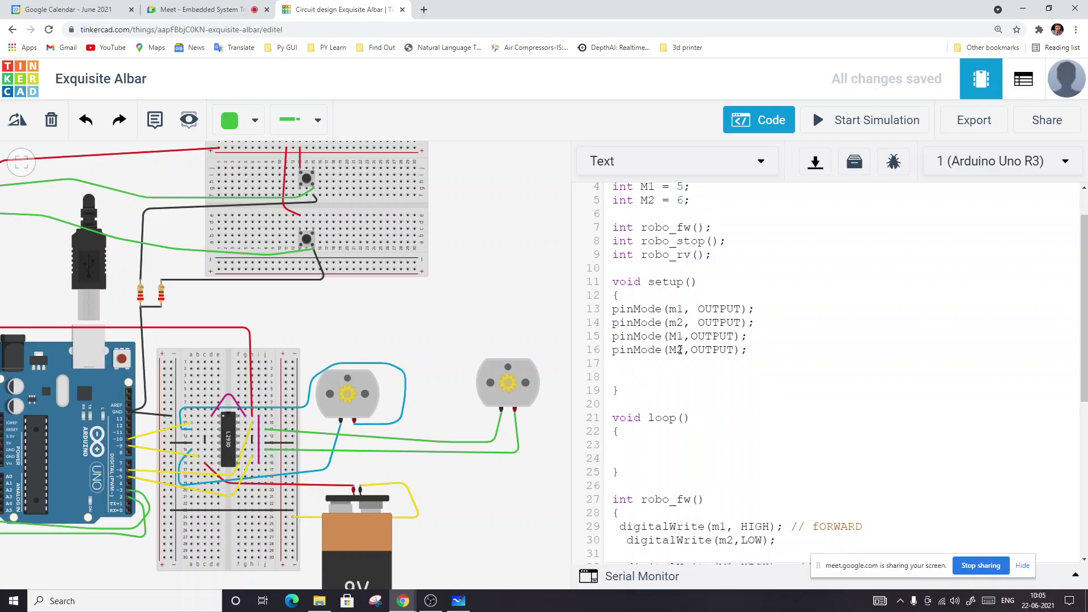
key("Return")
scroll(644, 240, "up", 2)
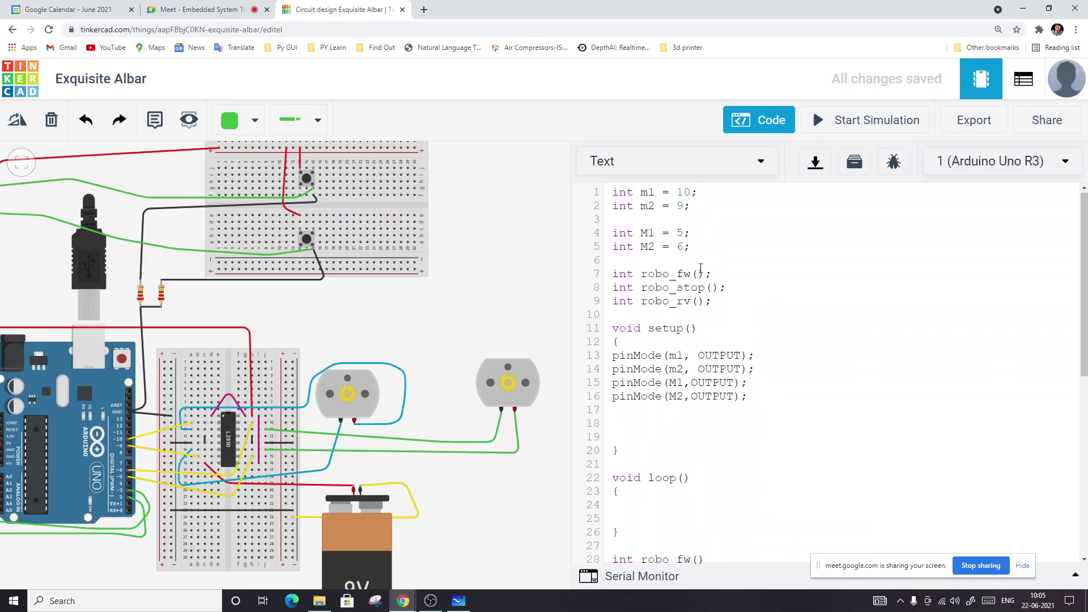
key("Return")
key("Return")
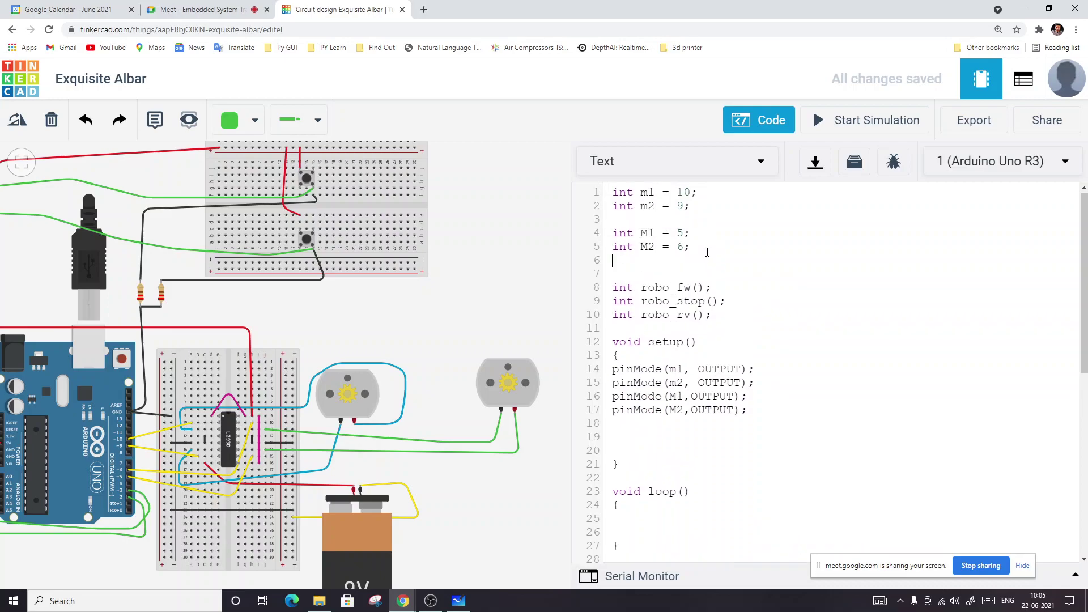
type("int")
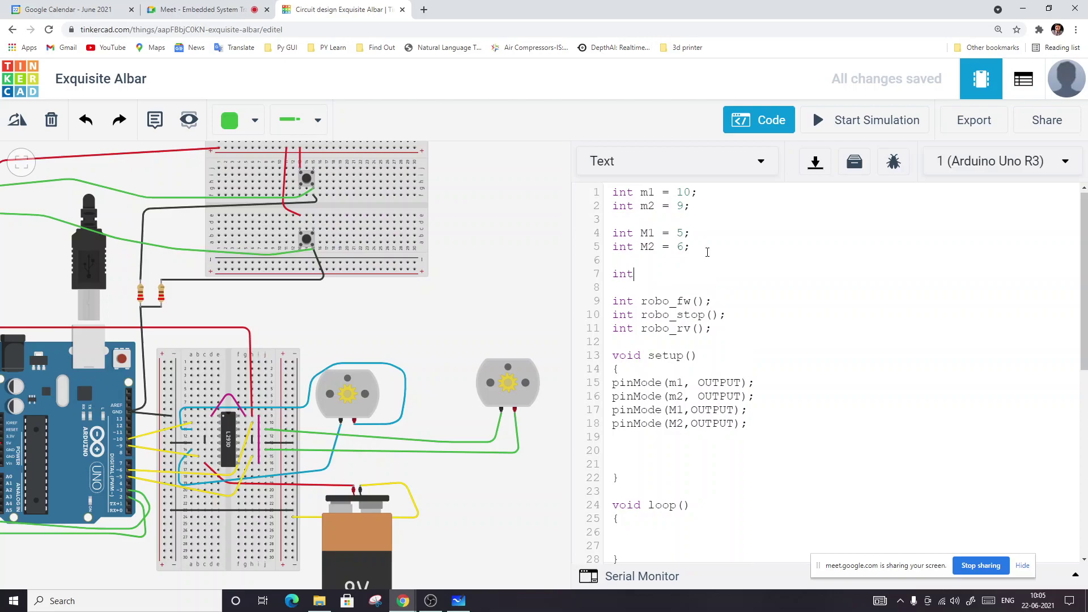
type(" sw1,sw2;")
Add pinMode(2,INPUT); to setup() below the four motor pinMode lines.
scroll(732, 251, "down", 4)
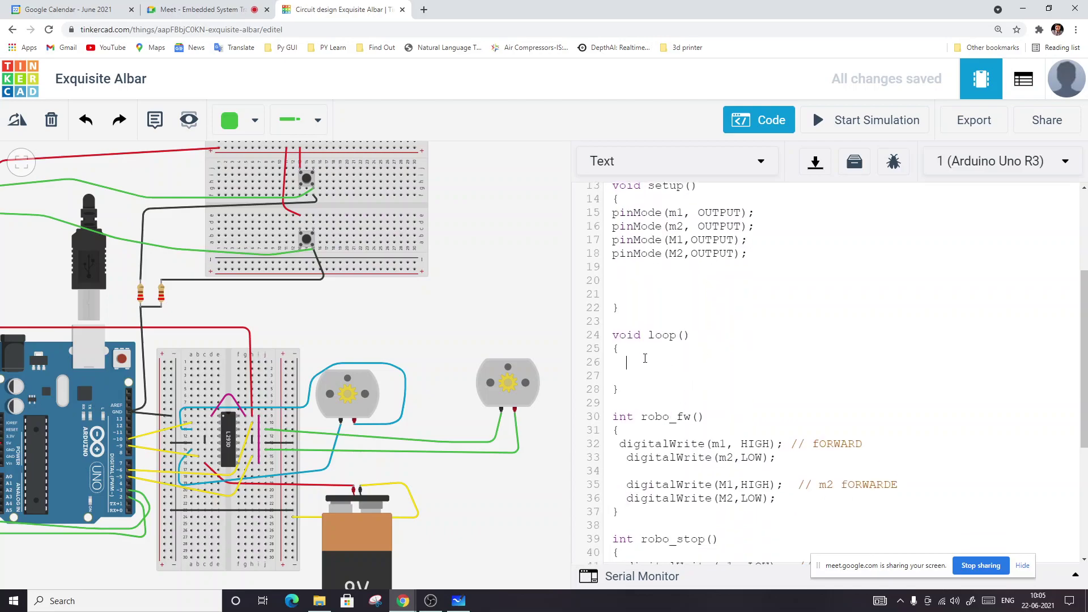
left_click(652, 275)
key("Return")
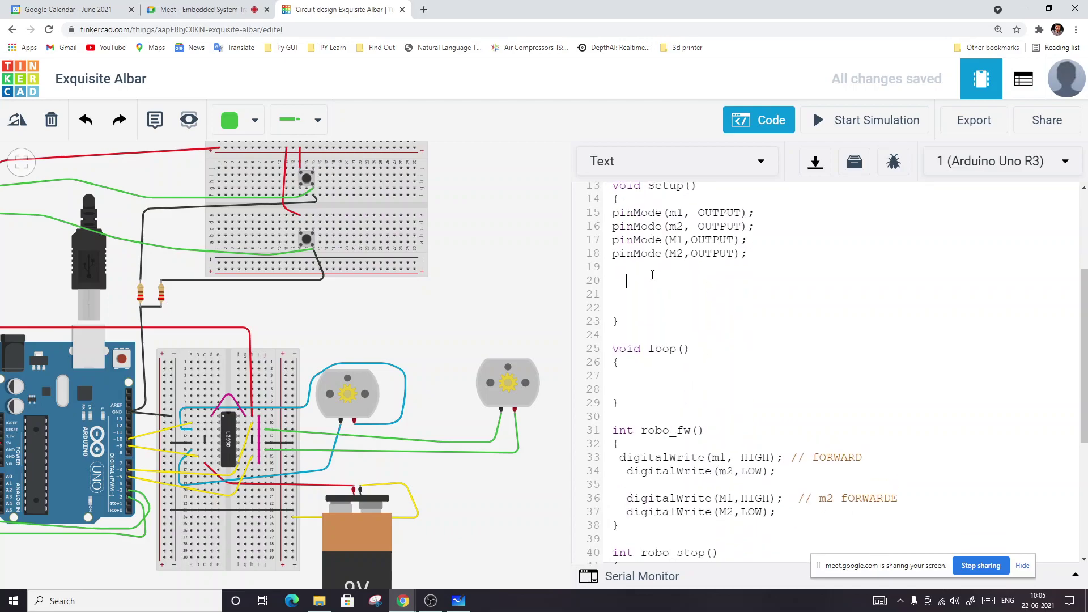
type("pinMode(")
type("2,INPUT);")
key("Return")
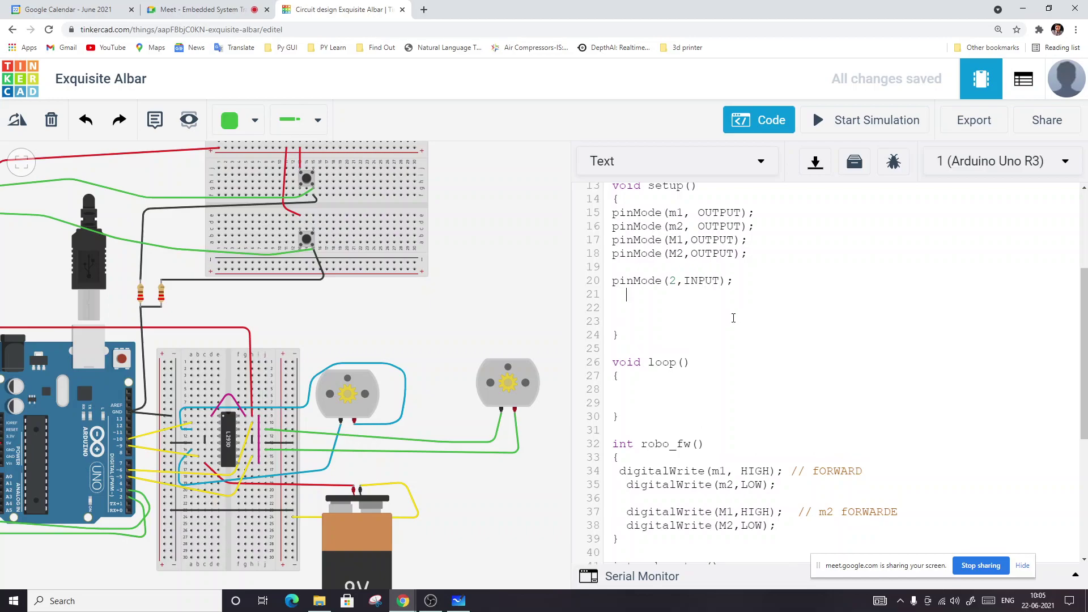
Duplicate the pin 2 input line in setup() and change the copy to pinMode(3,INPUT);.
key("Up")
key("shift+End")
key("ctrl+c")
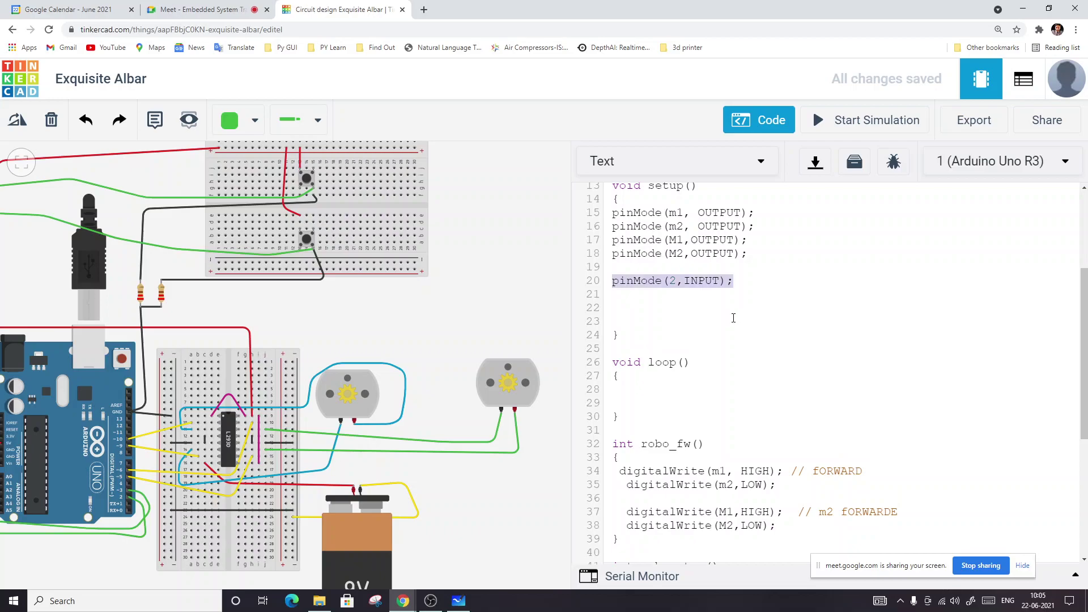
key("End")
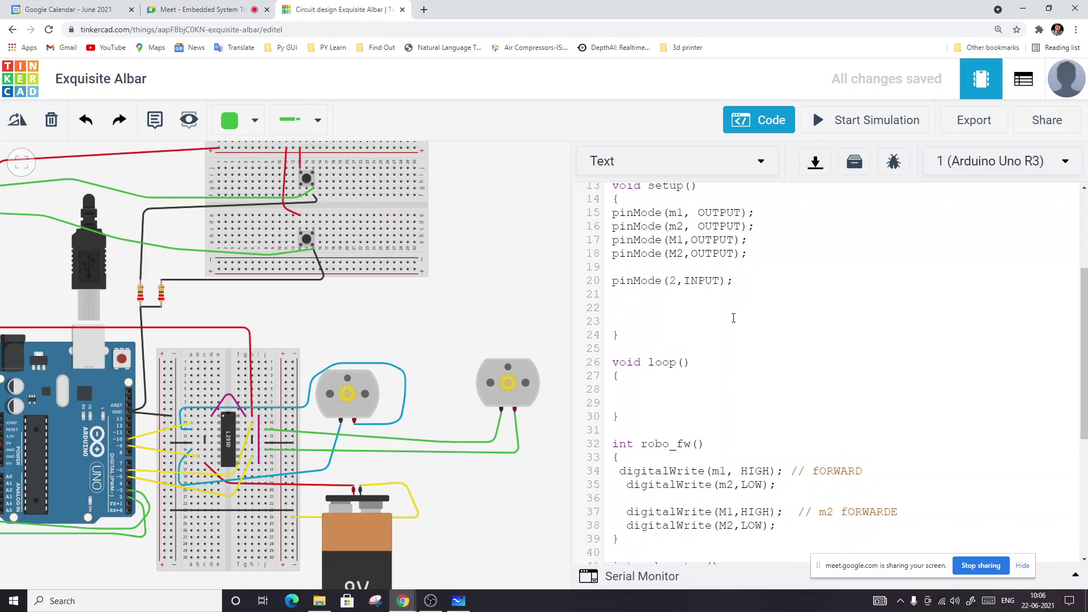
key("ctrl+v")
key("BackSpace")
key("BackSpace")
key("BackSpace")
type("3")
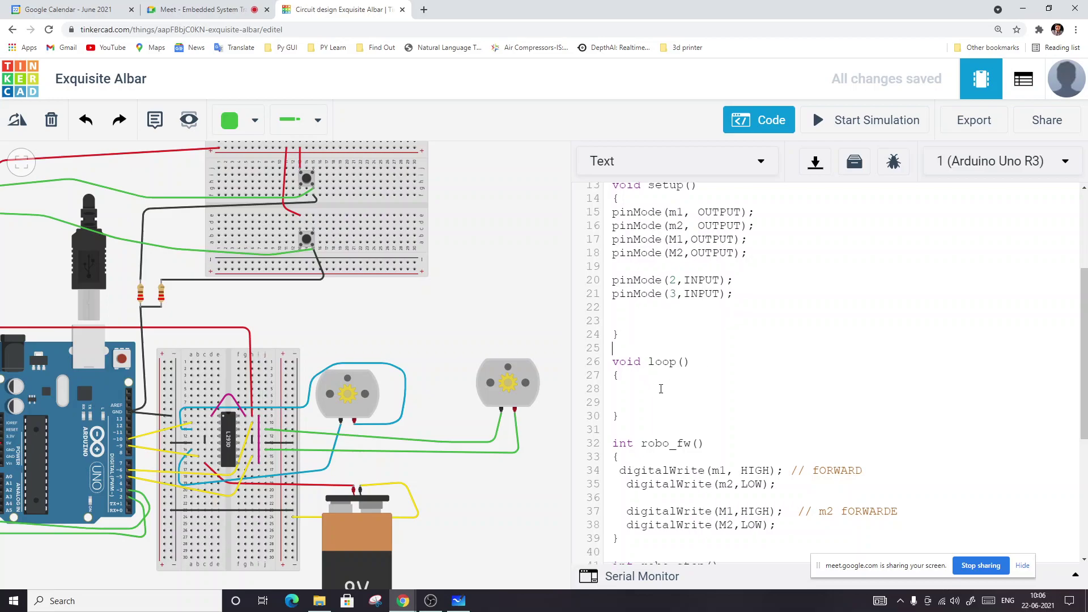
Add SW1 = digitalRead(2); as the first line of loop() and check the pushbutton wire at Arduino pin 2.
scroll(636, 344, "down", 1)
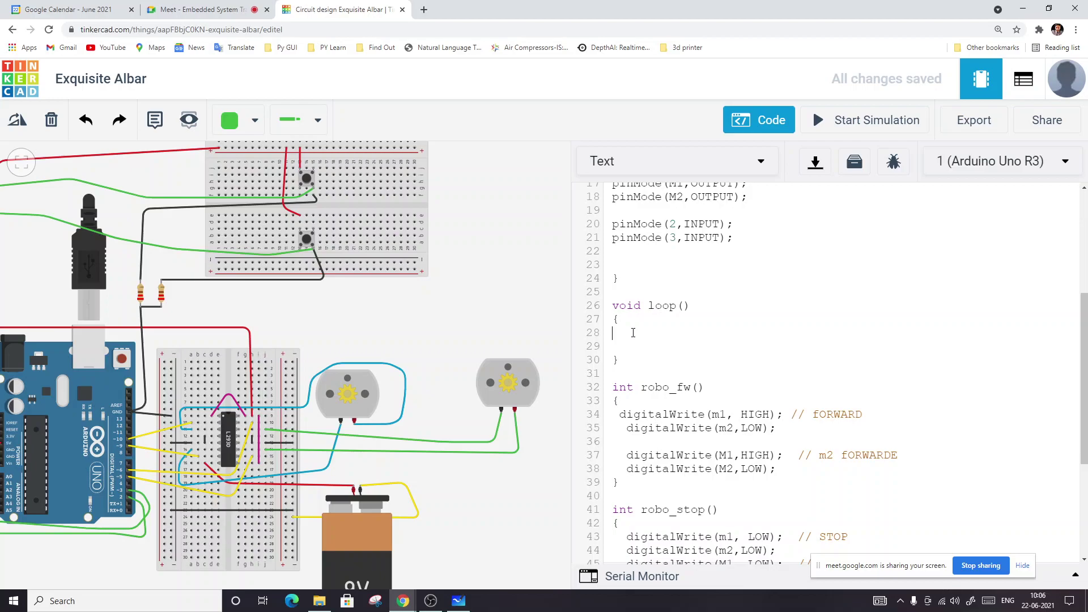
type("SW1 = digitalRead(2);")
scroll(352, 296, "down", 2)
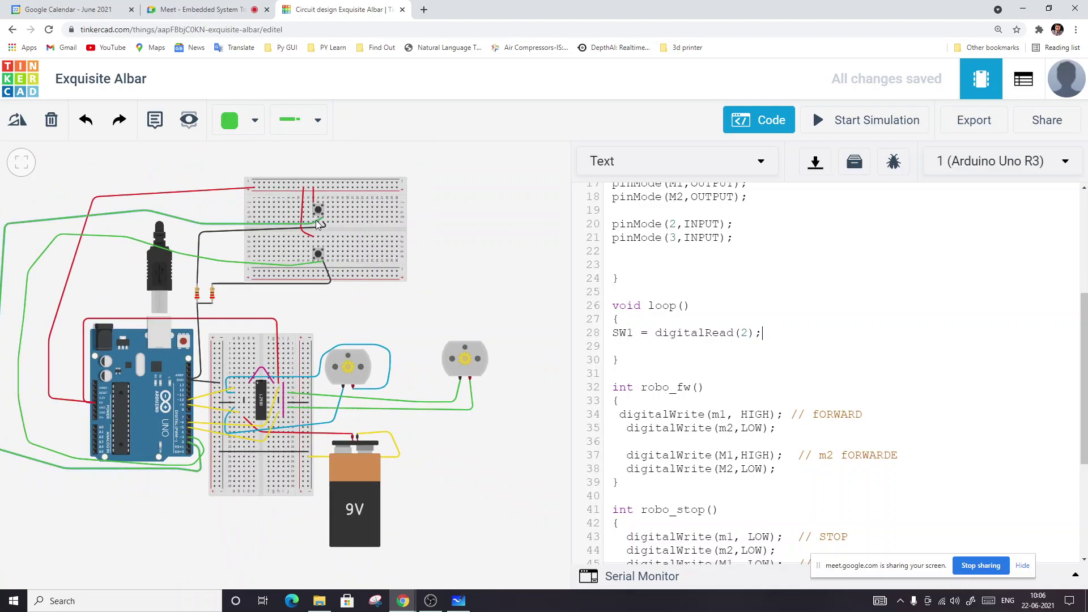
scroll(201, 501, "up", 3)
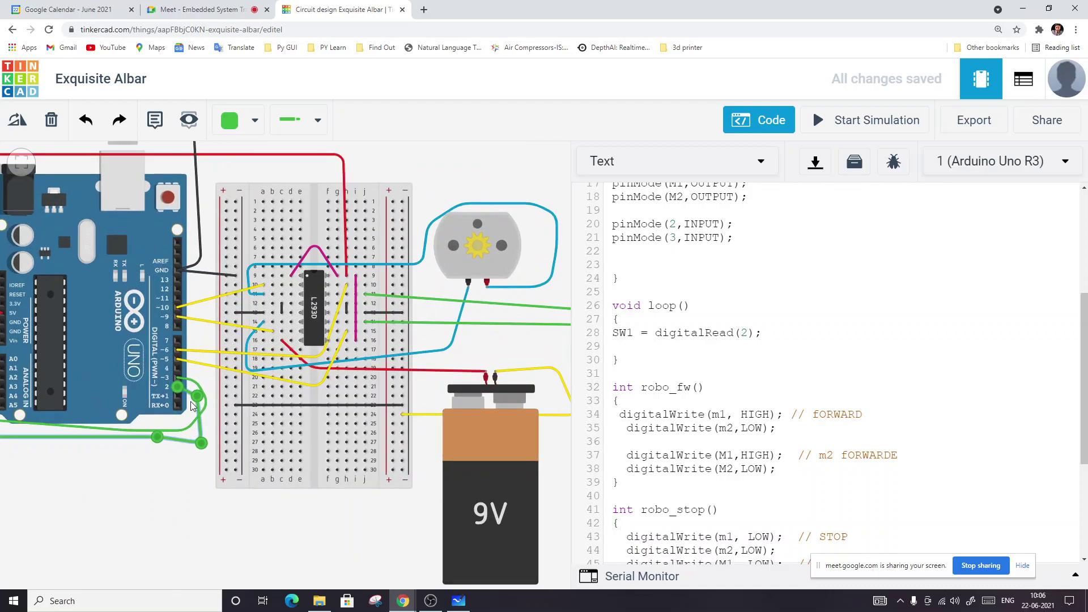
scroll(191, 401, "up", 2)
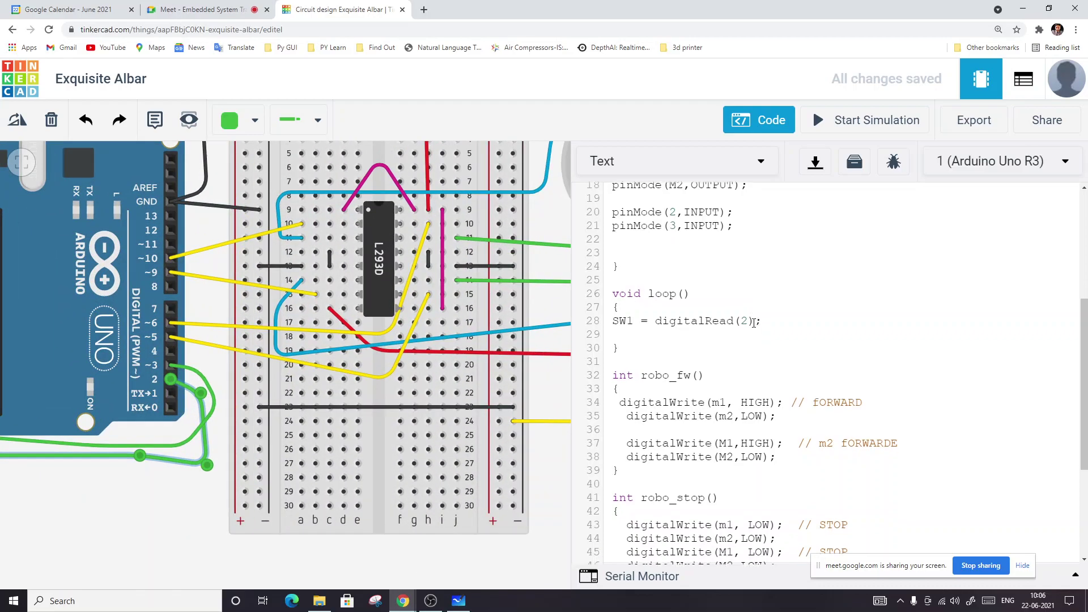
scroll(760, 323, "down", 5)
scroll(761, 323, "up", 6)
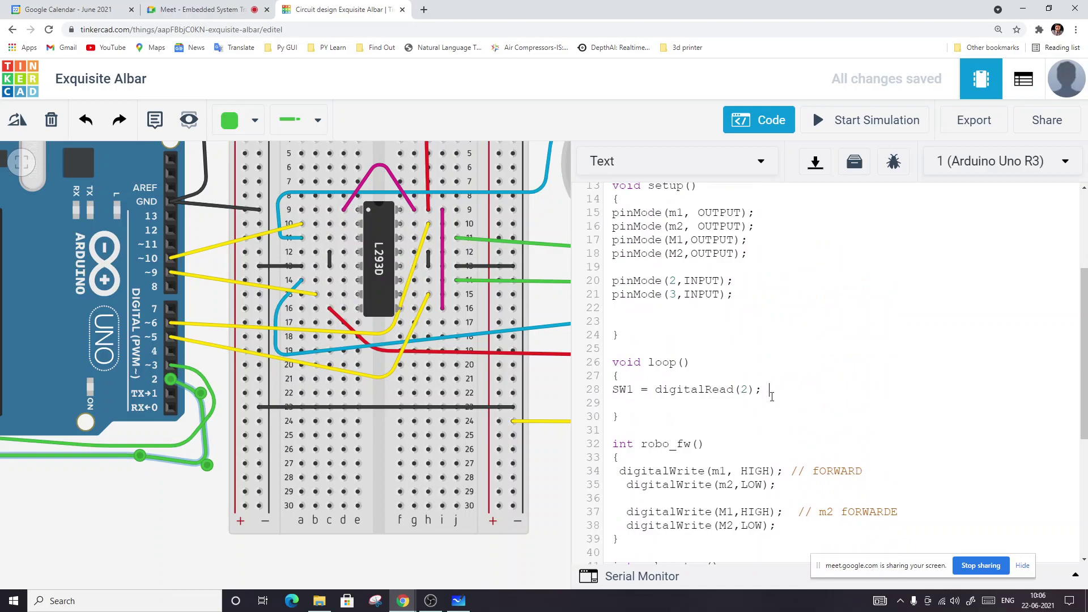
Append the comment "// check status of fw" to the digitalRead(2) line.
type("//")
type(" if")
key("BackSpace")
key("BackSpace")
key("BackSpace")
type("check status of fw")
Rename SW1 to sw1 in the digitalRead(2) line and compare it with the variable declaration.
scroll(665, 266, "up", 3)
scroll(652, 283, "down", 3)
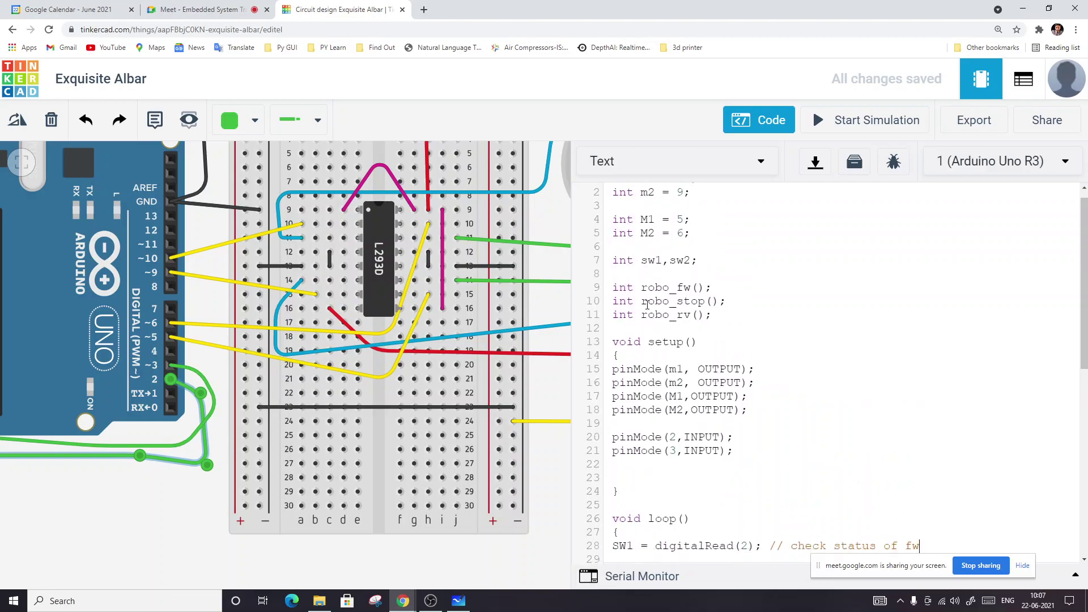
left_click(625, 391)
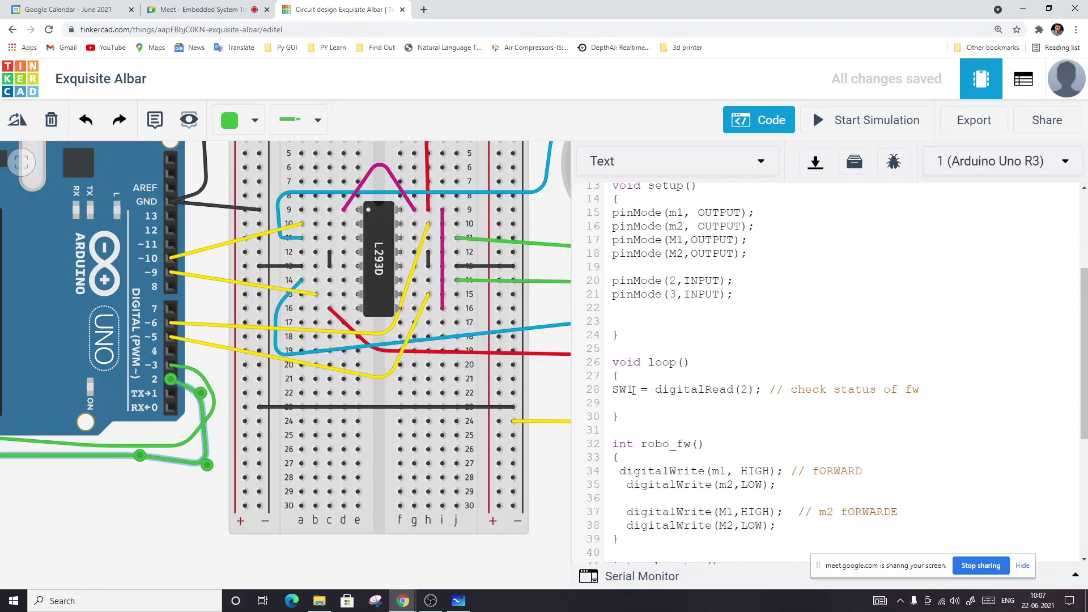
key("BackSpace")
key("BackSpace")
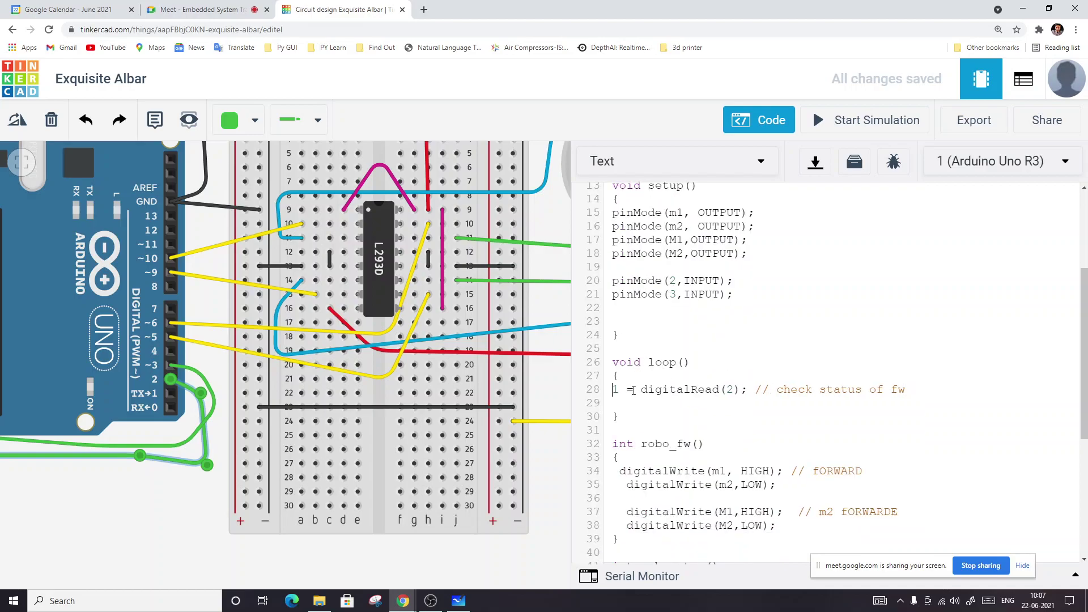
type("sw")
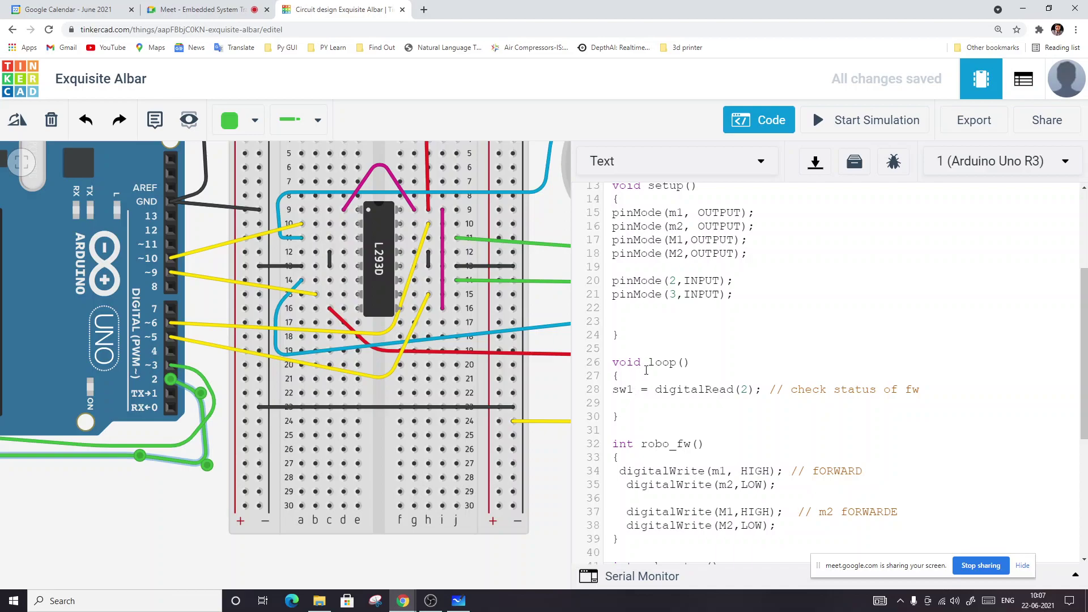
scroll(646, 370, "up", 2)
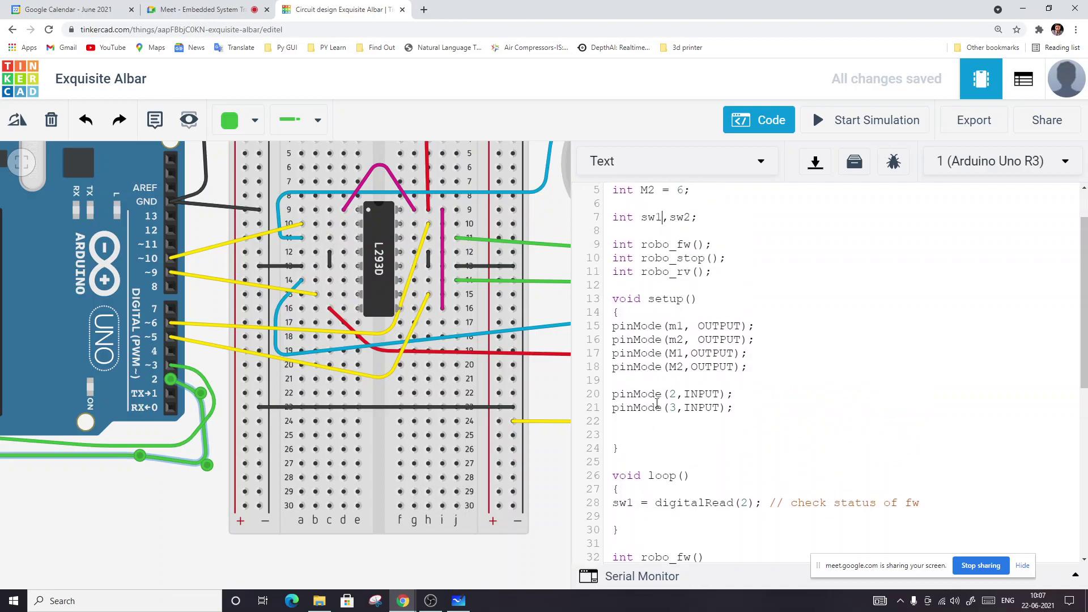
Add sw2 = digitalRead(3); with a trailing // comment marker below the sw1 line in loop().
scroll(658, 403, "down", 3)
left_click(620, 345)
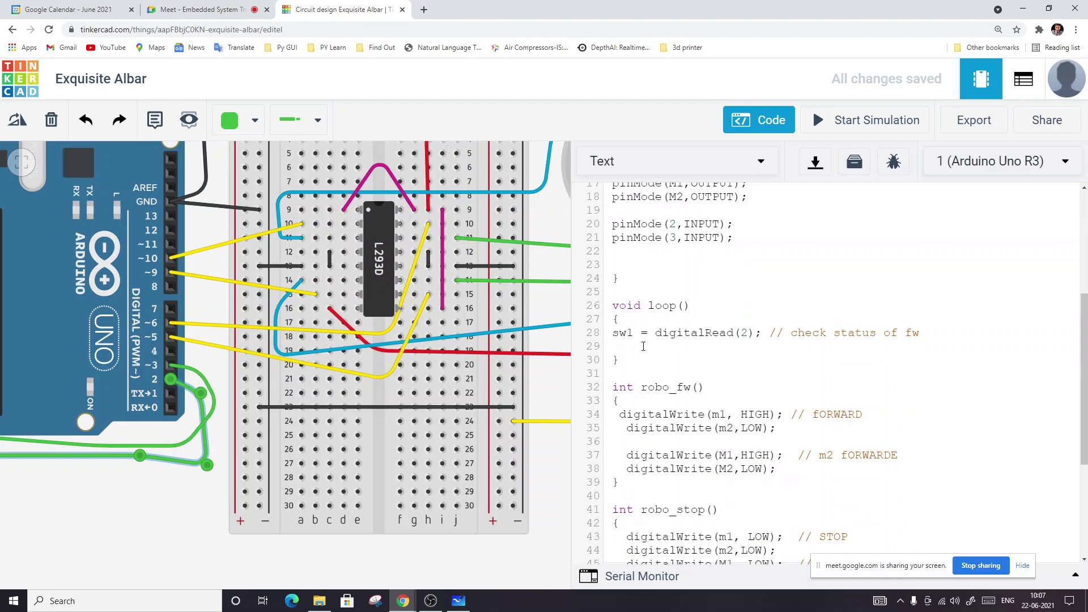
type("sw2 = digitalRead(3); //")
Copy the sw1 line's comment text to the sw2 line as "check status of rv" and add blank lines below it.
key("Up")
key("shift+End")
key("ctrl+c")
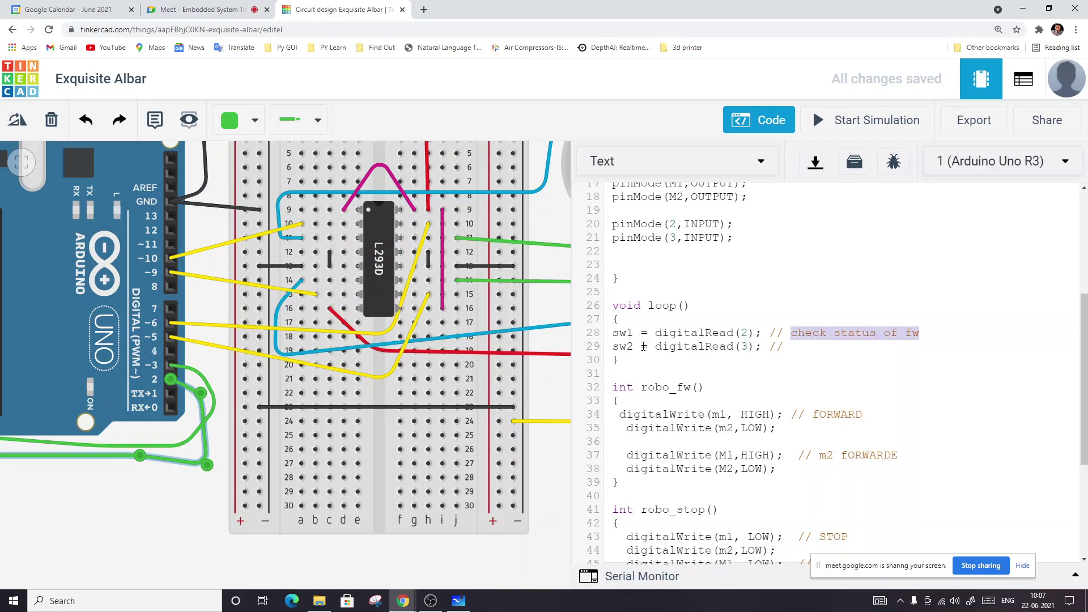
key("End")
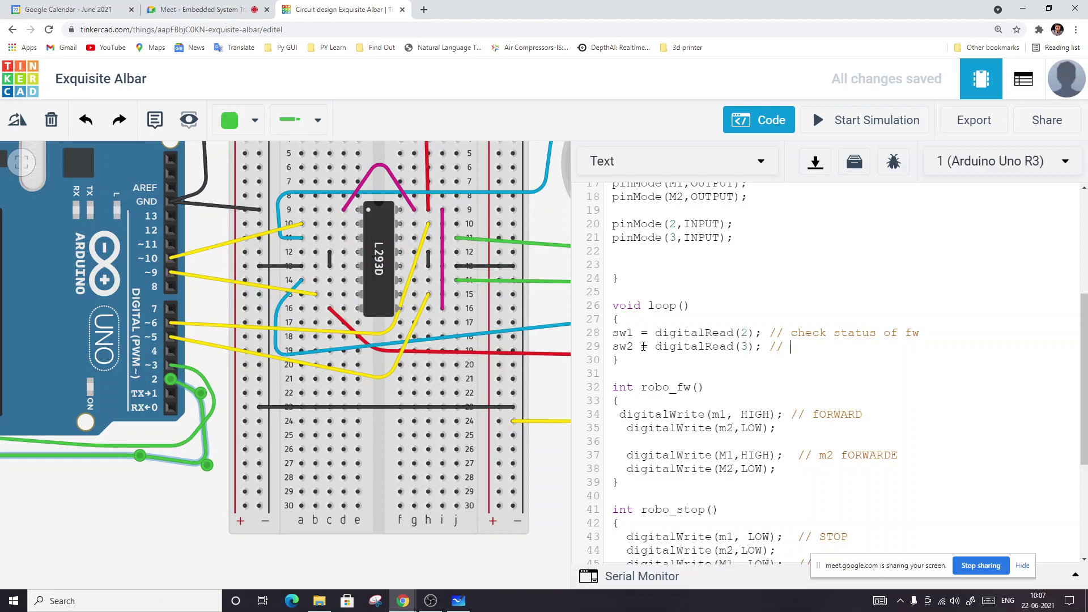
key("ctrl+v")
key("BackSpace")
key("BackSpace")
type("rv")
key("Return")
key("Return")
key("Return")
key("Return")
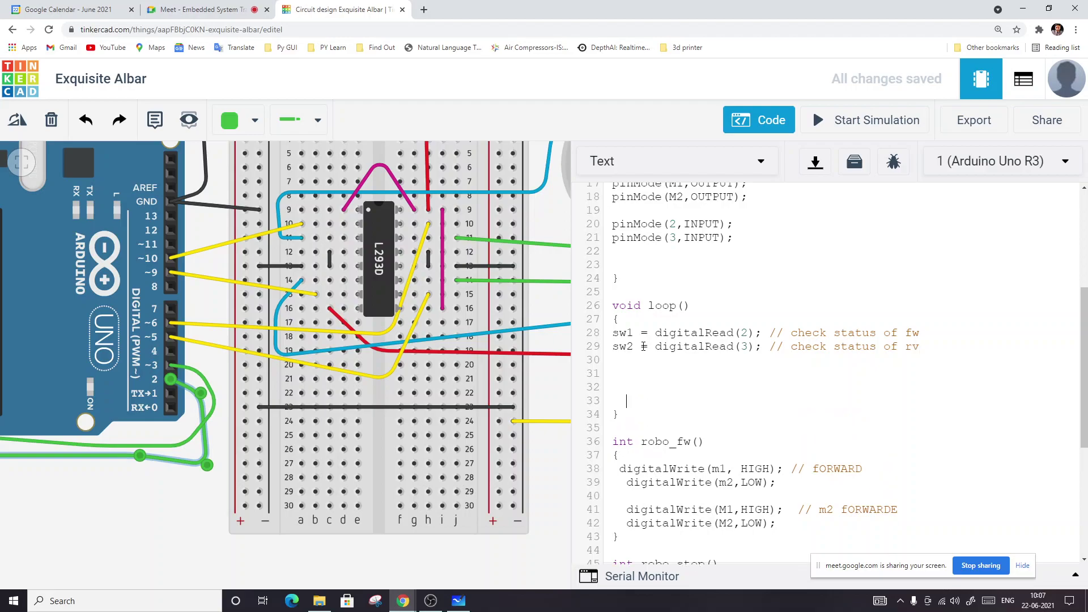
key("BackSpace")
Check the Google Meet call and return to the Tinkercad circuit design.
left_click(403, 600)
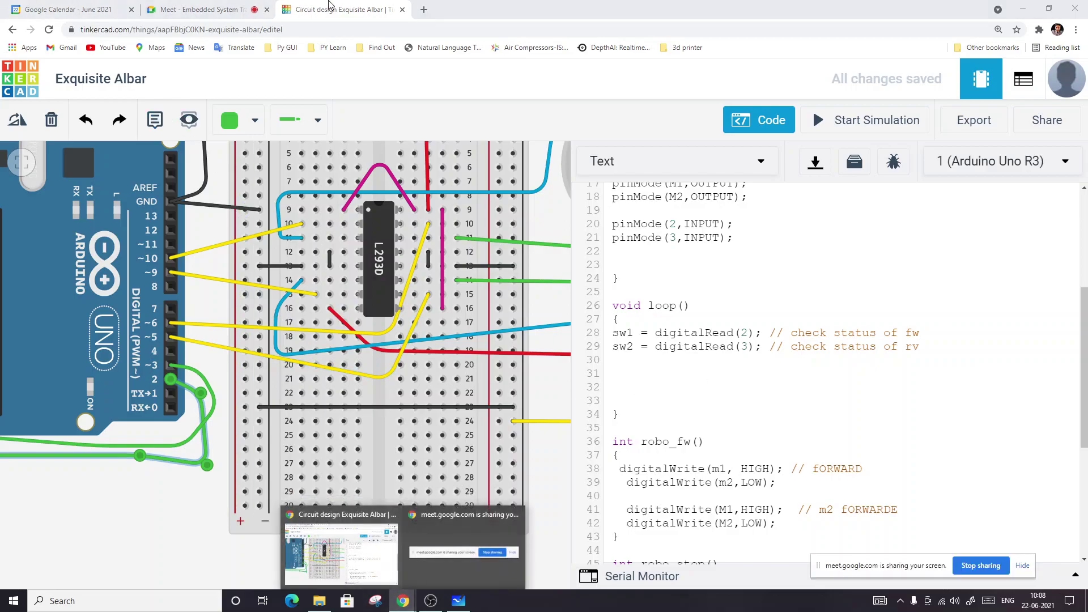
left_click(190, 6)
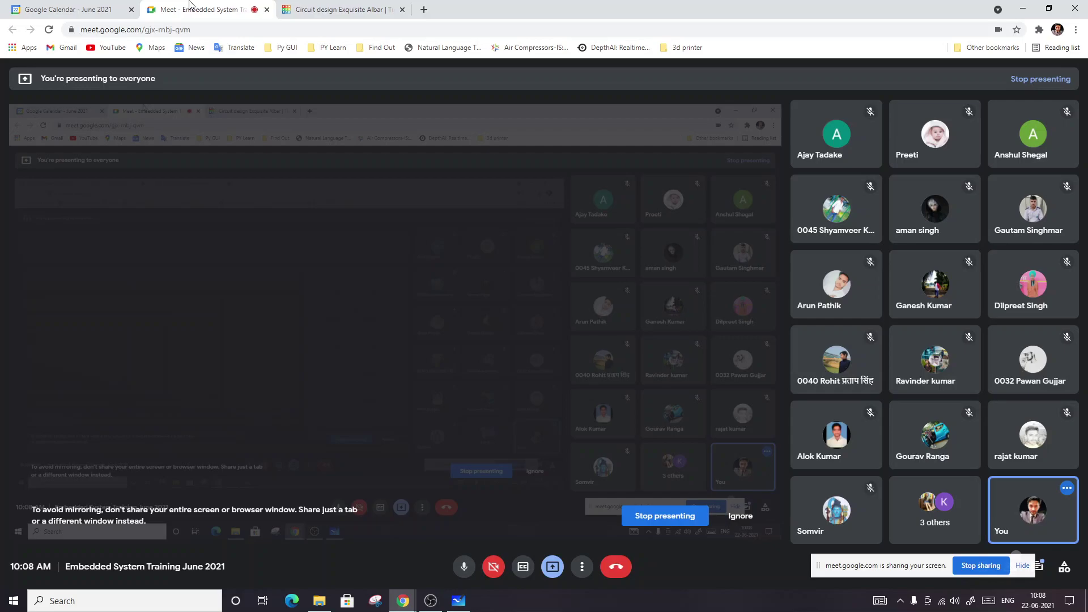
left_click(316, 9)
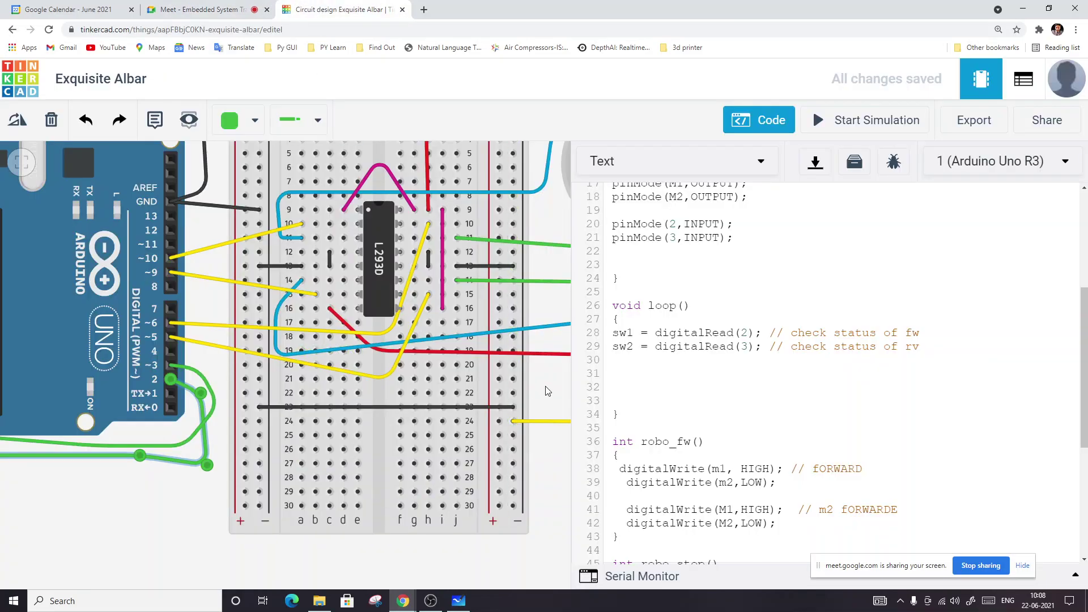
Add the condition if(sw1 == 1) in loop() below the two digitalRead lines.
left_click(641, 372)
type("if")
type("()")
type("sw1")
type("== ")
type("1")
key("End")
key("Return")
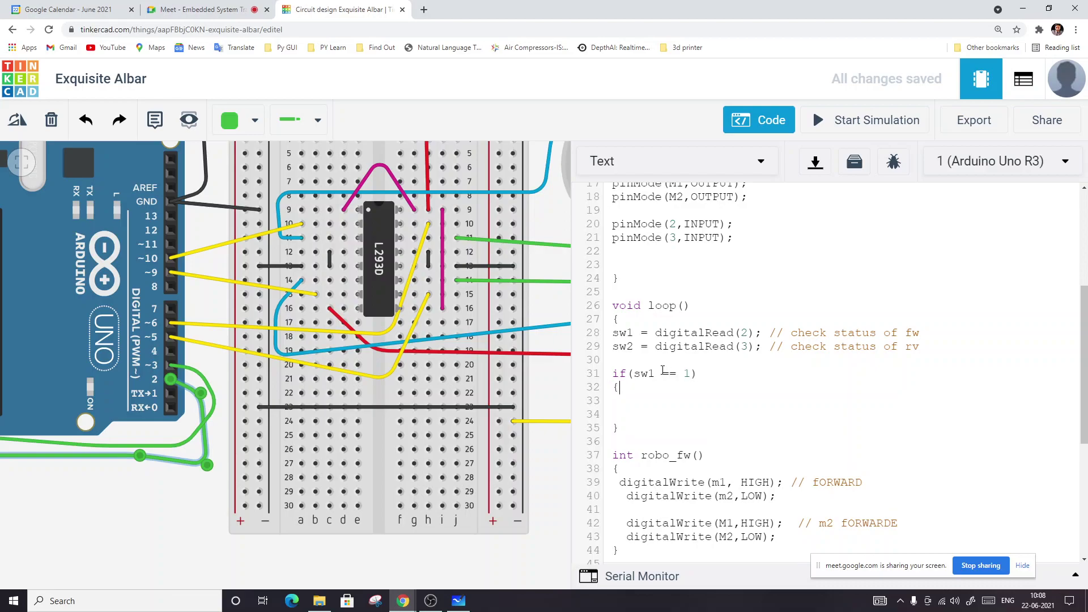
Give the if(sw1 == 1) condition a braced body that calls robo_fw();.
type("{")
key("Return")
key("Up")
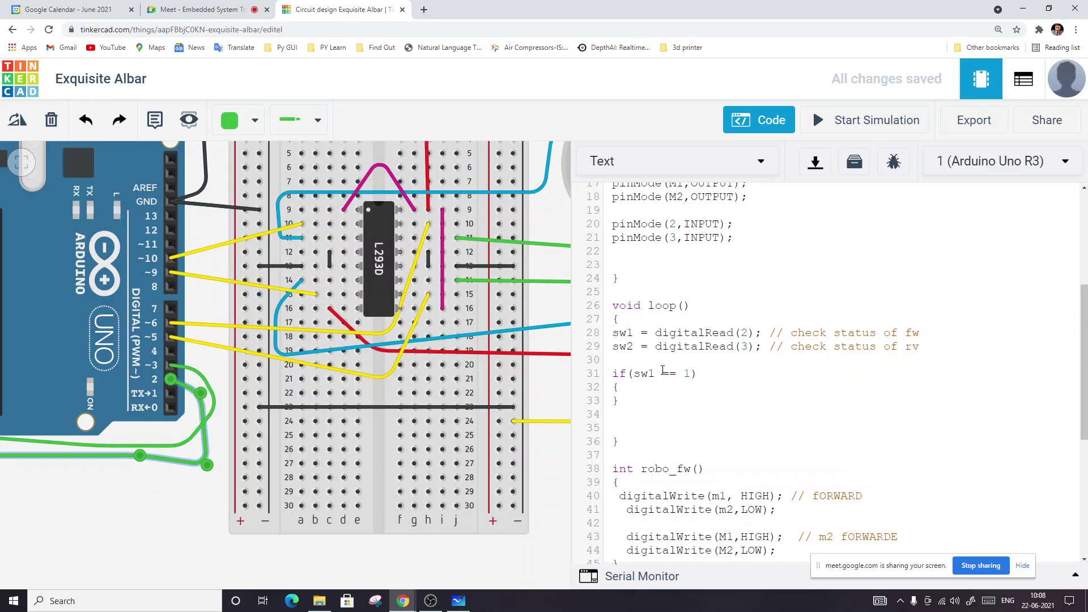
key("Return")
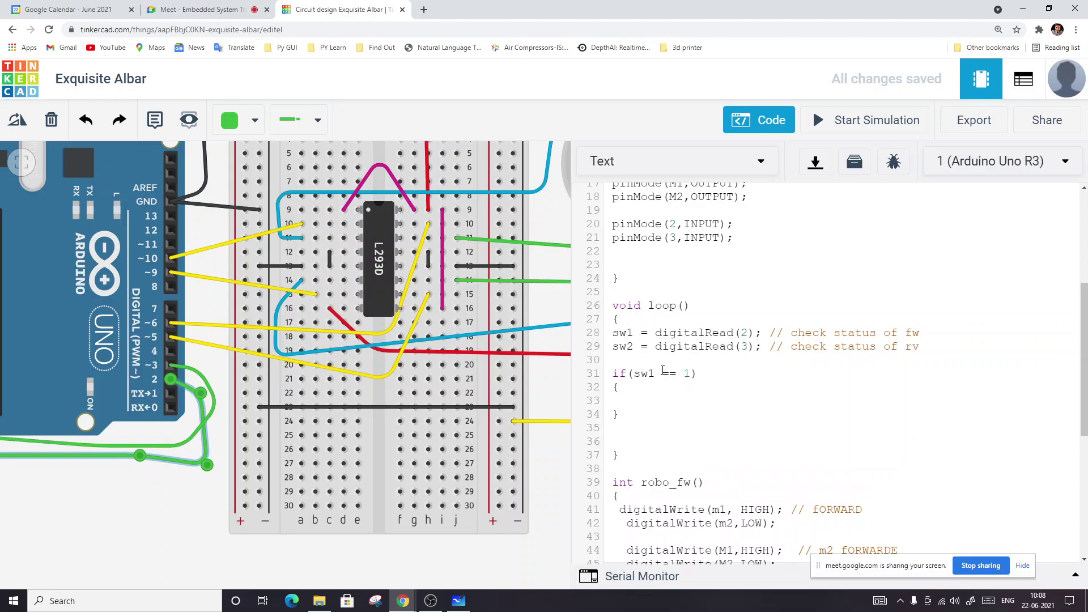
type("robo_fw();")
Add the condition else if(sw2 == 1) directly after the sw1 block in loop(), with a new line below it.
scroll(664, 369, "down", 2)
key("Return")
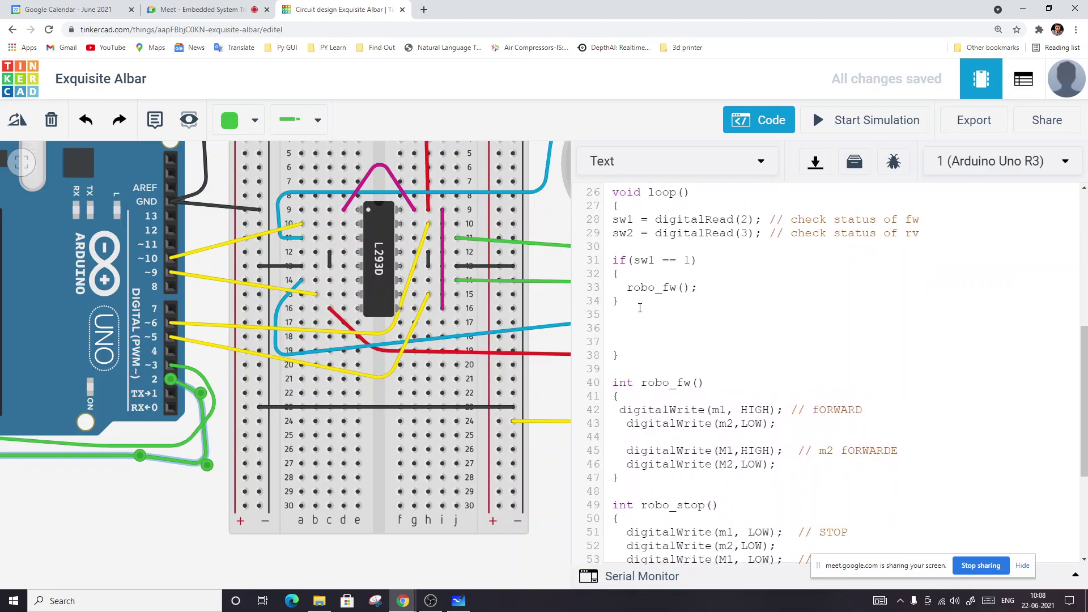
type("if")
type("(sw2")
type(" == ")
type("1")
type("2")
key("Home")
type("else")
key("Return")
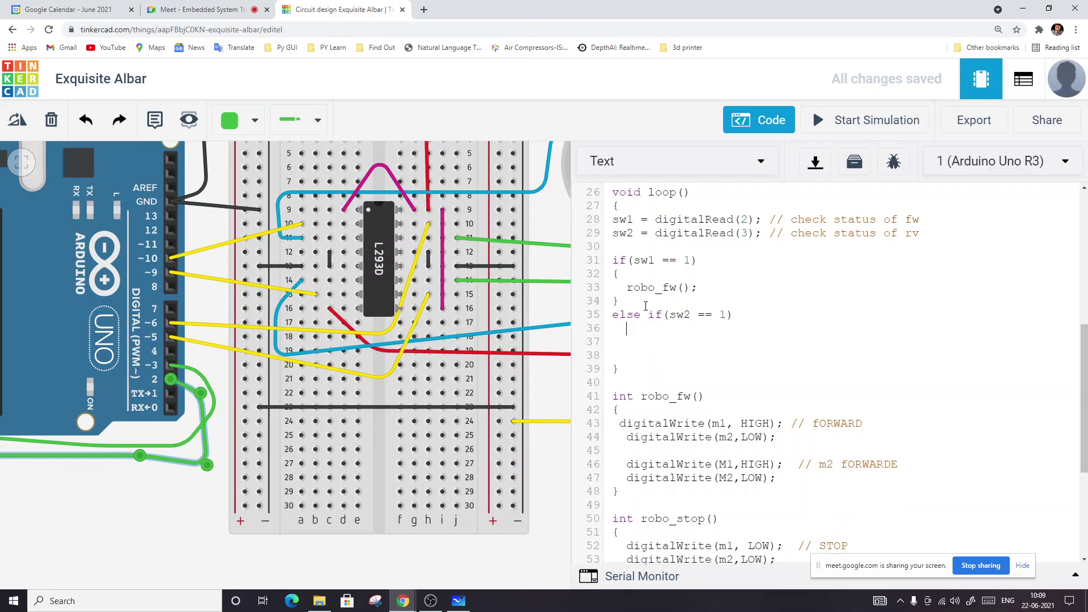
Give the else if(sw2 == 1) condition a braced body that calls robo_rv();, and check the name against its definition and declaration.
key("Return")
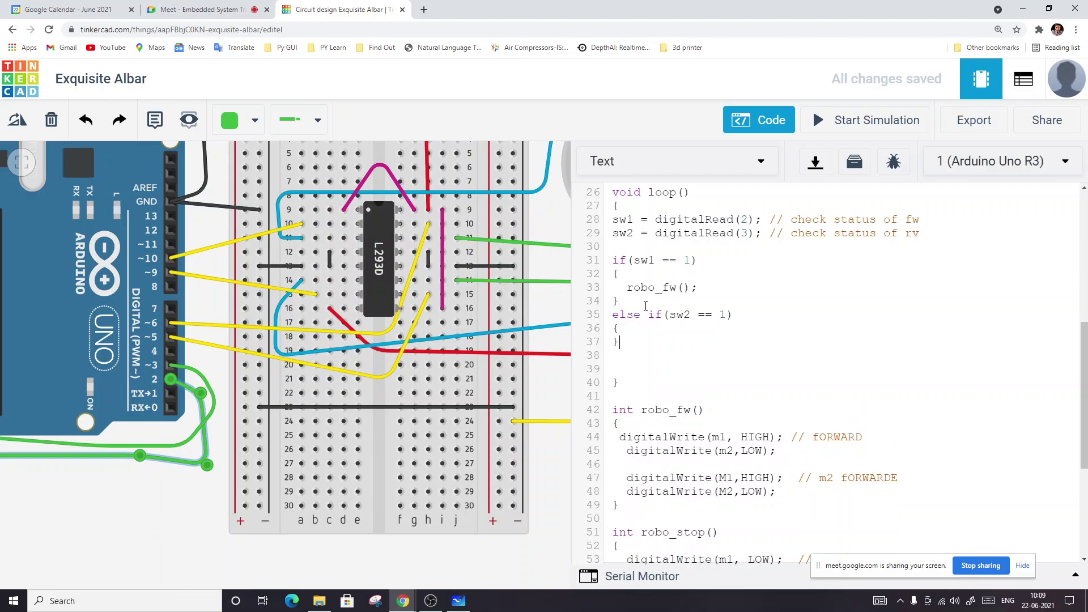
key("Return")
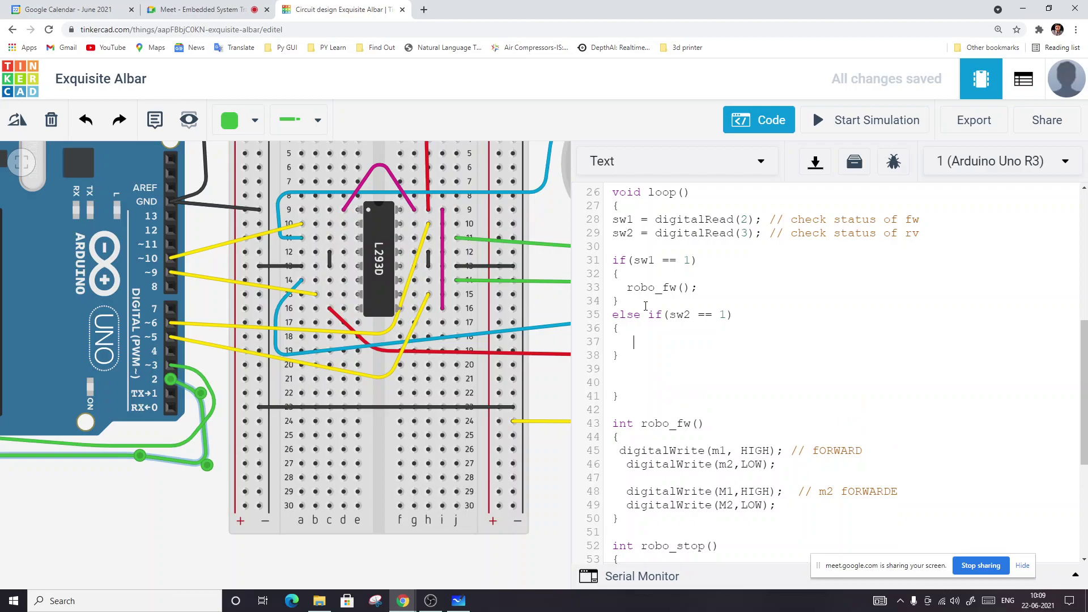
type("ro")
key("BackSpace")
key("BackSpace")
type("robo_rv();")
scroll(645, 305, "down", 6)
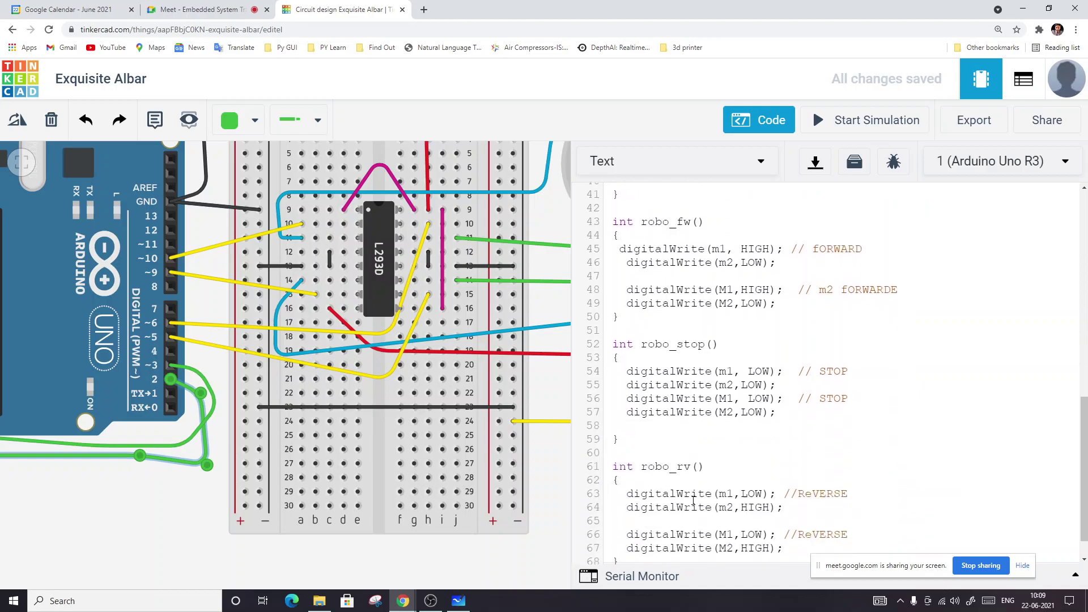
double_click(697, 431)
scroll(701, 385, "up", 14)
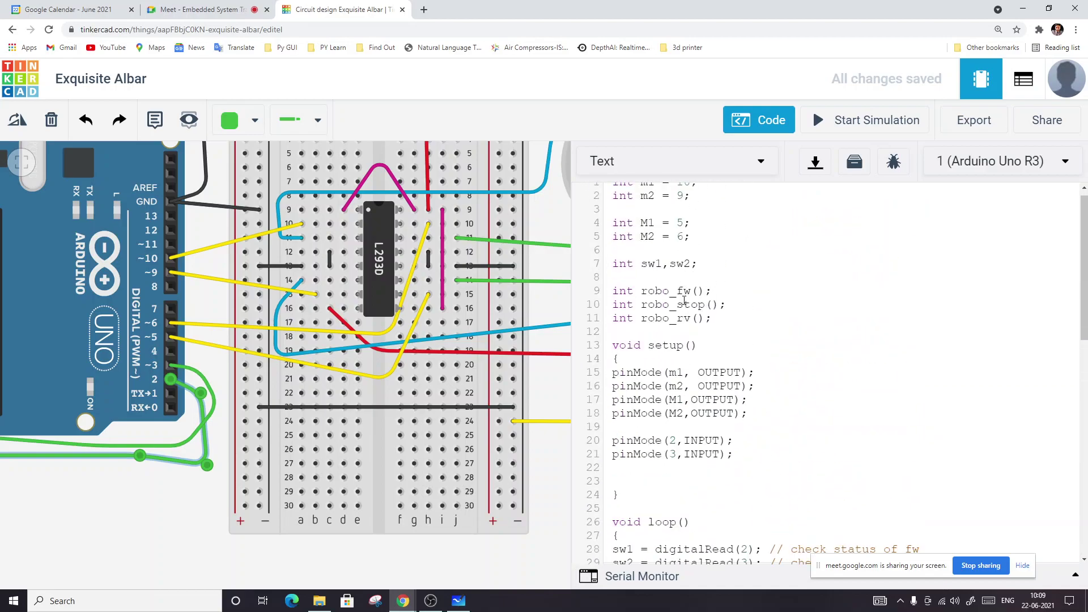
left_click_drag(711, 318, 660, 318)
scroll(692, 333, "down", 7)
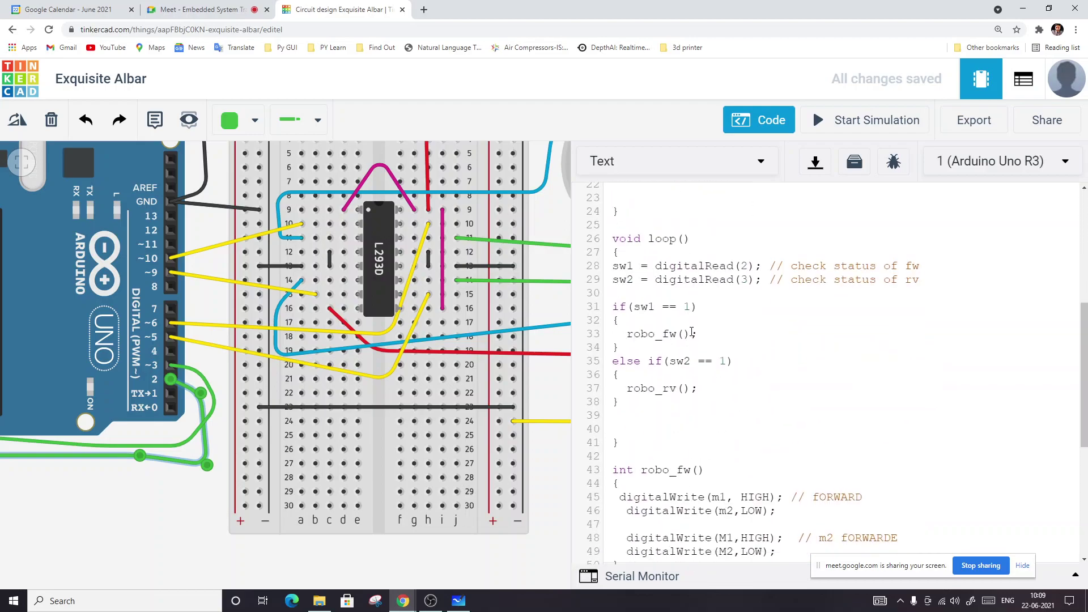
left_click(708, 386)
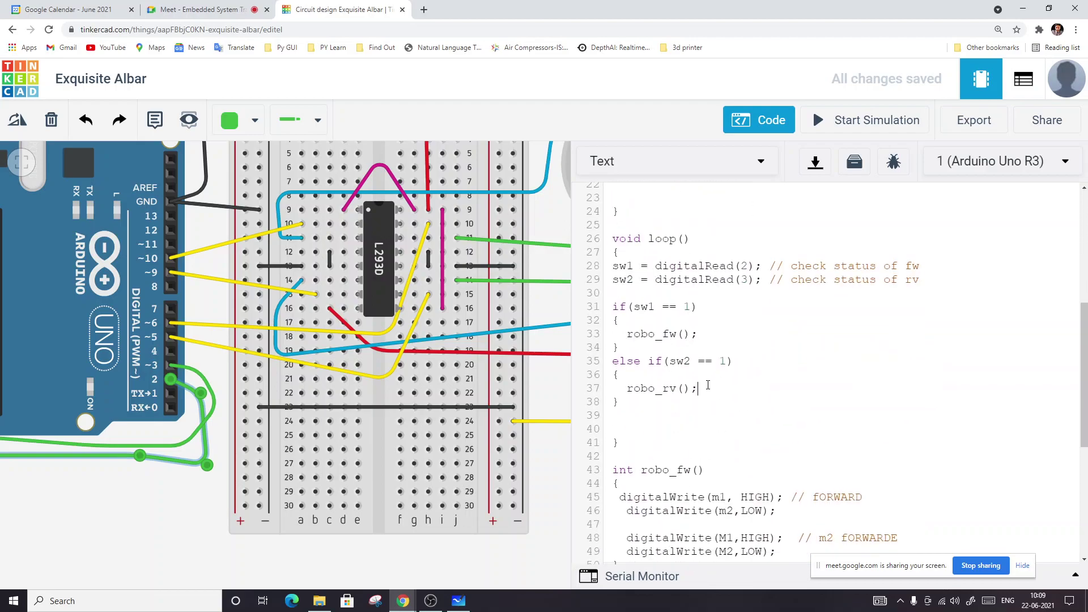
Add an else block below the sw2 block in loop() with a braced body that calls robo_stop();.
left_click(642, 409)
key("Return")
key("Return")
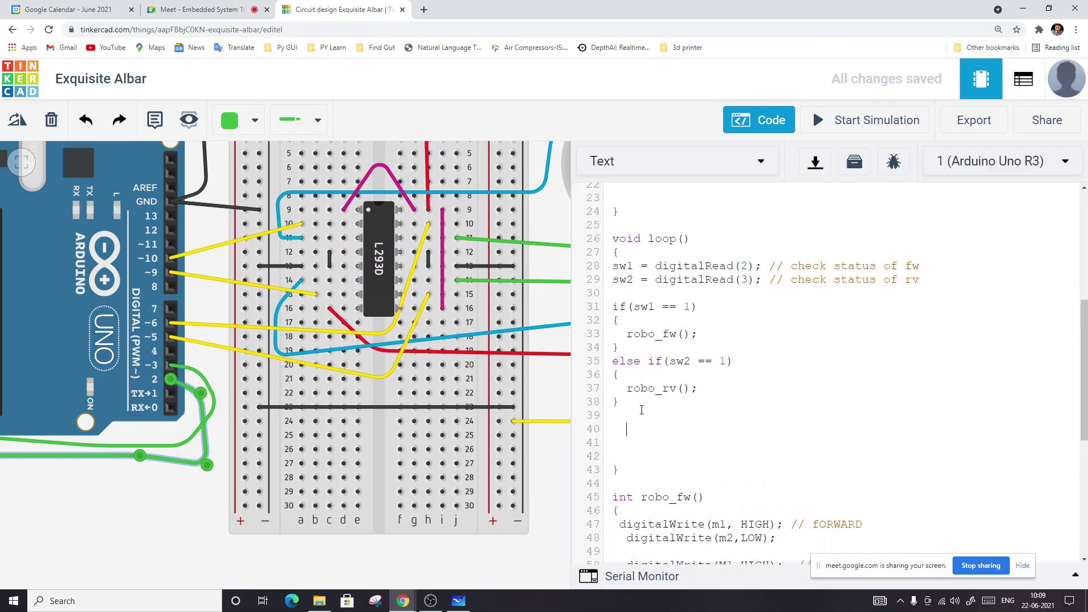
type("else")
key("Return")
type("{")
key("Return")
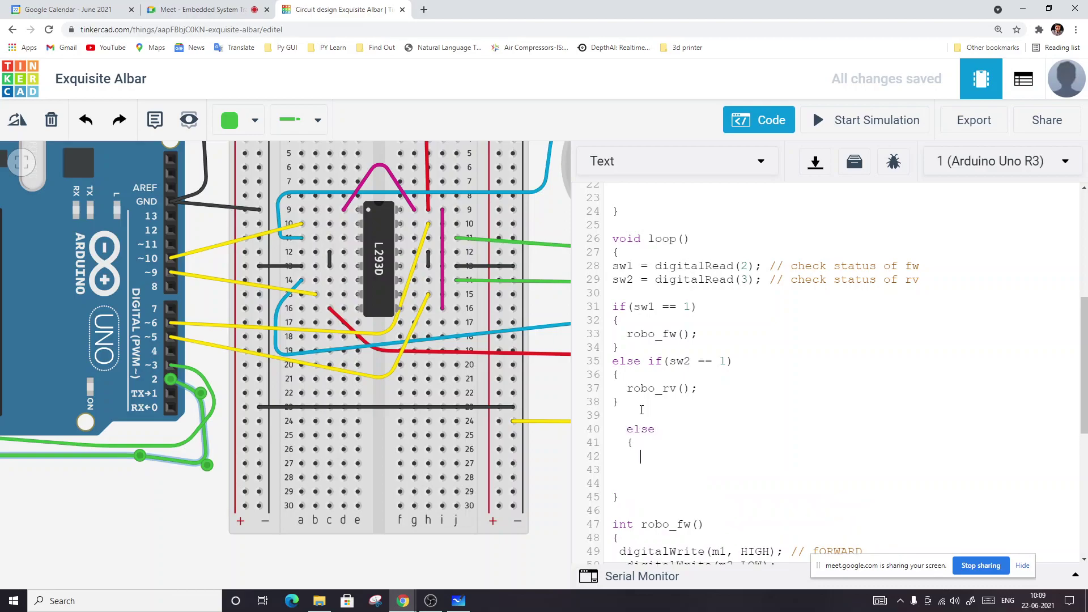
type("}")
key("Return")
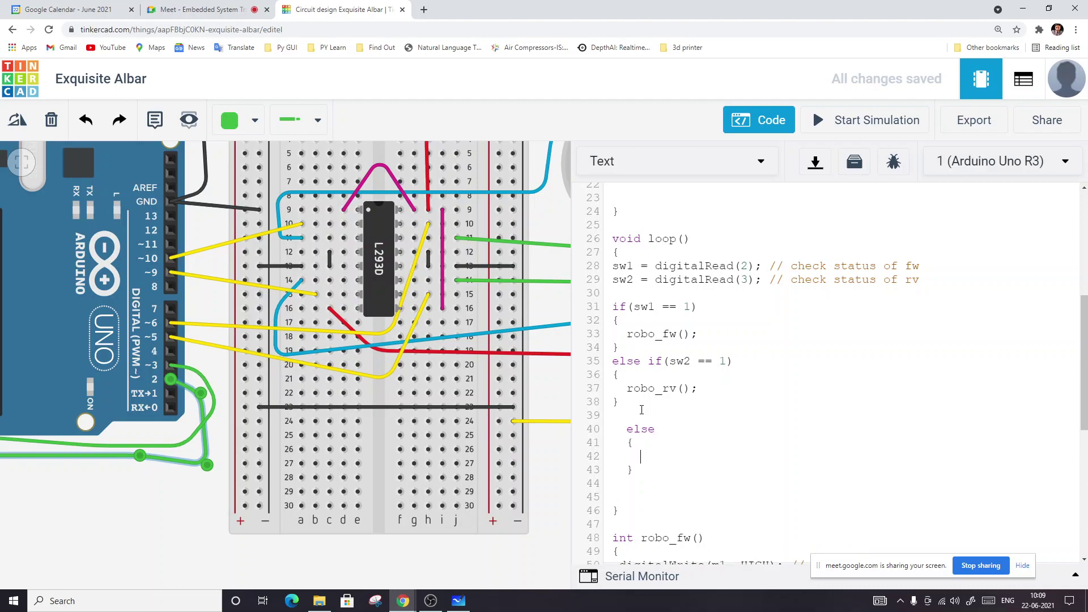
type("robo_stop()")
scroll(641, 409, "down", 5)
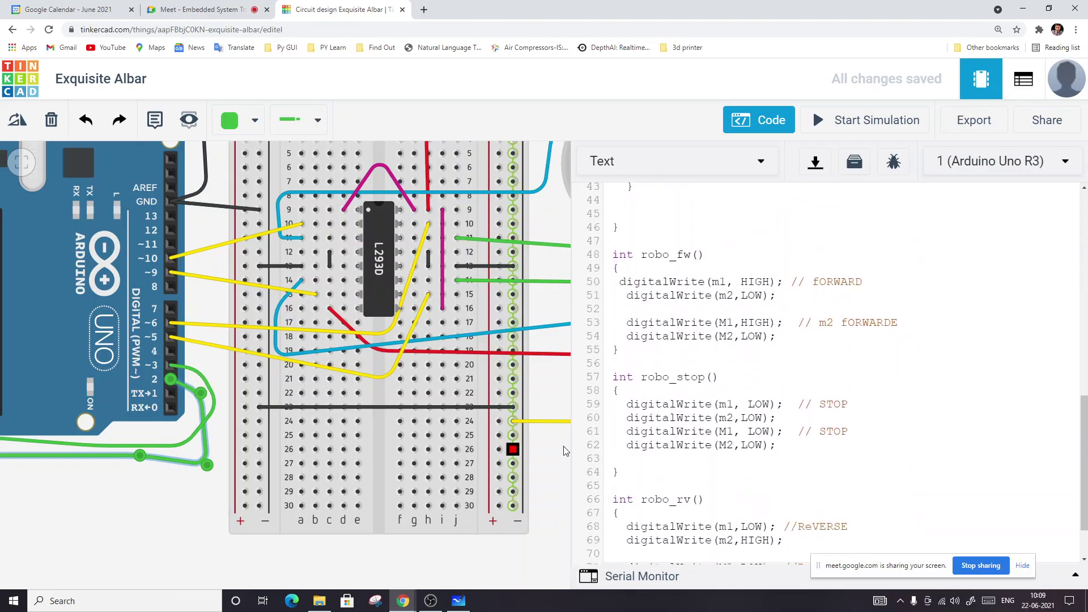
Remove the extra indentation from the else block so that it lines up with the if and else if blocks.
scroll(708, 381, "up", 4)
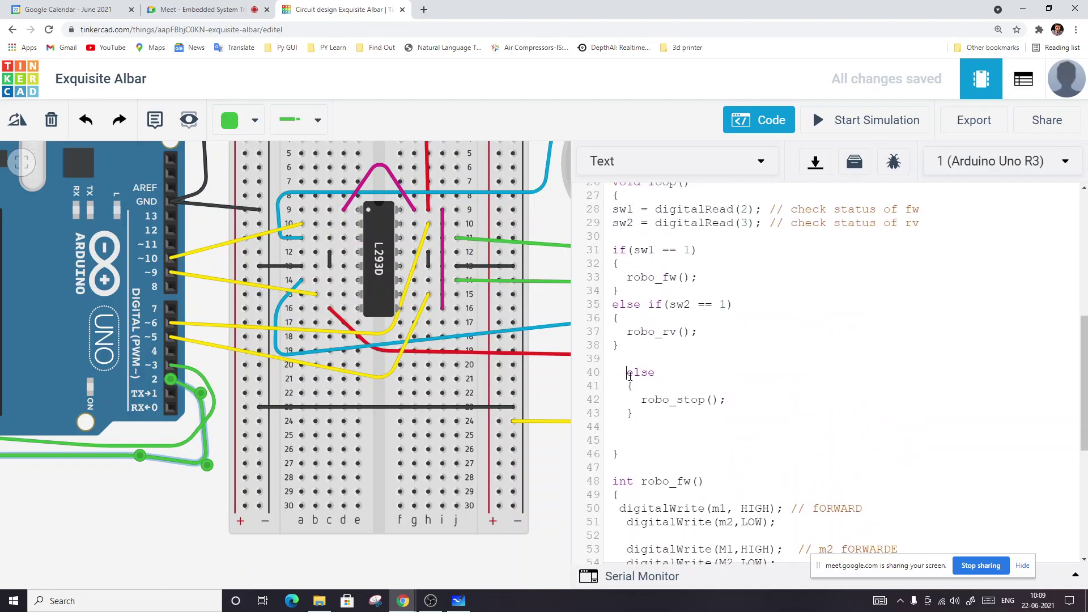
key("BackSpace")
left_click(628, 386)
key("BackSpace")
key("Down")
key("Home")
key("BackSpace")
key("Down")
key("Home")
key("BackSpace")
left_click(623, 374)
key("BackSpace")
key("Down")
key("Home")
key("BackSpace")
key("BackSpace")
left_click(621, 413)
key("BackSpace")
scroll(681, 359, "up", 1)
Start the simulation and operate the upper pushbutton on the small breadboard to test the motors.
left_click(839, 117)
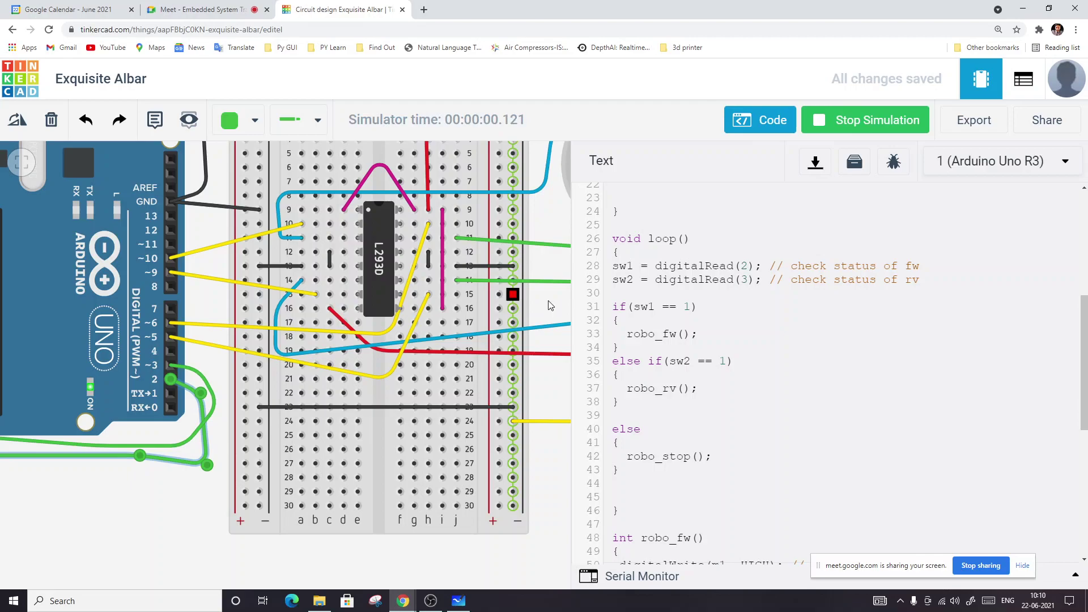
scroll(501, 396, "down", 2)
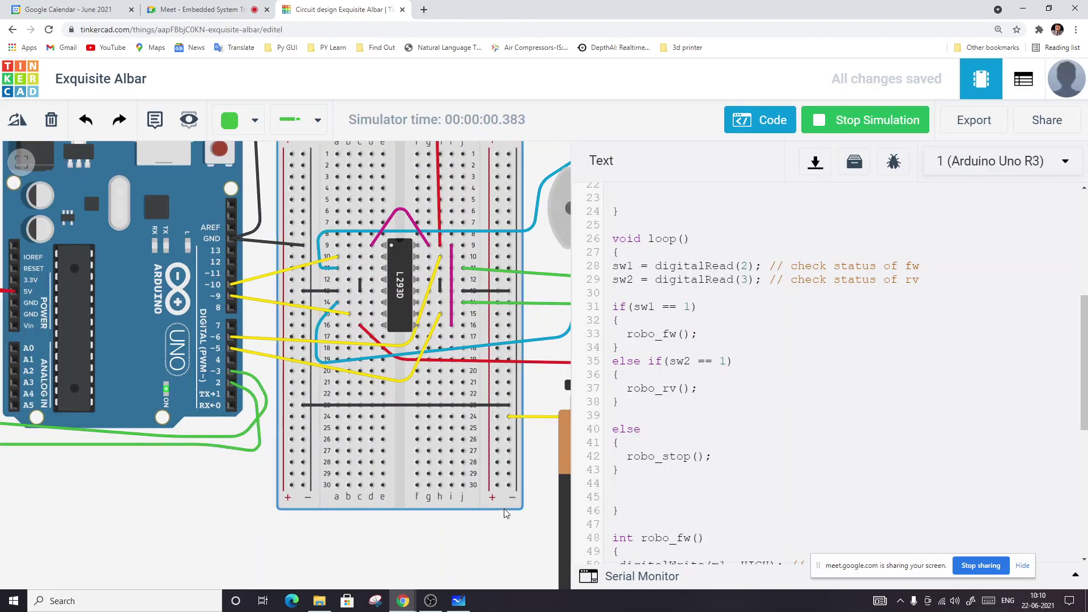
left_click_drag(478, 560, 448, 578)
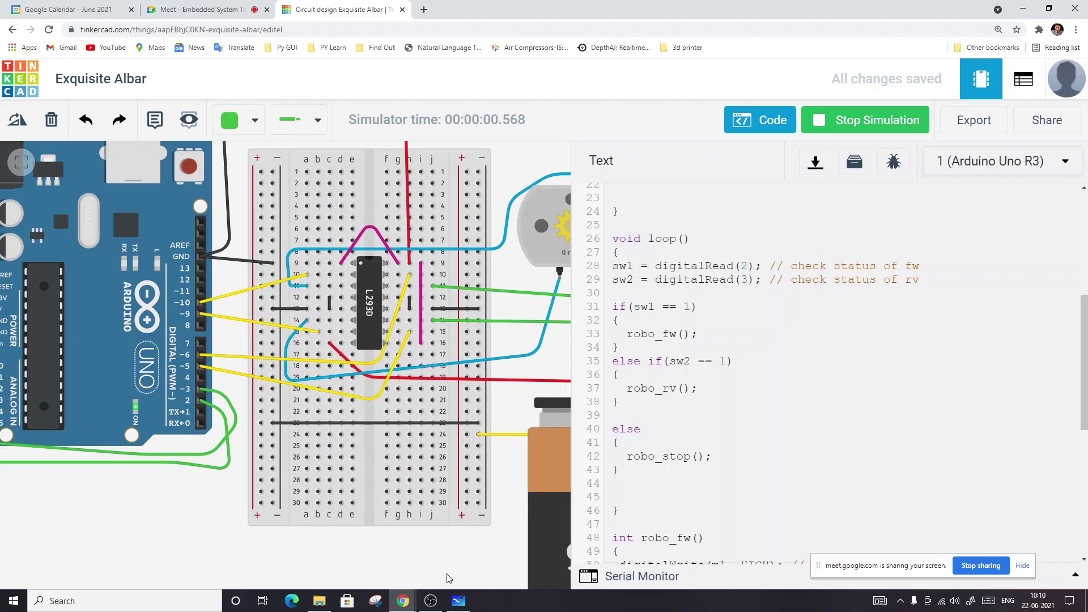
scroll(481, 223, "down", 3)
left_click_drag(481, 223, 403, 365)
scroll(419, 316, "down", 1)
scroll(481, 340, "up", 1)
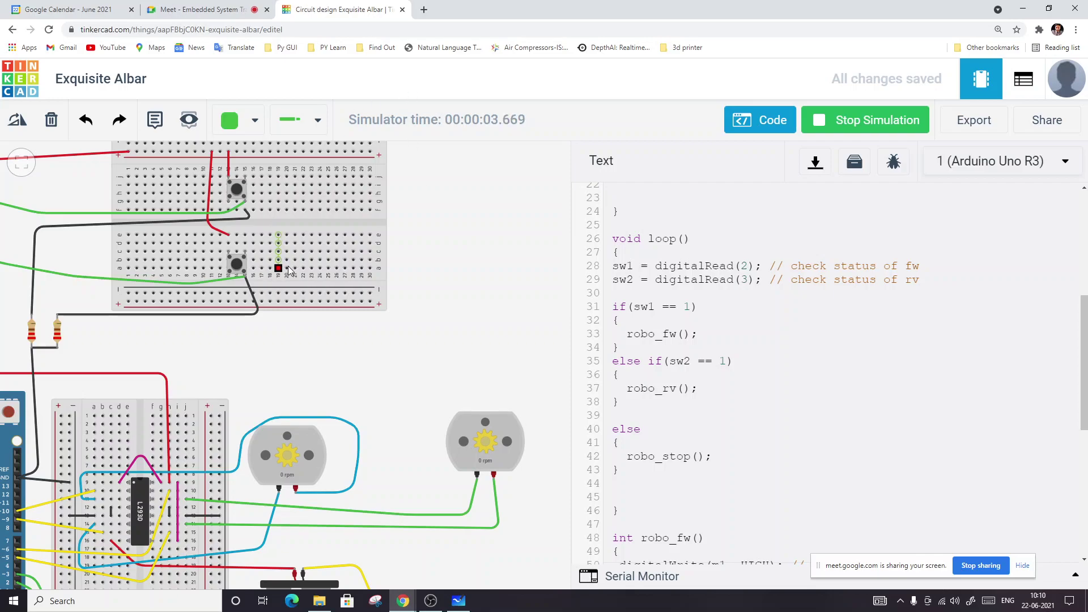
left_click(236, 191)
Highlight the robo_stop(); call in the else block and operate the lower and upper pushbuttons to test both motor directions.
left_click_drag(626, 456, 719, 456)
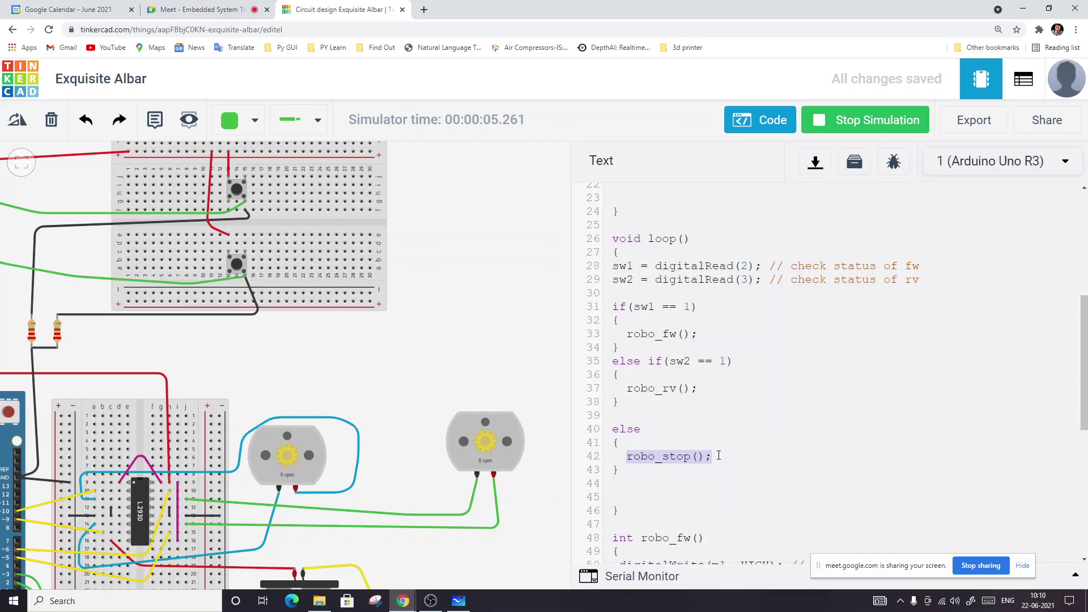
left_click(235, 264)
left_click(235, 191)
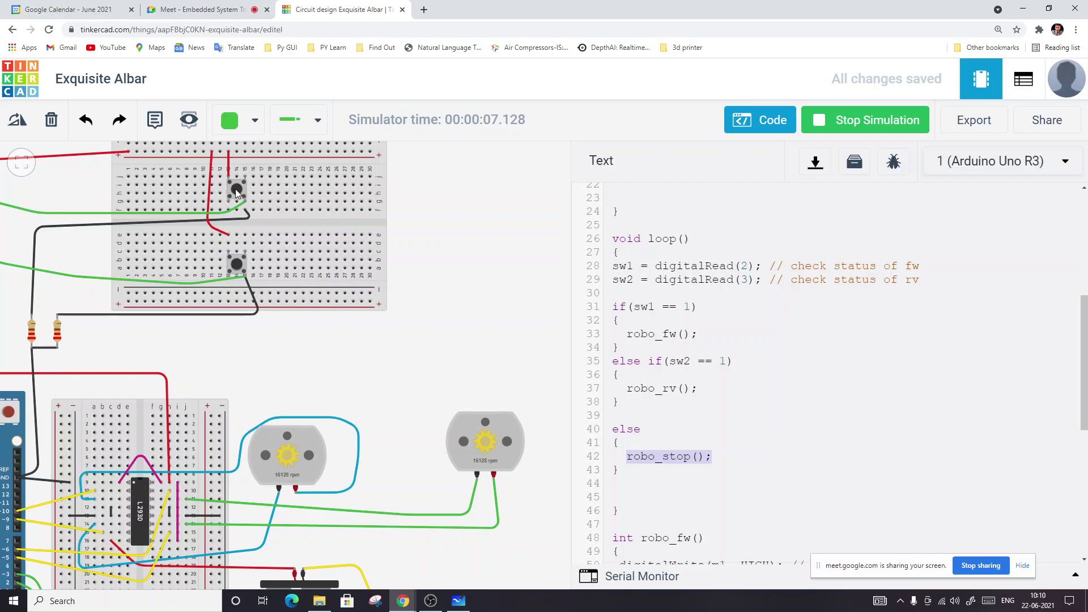
left_click(236, 263)
Stop the simulation and close the code editor to show the complete circuit.
left_click(816, 124)
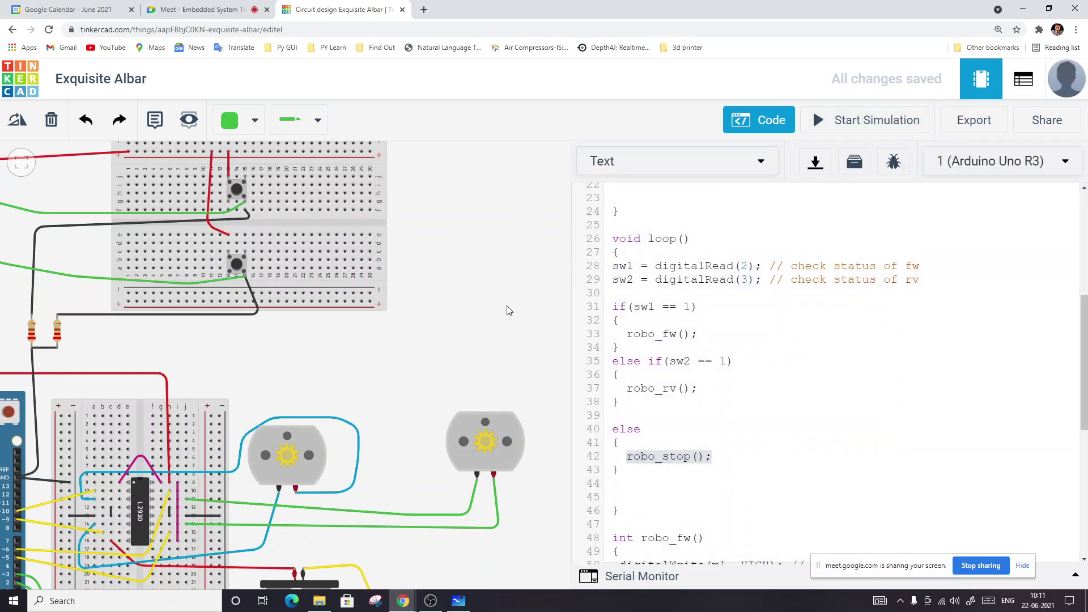
left_click(758, 120)
scroll(512, 321, "down", 3)
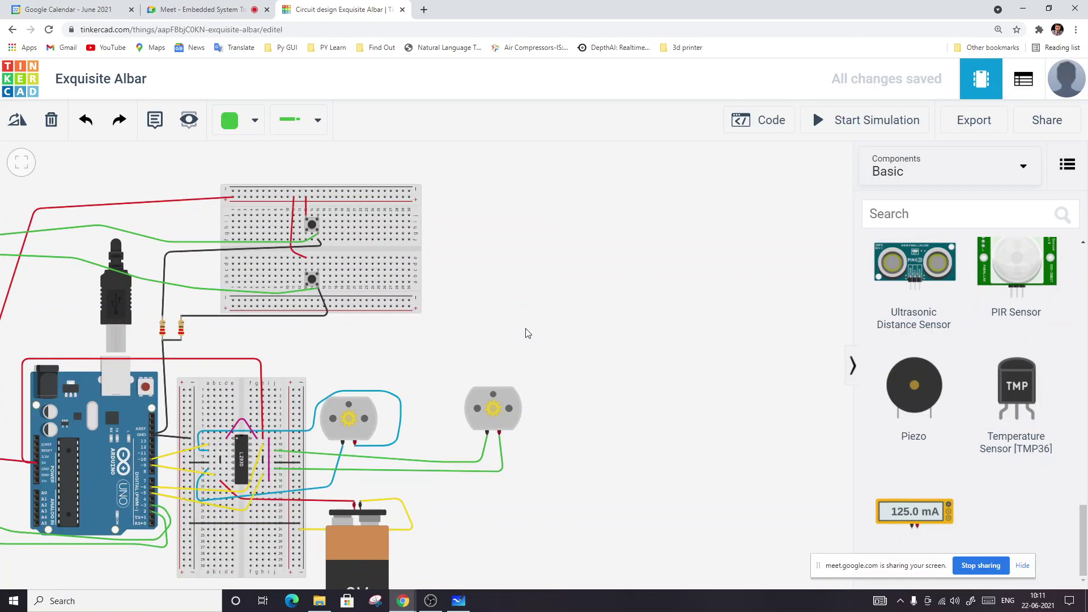
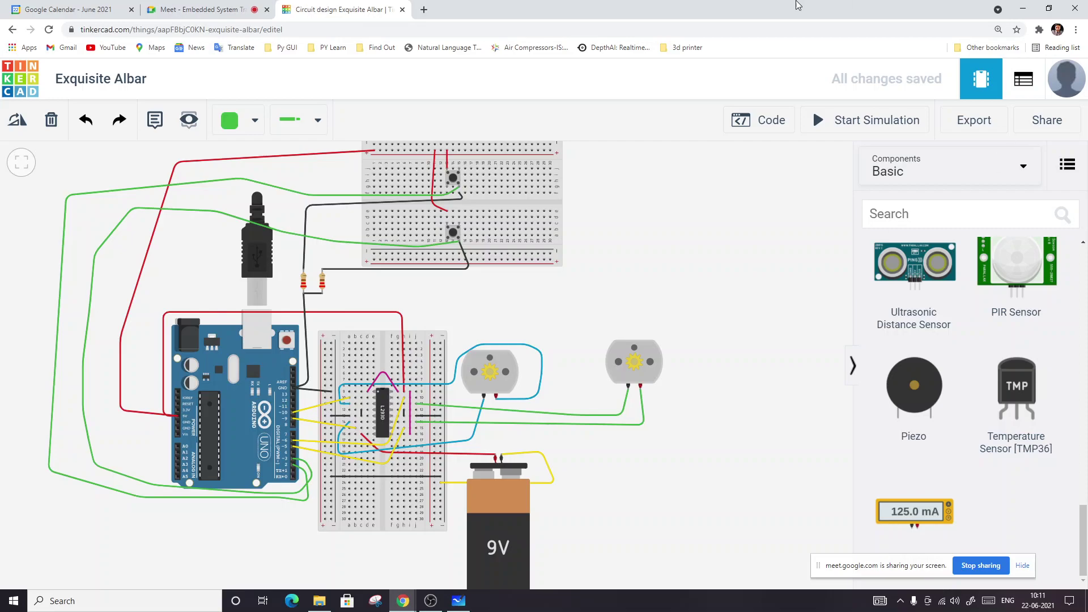
Check the Google Meet call and switch to Microsoft Whiteboard, at the blank area beside the Arduino robot diagram.
left_click(187, 9)
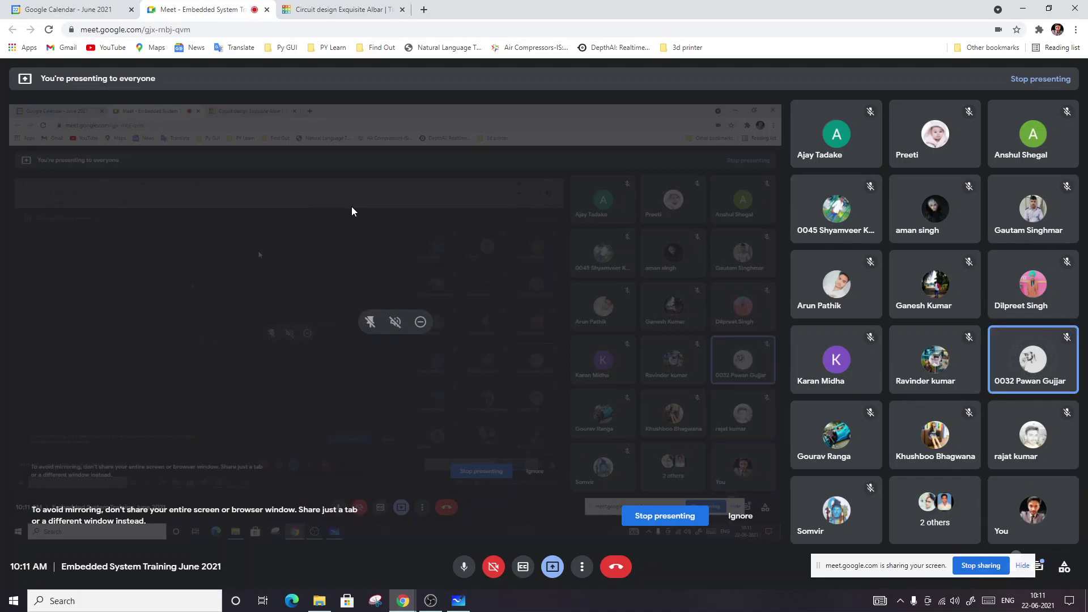
left_click(458, 601)
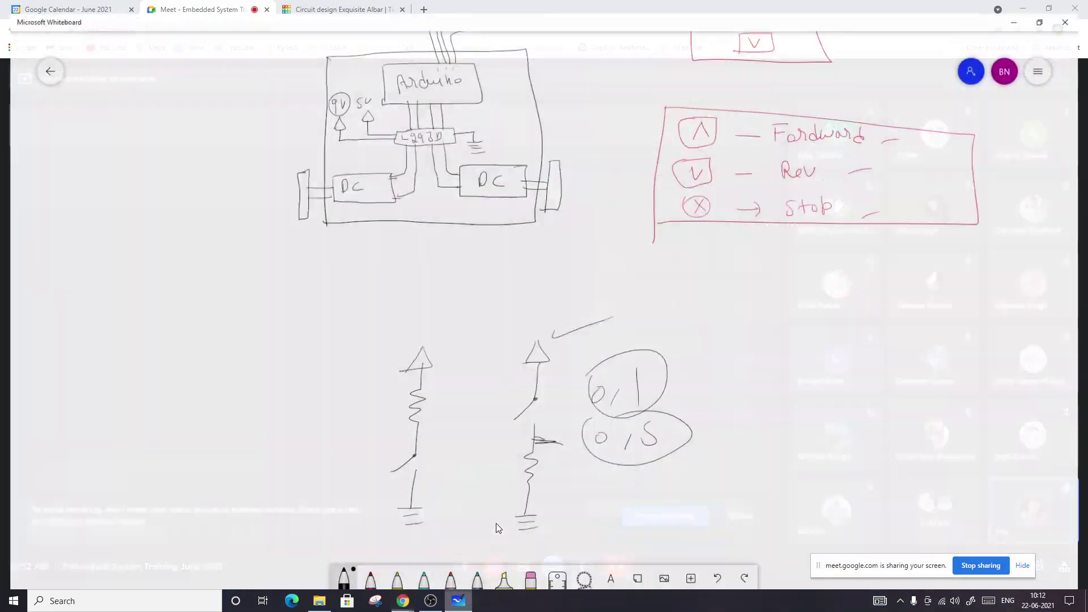
mouse_move(437, 282)
left_mouse_down()
mouse_move(644, 401)
mouse_move(673, 300)
mouse_move(491, 290)
left_mouse_up()
key("ctrl+z")
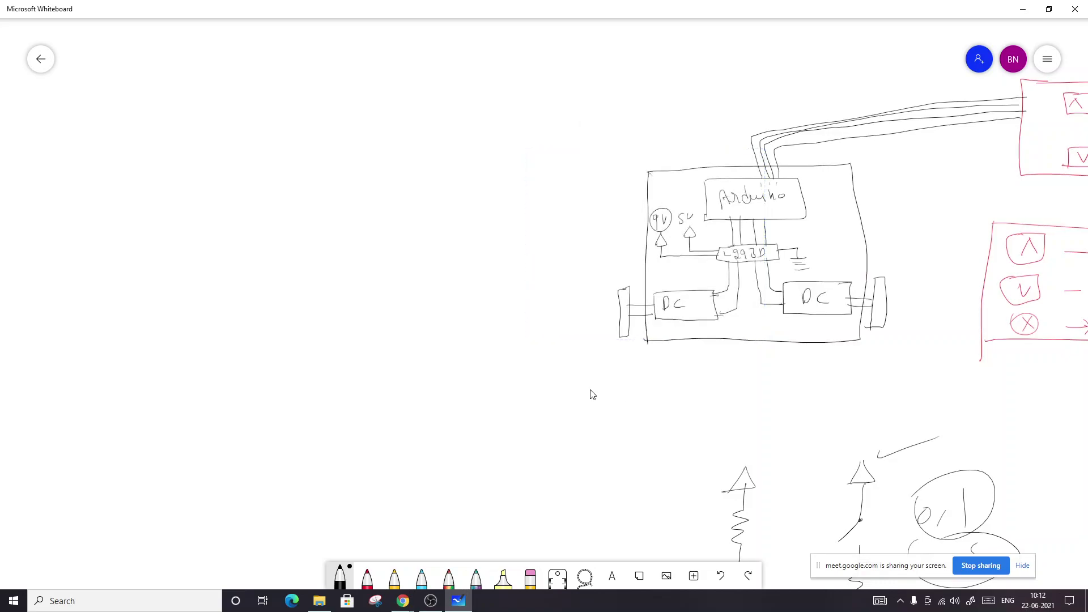
Sketch a track of two roughly parallel lines curving to the right with the black pen, left of the Arduino robot diagram.
left_click(340, 576)
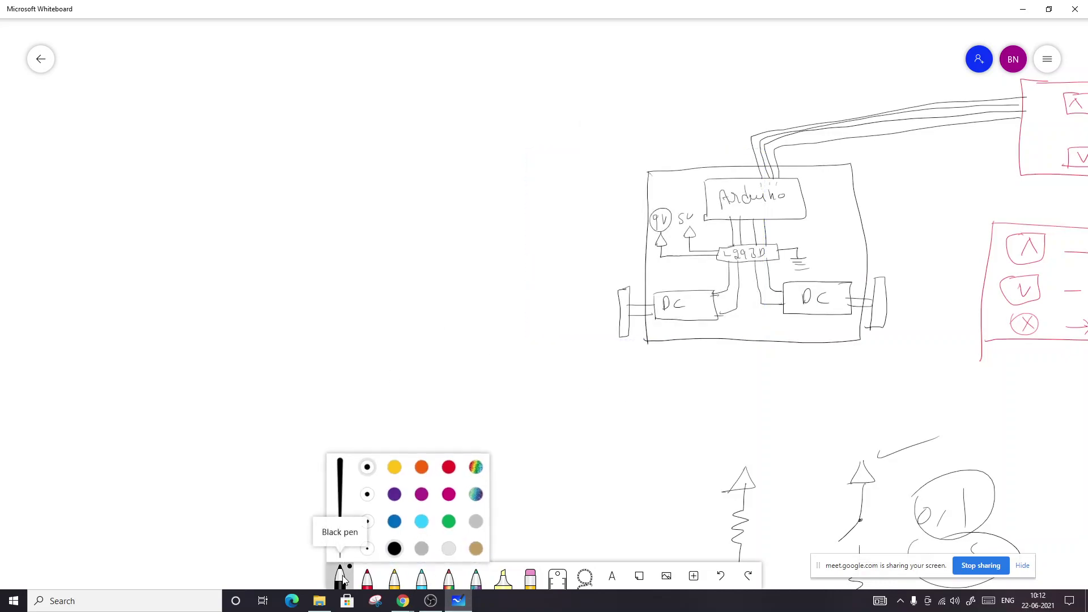
left_click(342, 578)
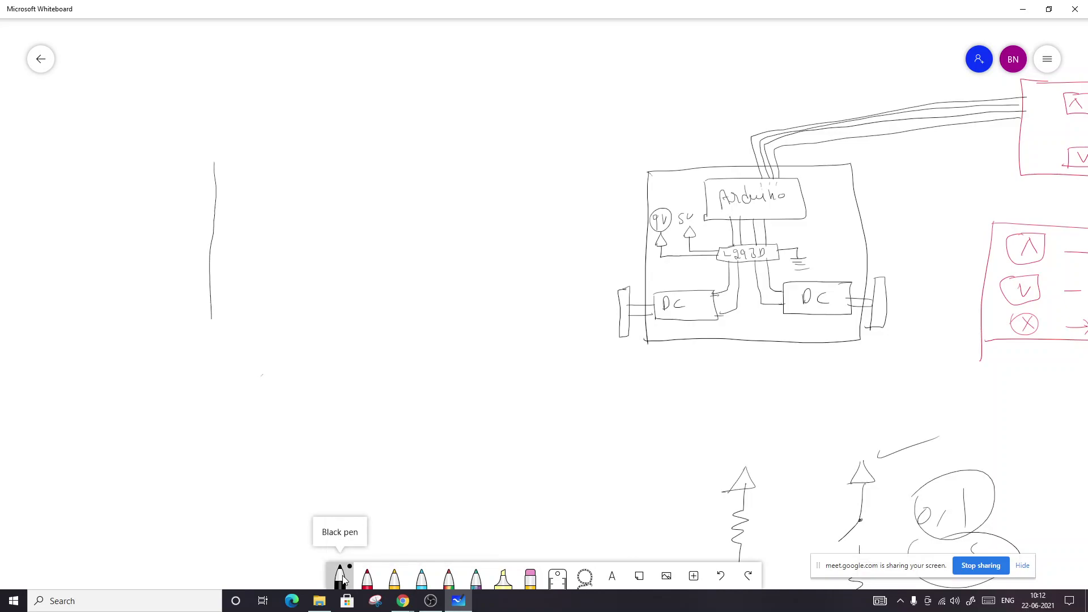
mouse_move(289, 498)
left_mouse_down()
mouse_move(334, 237)
mouse_move(331, 183)
mouse_move(355, 131)
mouse_move(419, 73)
mouse_move(512, 30)
left_mouse_up()
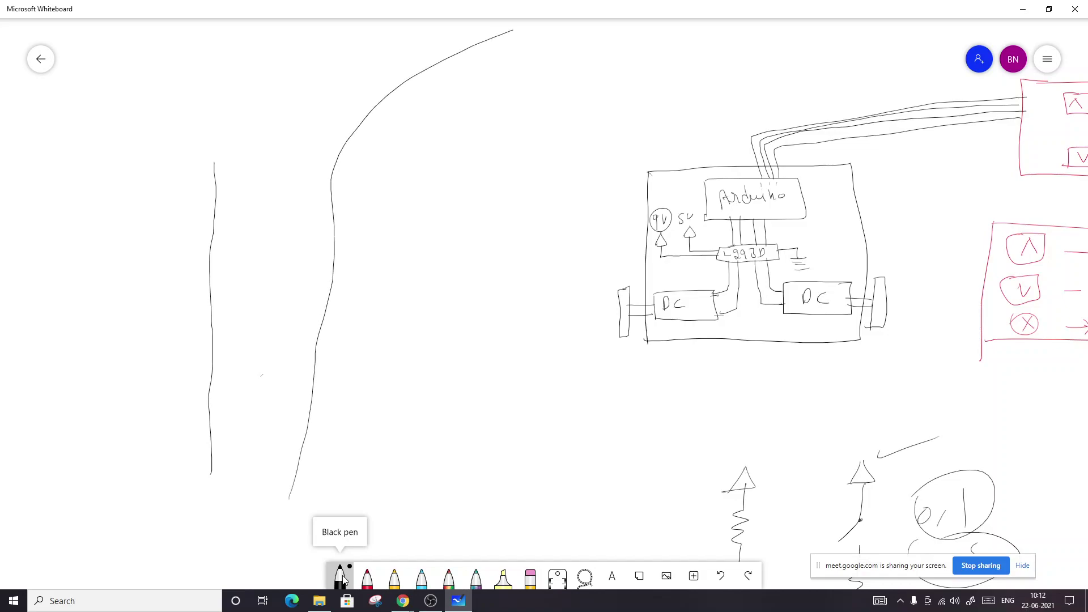
left_click_drag(211, 166, 337, 18)
scroll(443, 197, "up", 2)
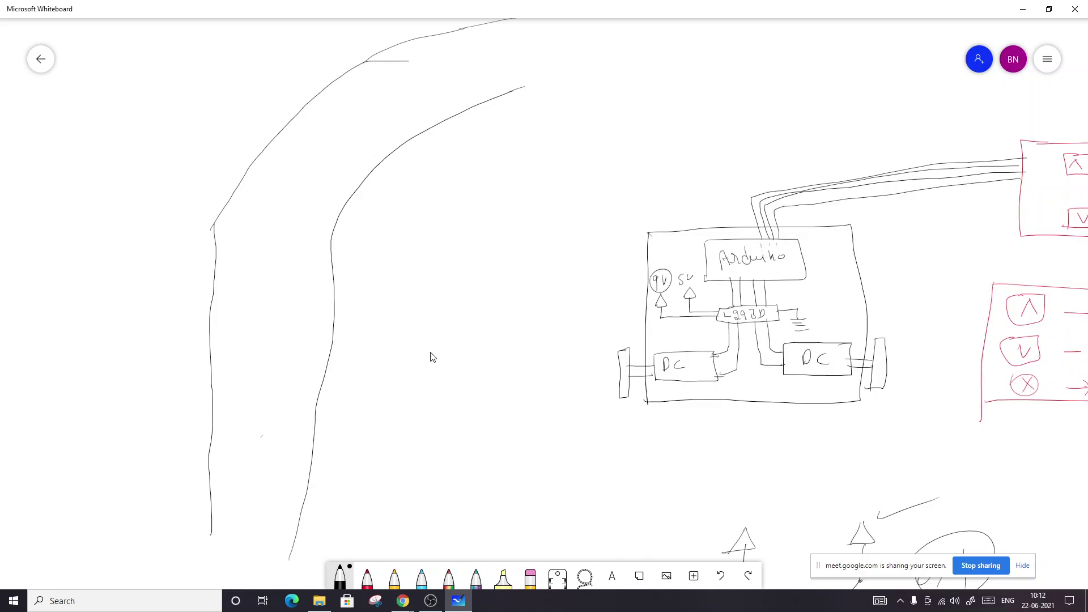
scroll(432, 356, "down", 5)
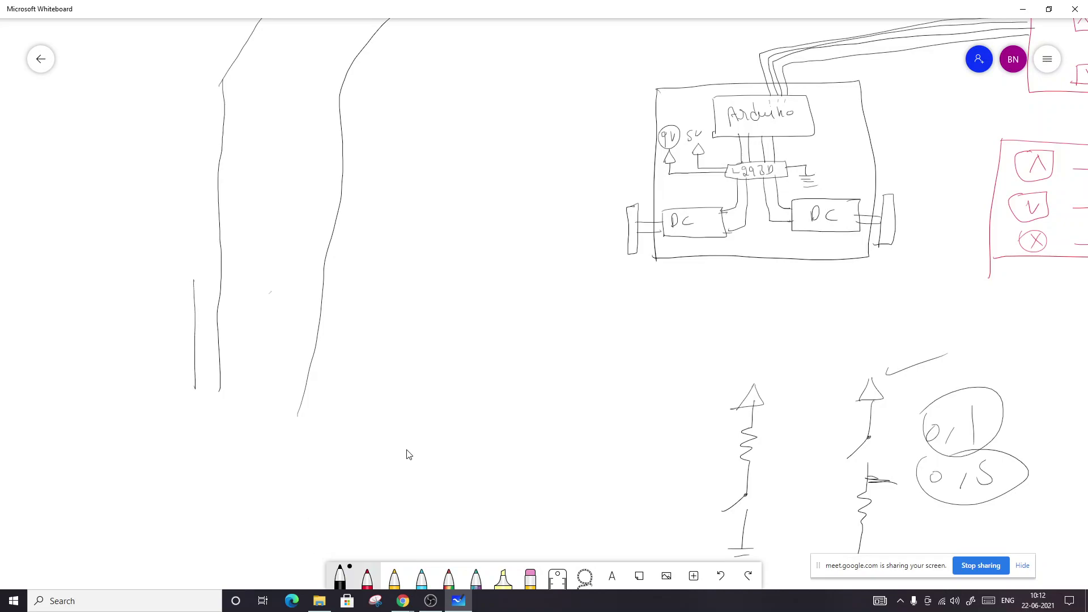
Draw a red rectangle across the lower part of the track, with a small oval inside each of its side edges.
left_click_drag(193, 278, 191, 389)
left_click_drag(189, 306, 187, 372)
mouse_move(195, 278)
left_mouse_down()
mouse_move(373, 273)
mouse_move(369, 384)
mouse_move(196, 391)
left_mouse_up()
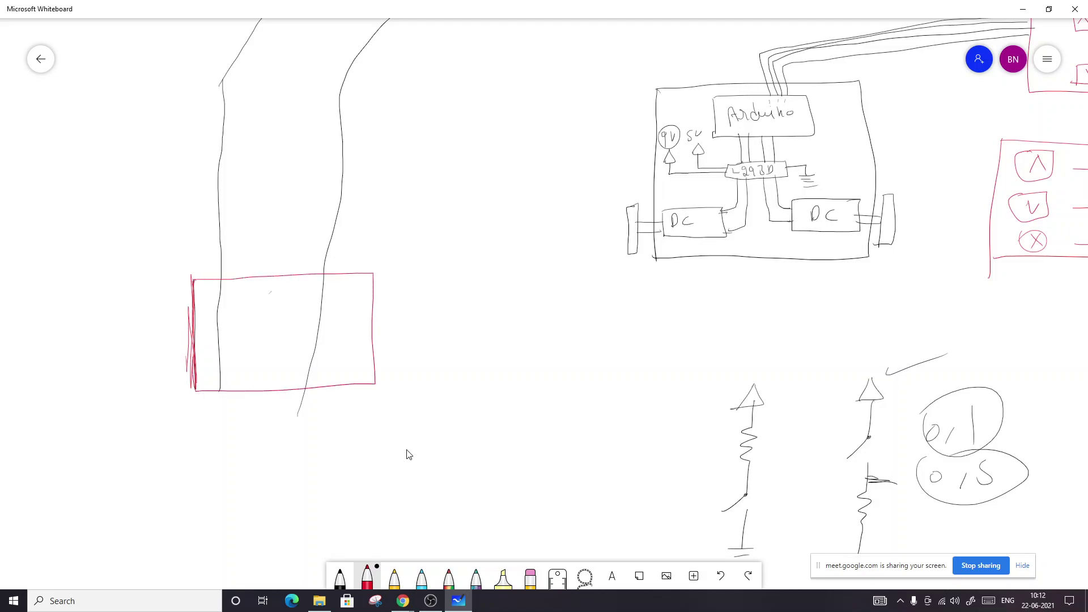
left_click_drag(206, 340, 205, 342)
left_click_drag(353, 349, 350, 351)
Move the red rectangle with its ovals up along the track to where the curve begins.
left_click(372, 339)
left_click_drag(359, 394, 364, 214)
left_click_drag(488, 160, 478, 320)
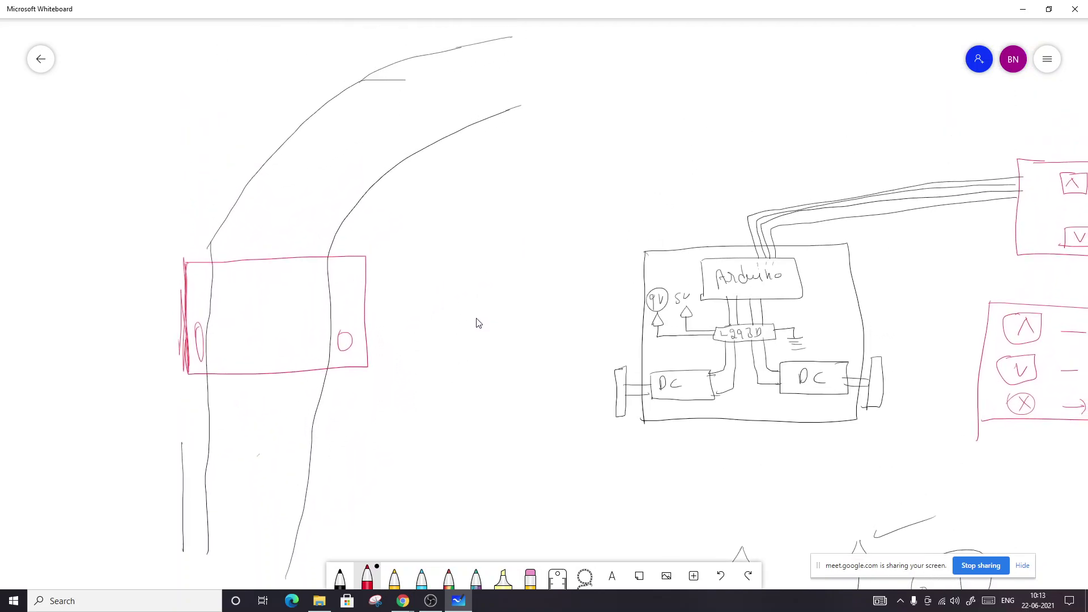
Switch back to Chrome and search Google for "army tank" in a new tab.
left_click(340, 553)
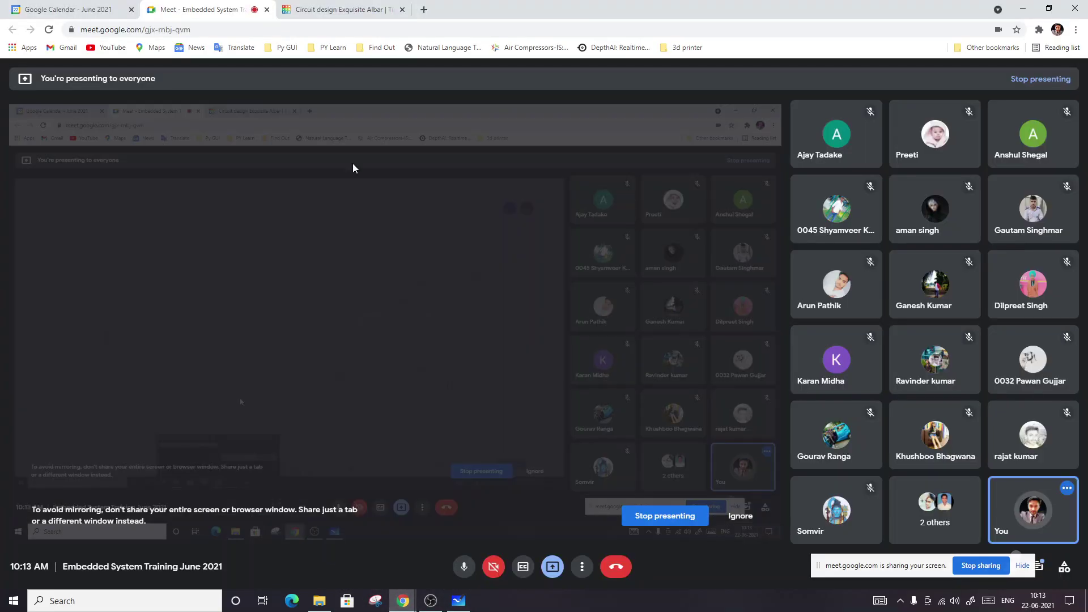
left_click(424, 10)
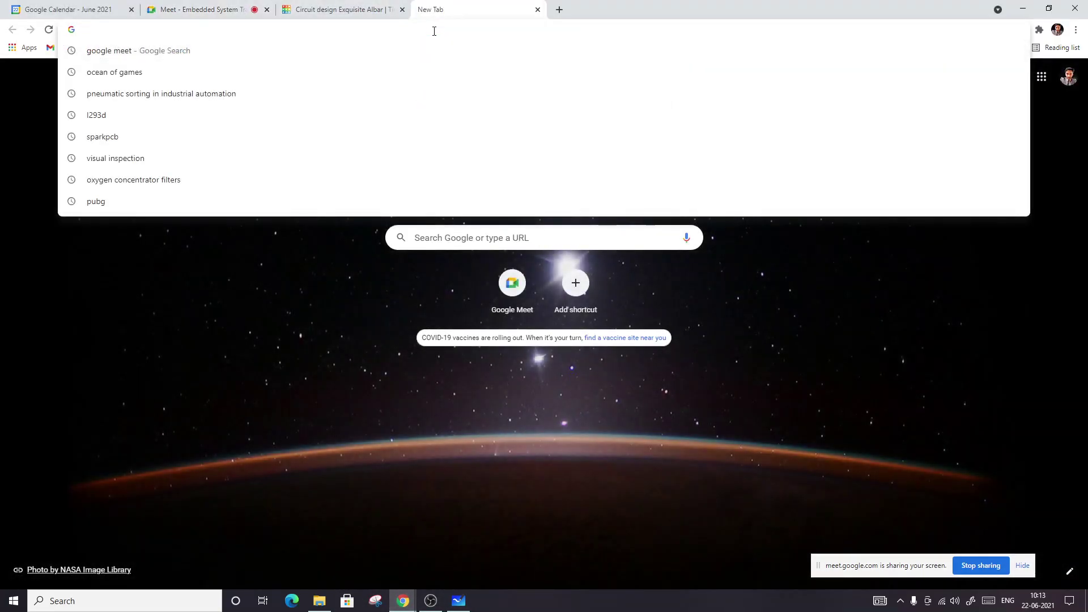
type("ar")
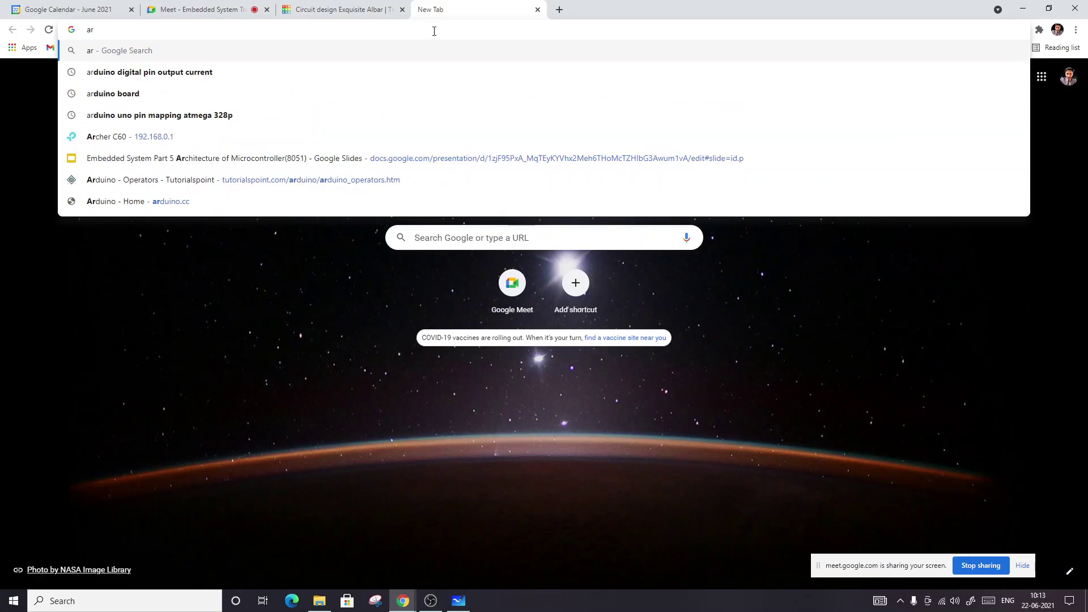
type("my tank")
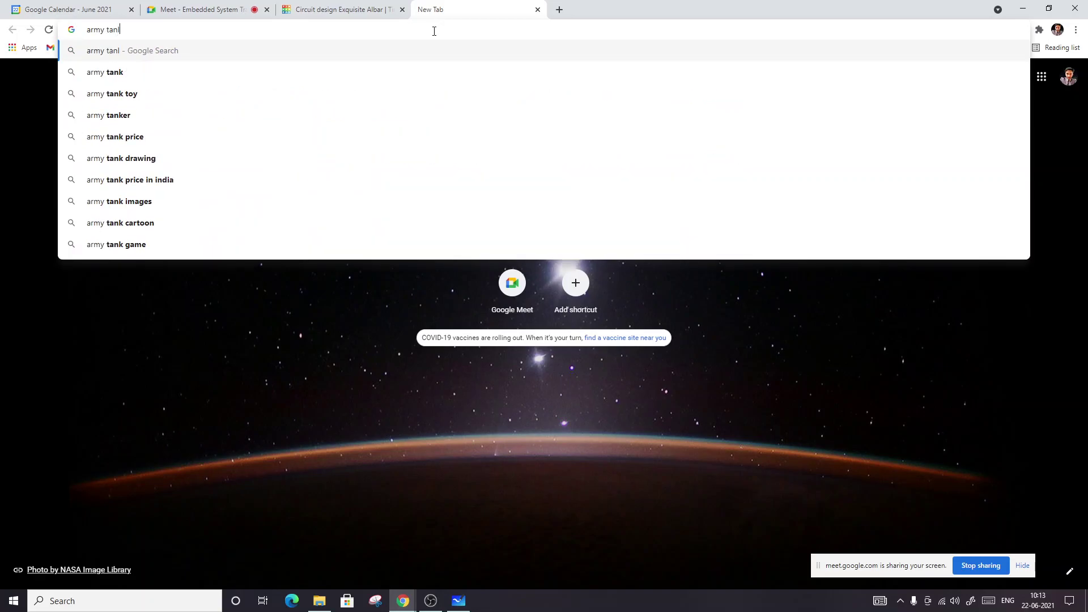
key("Return")
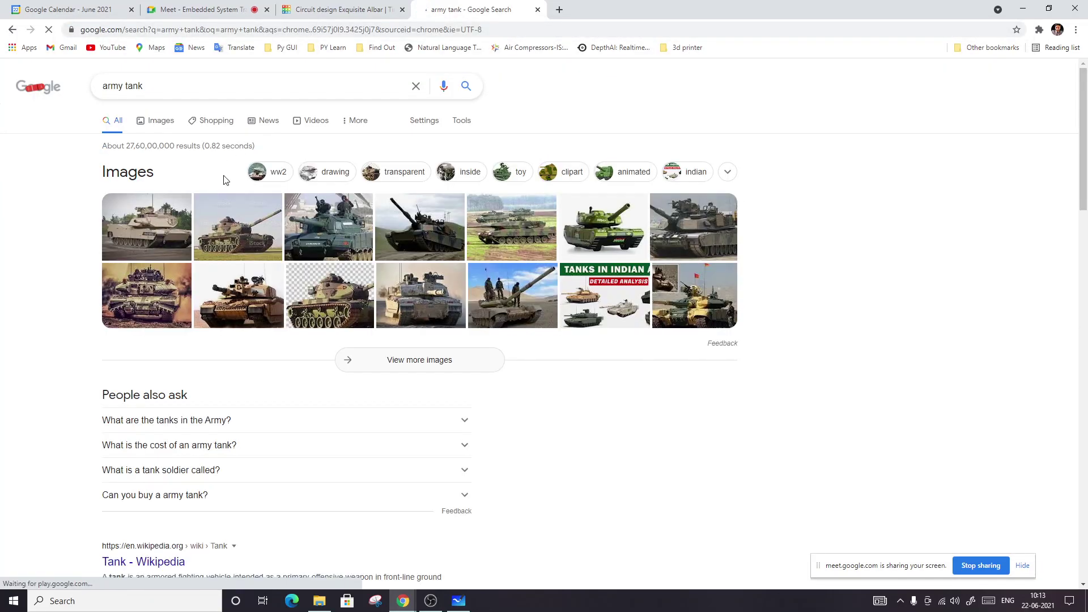
Look through the image results for the army tank search and copy the Hindustan Times picture of the yellow tank.
left_click(158, 119)
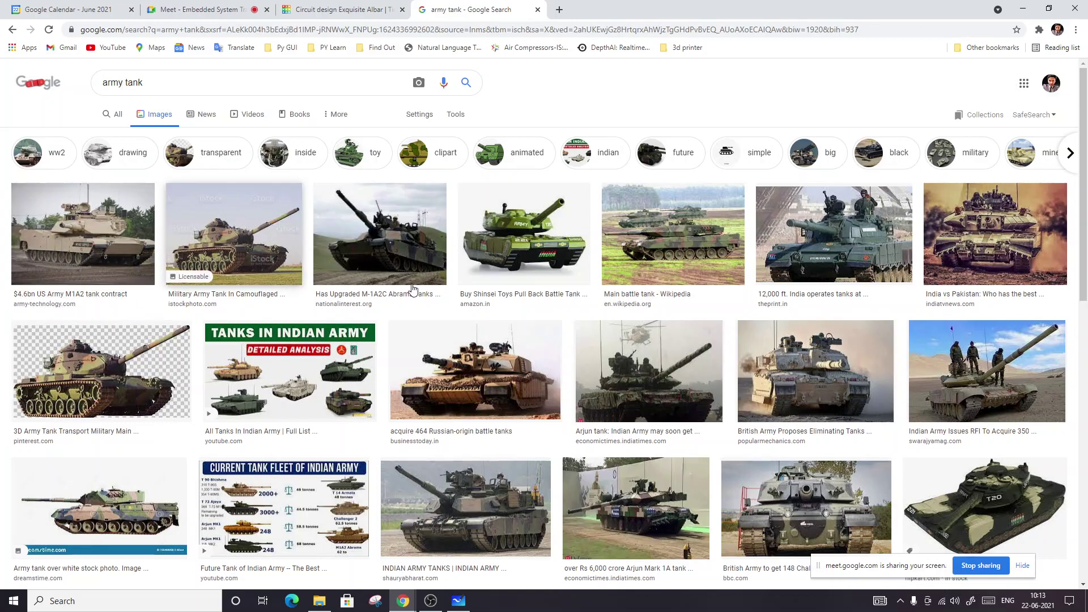
scroll(579, 393, "down", 5)
scroll(579, 392, "down", 4)
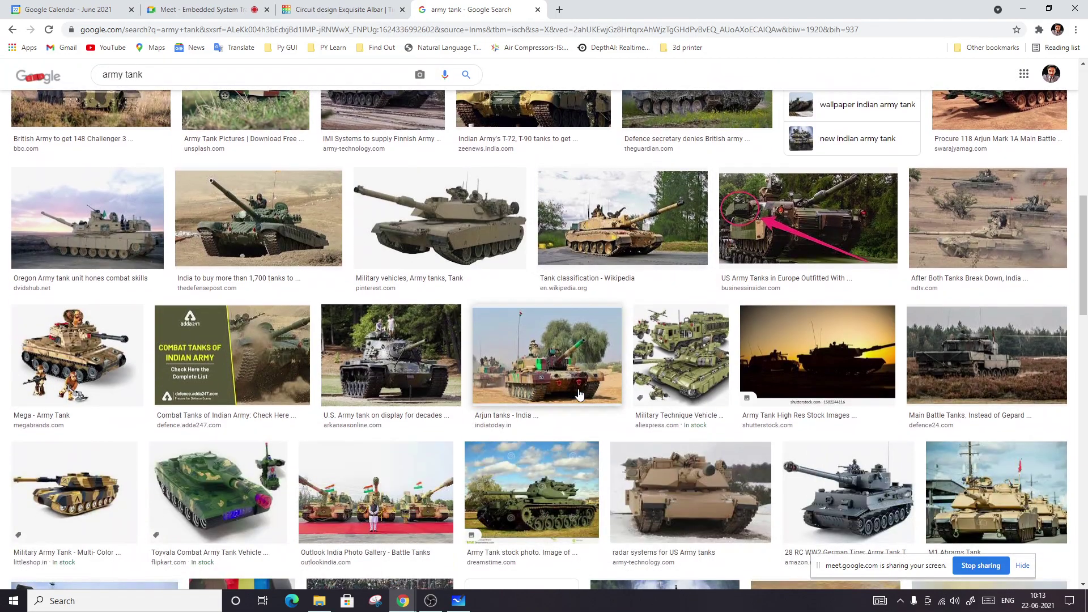
scroll(579, 395, "down", 4)
scroll(579, 395, "down", 3)
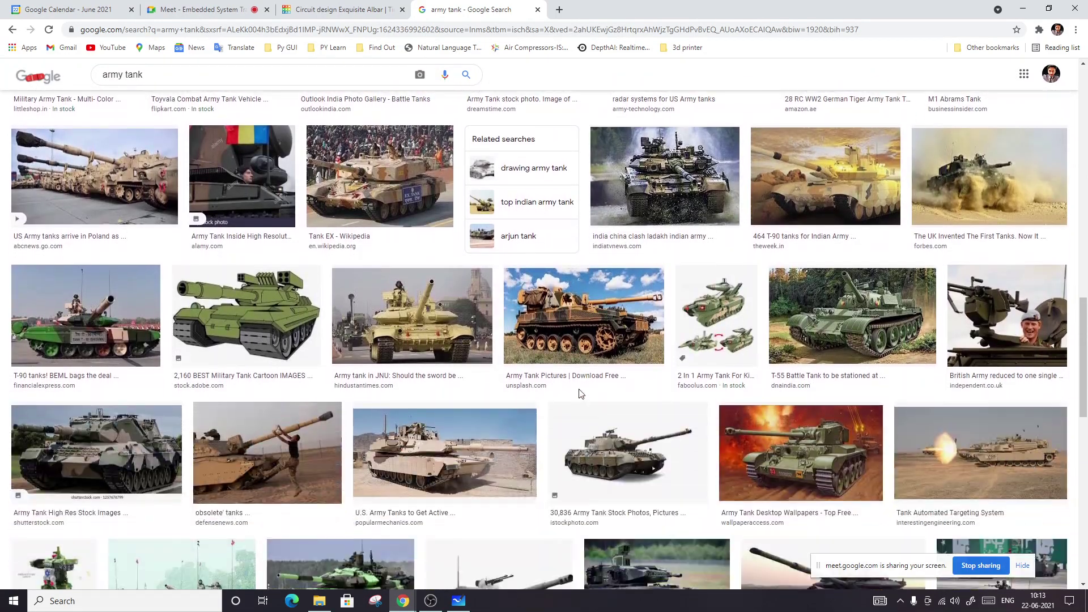
left_click(469, 363)
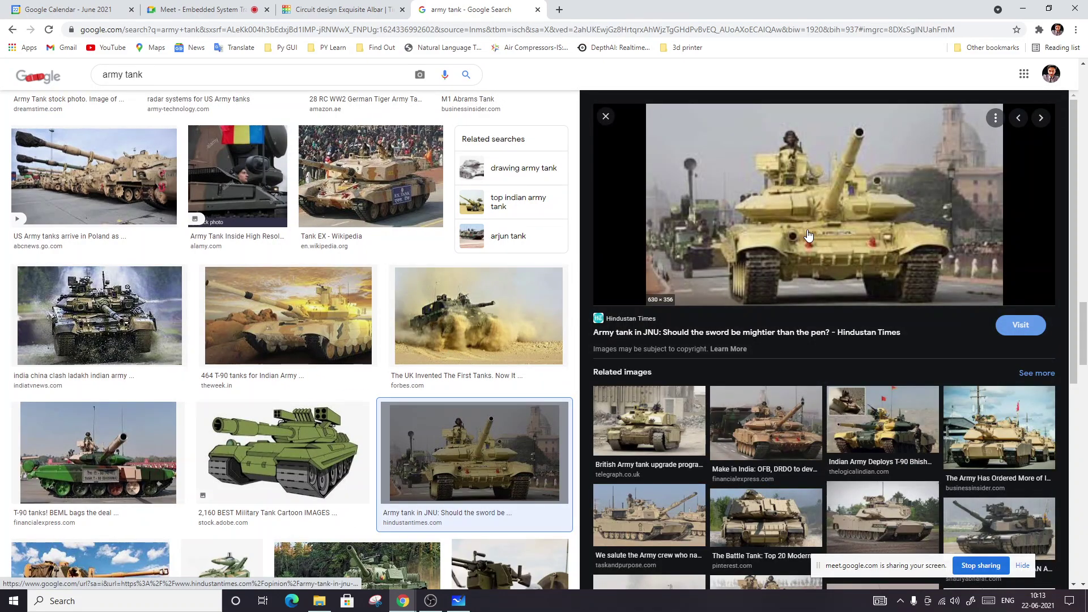
right_click(808, 234)
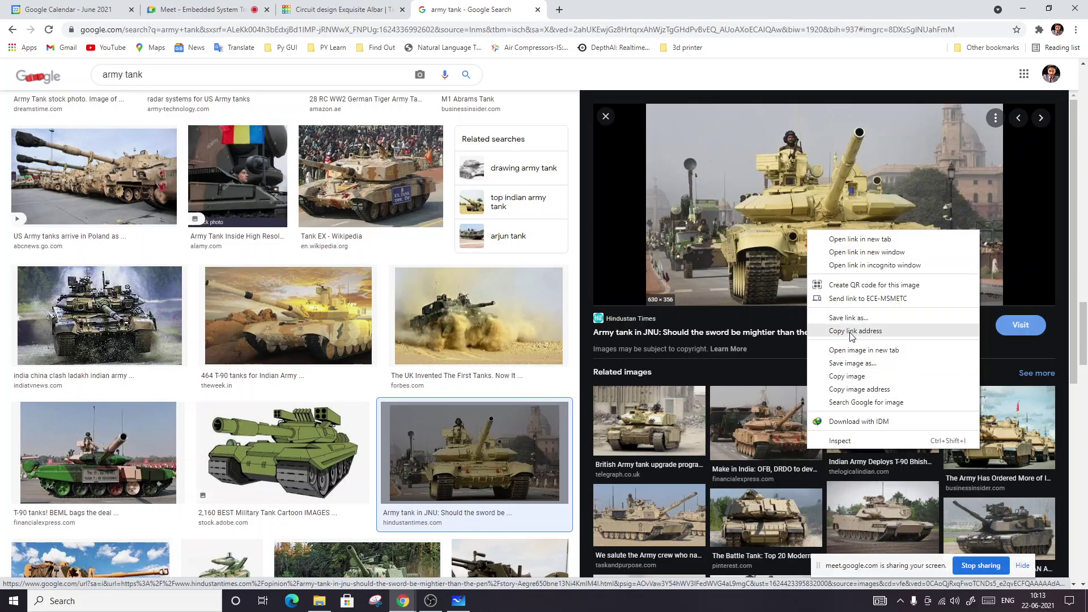
left_click(849, 376)
Switch to Microsoft Whiteboard, paste the copied tank picture left of the track sketch and enlarge it to about half the canvas width.
left_click(458, 600)
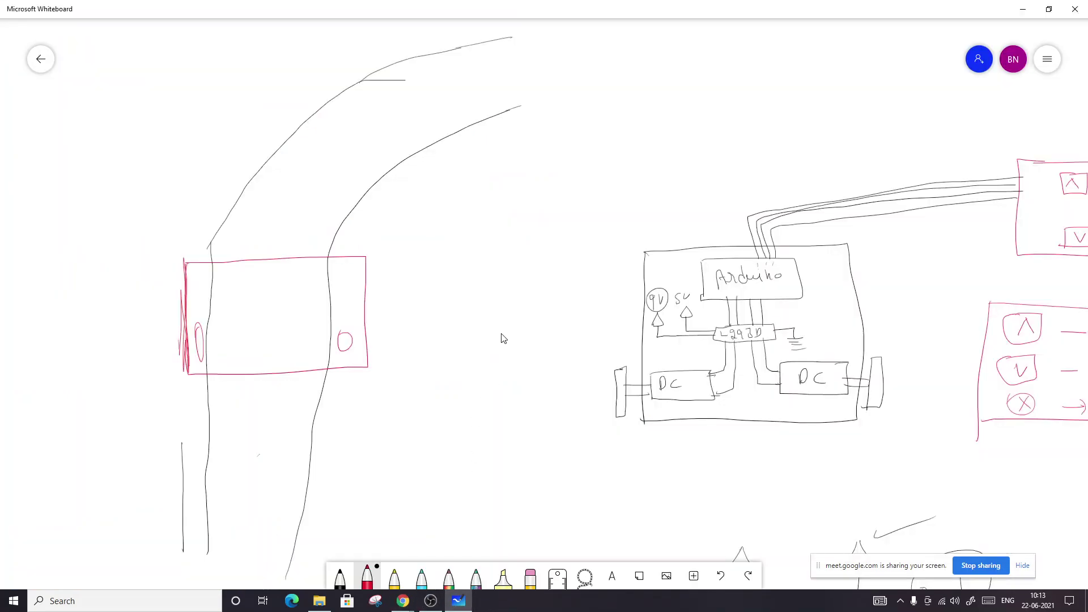
left_click_drag(496, 370, 699, 343)
scroll(328, 236, "left", 5)
right_click(251, 183)
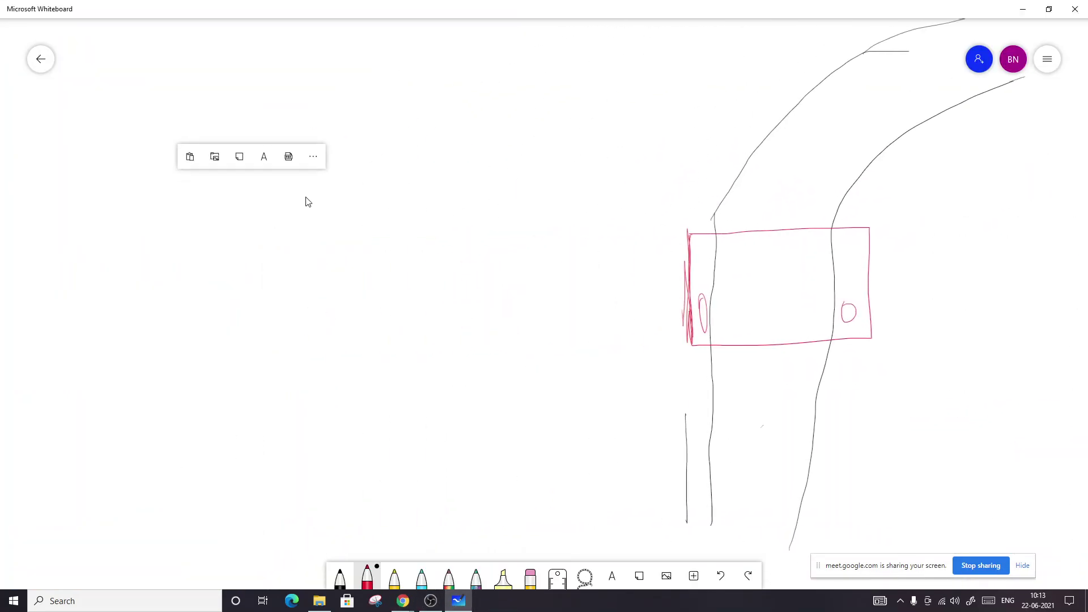
left_click(182, 153)
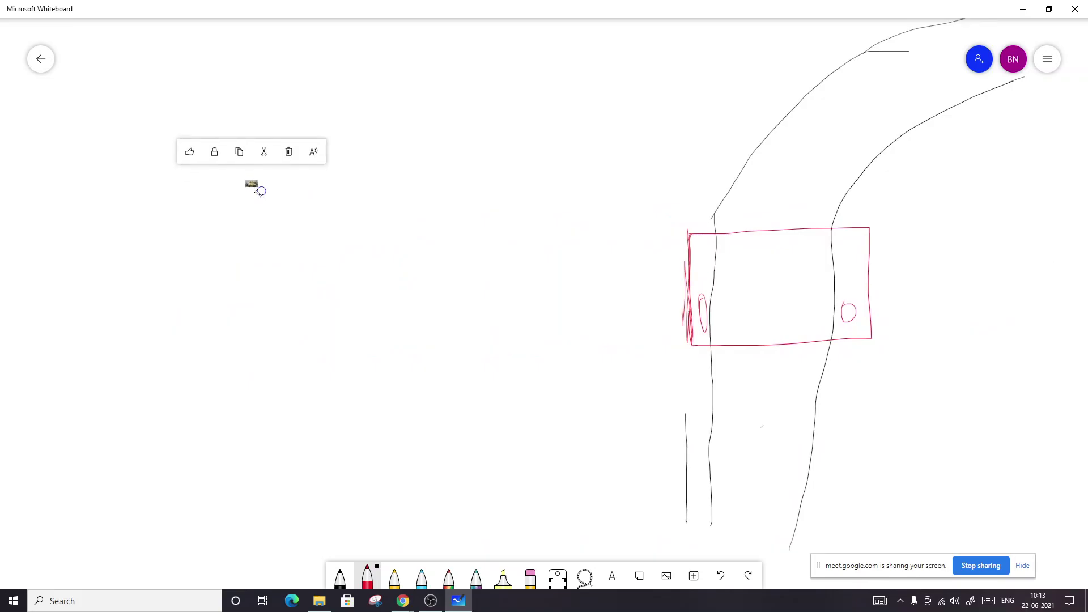
left_click_drag(261, 190, 565, 348)
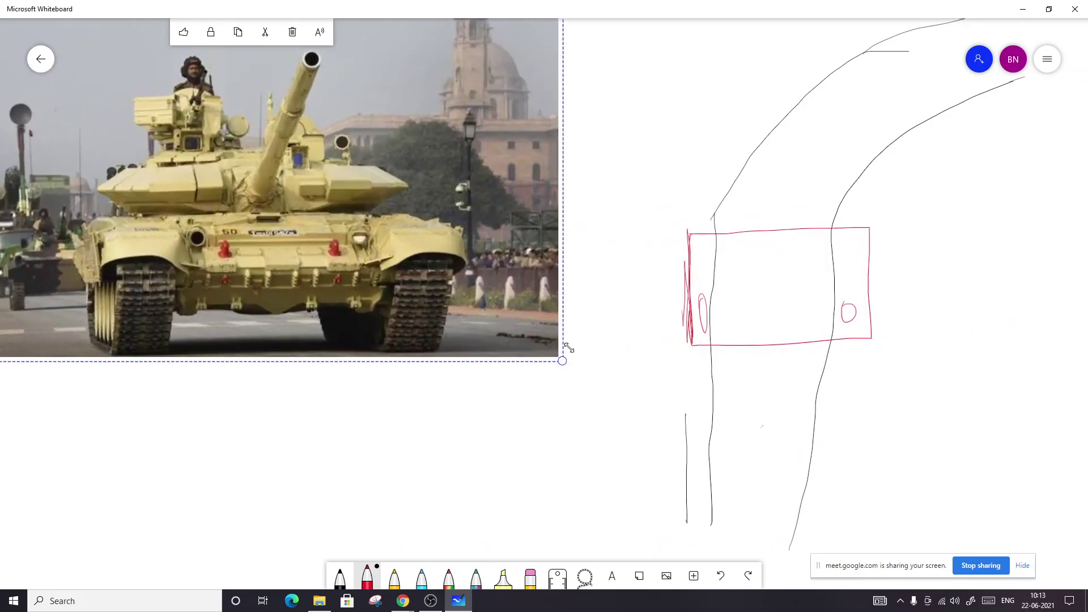
left_click(381, 476)
scroll(383, 476, "left", 3)
scroll(383, 476, "down", 3)
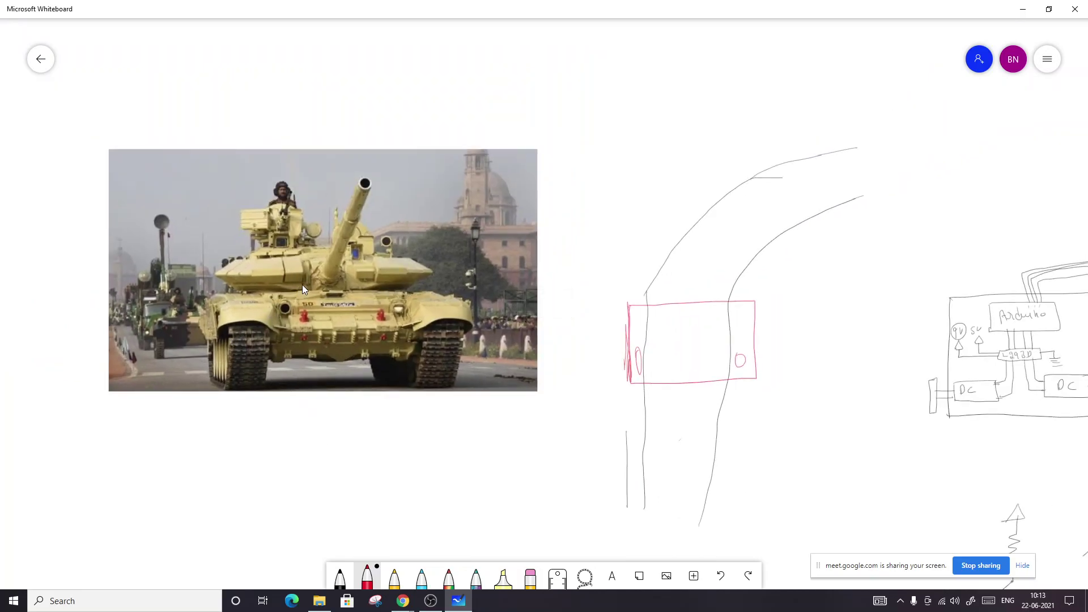
left_click(249, 337)
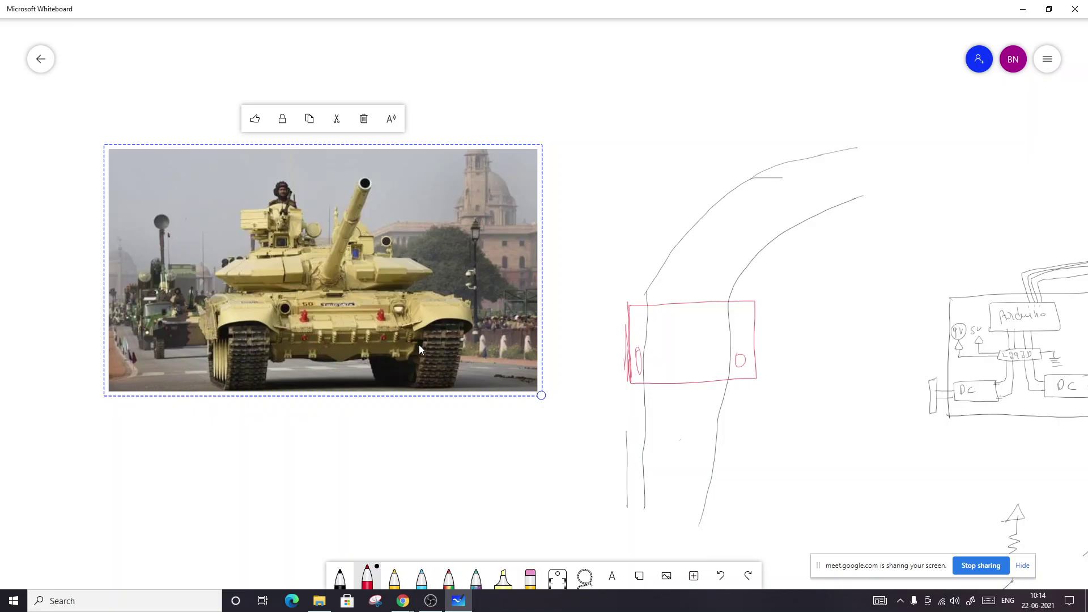
left_click(748, 345)
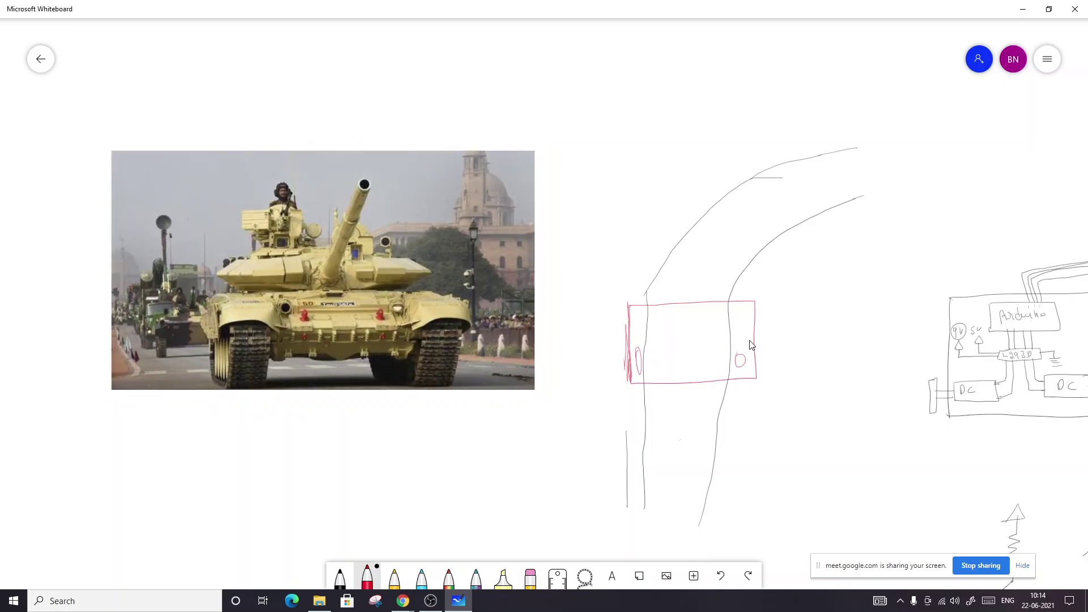
left_click(747, 383)
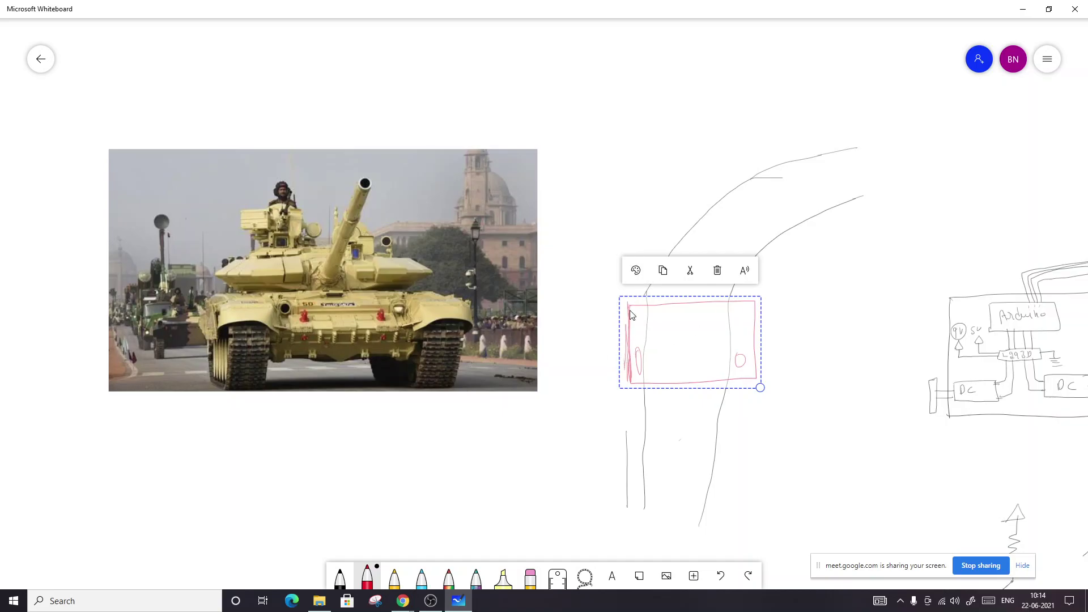
left_click(673, 419)
scroll(676, 385, "up", 3)
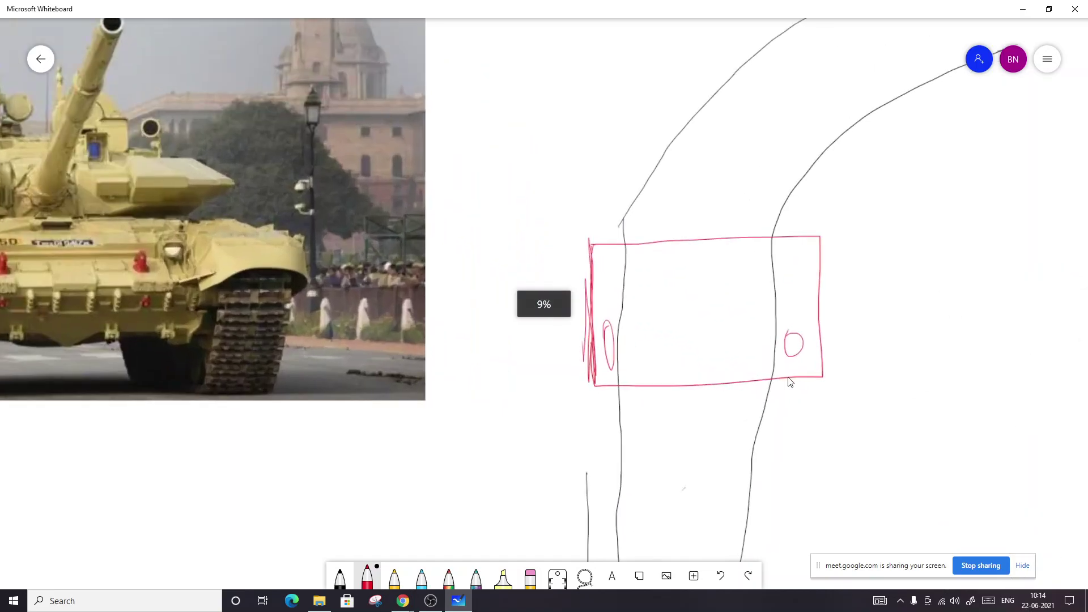
left_click(775, 360)
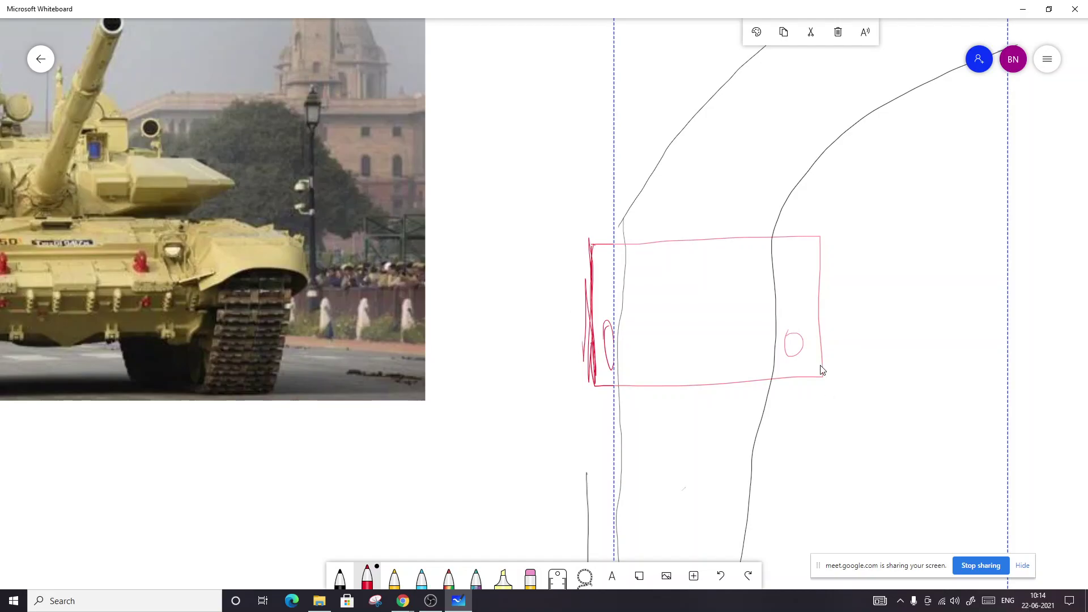
scroll(590, 354, "down", 10)
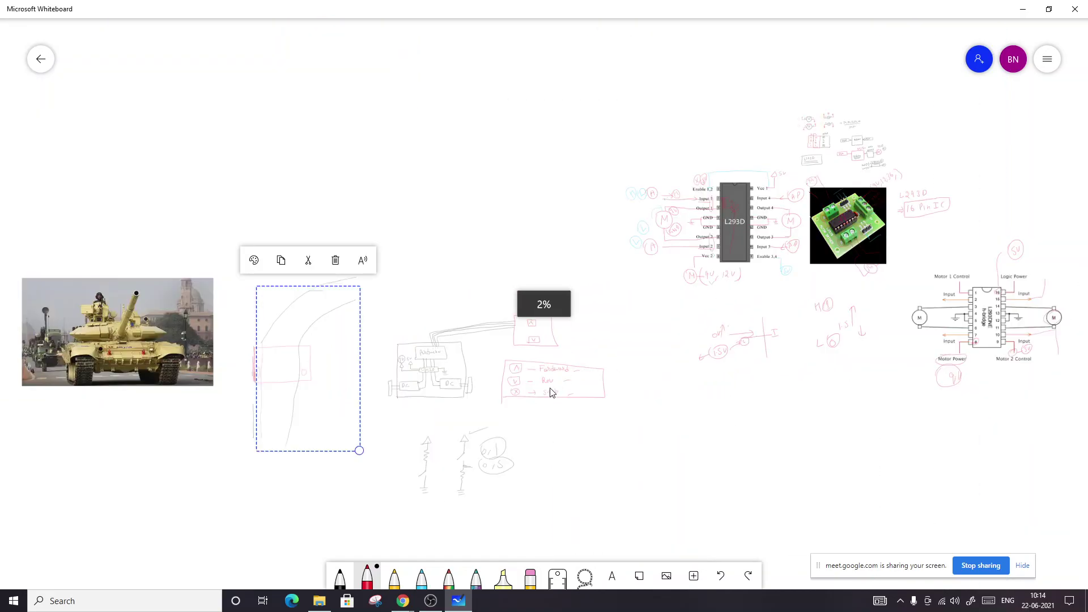
left_click(397, 482)
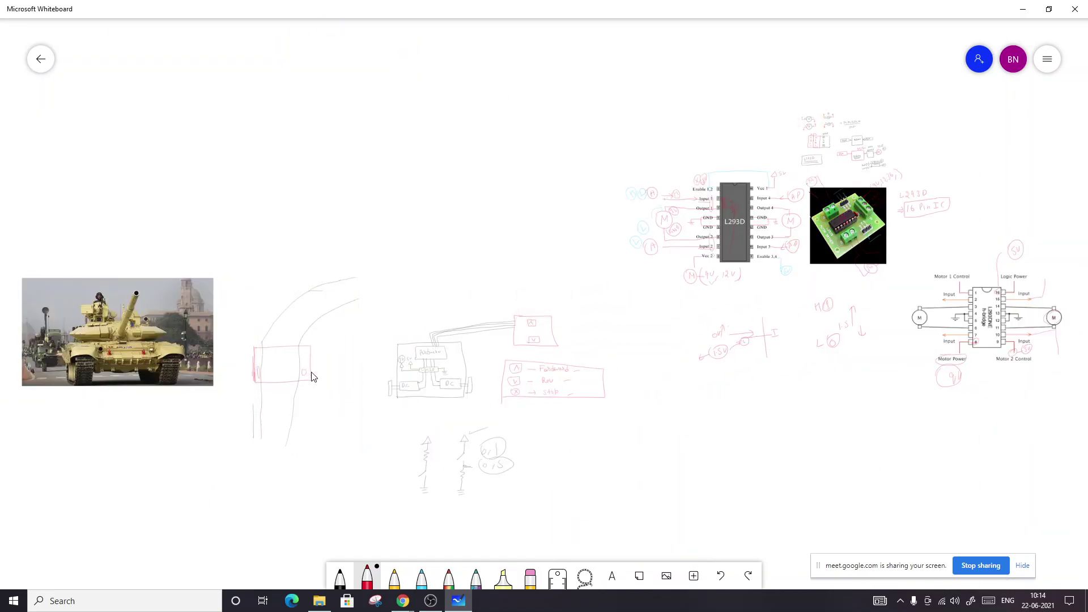
Shrink the red rectangle closer to the track lines and draw an upward arrow beside its left edge and a downward arrow beside its right edge.
scroll(313, 377, "up", 8)
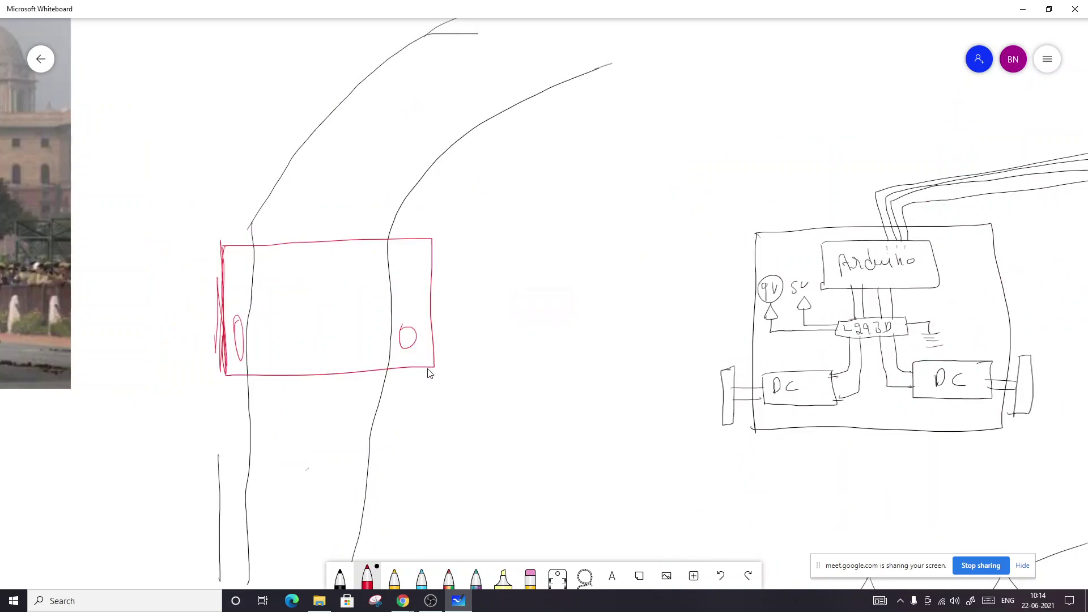
left_click(430, 373)
left_click_drag(439, 379, 417, 366)
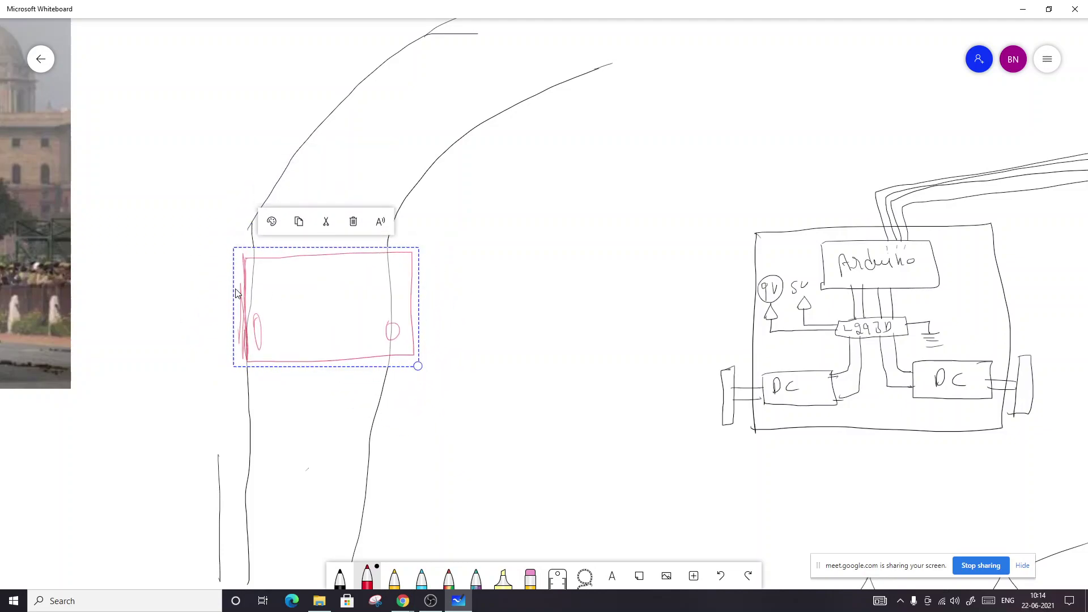
left_click_drag(237, 293, 238, 287)
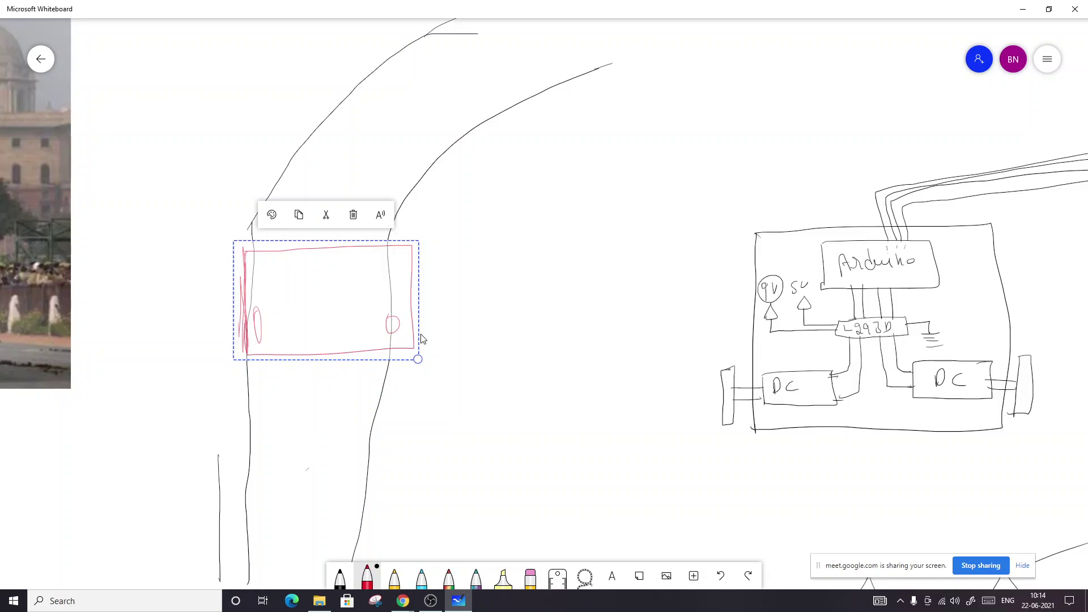
left_click_drag(207, 251, 207, 339)
left_click_drag(439, 256, 448, 345)
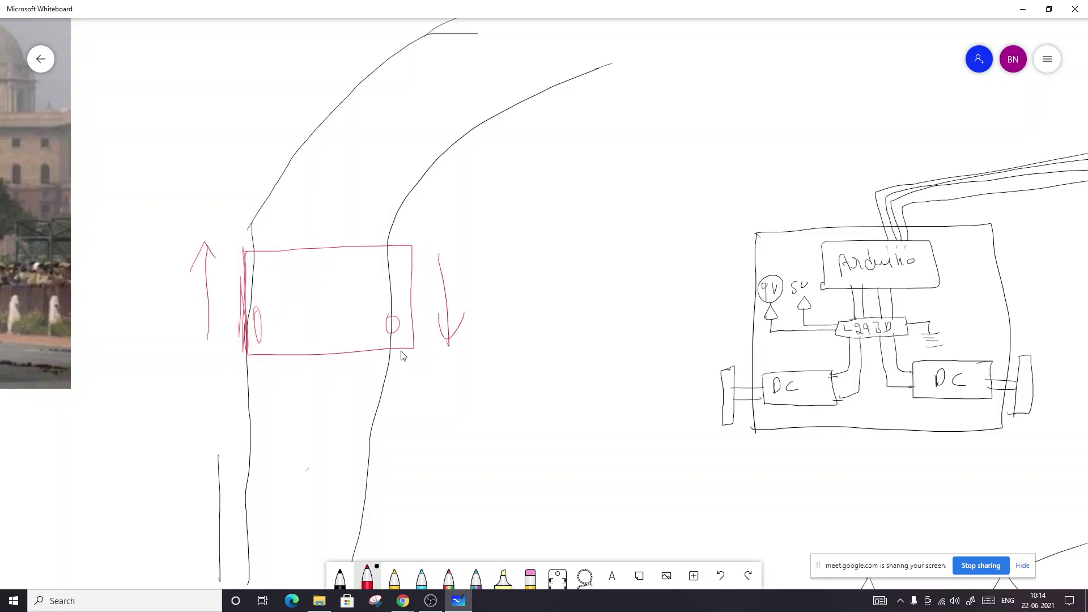
Scale down the red rectangle with its arrows so it fits between the track lines, and try rotating it clockwise.
left_click(413, 355)
mouse_move(467, 359)
left_mouse_down()
mouse_move(440, 413)
mouse_move(375, 458)
mouse_move(432, 403)
mouse_move(415, 447)
mouse_move(445, 383)
mouse_move(451, 260)
mouse_move(442, 232)
mouse_move(427, 343)
mouse_move(394, 440)
mouse_move(447, 364)
mouse_move(348, 6)
mouse_move(425, 213)
mouse_move(429, 342)
left_mouse_up()
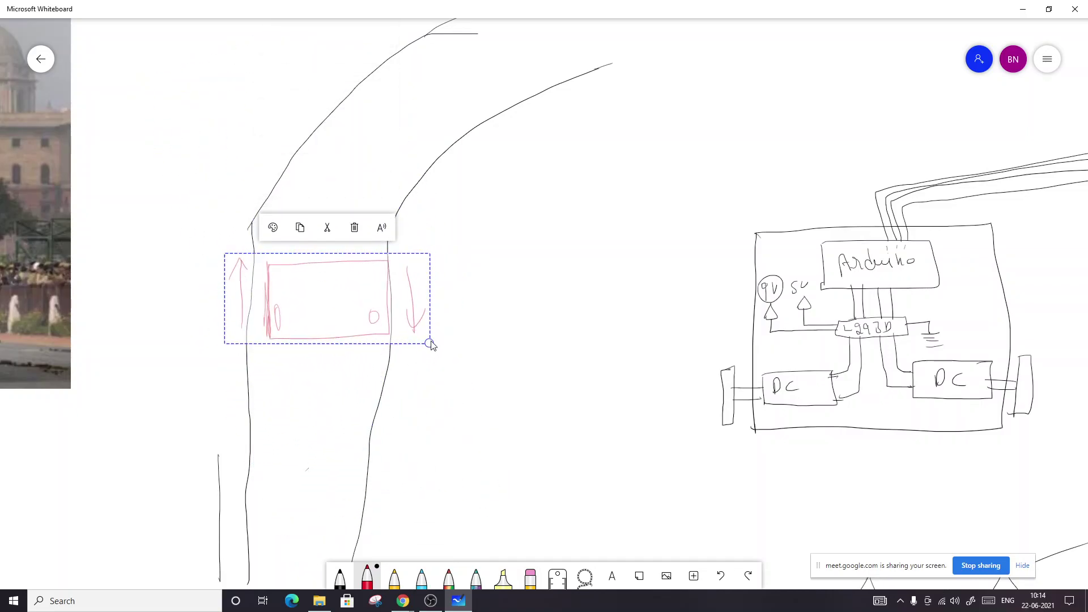
left_click_drag(429, 342, 429, 358)
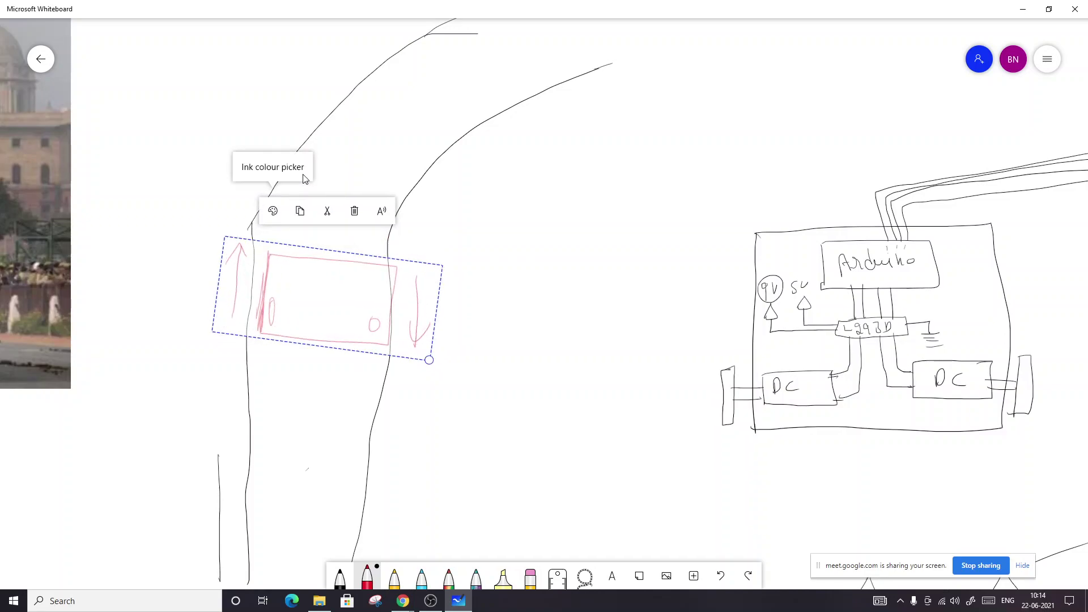
left_click_drag(429, 361, 435, 341)
left_click(470, 296)
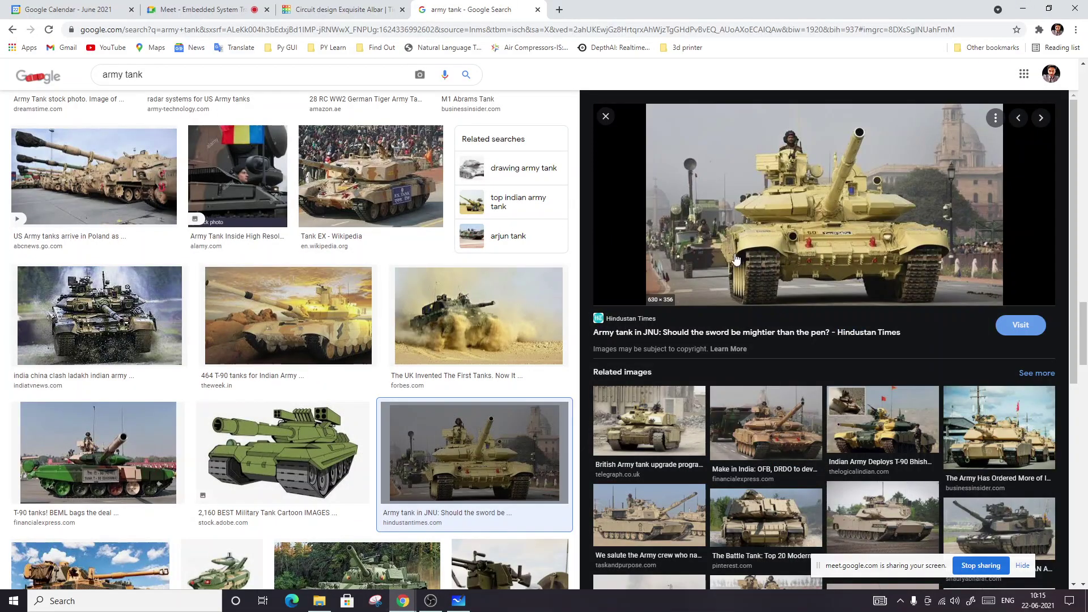
Switch to the Google Meet call in Chrome and admit the participant waiting to join.
left_click(249, 5)
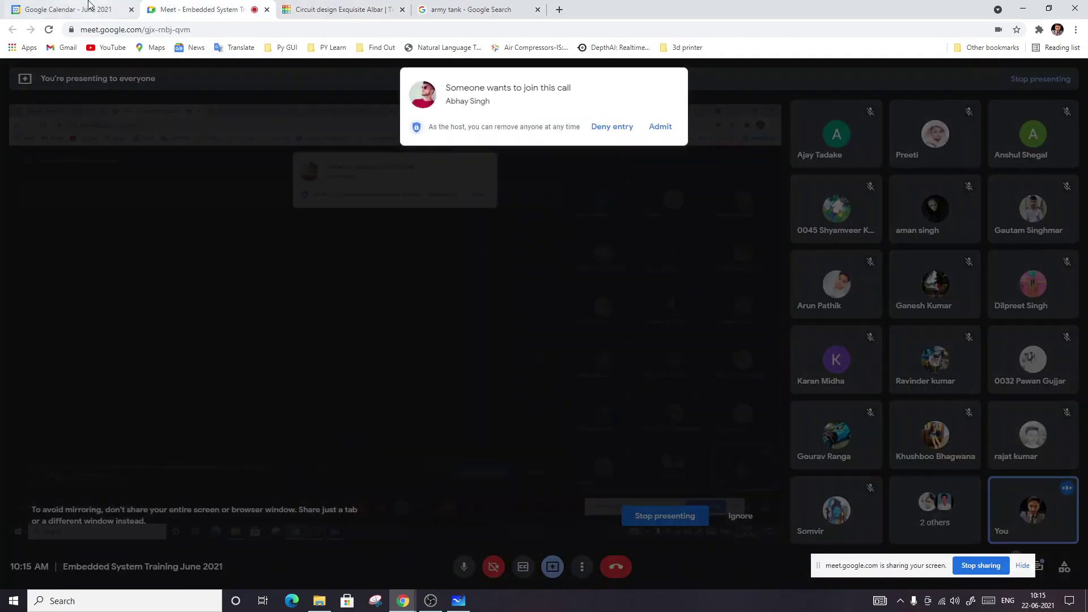
left_click(68, 9)
left_click(199, 9)
left_click(655, 130)
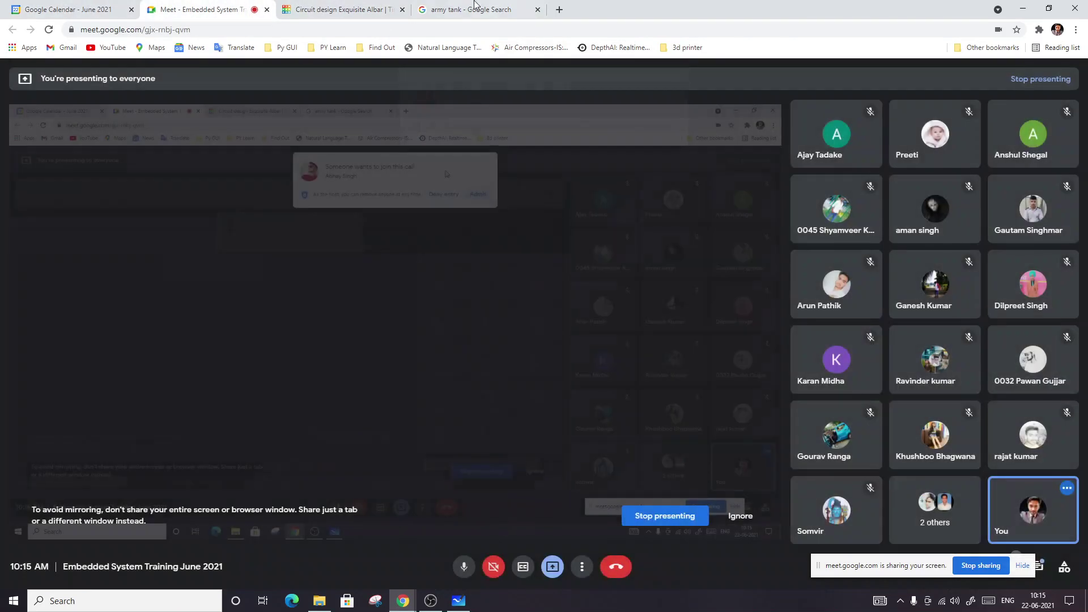
Search Google for "line follower robot" in a new tab.
left_click(473, 9)
left_click(560, 9)
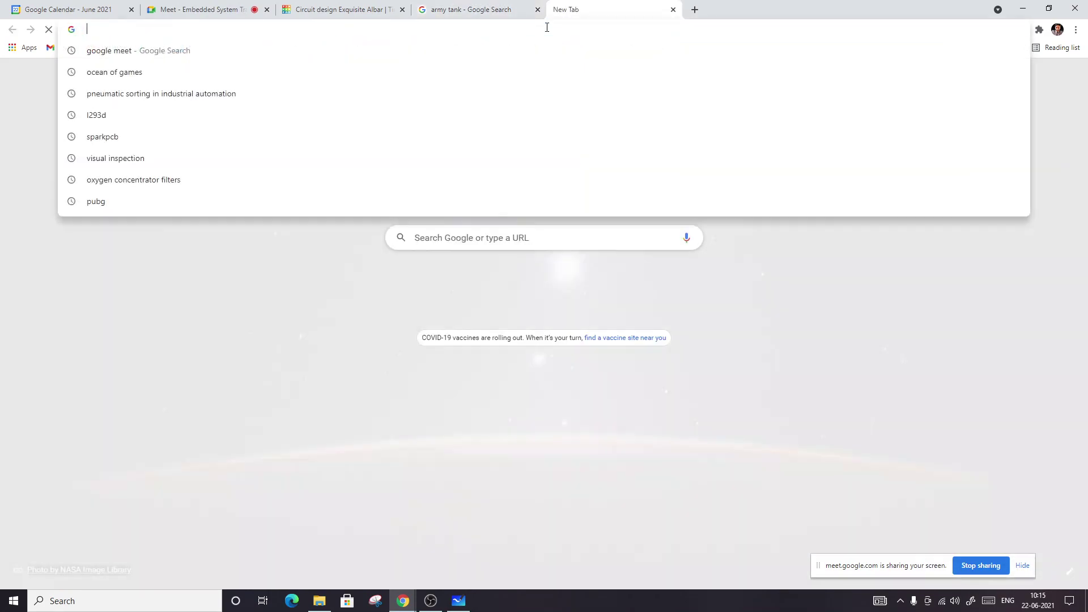
type("line ")
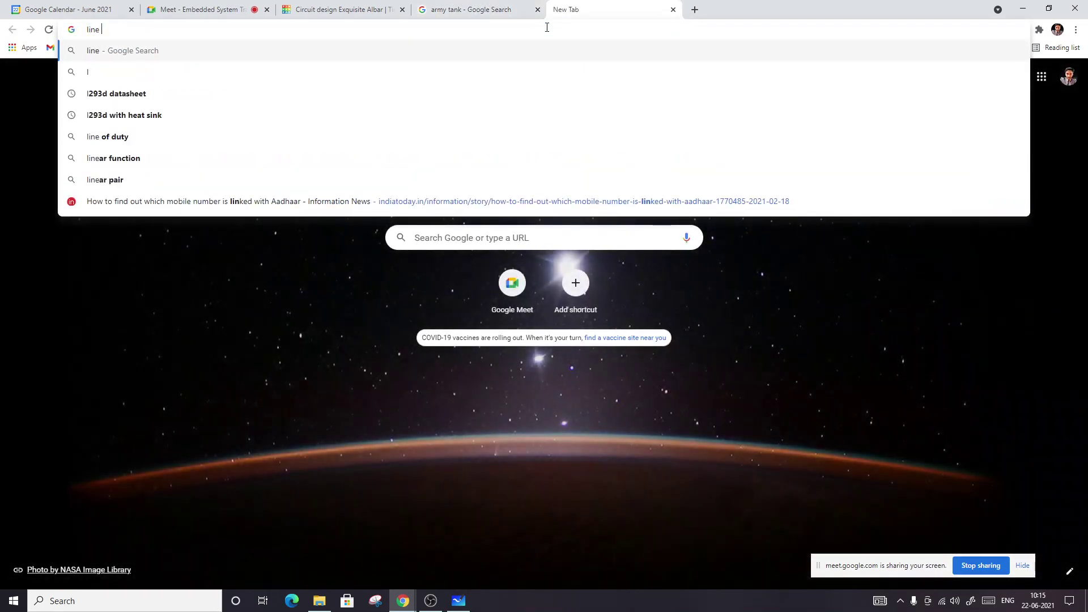
type("follower robo")
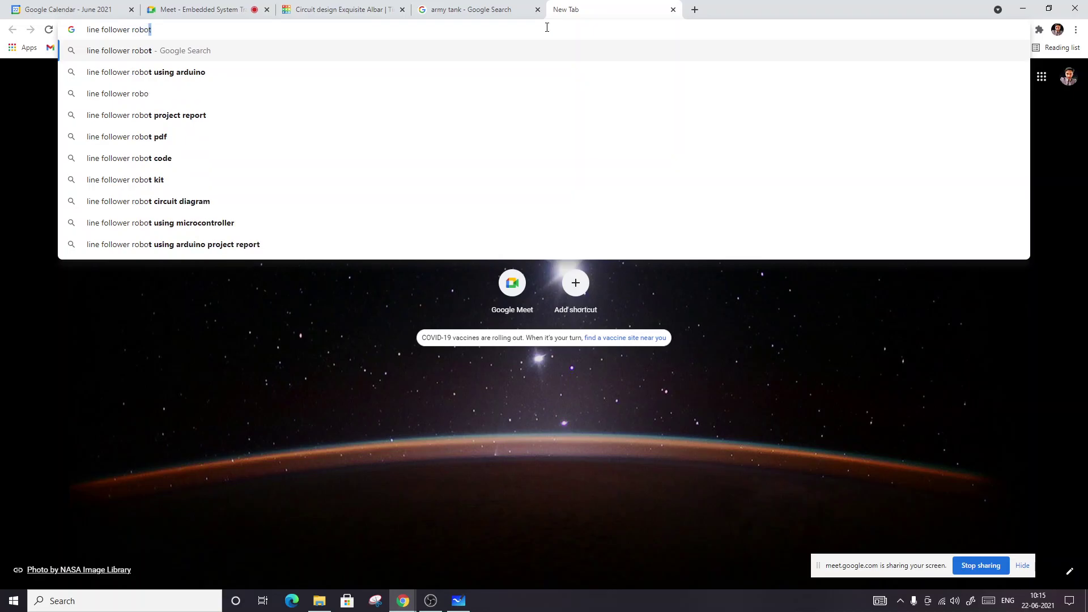
key("Return")
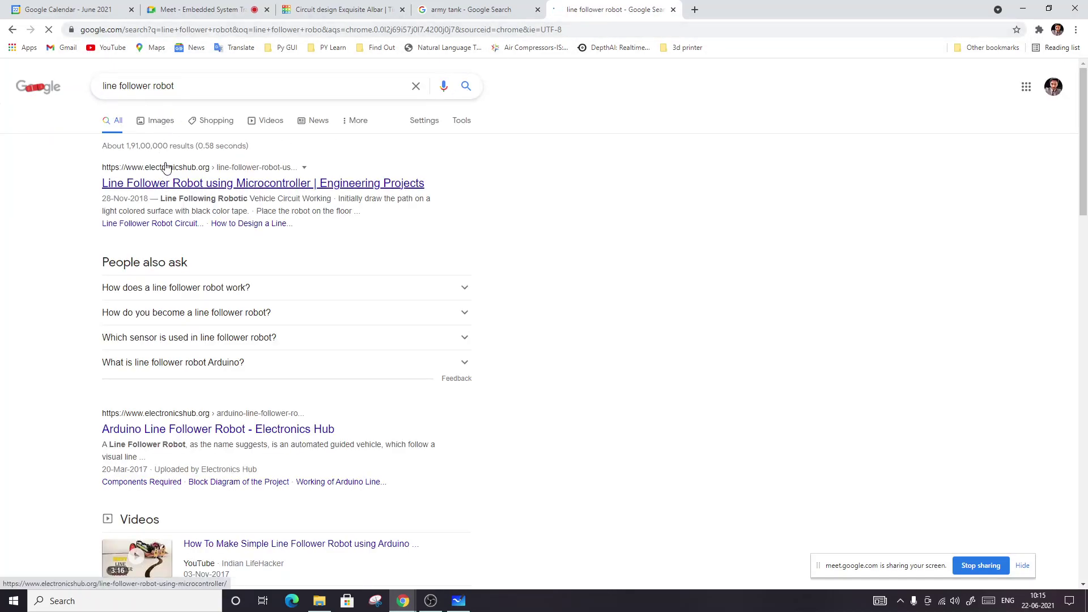
Play "How To Make Simple Line Follower Robot using Arduino" from the video results, skipping the ad and the opening seconds.
middle_click(270, 121)
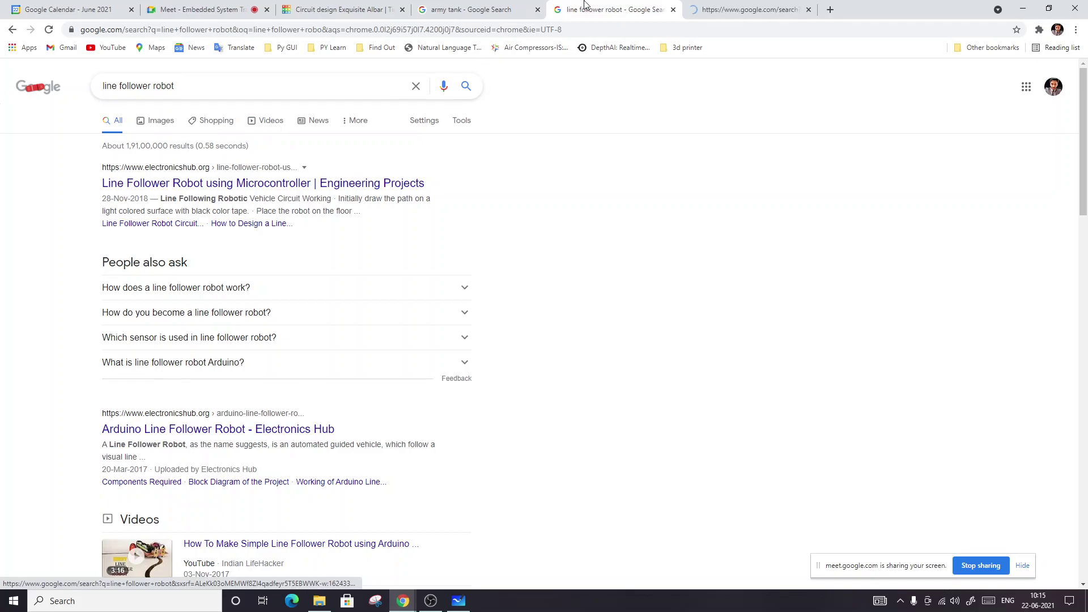
key("ctrl+Tab")
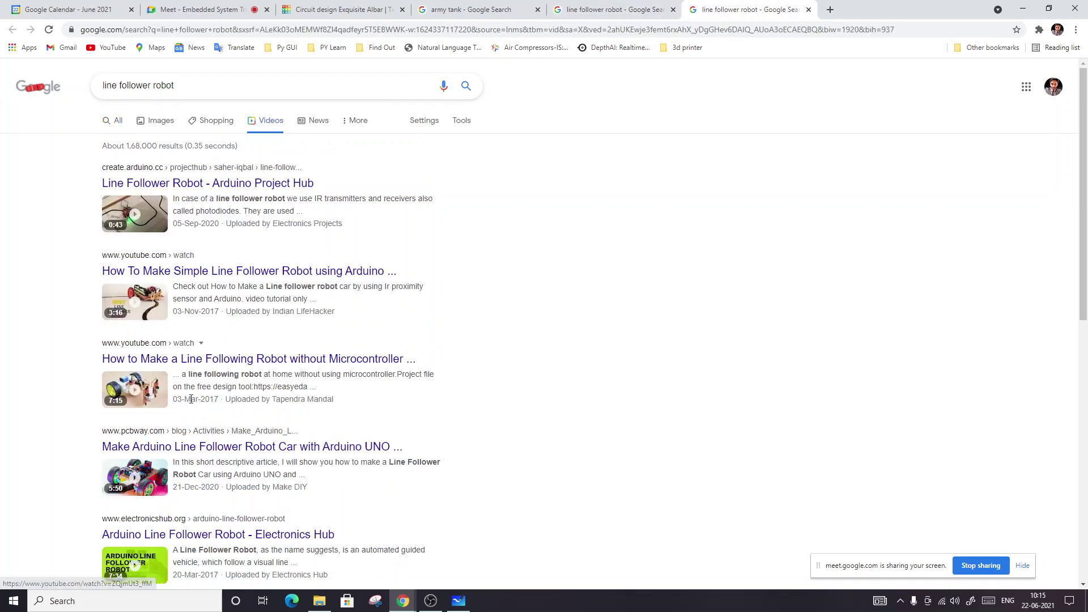
left_click(235, 272)
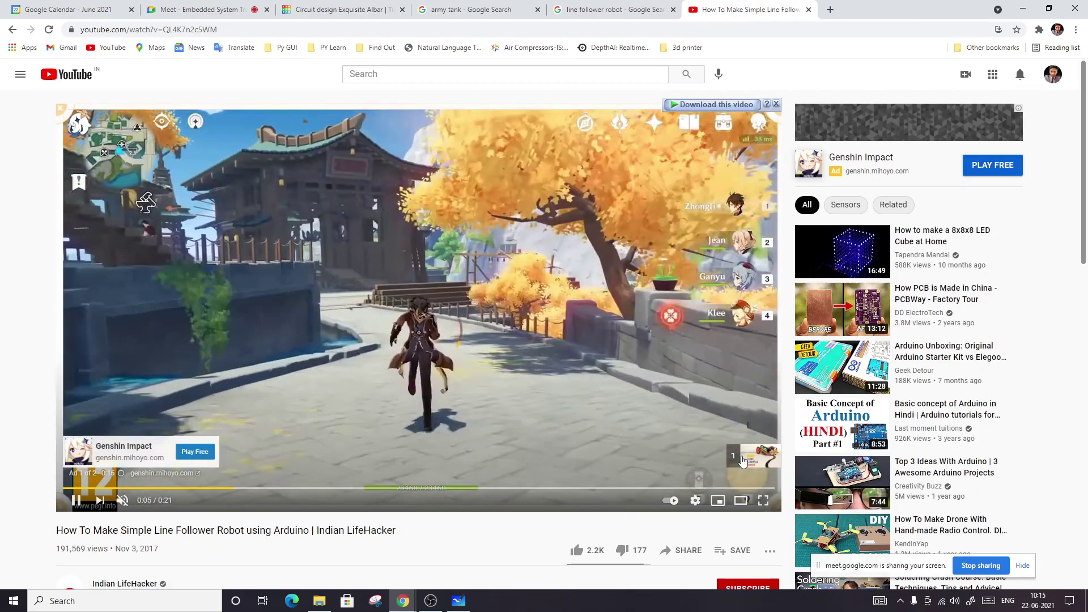
left_click(743, 457)
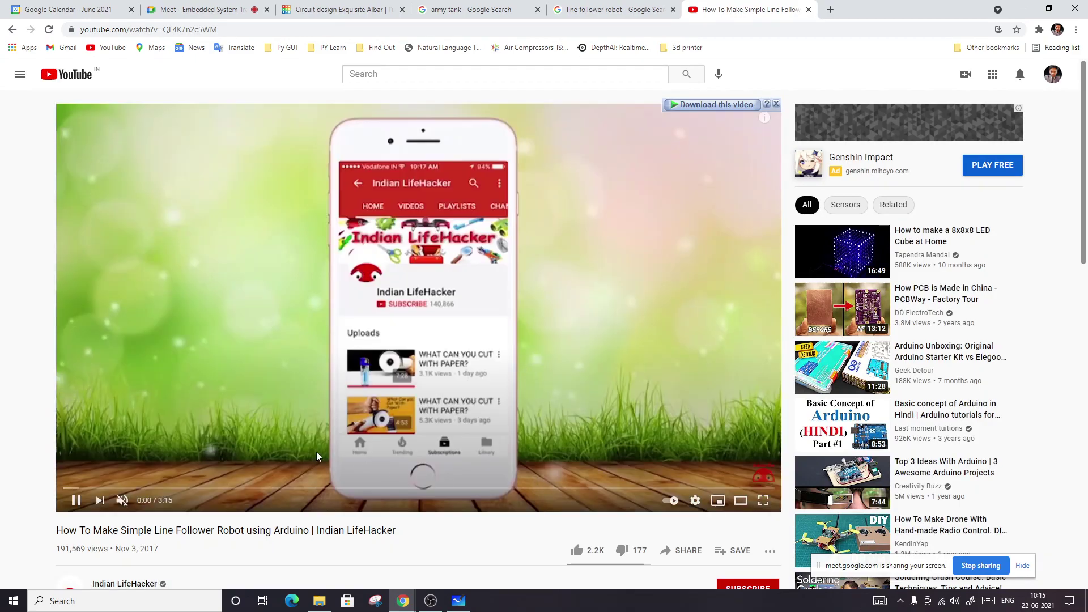
left_click(95, 489)
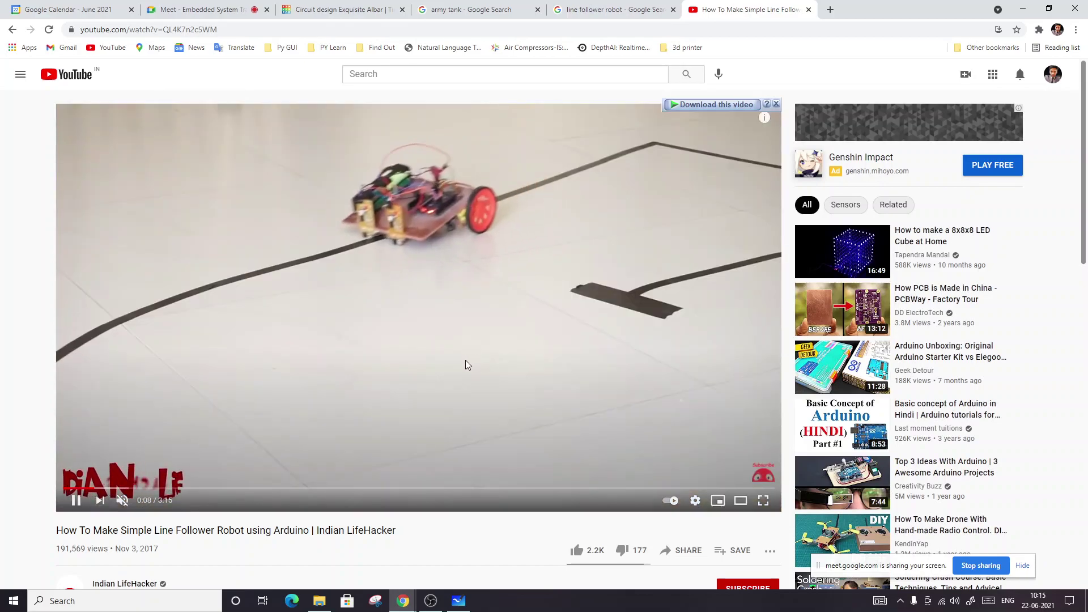
Rewind the line follower video to its opening seconds and replay the robot's run, pausing to examine its movement.
left_click(465, 364)
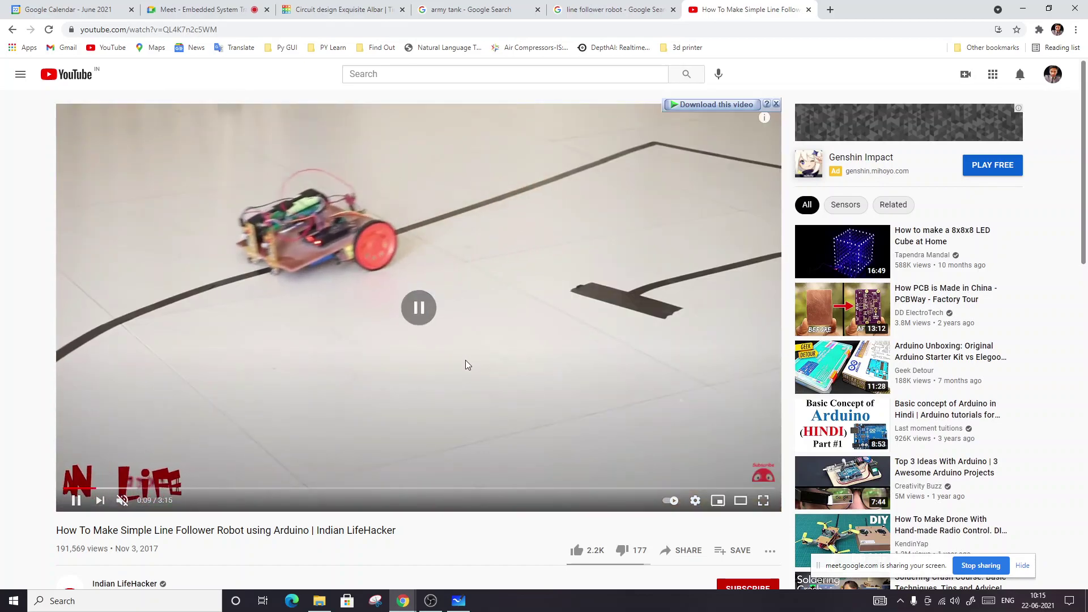
left_click(81, 489)
left_click(374, 353)
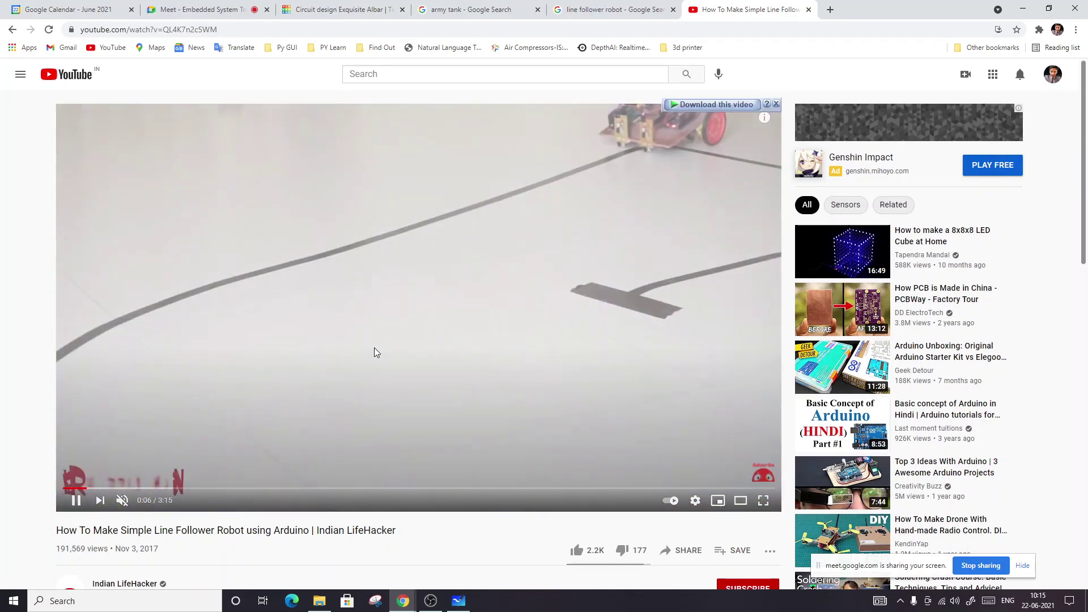
left_click(374, 353)
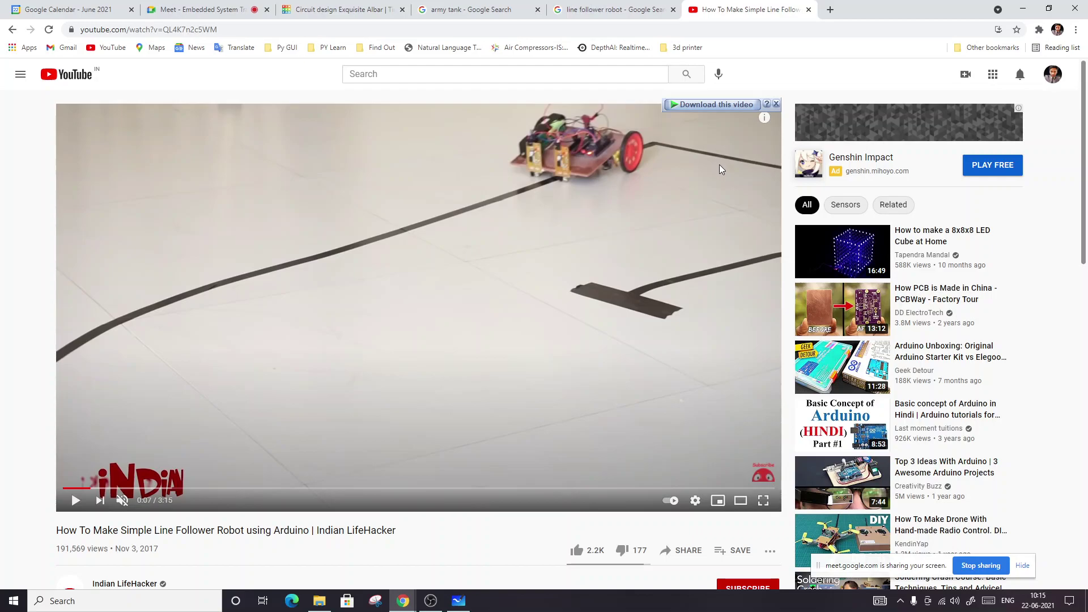
left_click(284, 389)
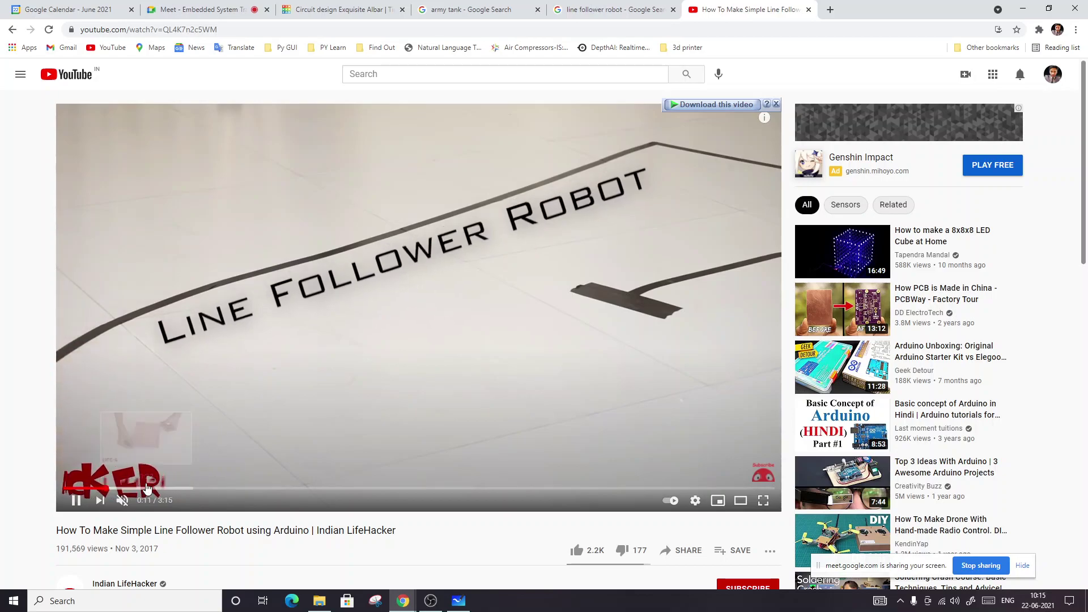
Skip ahead to the robot's track run near the end of the video, pausing at the sharp corner before resuming.
left_click(170, 488)
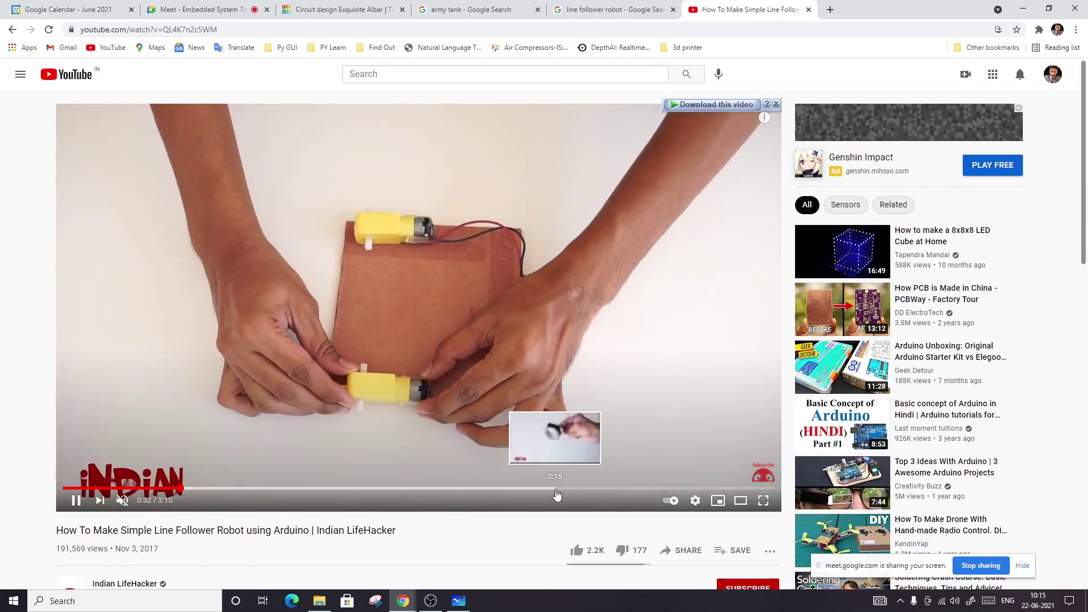
left_click_drag(608, 489, 628, 488)
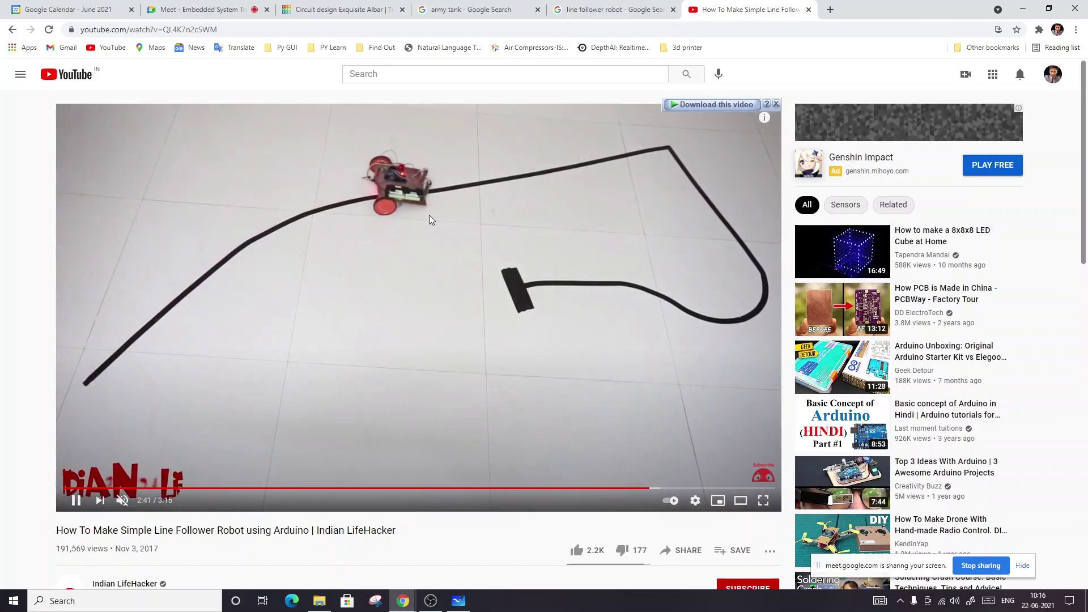
left_click(694, 213)
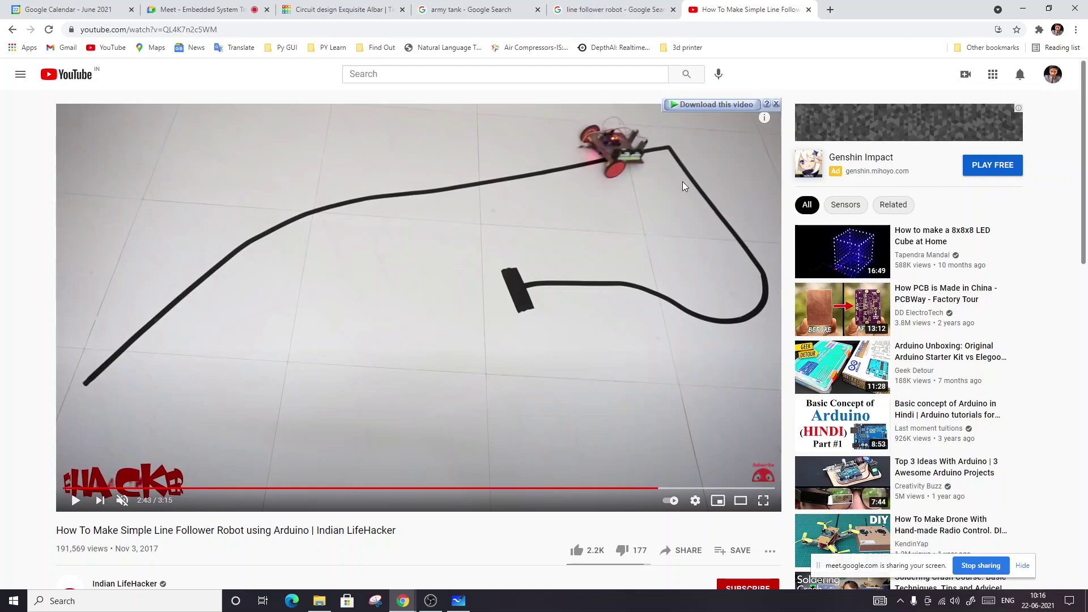
left_click(589, 365)
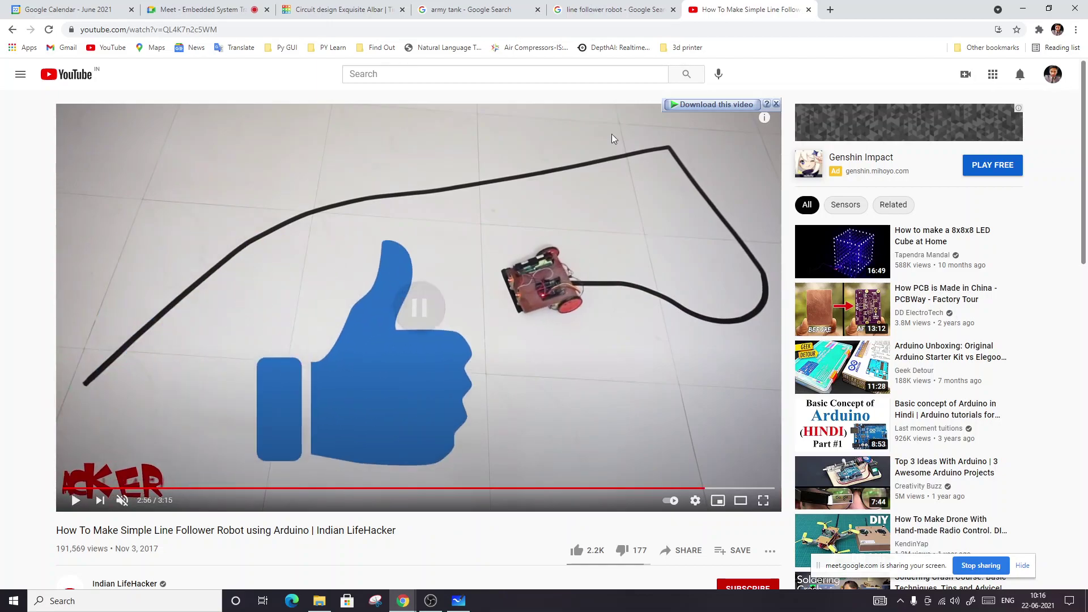
Switch back to the Tinkercad circuit design and open its Arduino code.
left_click(616, 8)
left_click(473, 9)
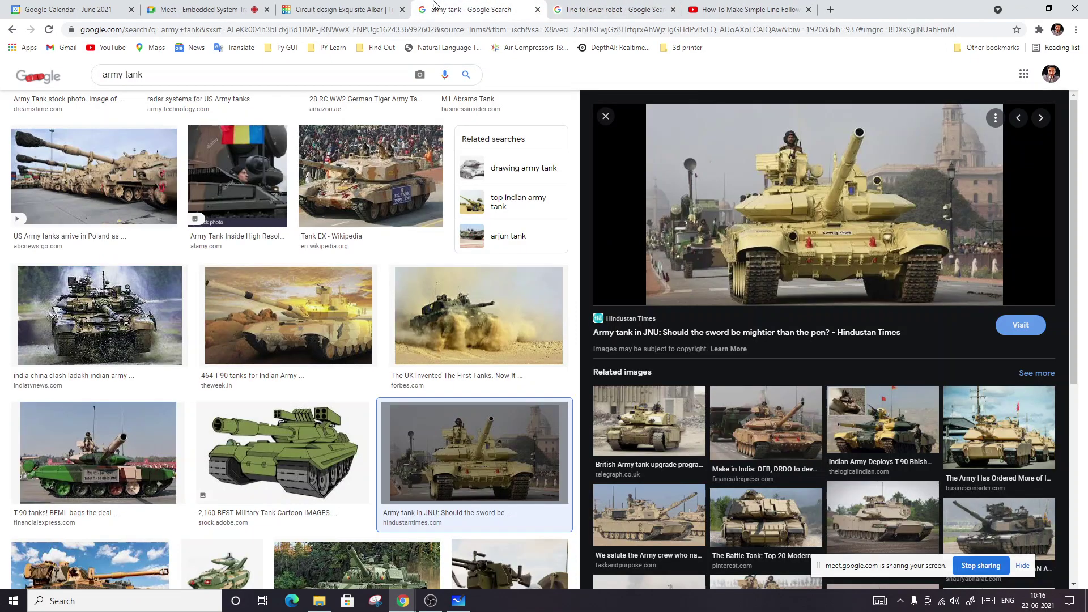
left_click(199, 9)
left_click(458, 601)
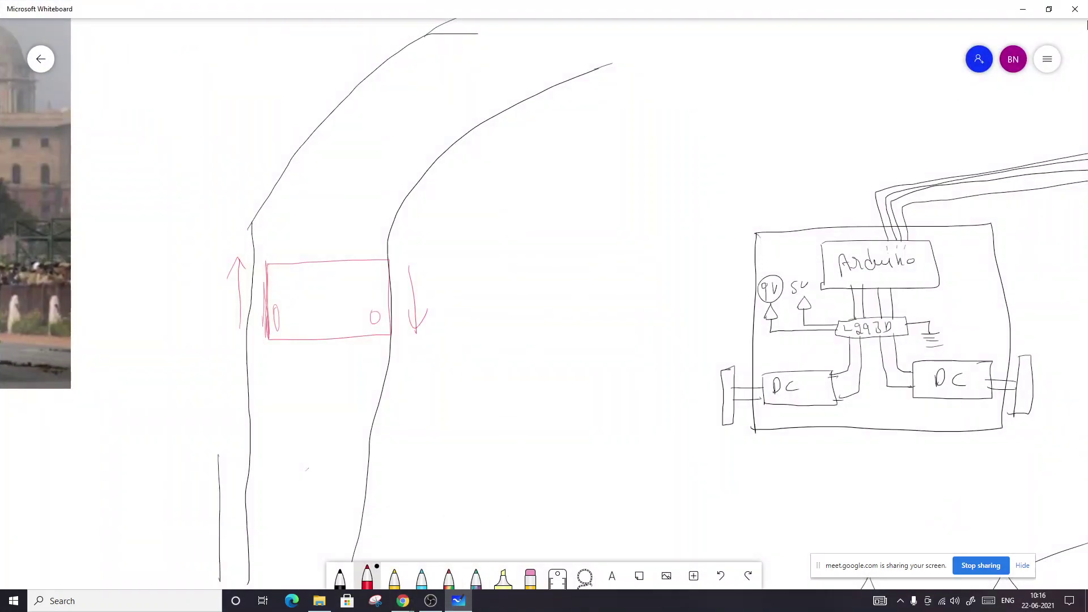
left_click(1022, 9)
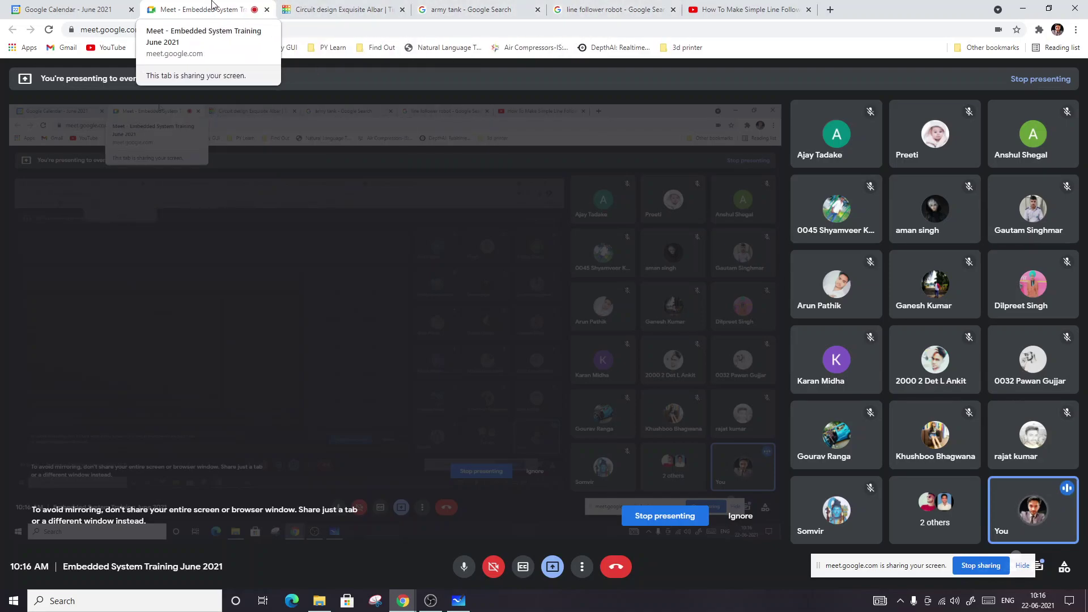
left_click(340, 7)
scroll(753, 355, "down", 1)
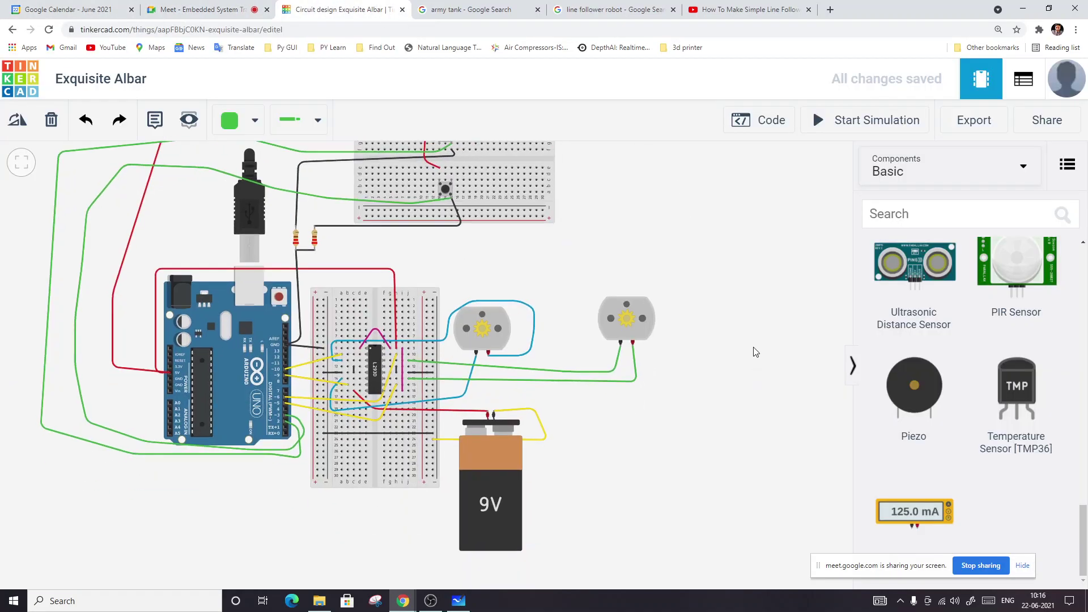
left_click(751, 130)
Declare robo_right() below the robo_rv() declaration and add its empty int function definition at the end of the code.
scroll(765, 283, "down", 6)
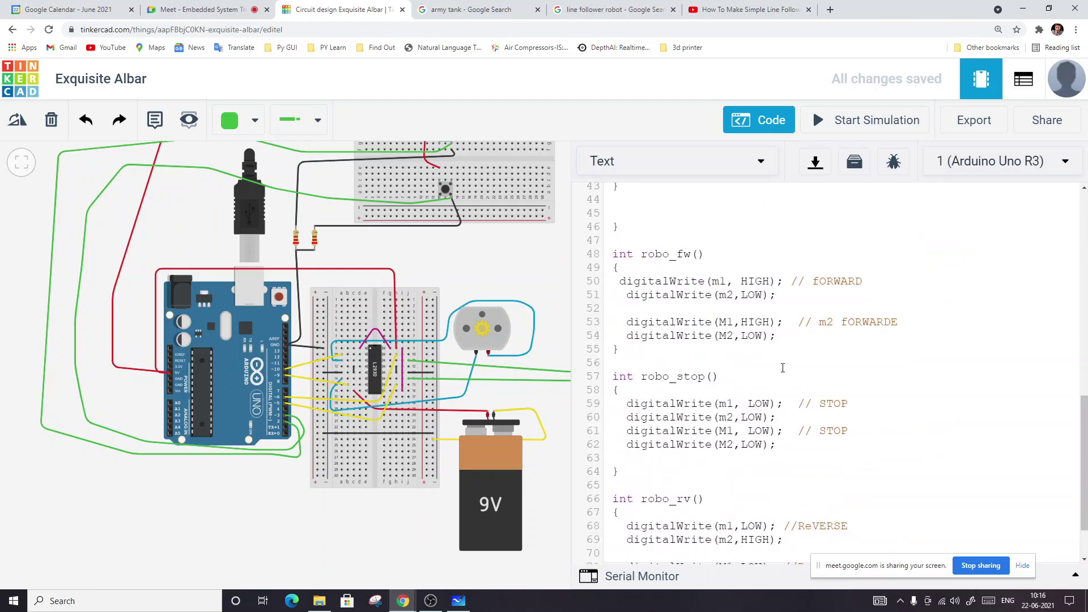
scroll(783, 366, "up", 10)
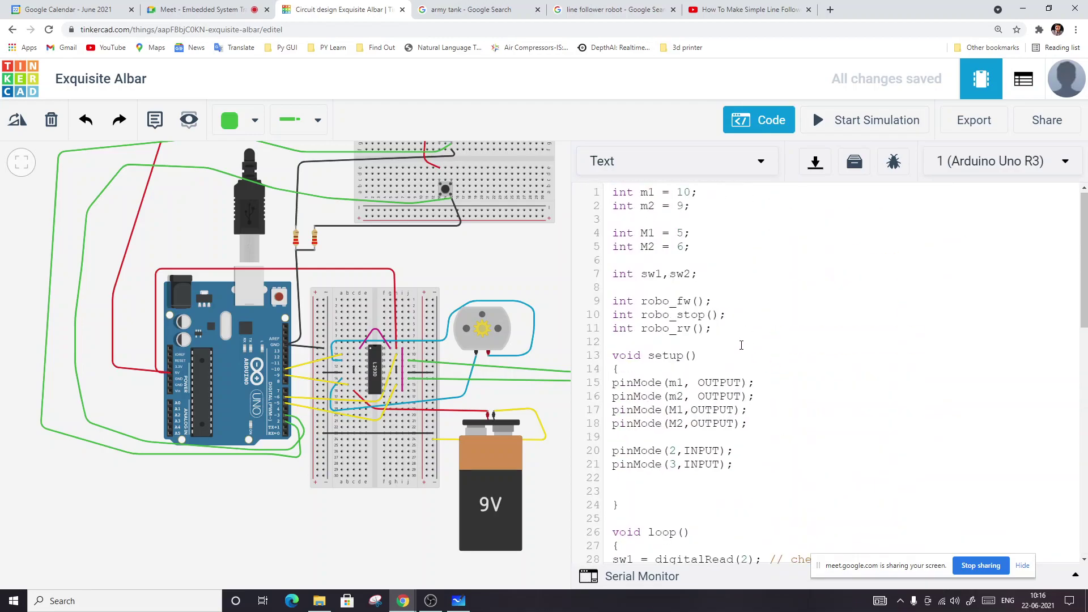
left_click(733, 324)
key("Return")
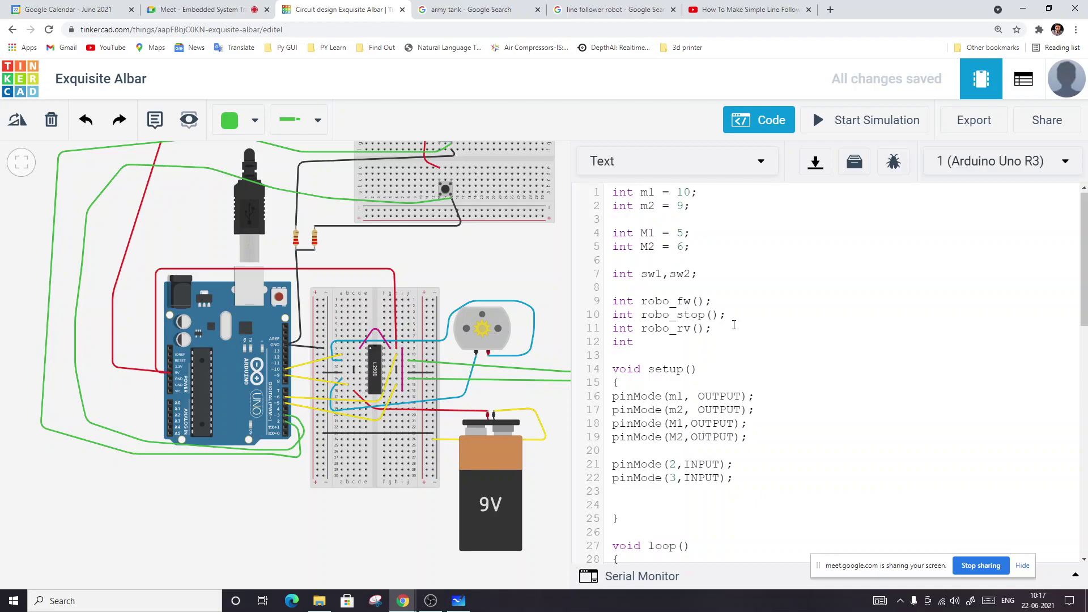
type("r")
scroll(733, 325, "down", 15)
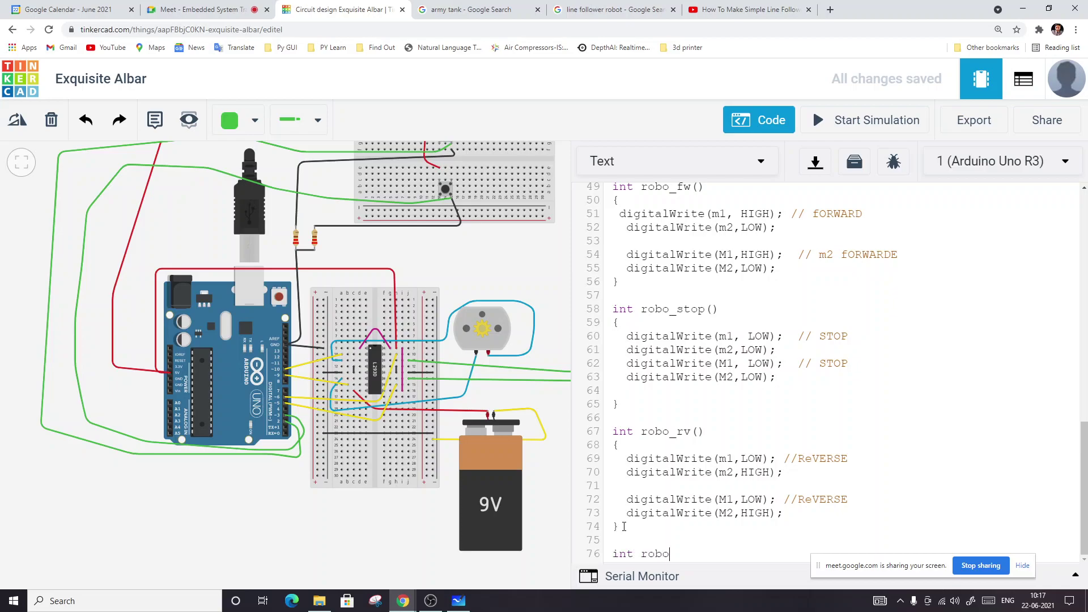
type("igfht(")
key("Return")
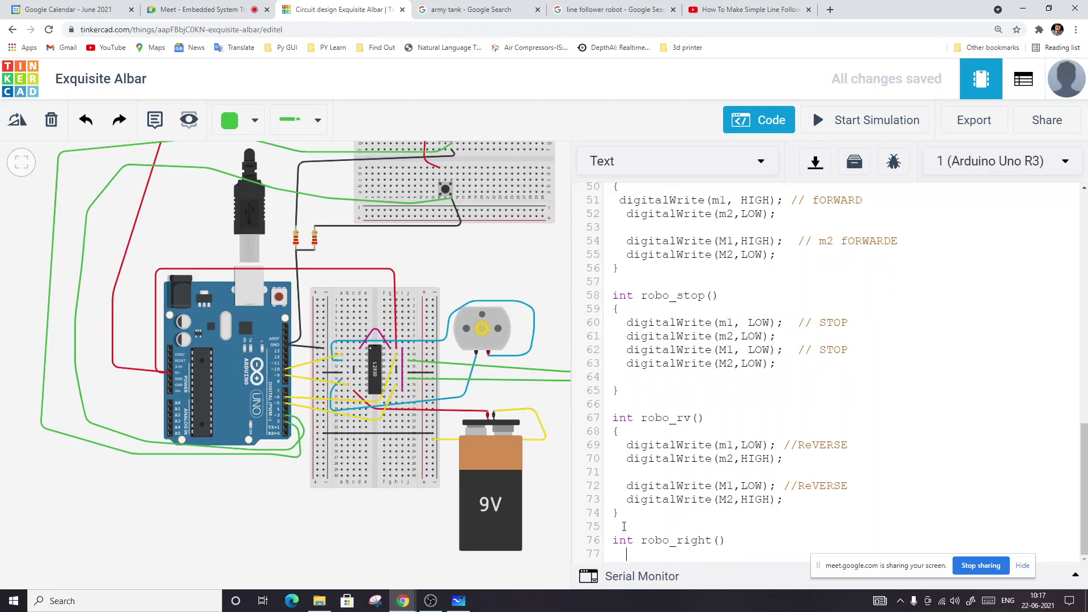
key("Return")
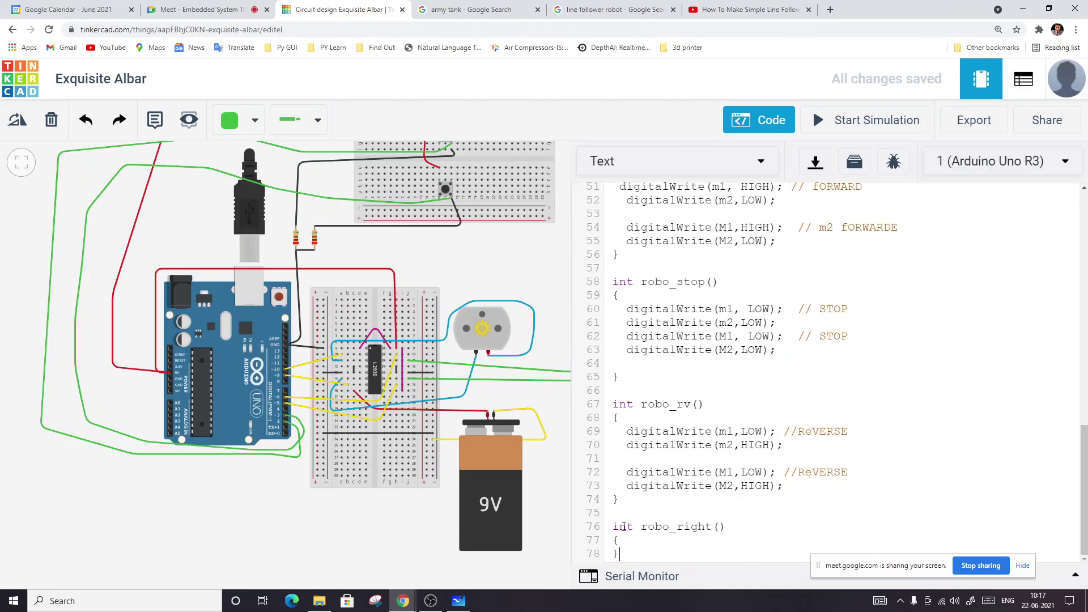
key("Return")
type("}")
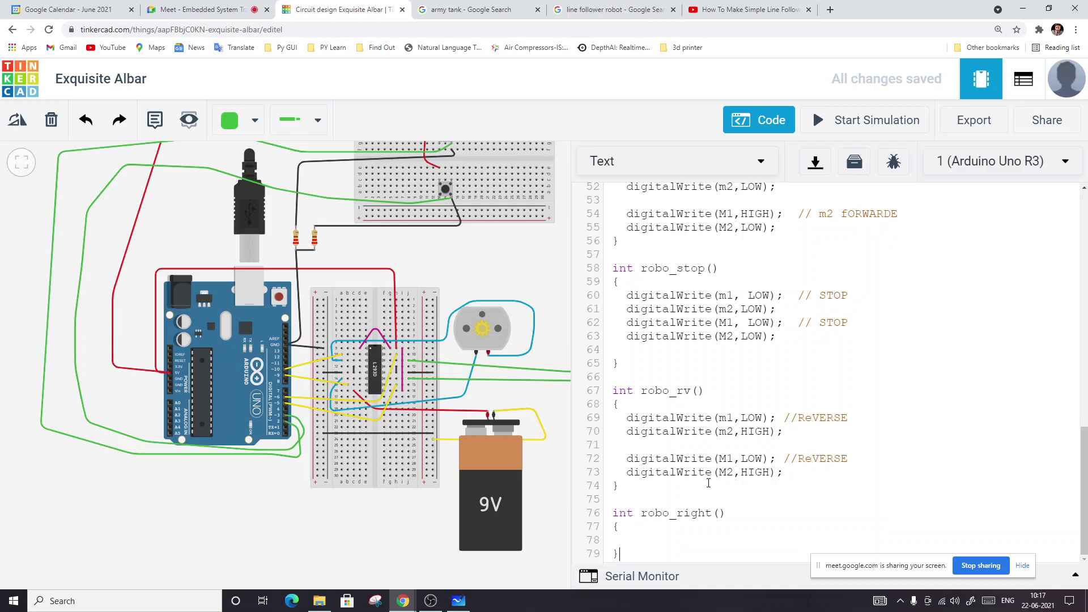
scroll(754, 397, "up", 2)
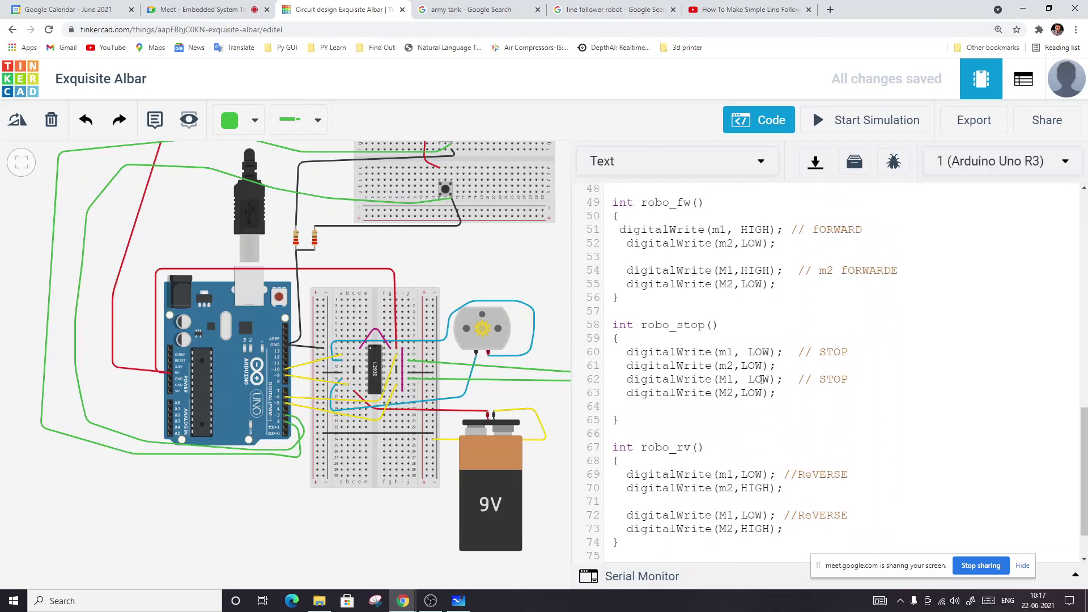
left_click_drag(620, 229, 777, 243)
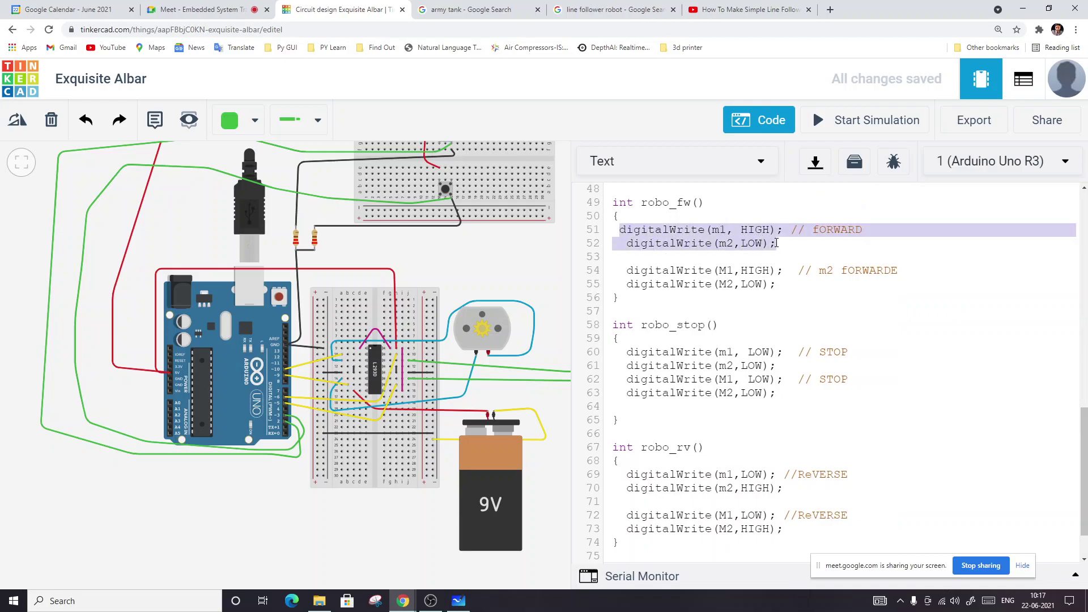
scroll(741, 406, "down", 2)
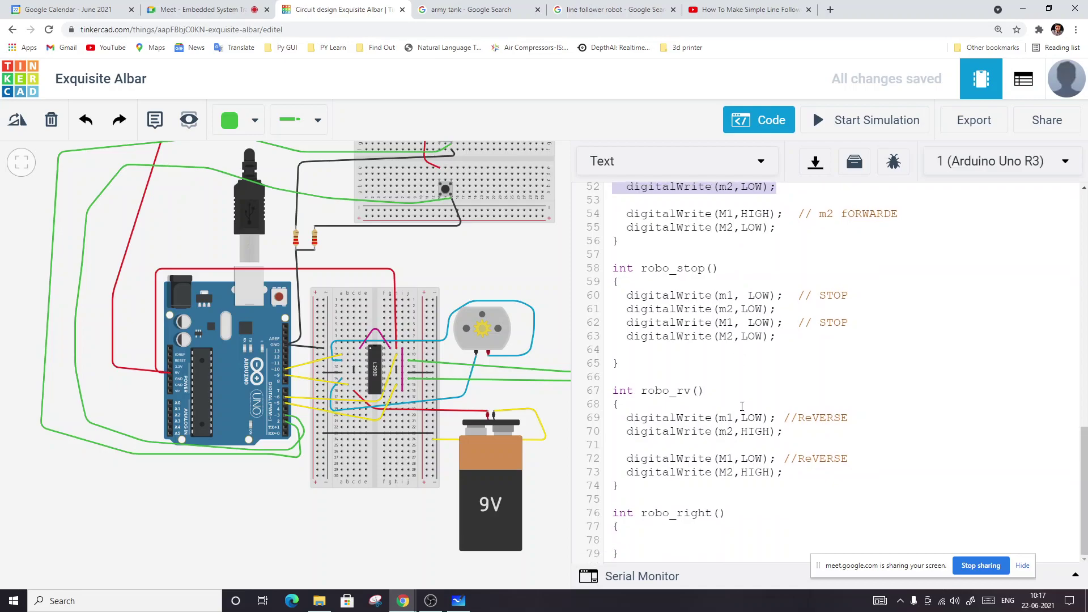
left_click(645, 532)
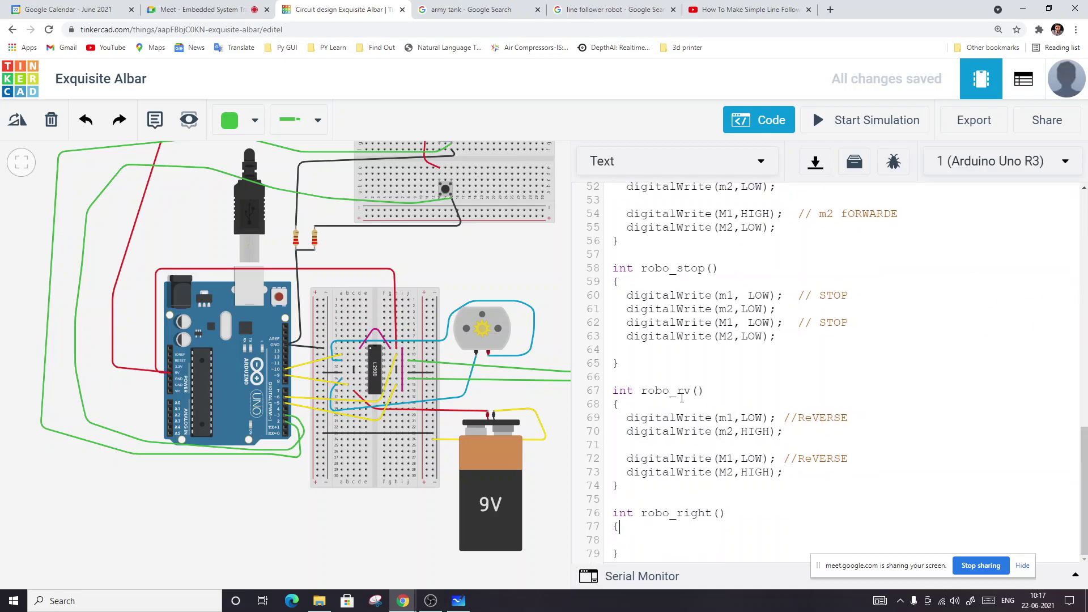
scroll(777, 365, "up", 4)
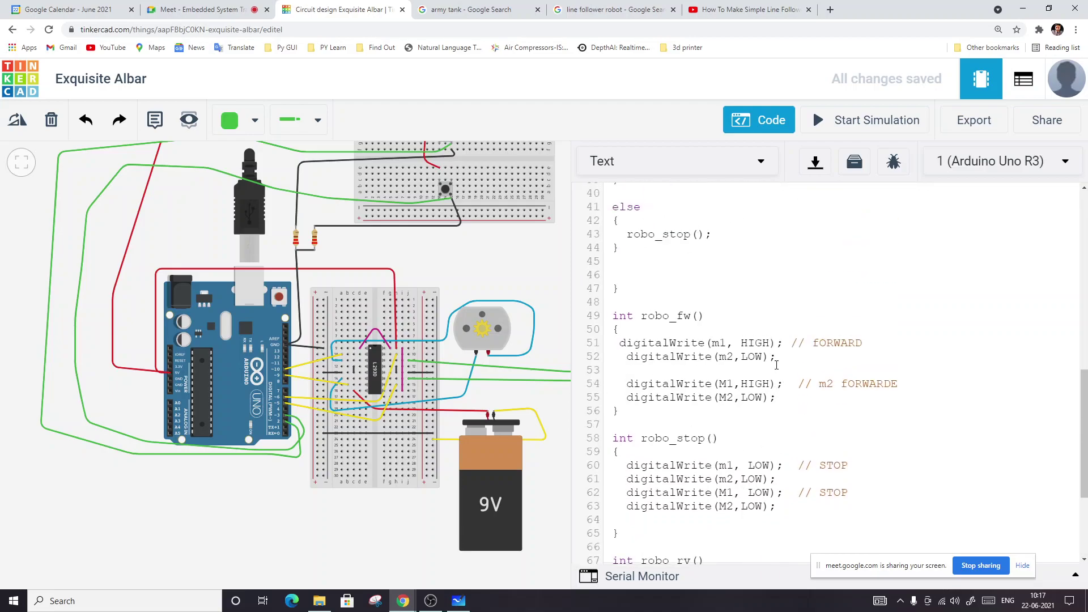
In Microsoft Whiteboard, sketch a red curved right-turn arrow from the rectangle, extra up and down arrows beside it, and a circled check mark.
left_click(459, 600)
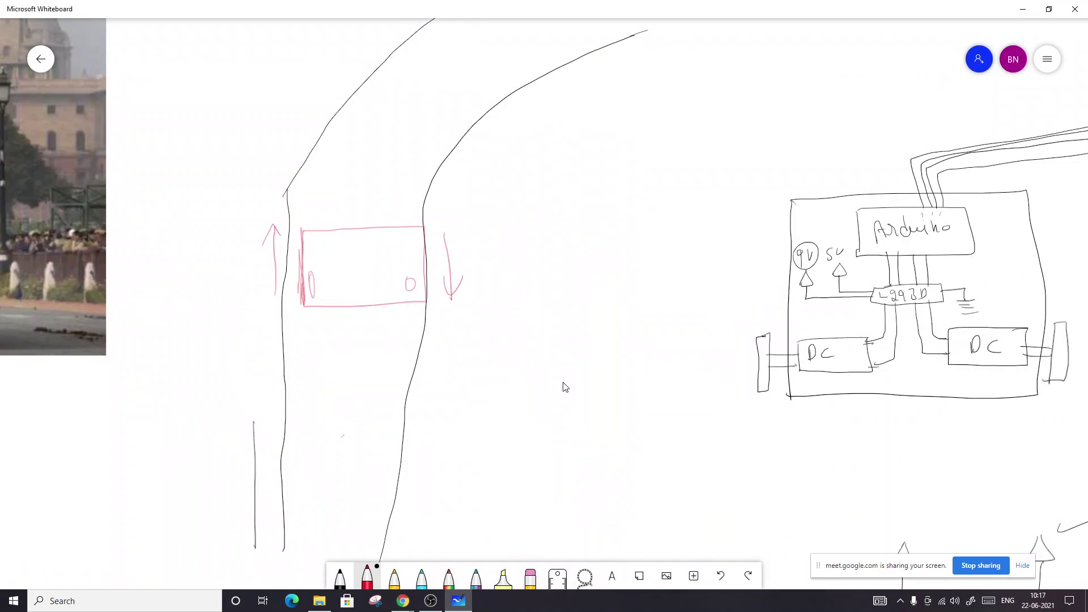
mouse_move(371, 221)
left_mouse_down()
mouse_move(433, 122)
mouse_move(566, 91)
mouse_move(558, 130)
left_mouse_up()
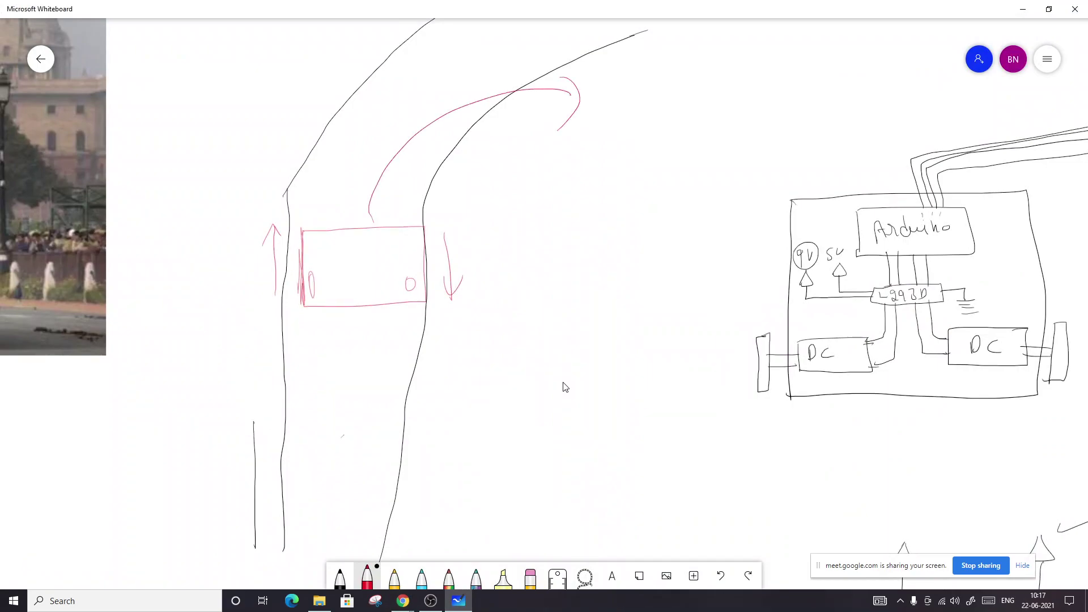
mouse_move(248, 296)
left_mouse_down()
mouse_move(243, 233)
mouse_move(261, 254)
left_mouse_up()
mouse_move(473, 224)
left_mouse_down()
mouse_move(479, 291)
mouse_move(493, 270)
left_mouse_up()
left_click_drag(244, 327, 255, 309)
left_click_drag(213, 341, 220, 323)
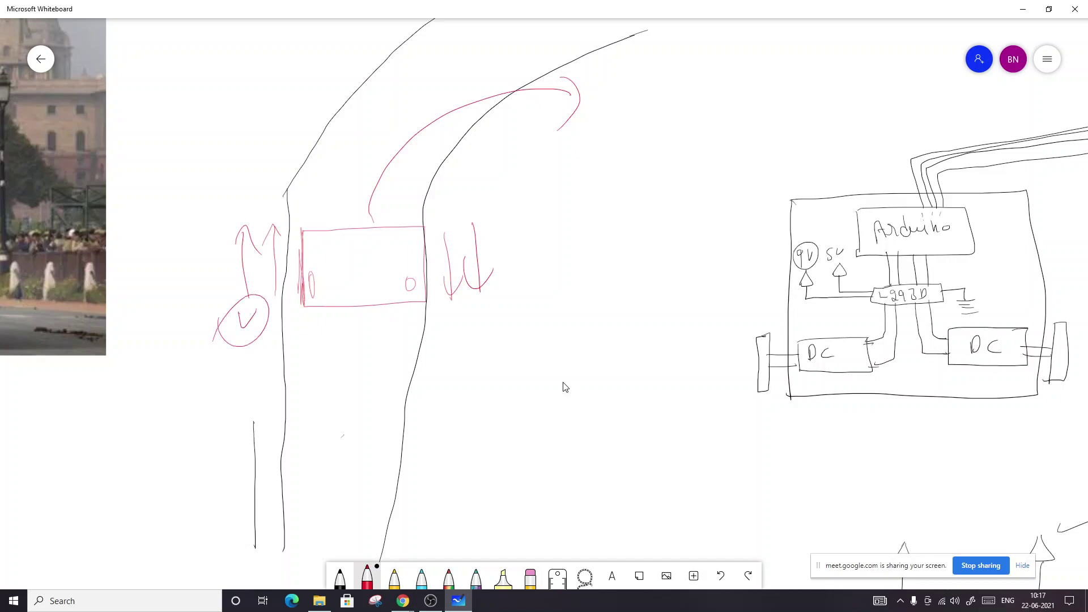
left_click(1023, 9)
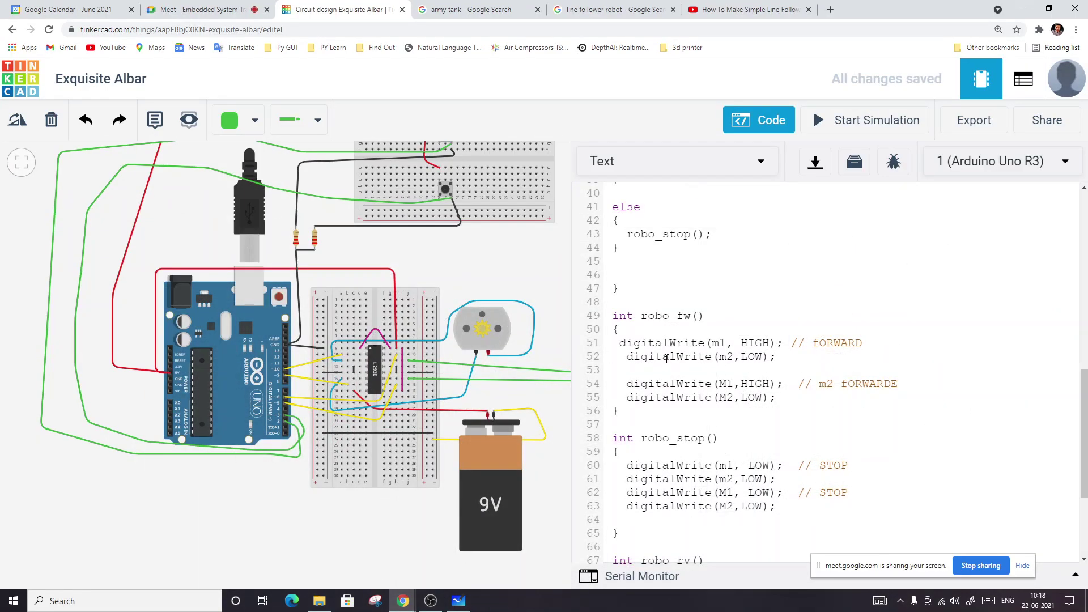
Copy the m1 HIGH and m2 LOW forward lines from robo_fw() into the body of robo_right().
left_click_drag(619, 344, 781, 365)
key("ctrl+c")
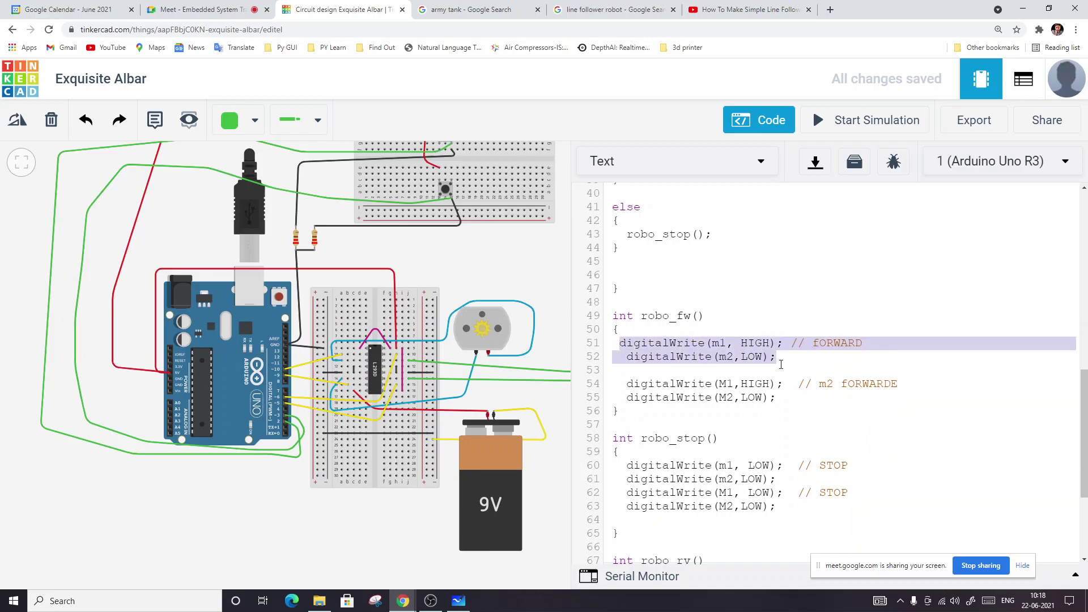
scroll(781, 365, "down", 3)
left_click(639, 530)
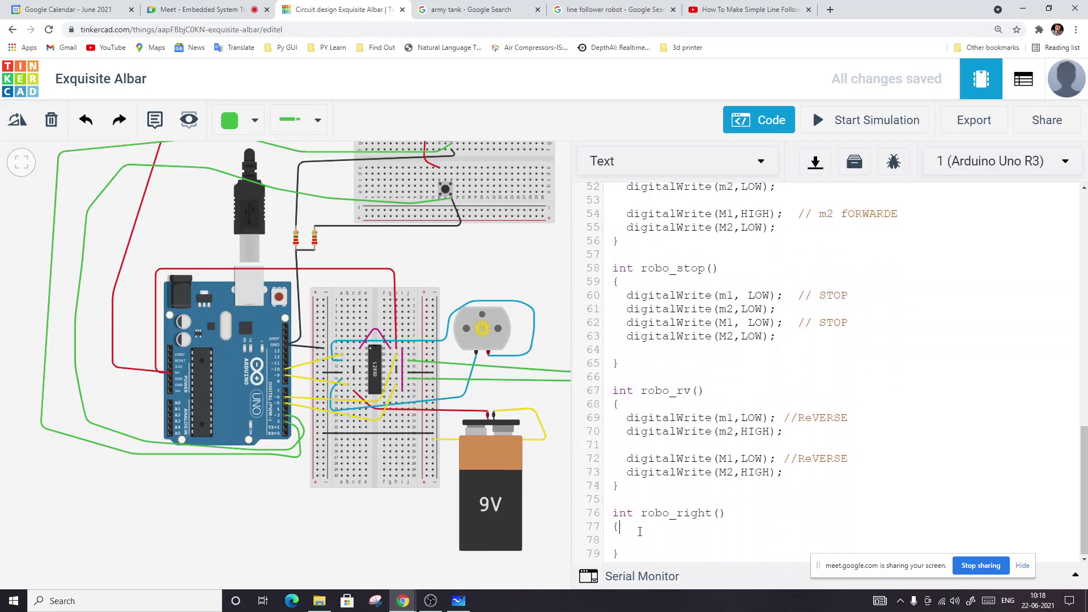
key("ctrl+v")
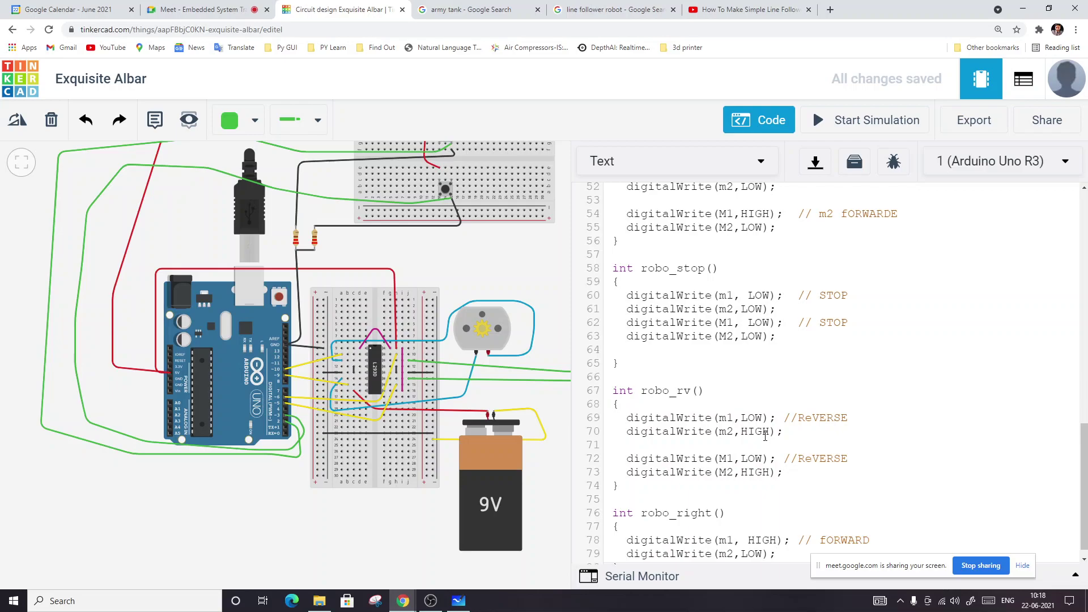
Copy the M1 LOW and M2 HIGH reverse lines from robo_rv() into robo_right(), below the m1 and m2 lines.
scroll(764, 437, "down", 1)
left_click_drag(782, 460, 623, 448)
key("ctrl+c")
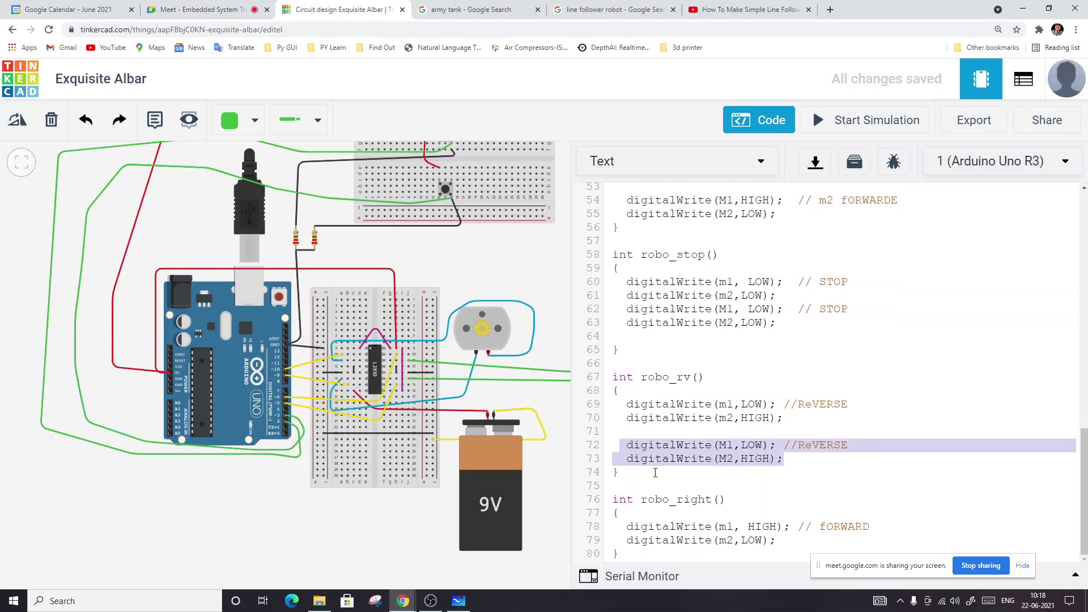
left_click(787, 542)
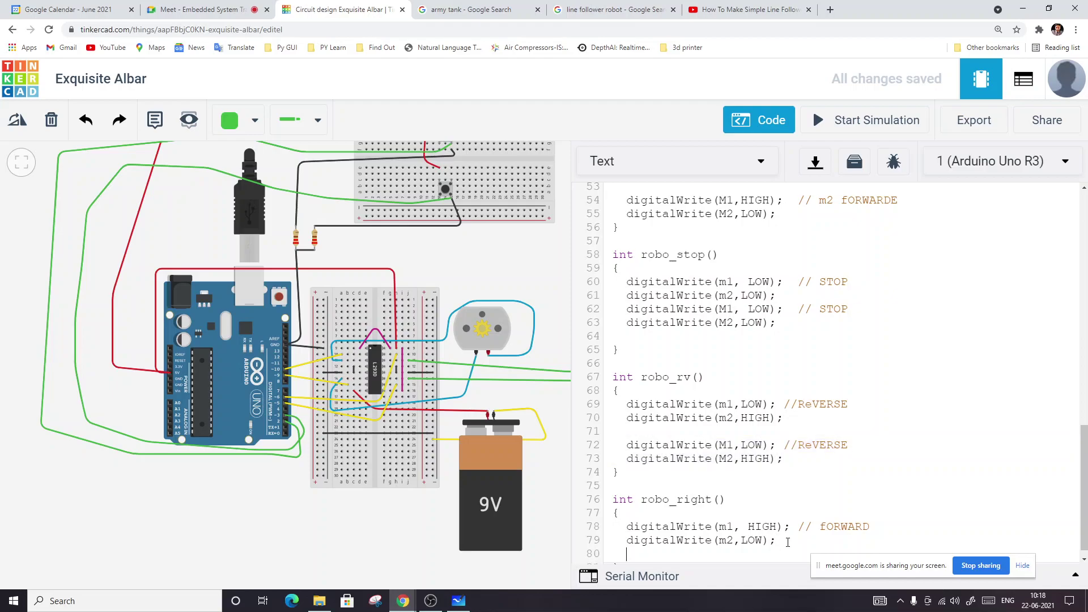
key("Return")
key("ctrl+v")
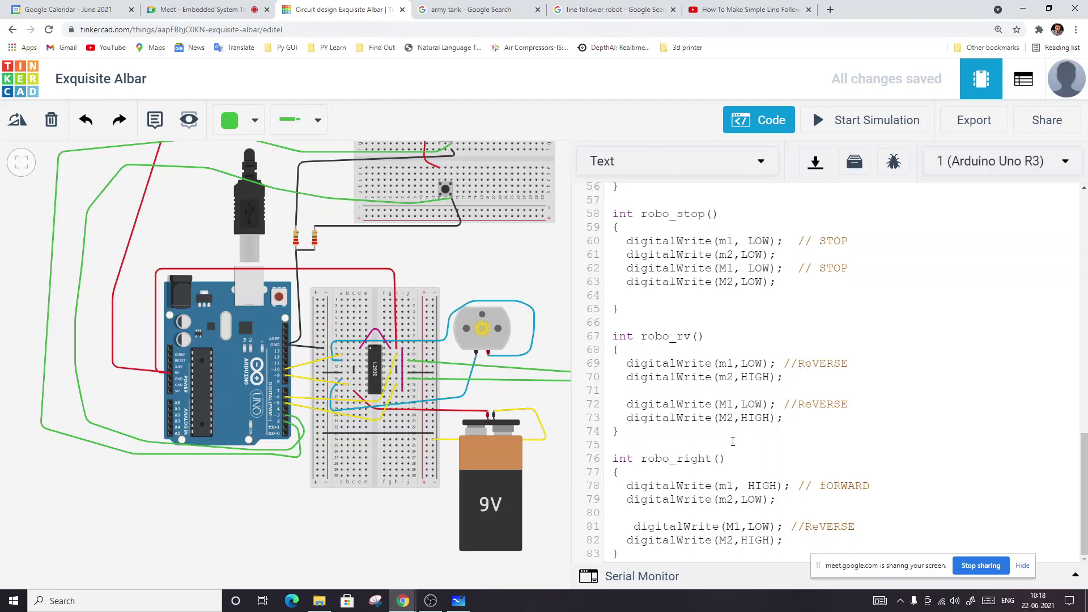
scroll(732, 441, "up", 7)
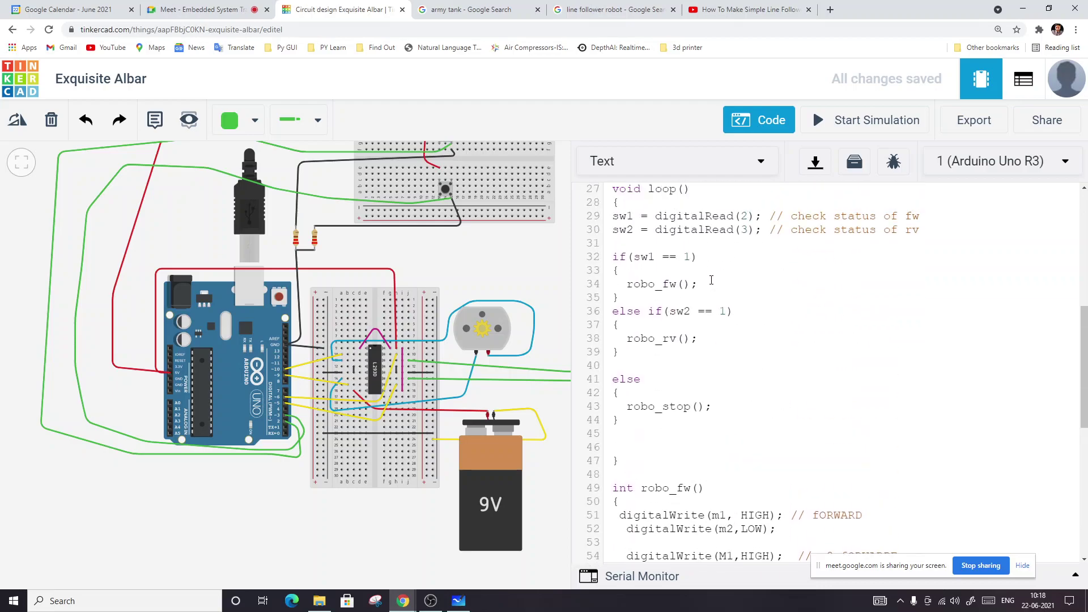
Declare int robo_left(); on a new line below the robo_right() declaration.
scroll(711, 280, "up", 6)
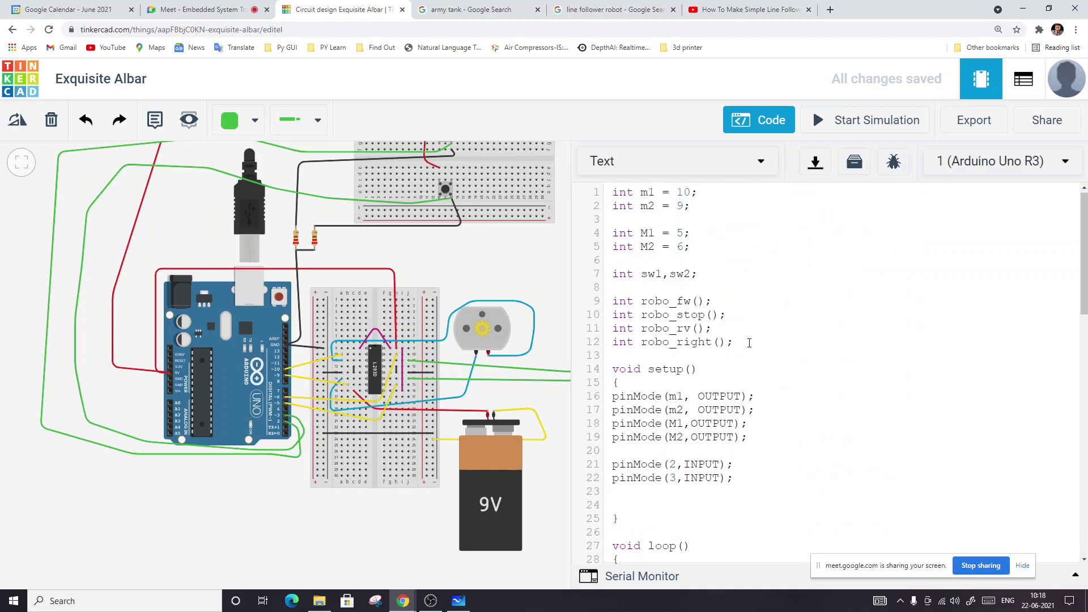
left_click(749, 343)
key("Return")
type("i")
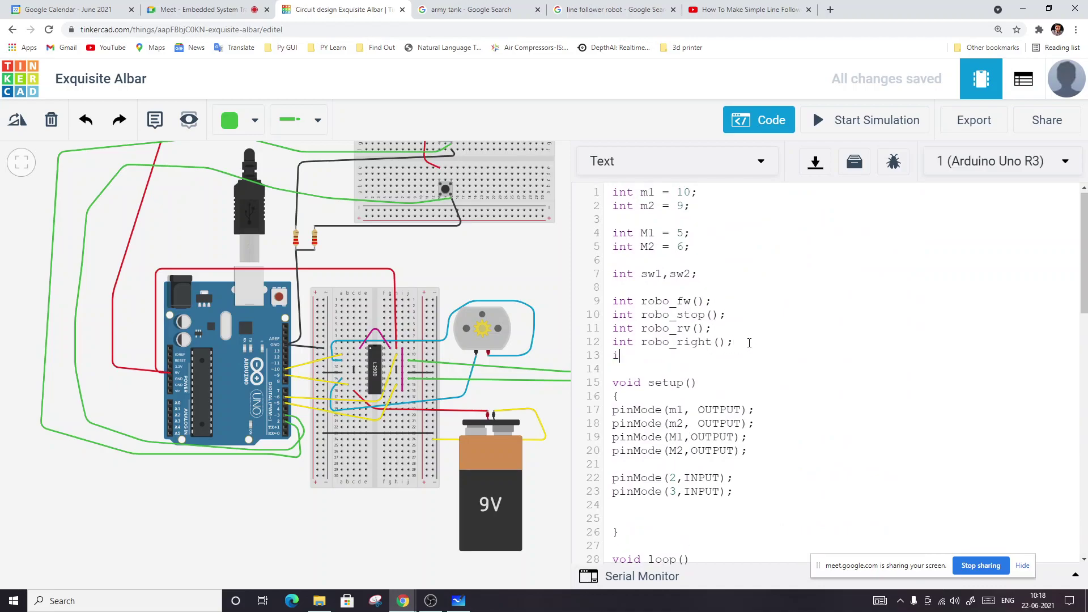
type("nt robo_left();")
Duplicate the whole robo_right() function definition at the end of the code.
scroll(749, 342, "down", 15)
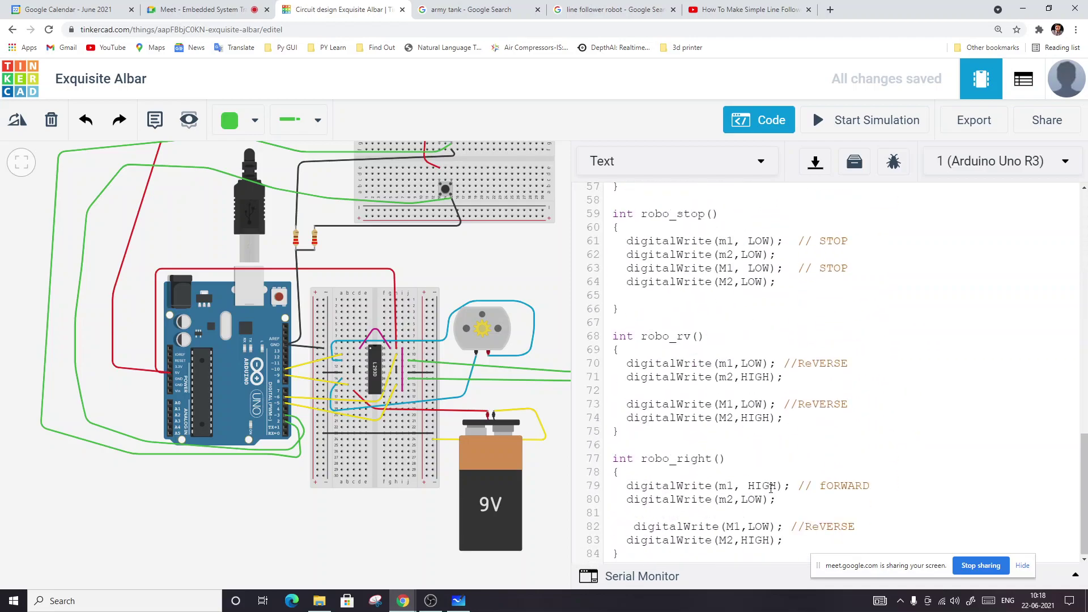
left_click(659, 554)
key("Return")
key("Return")
key("Return")
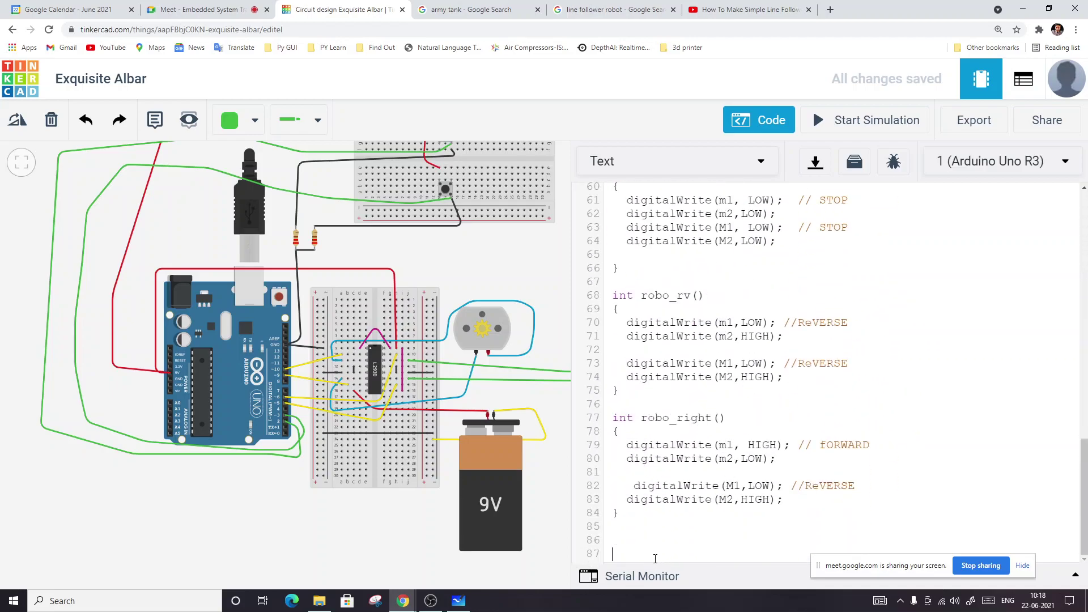
left_click(626, 528)
left_click_drag(613, 417, 632, 512)
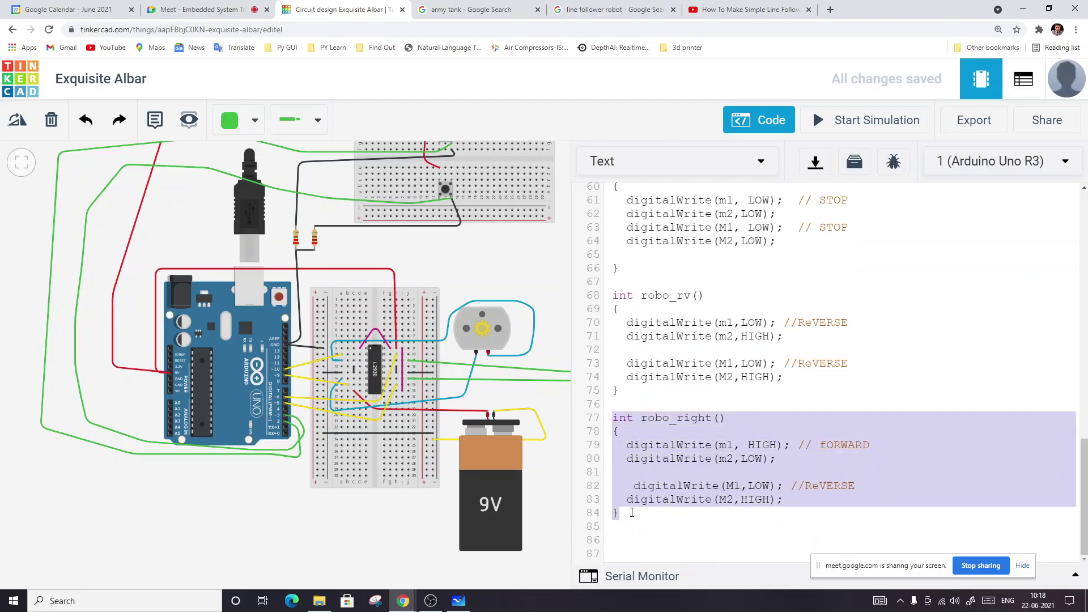
key("ctrl+c")
left_click(611, 543)
key("ctrl+v")
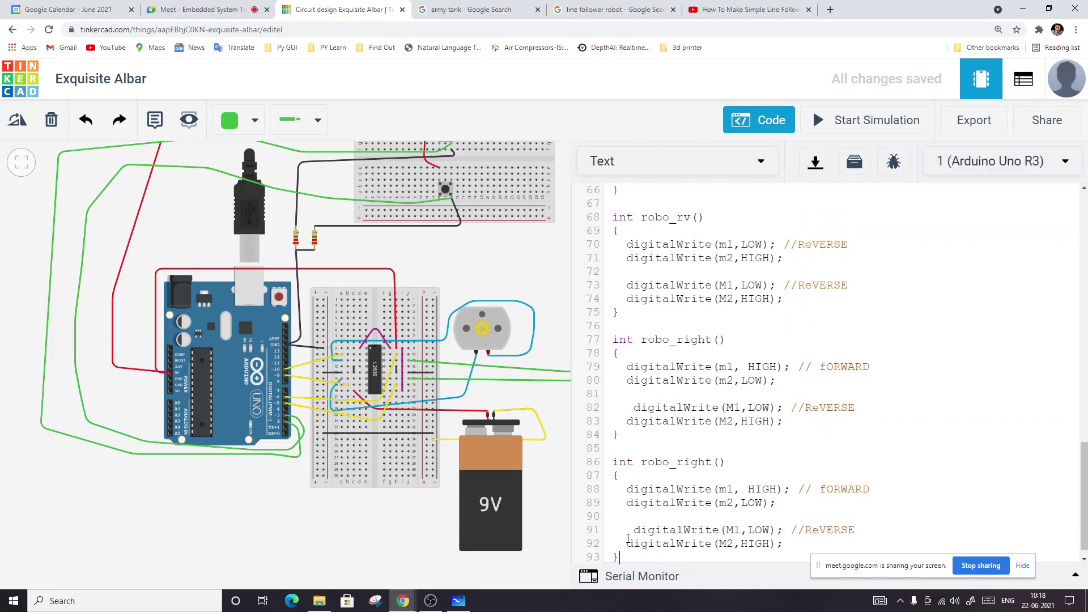
Rename the duplicated function robo_left() and clear the digitalWrite lines from its body.
left_click(709, 462)
key("BackSpace")
key("BackSpace")
key("BackSpace")
key("BackSpace")
key("BackSpace")
type("left")
left_click_drag(625, 492, 786, 544)
key("BackSpace")
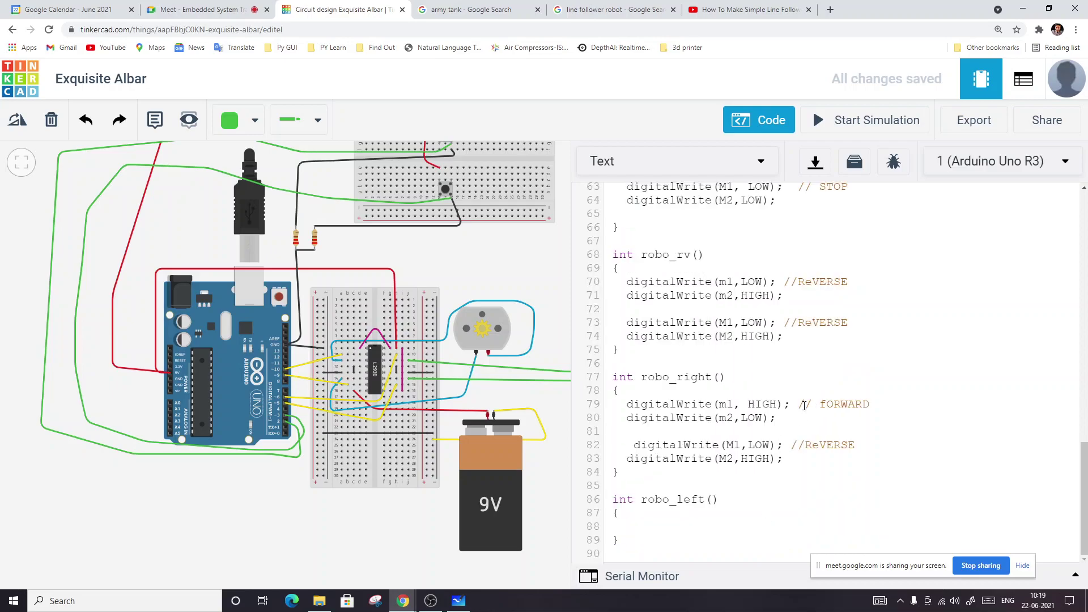
Copy the m1 LOW and m2 HIGH reverse lines from robo_rv() into the body of robo_left().
scroll(804, 405, "up", 5)
scroll(804, 406, "up", 1)
scroll(758, 401, "down", 6)
left_click_drag(626, 404, 782, 417)
left_click(749, 324)
left_click_drag(629, 283, 783, 298)
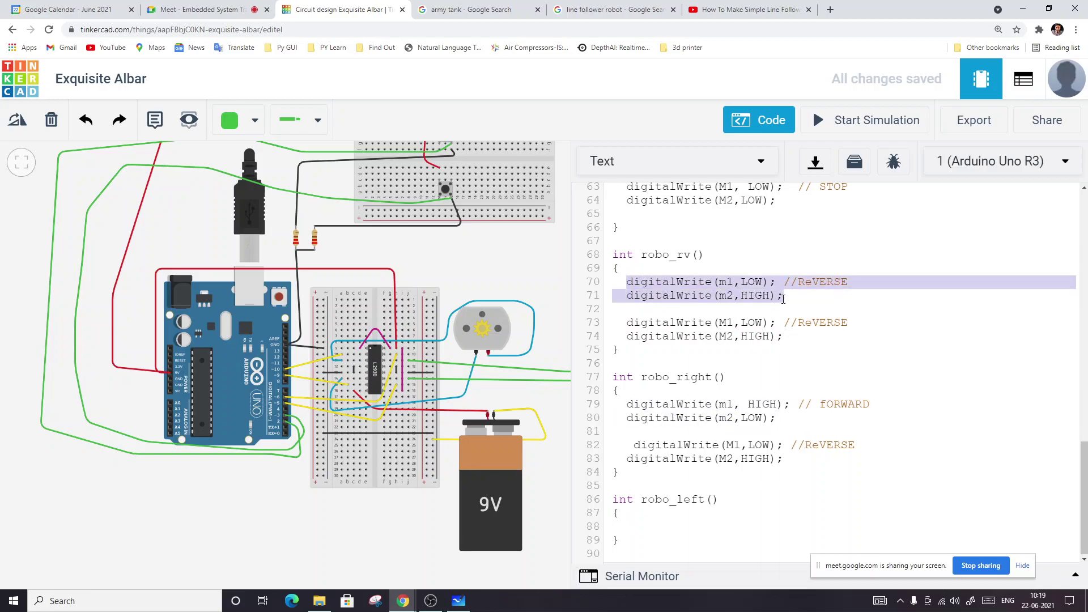
left_click(642, 522)
key("ctrl+v")
Copy the M1 HIGH and M2 LOW forward lines from robo_fw() into robo_left(), below the m1 and m2 lines.
scroll(785, 281, "up", 5)
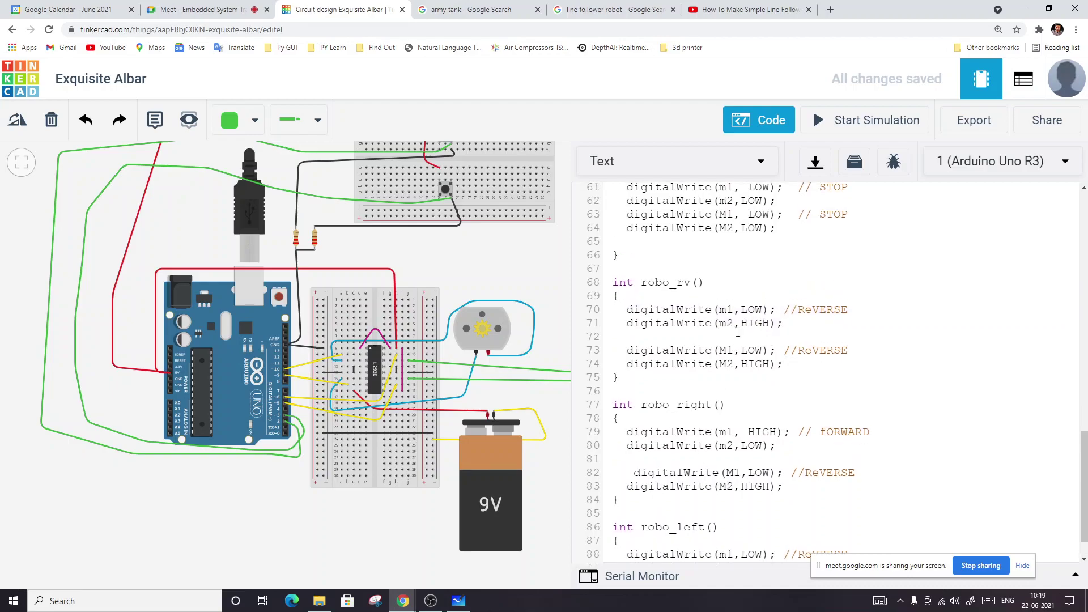
left_click_drag(627, 360, 794, 372)
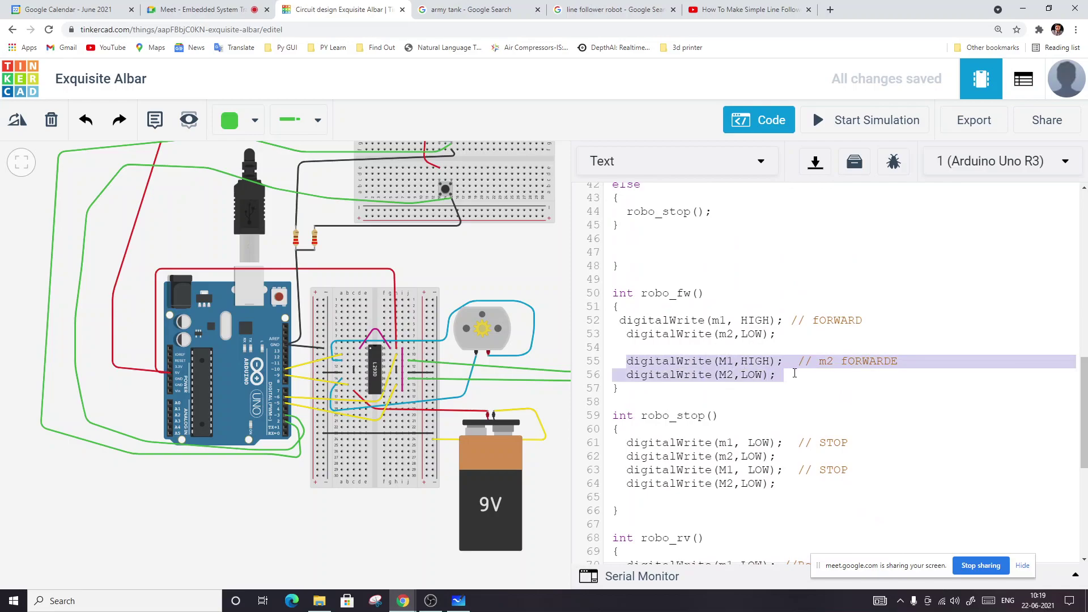
scroll(794, 373, "down", 5)
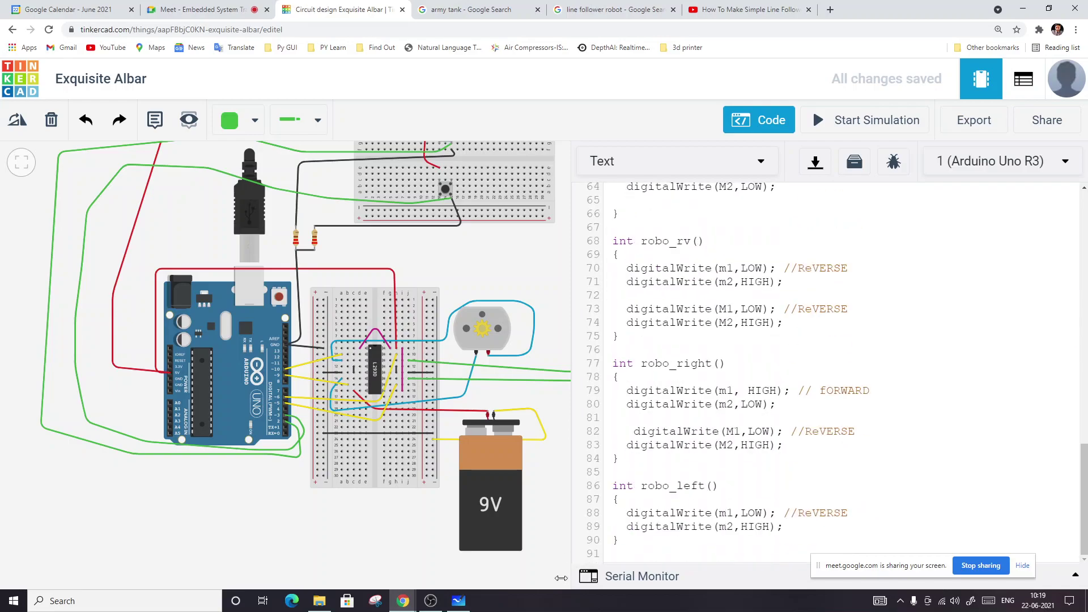
left_click(791, 530)
key("Return")
key("ctrl+v")
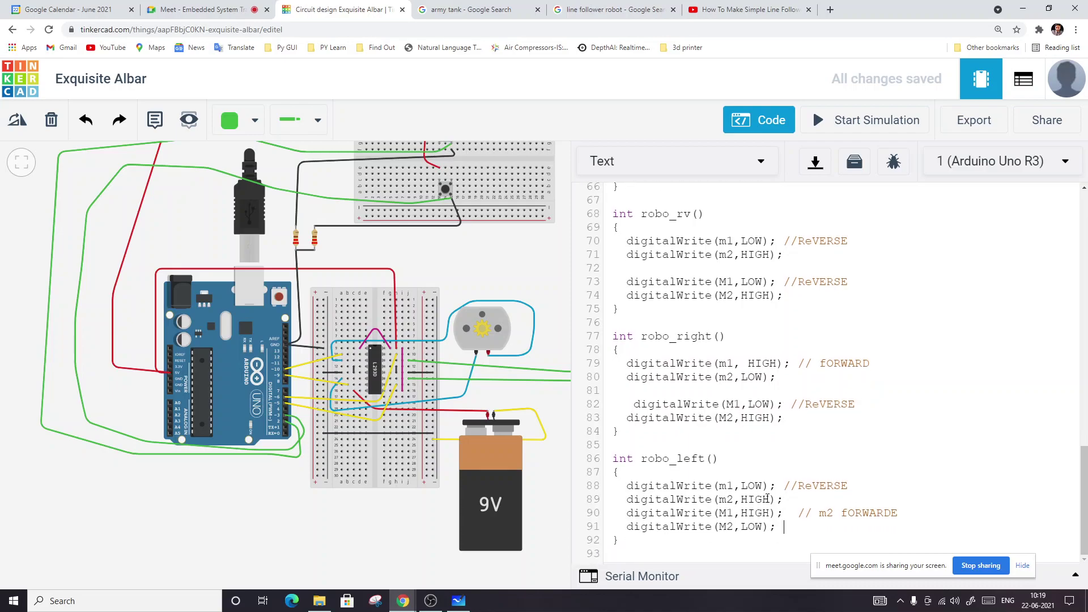
In loop(), replace the robo_fw() call under the sw1 condition with robo_right().
scroll(747, 486, "up", 10)
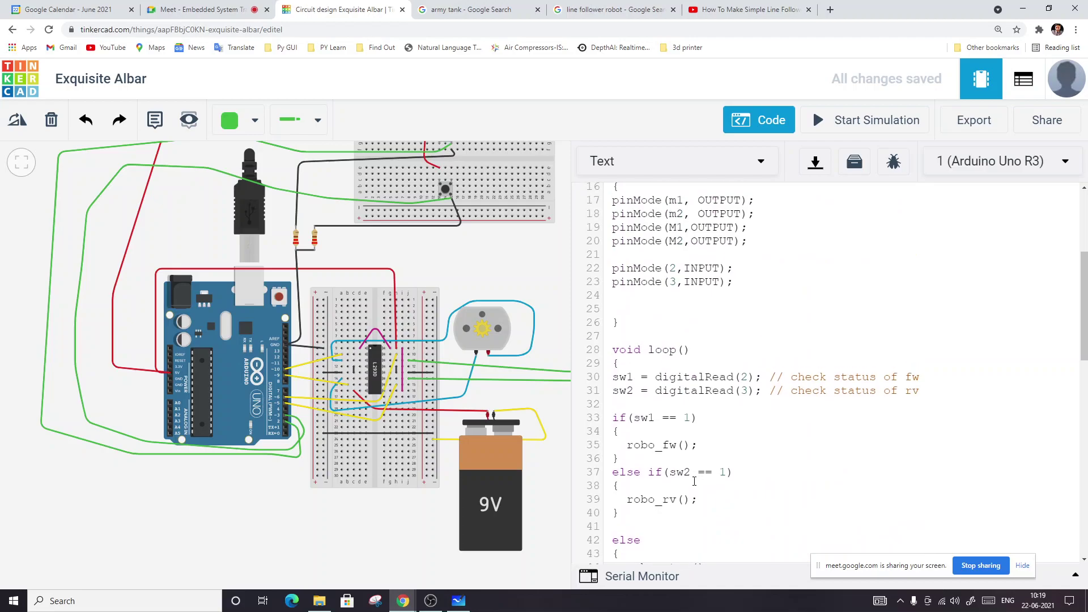
left_click_drag(499, 197, 433, 286)
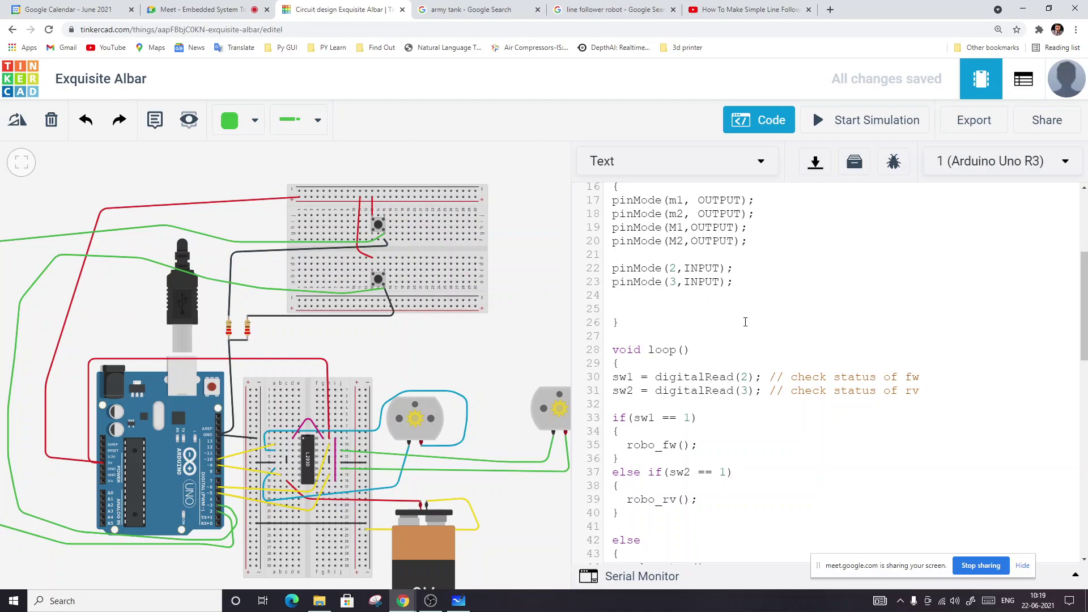
scroll(740, 351, "down", 4)
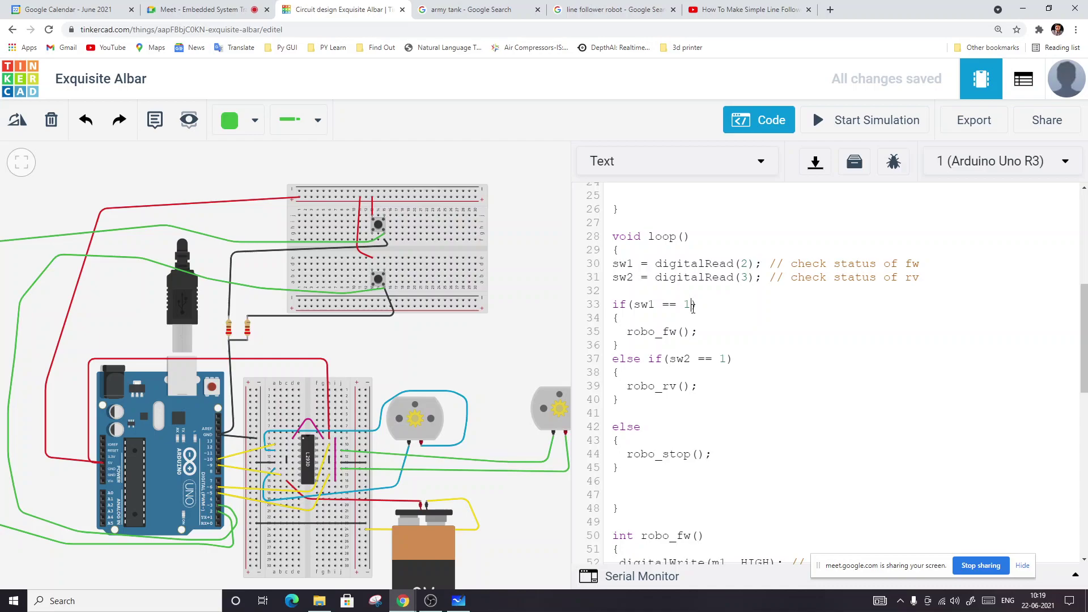
left_click(692, 306)
key("BackSpace")
key("BackSpace")
type("right")
Replace the robo_rv() call under the sw2 condition with robo_left().
scroll(660, 327, "down", 1)
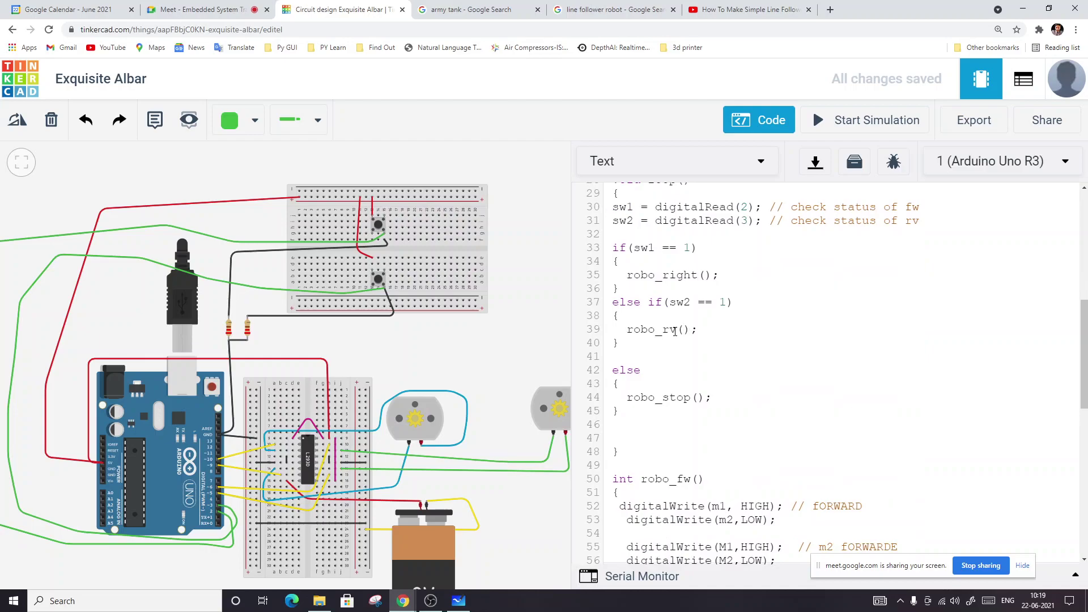
left_click(674, 331)
key("BackSpace")
key("BackSpace")
type("left")
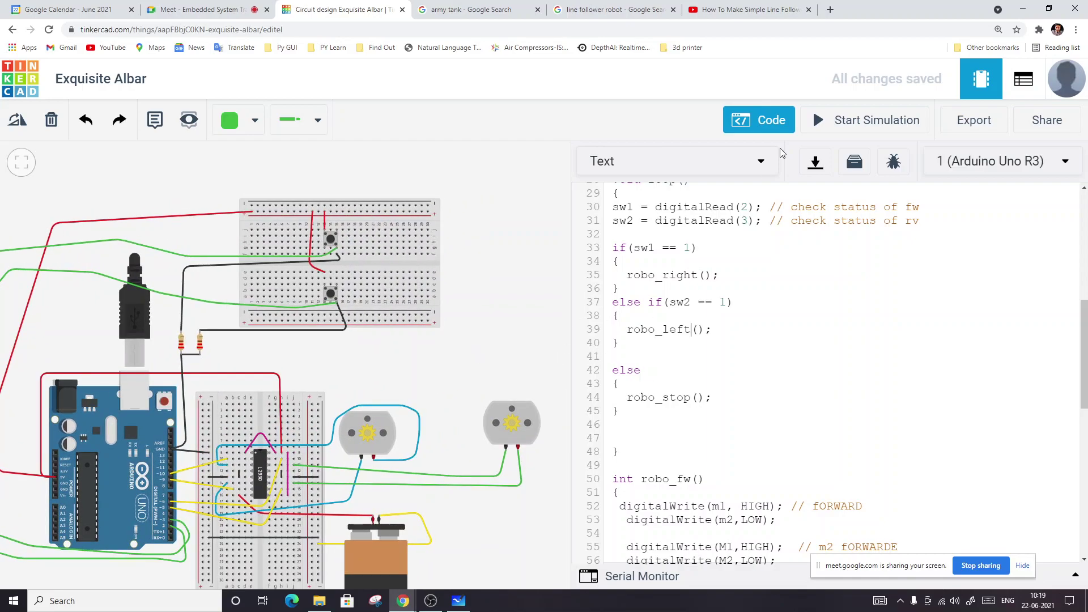
Run the simulation with the code hidden, test the motors' turning with both pushbuttons, and stop the simulation.
left_click(831, 121)
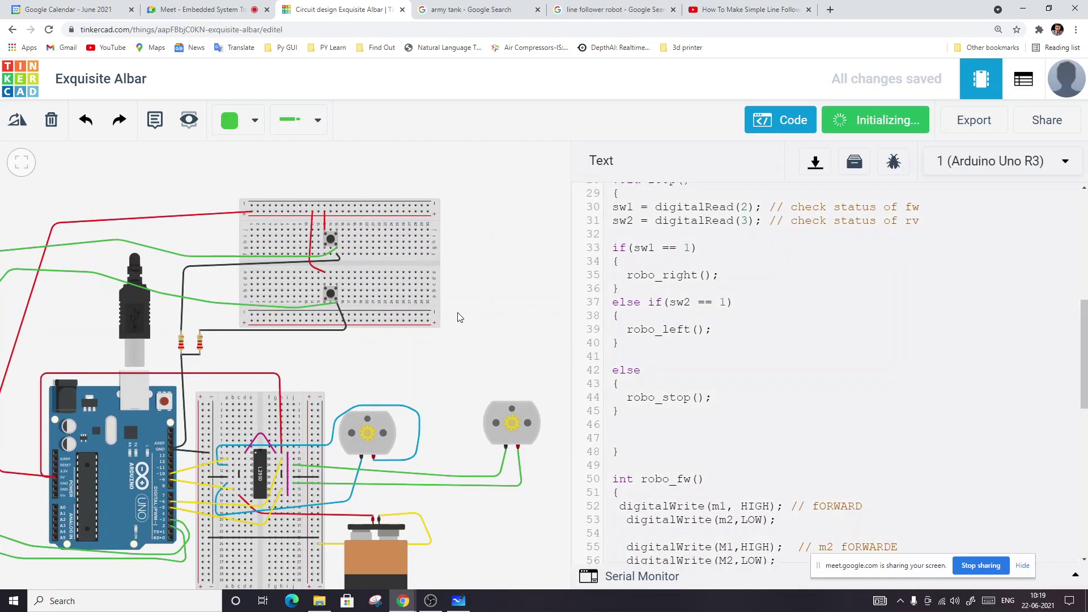
left_click(779, 131)
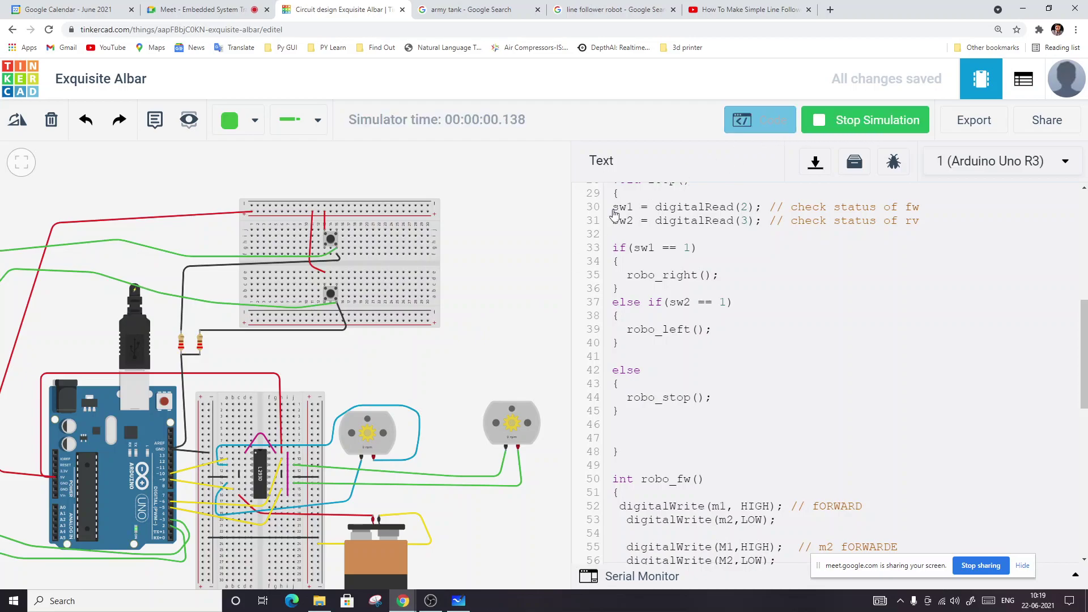
scroll(566, 329, "up", 2)
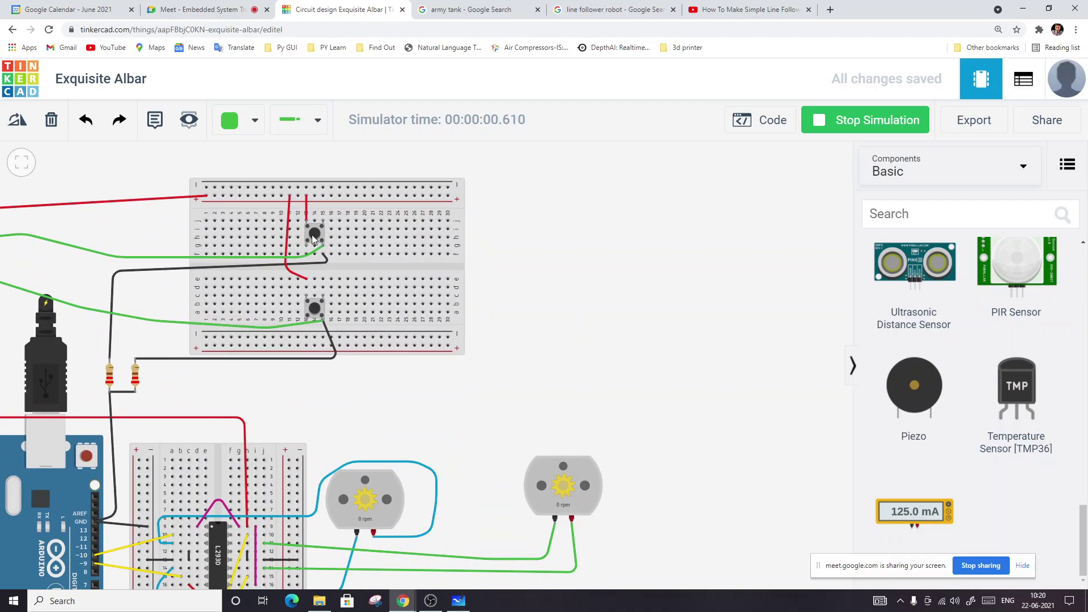
left_click(313, 235)
left_click(316, 238)
left_click(316, 309)
scroll(629, 279, "down", 1)
scroll(623, 263, "down", 2)
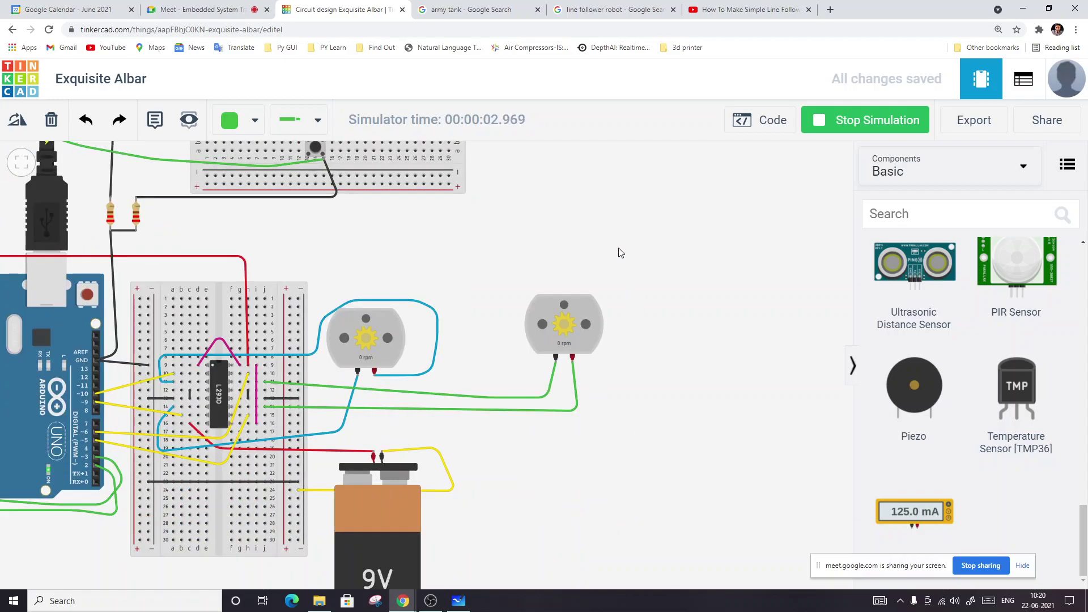
scroll(640, 283, "up", 2)
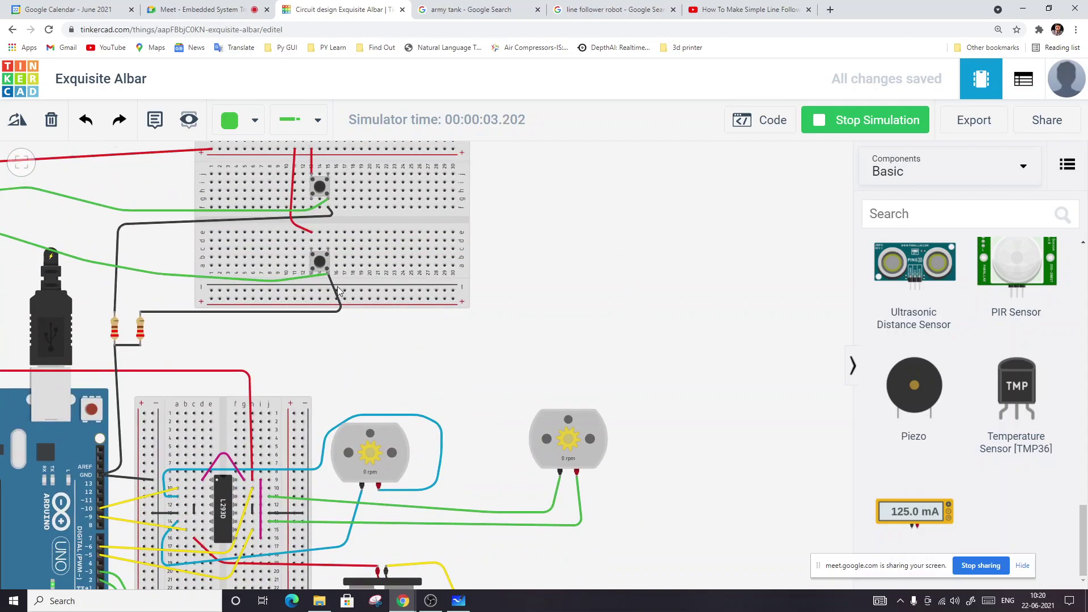
left_click(320, 263)
left_click(773, 121)
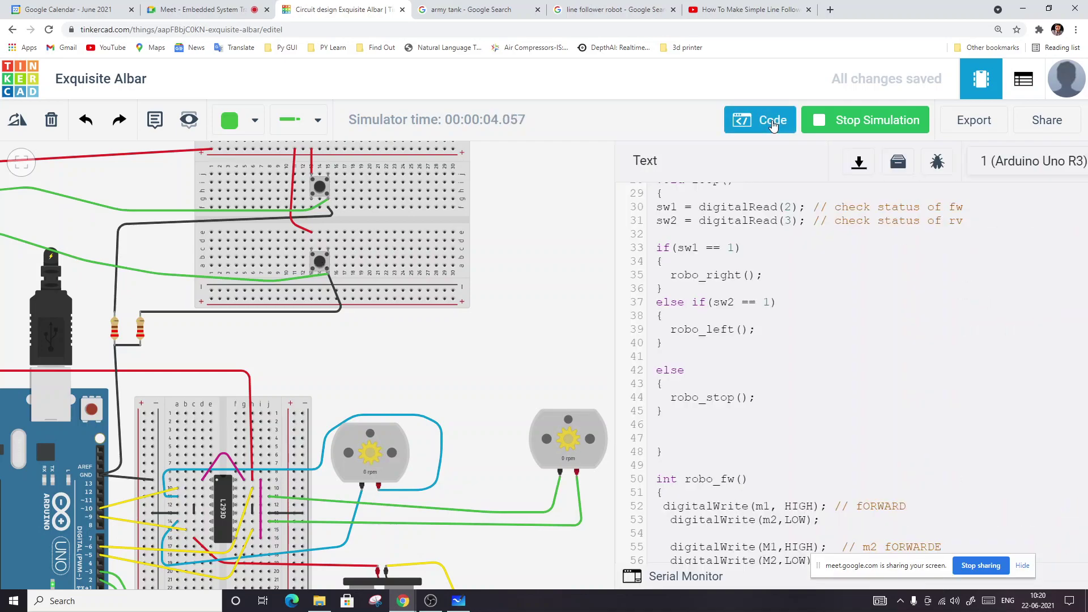
left_click(775, 121)
left_click(875, 121)
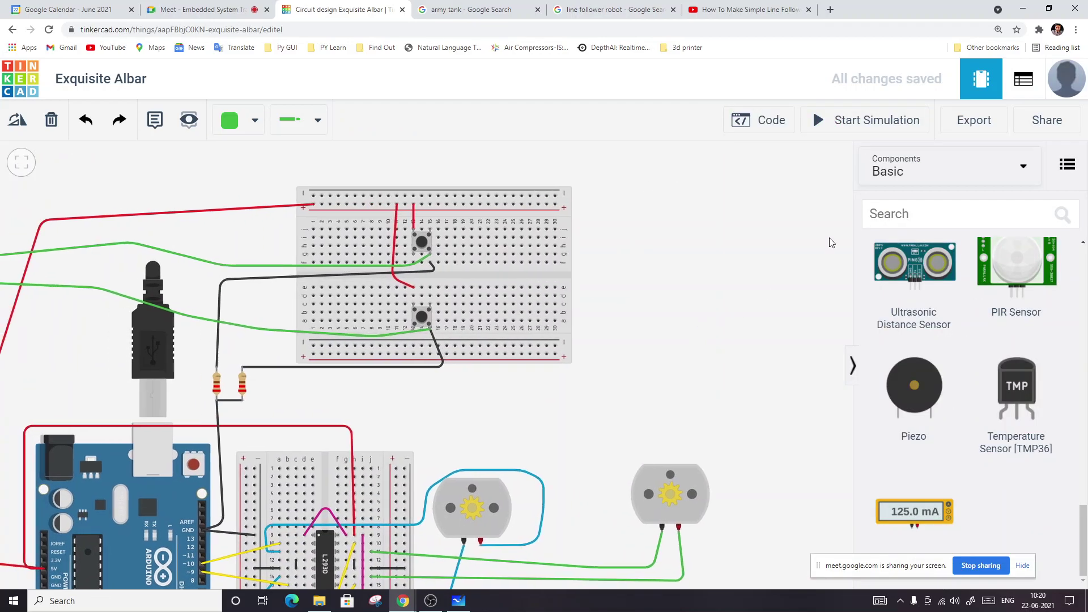
left_click(849, 131)
left_click(842, 123)
In loop(), restore the sw1 call to robo_fw() and the sw2 call to robo_rv(), and hide the code.
left_click(776, 131)
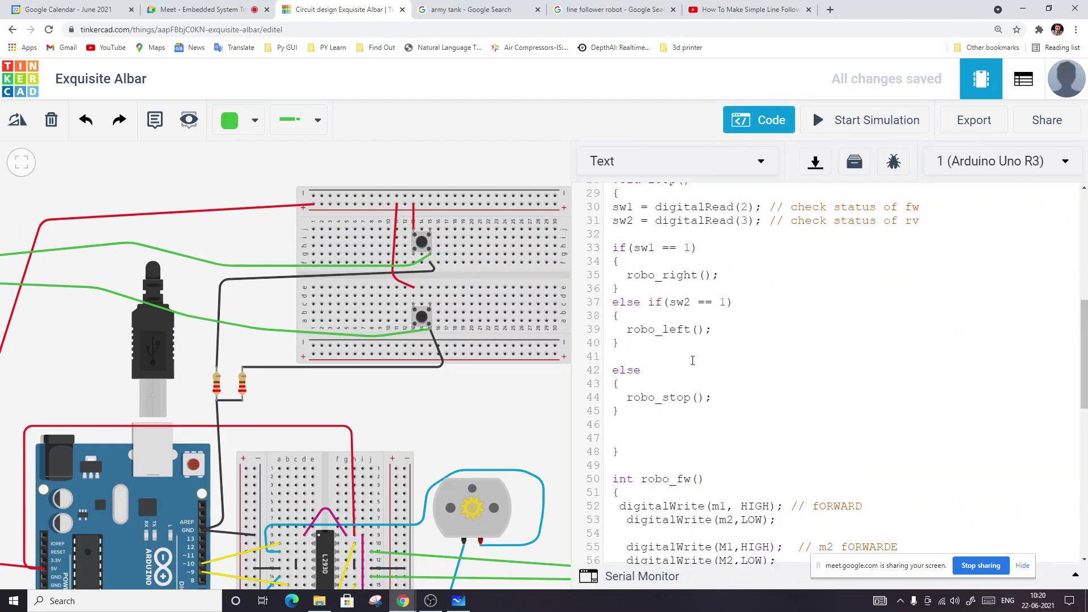
scroll(686, 324, "up", 1)
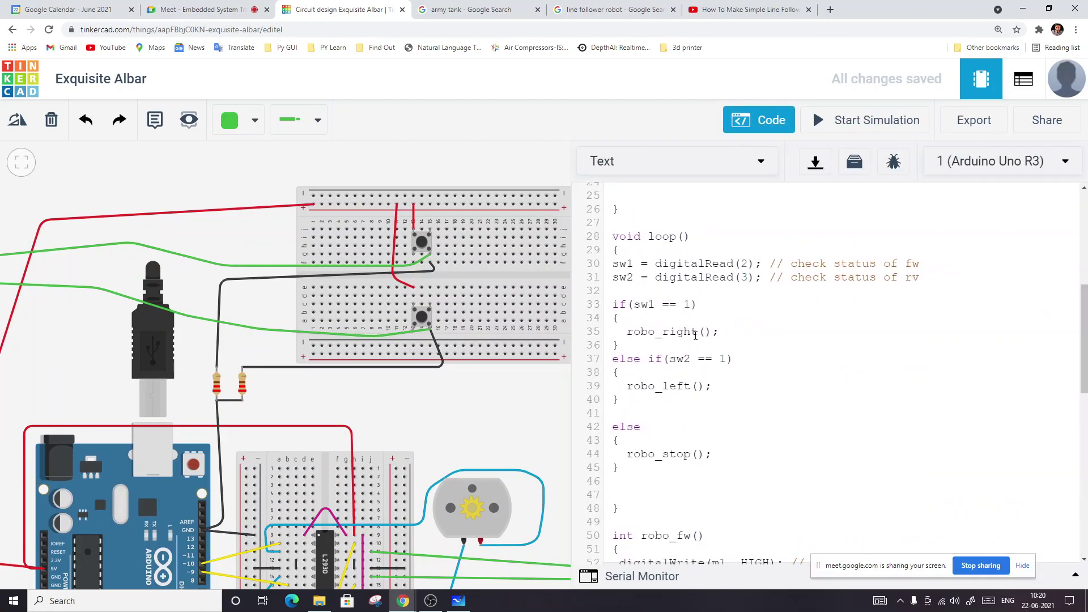
left_click(698, 333)
key("BackSpace")
key("BackSpace")
key("BackSpace")
key("BackSpace")
key("BackSpace")
type("fw")
key("BackSpace")
key("BackSpace")
key("BackSpace")
key("BackSpace")
type("rv")
left_click(764, 126)
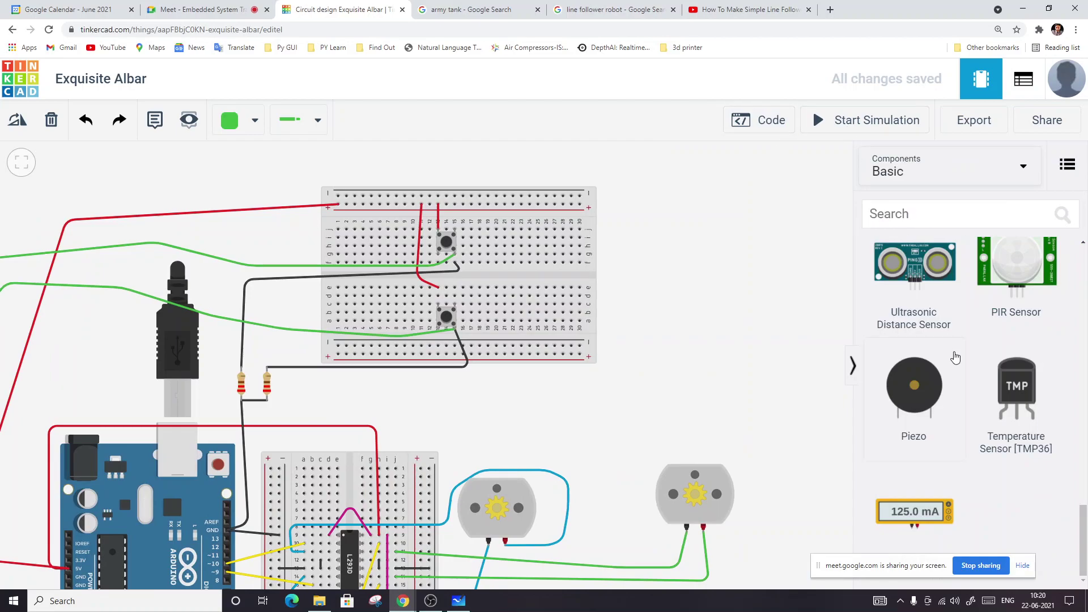
Switch to Microsoft Whiteboard, examine the sketch of the four-button remote wired to the Arduino, and return to the Tinkercad circuit.
scroll(951, 351, "up", 10)
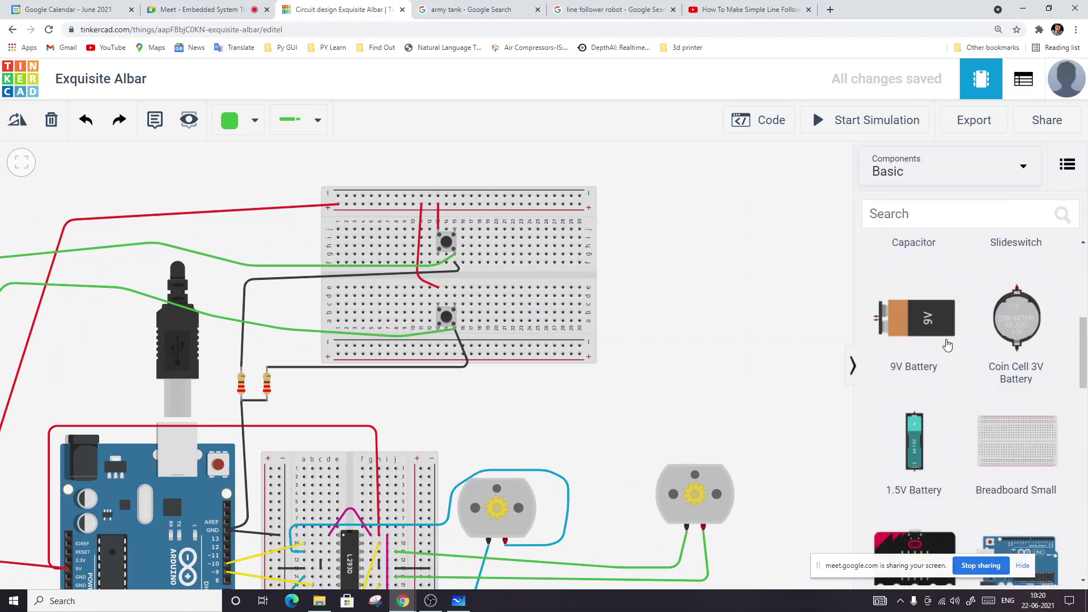
scroll(946, 344, "up", 3)
left_click(459, 600)
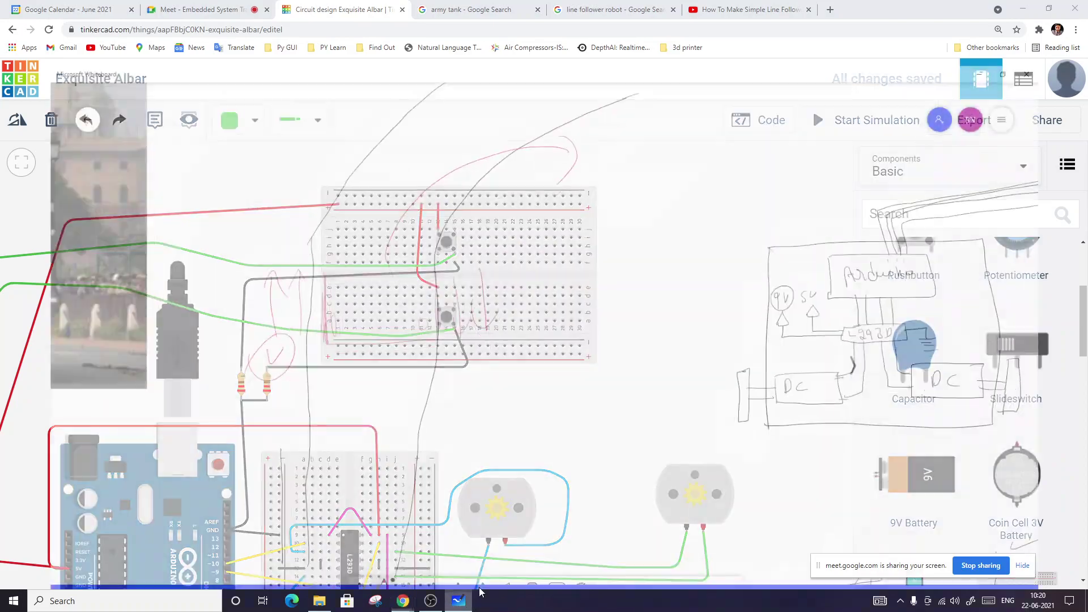
scroll(673, 311, "up", 3)
scroll(673, 311, "right", 5)
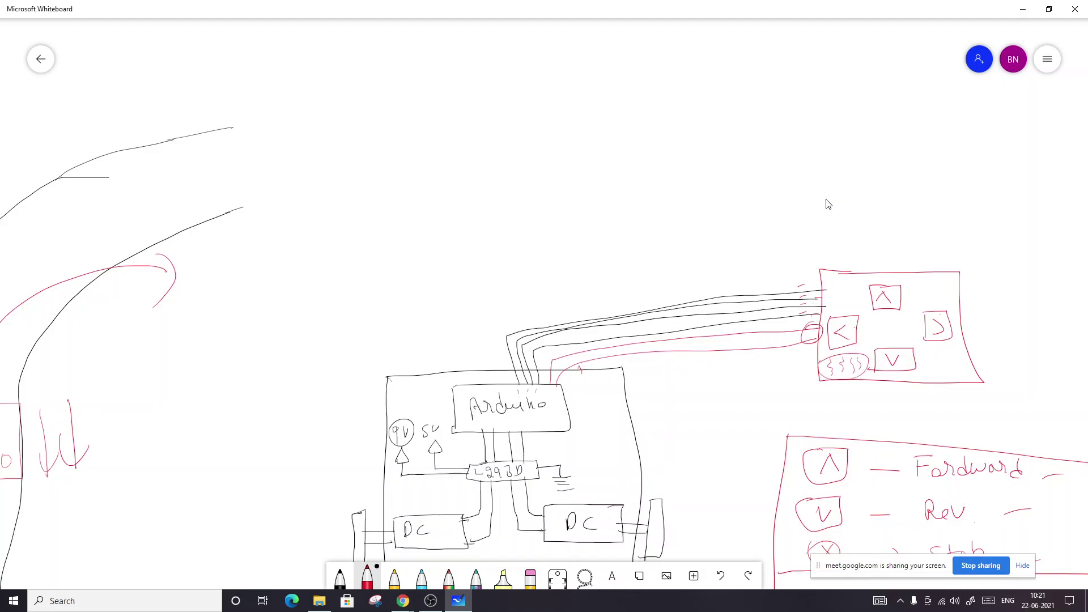
left_click(1034, 9)
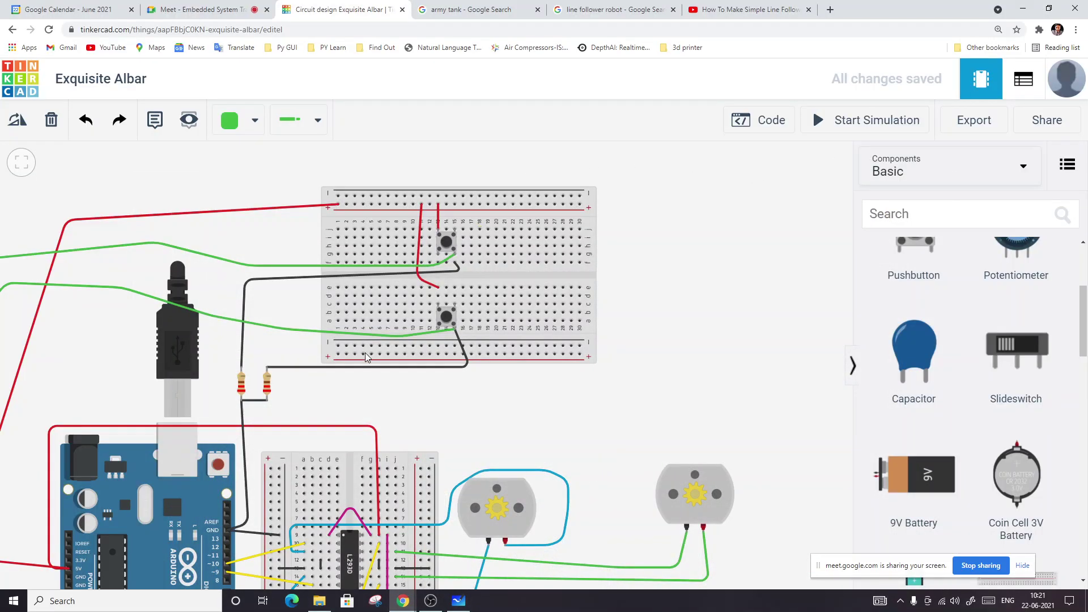
Add two resistors beside the existing pair below the pushbutton breadboard, shifting the first slightly closer to the pair.
scroll(949, 369, "up", 3)
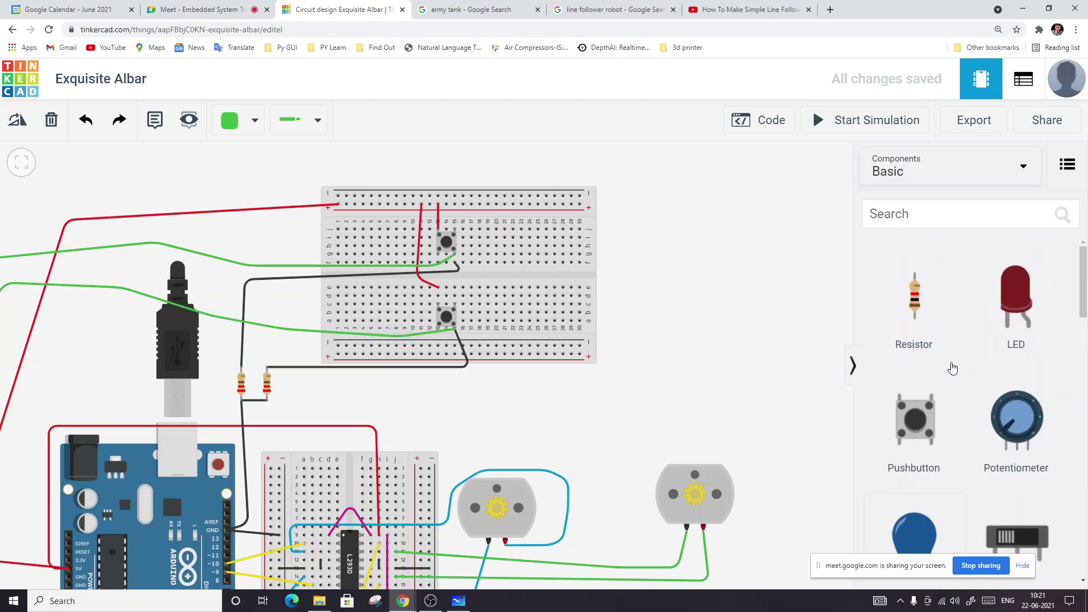
left_click_drag(914, 300, 292, 395)
left_click_drag(909, 304, 316, 396)
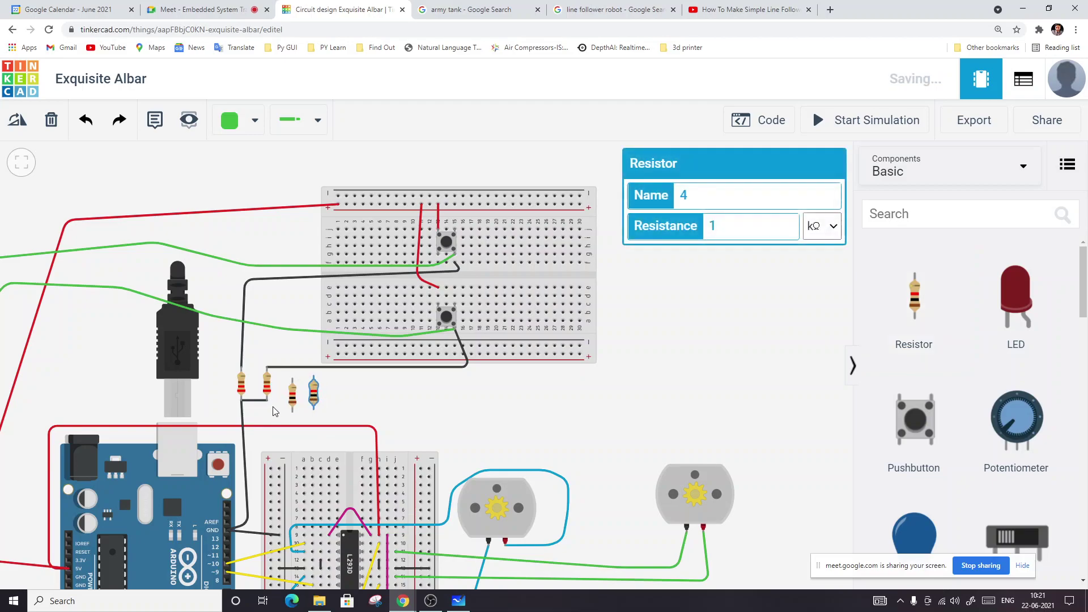
left_click(293, 400)
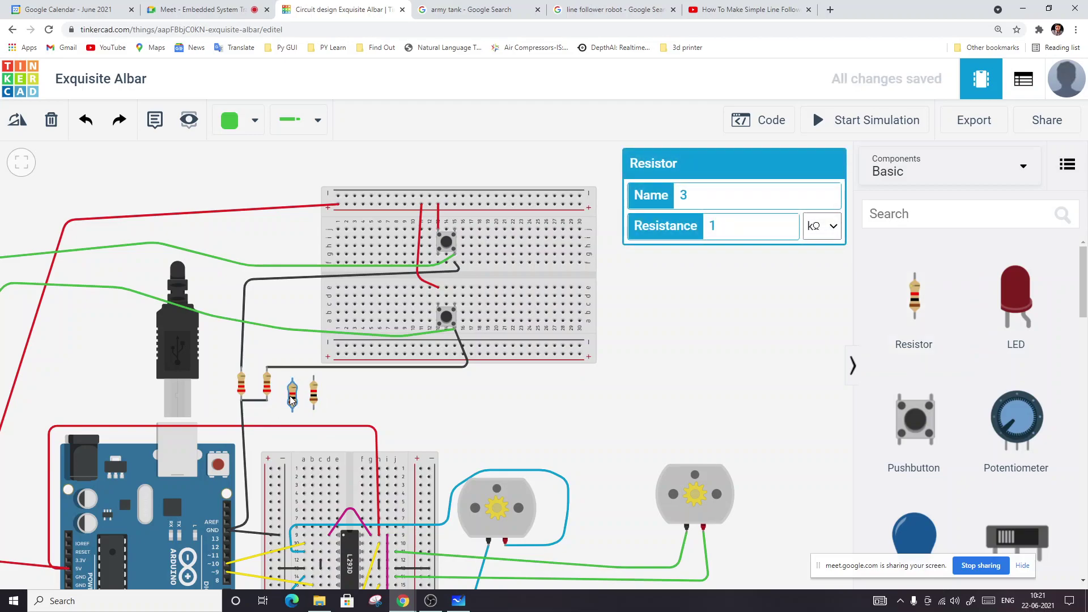
left_click_drag(293, 400, 288, 397)
left_click(296, 399)
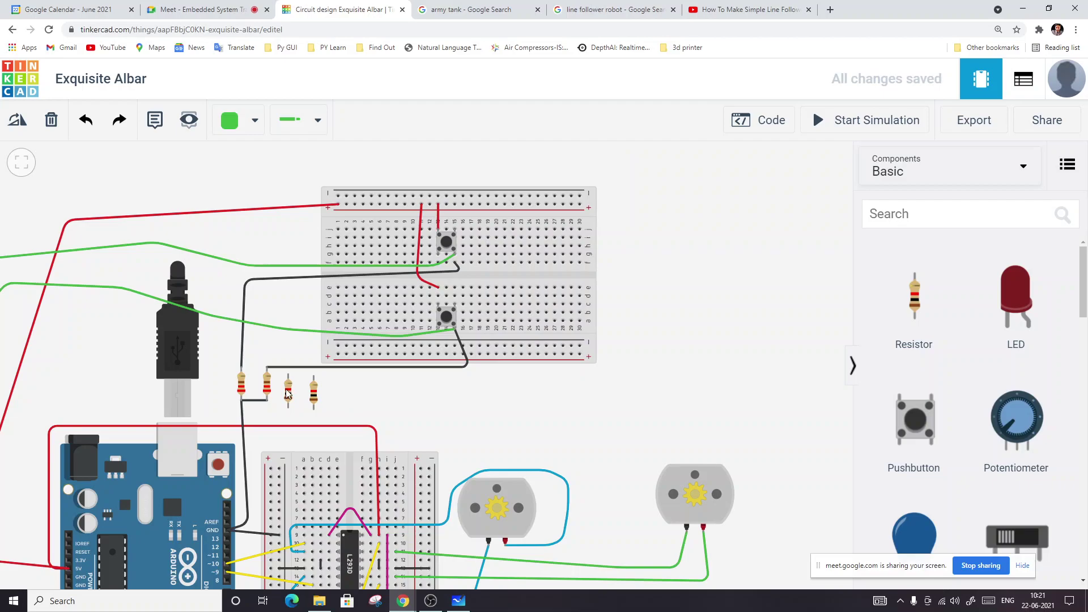
Set both newly added resistors below the pushbutton breadboard to 220 Ω.
left_click(289, 396)
key("BackSpace")
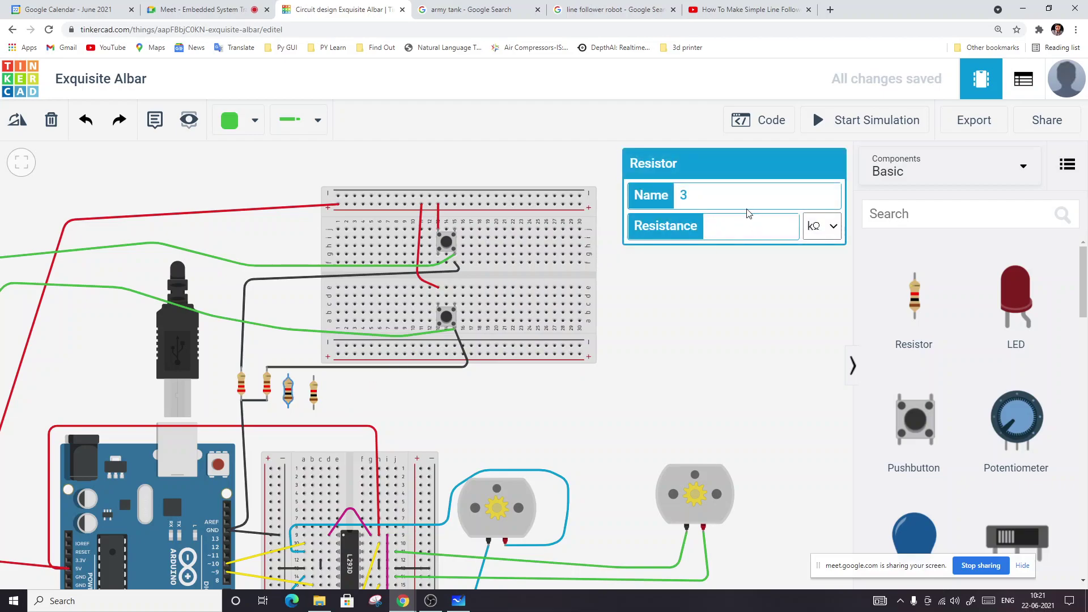
type("220")
left_click(816, 292)
left_click(313, 391)
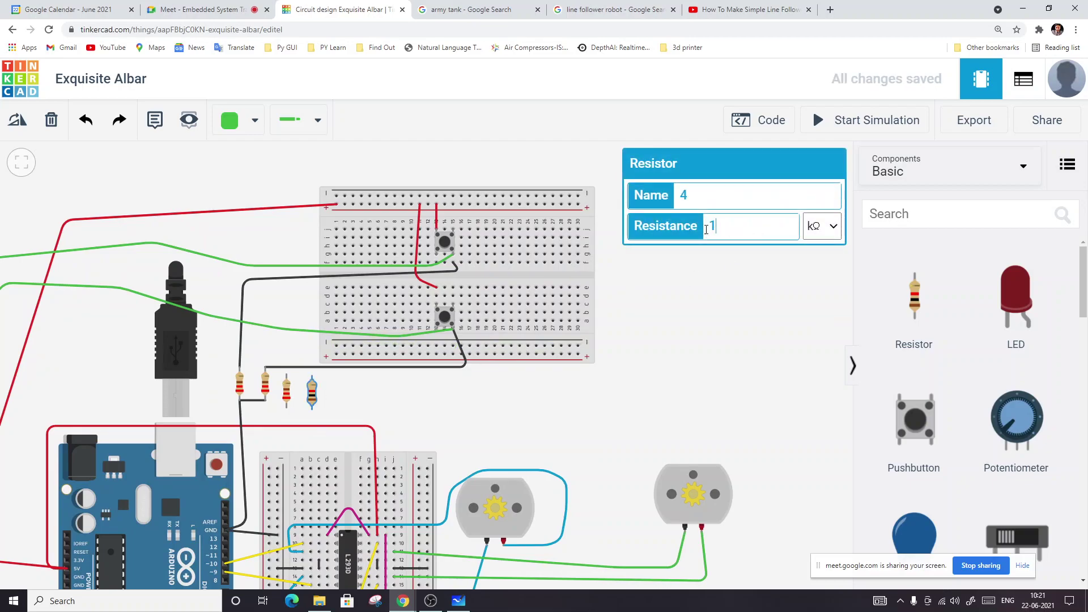
type("220")
left_click(828, 226)
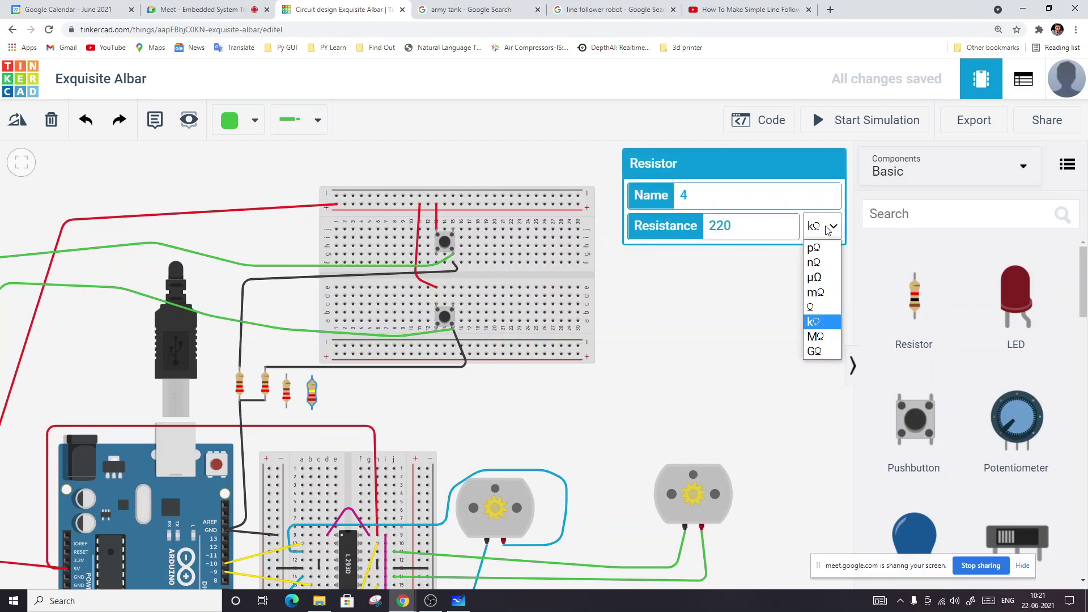
left_click(817, 311)
Move the fourth resistor closer to the third and wire their lower terminals together and to the existing pair's common connection.
left_click_drag(286, 398, 295, 391)
left_click(284, 397)
left_click(302, 391)
left_click(297, 406)
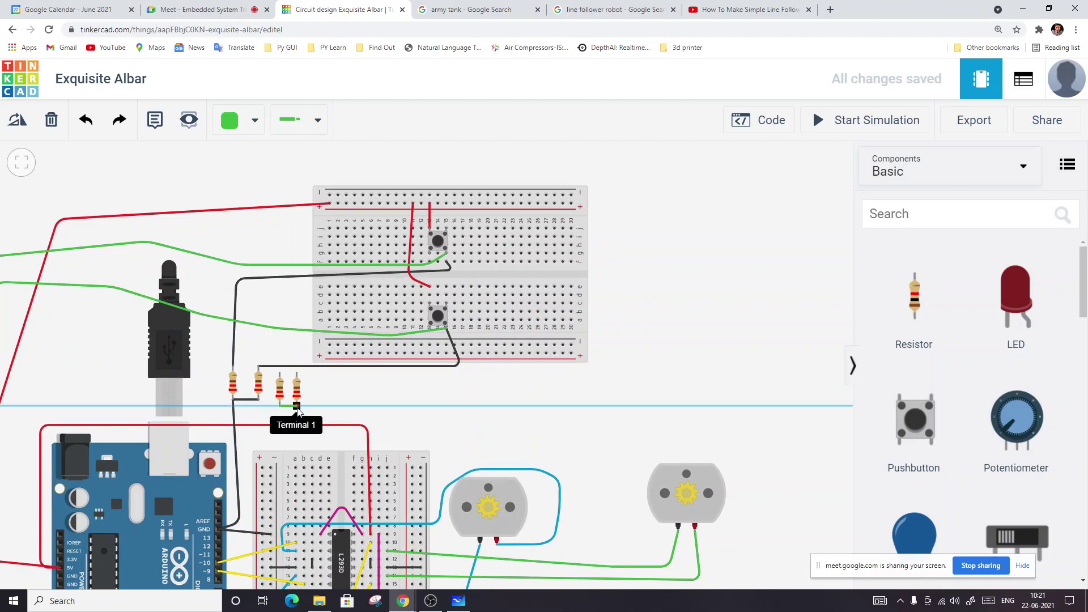
left_click(279, 405)
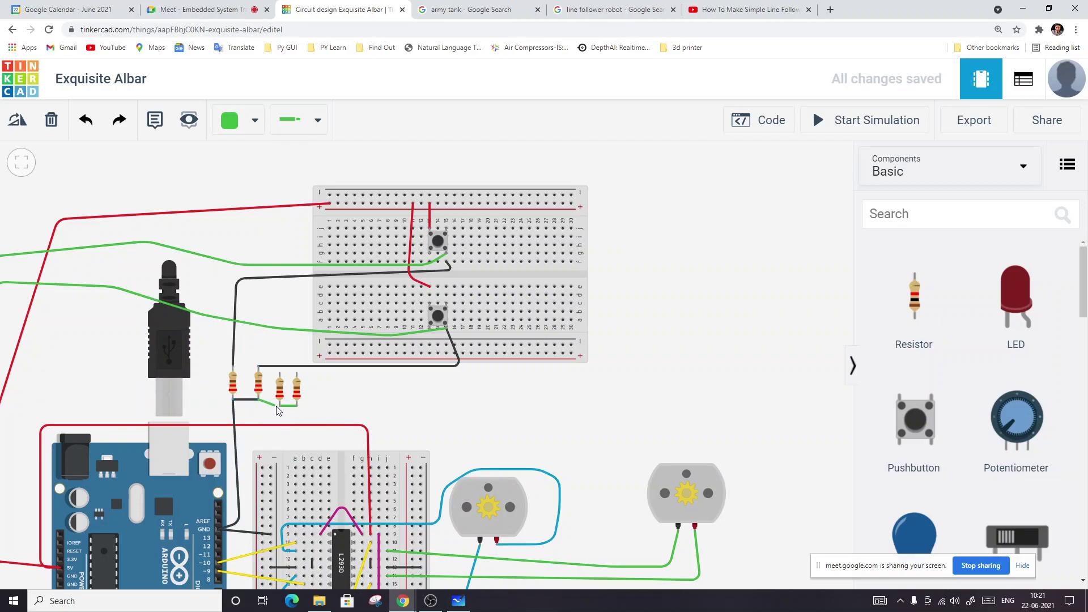
left_click(259, 400)
left_click(279, 405)
Colour the two new wires joining the resistors' lower terminals black.
left_click(249, 128)
left_click(253, 180)
left_click(265, 404)
left_click(249, 129)
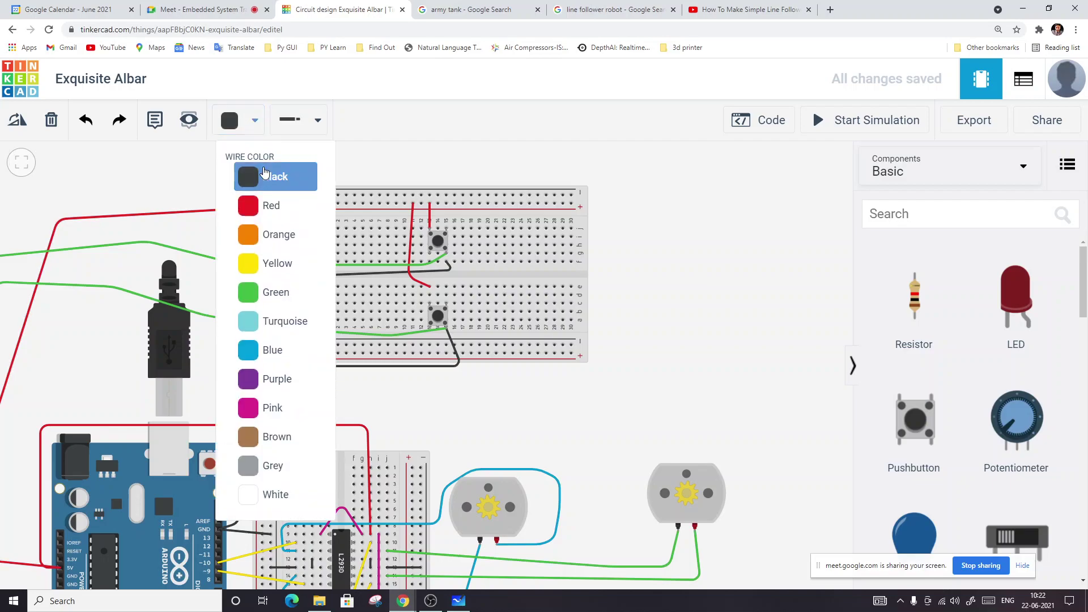
left_click(258, 178)
left_click(334, 386)
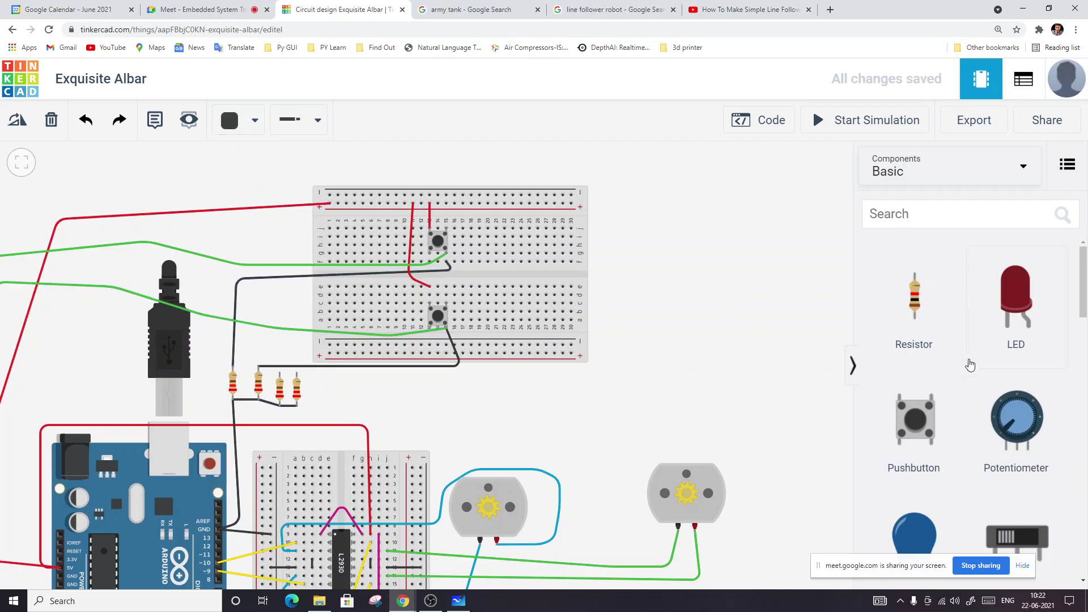
left_click_drag(916, 430, 546, 342)
left_click_drag(429, 343, 466, 222)
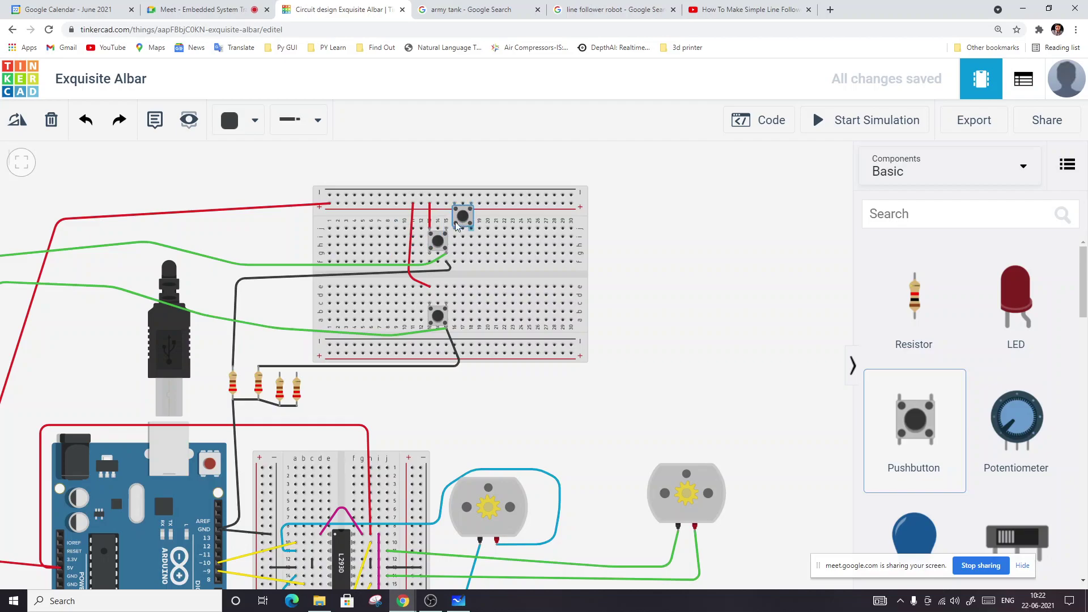
key("Delete")
Reroute the upper pushbutton's green signal wire and black resistor wire to free the breadboard area beside the button.
left_click(445, 257)
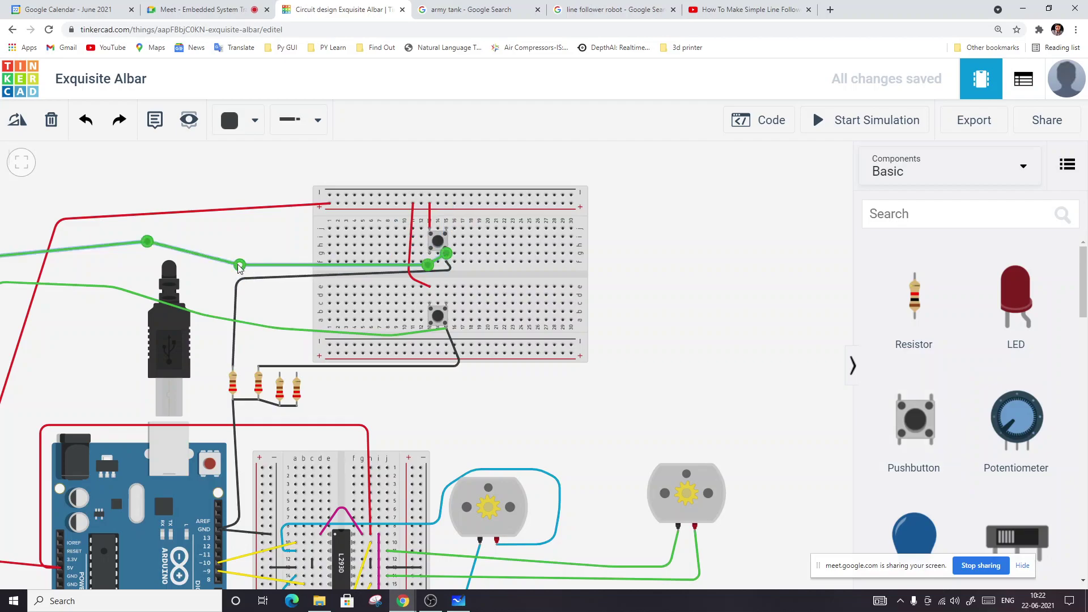
left_click_drag(239, 266, 248, 232)
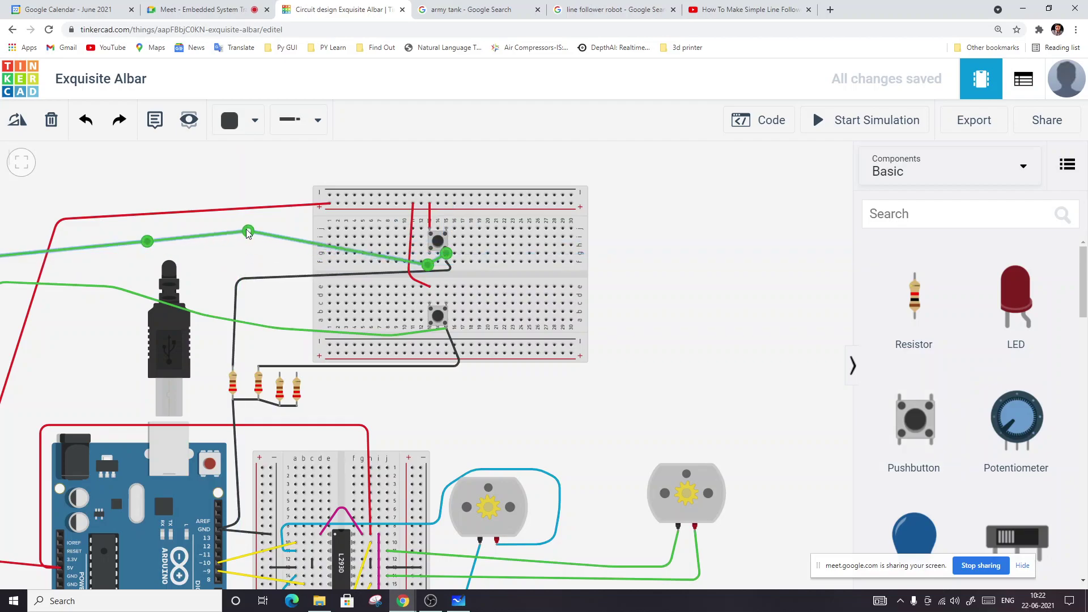
left_click_drag(428, 265, 356, 228)
left_click(267, 259)
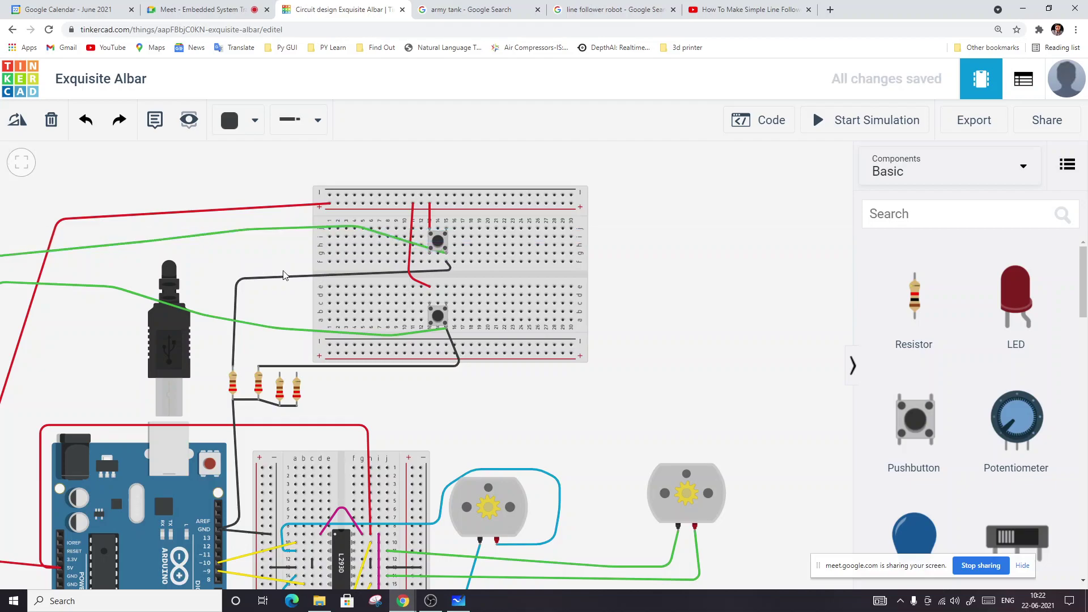
left_click(291, 278)
left_click_drag(237, 279, 233, 306)
mouse_move(453, 270)
left_mouse_down()
mouse_move(444, 290)
mouse_move(446, 263)
left_mouse_up()
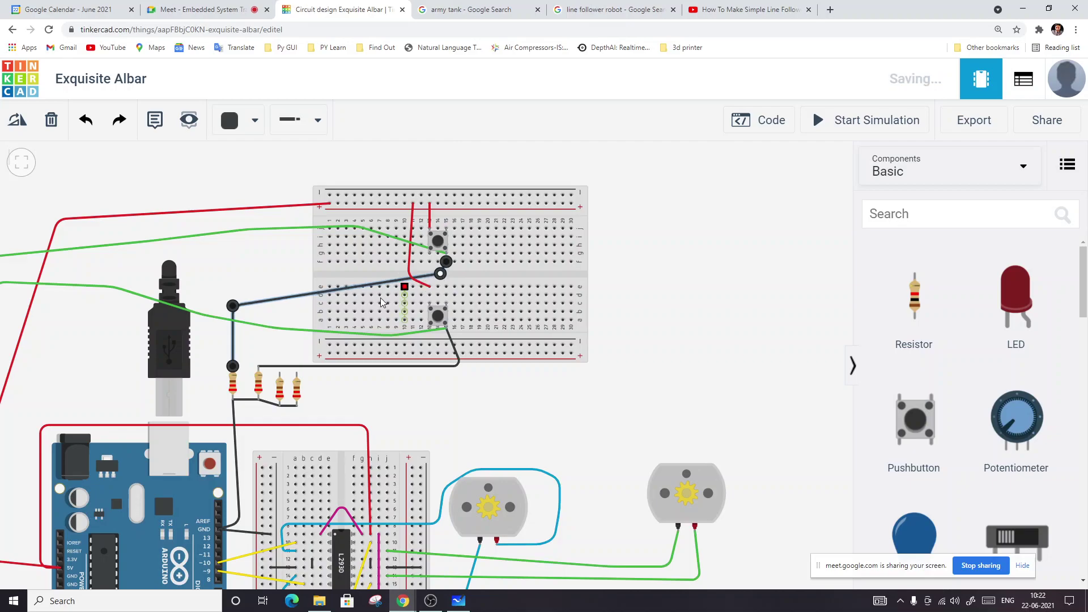
left_click(691, 248)
Place two more pushbuttons on the breadboard's upper half, one on each side of the existing upper pushbutton.
left_click_drag(921, 411, 361, 256)
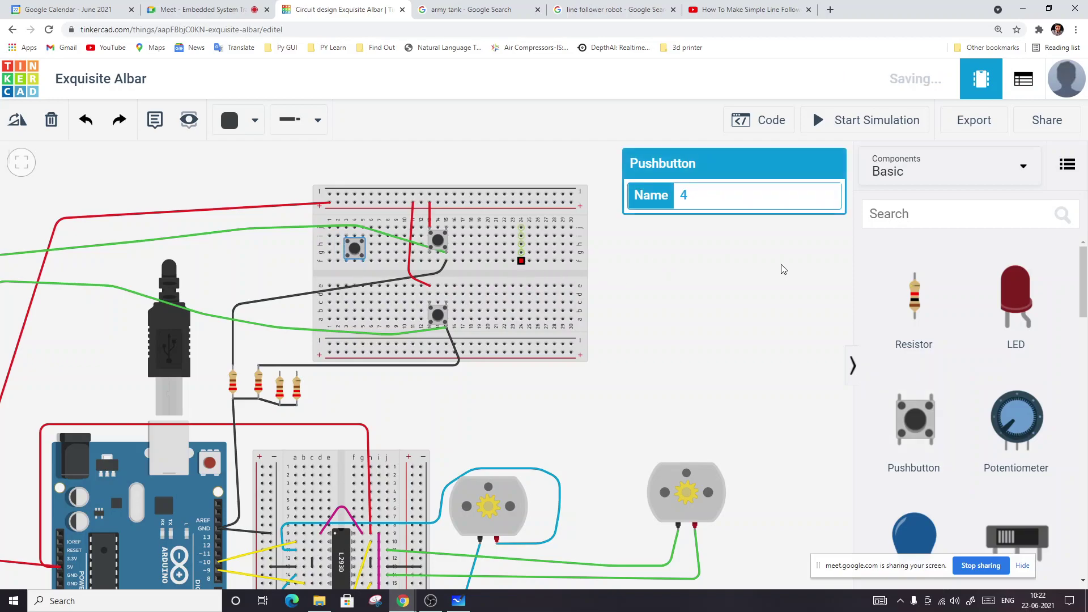
left_click_drag(907, 428, 511, 252)
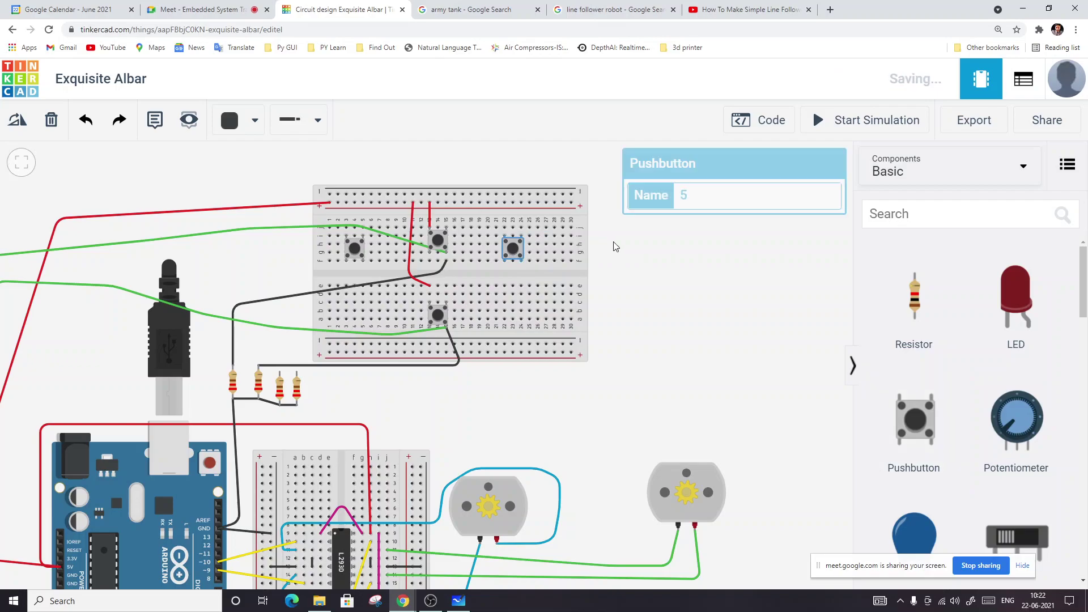
left_click(644, 245)
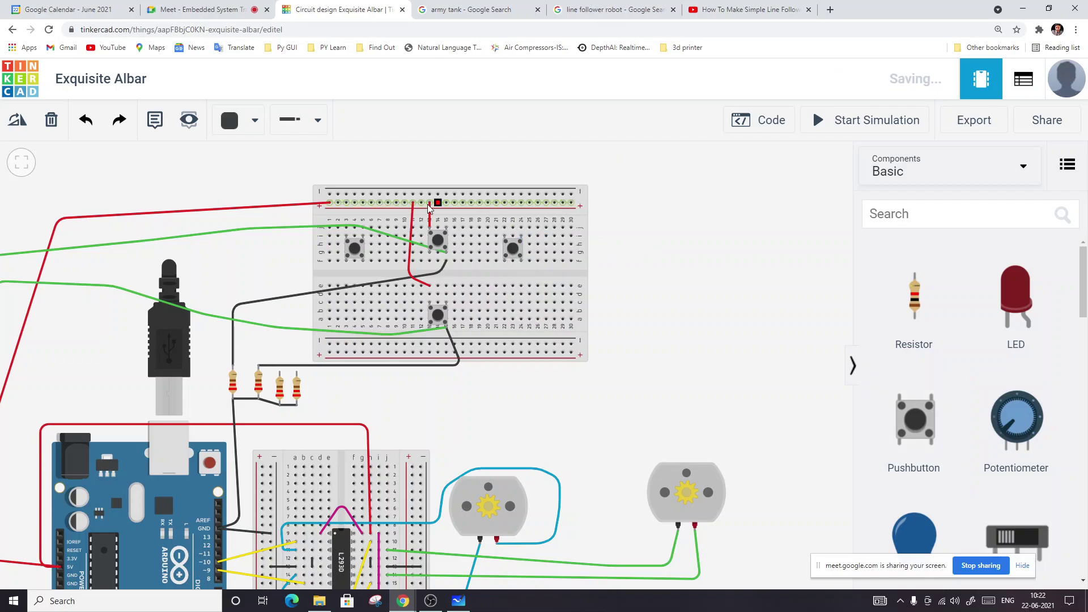
Connect the upper-left terminal of each new pushbutton to the breadboard's upper positive rail with black wires.
left_click(345, 228)
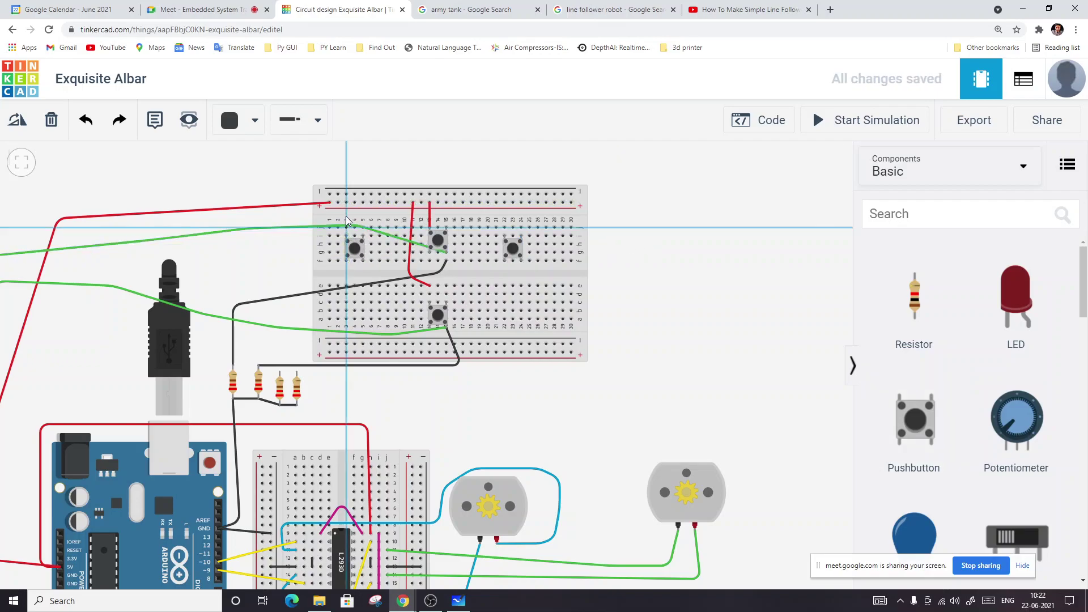
left_click(347, 203)
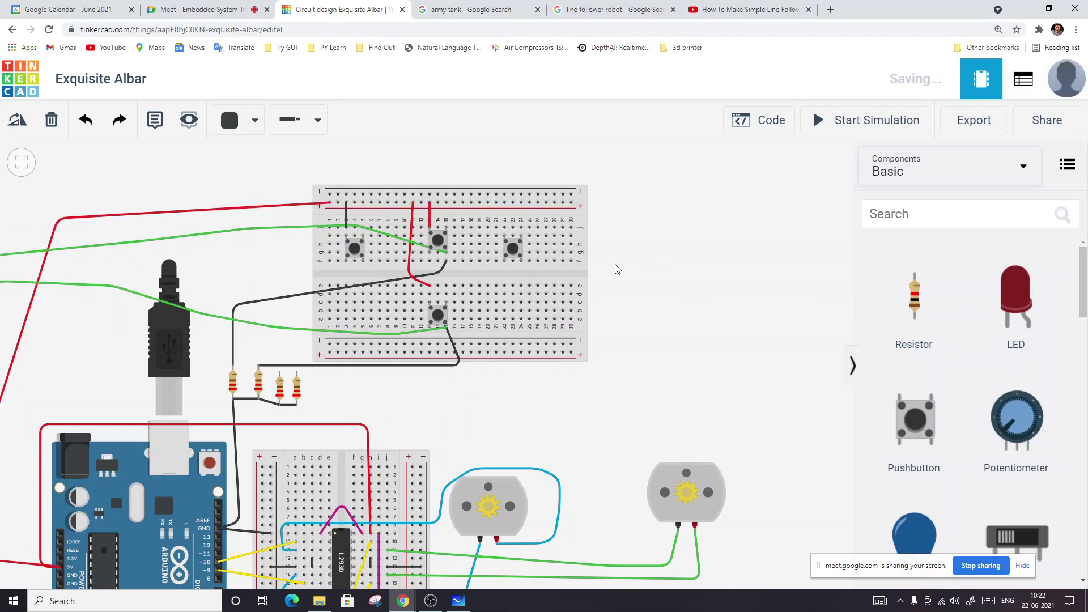
left_click(505, 228)
left_click(515, 203)
Wire the left pushbutton's lower-right terminal to the third resistor and the right pushbutton's to the fourth resistor.
left_click(366, 261)
left_click(369, 272)
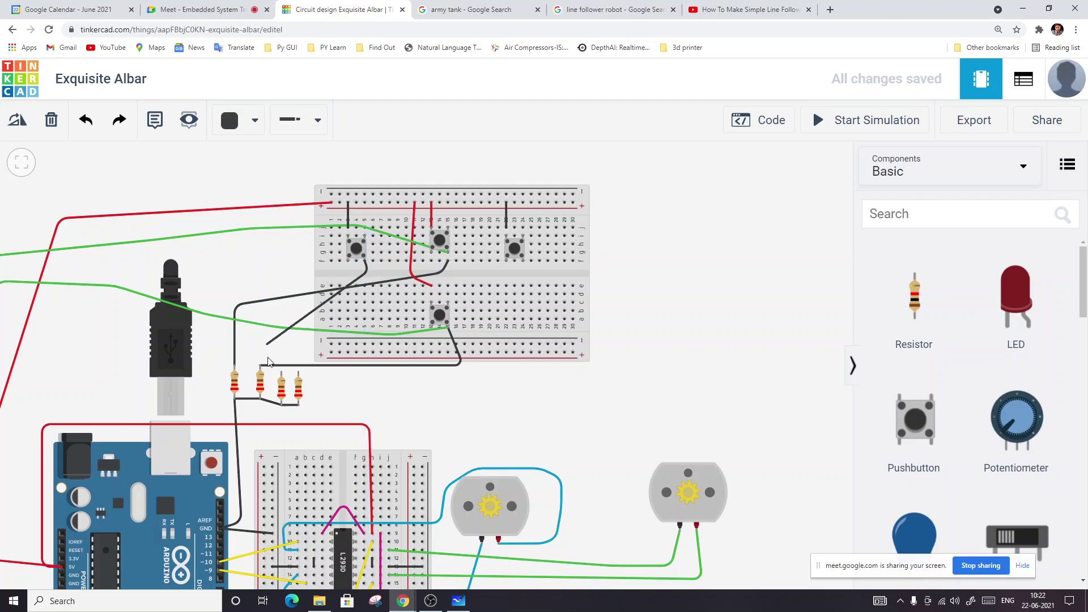
left_click(281, 372)
left_click(759, 375)
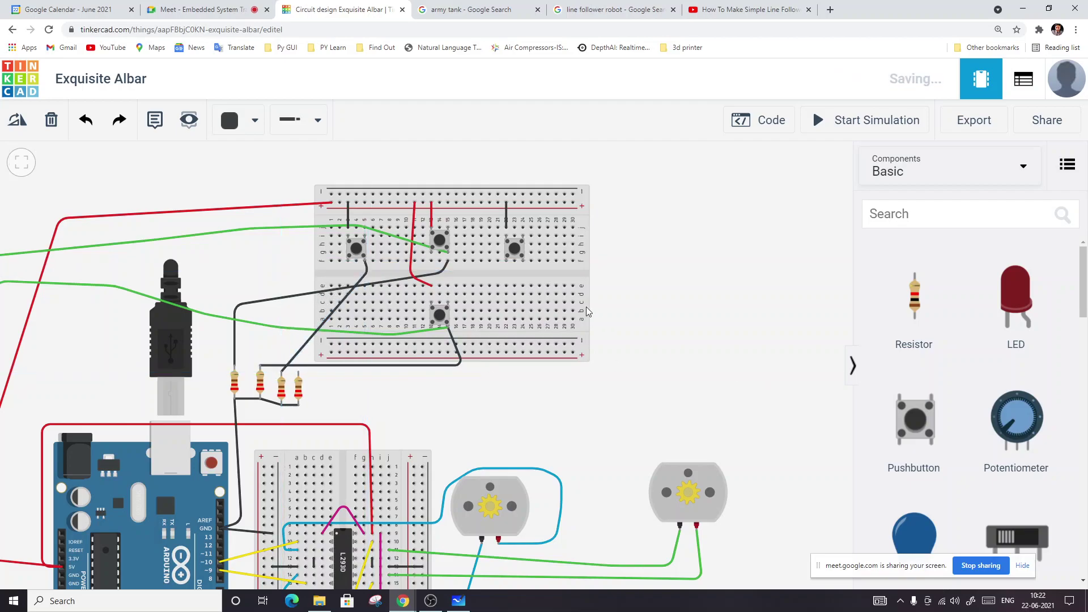
left_click(521, 261)
left_click(501, 285)
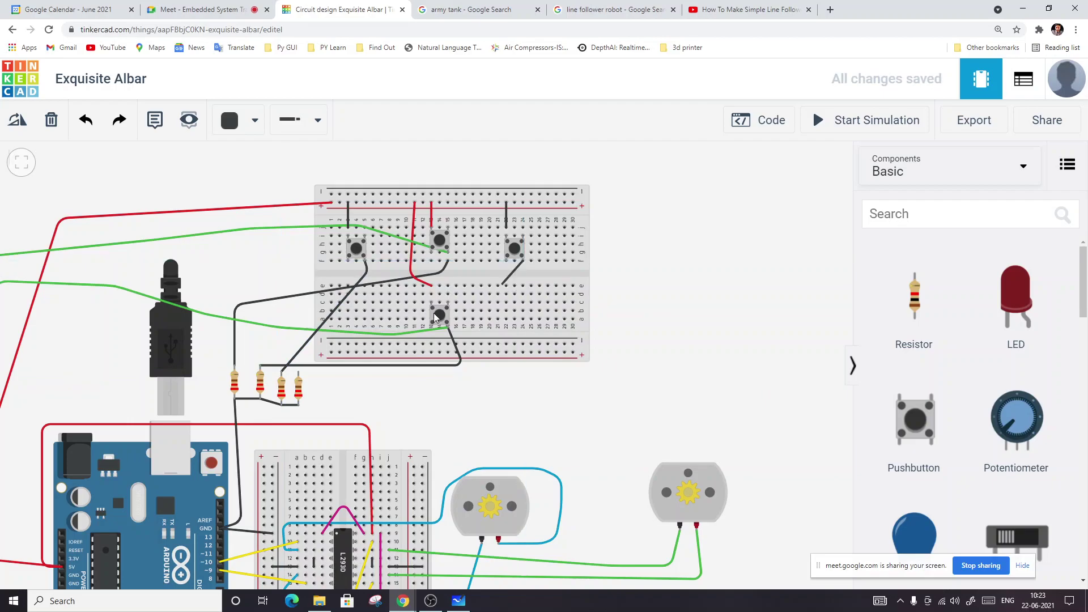
left_click(298, 372)
Connect the right pushbutton's lower-right terminal to Arduino pin 11 with a green wire bent around the side of the breadboard.
scroll(601, 398, "down", 1)
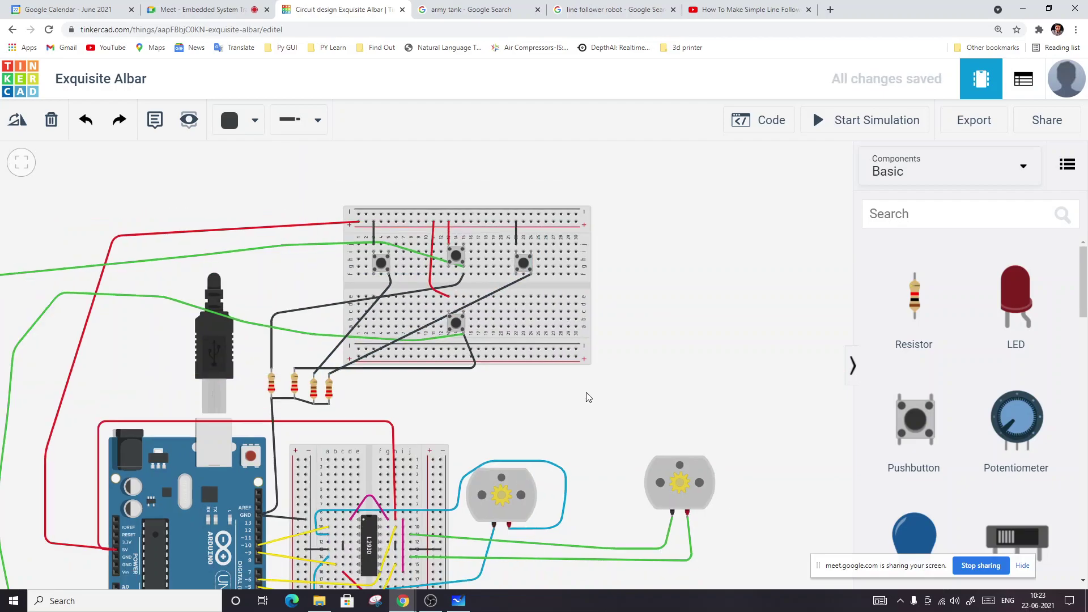
left_click_drag(542, 398, 570, 316)
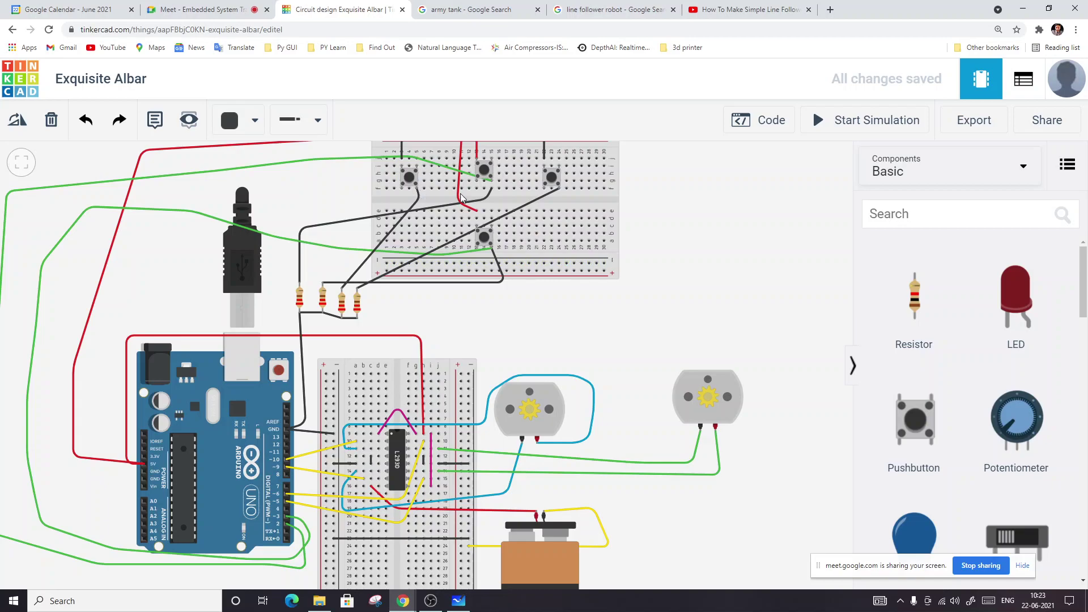
left_click(560, 190)
left_click(565, 222)
left_click(635, 207)
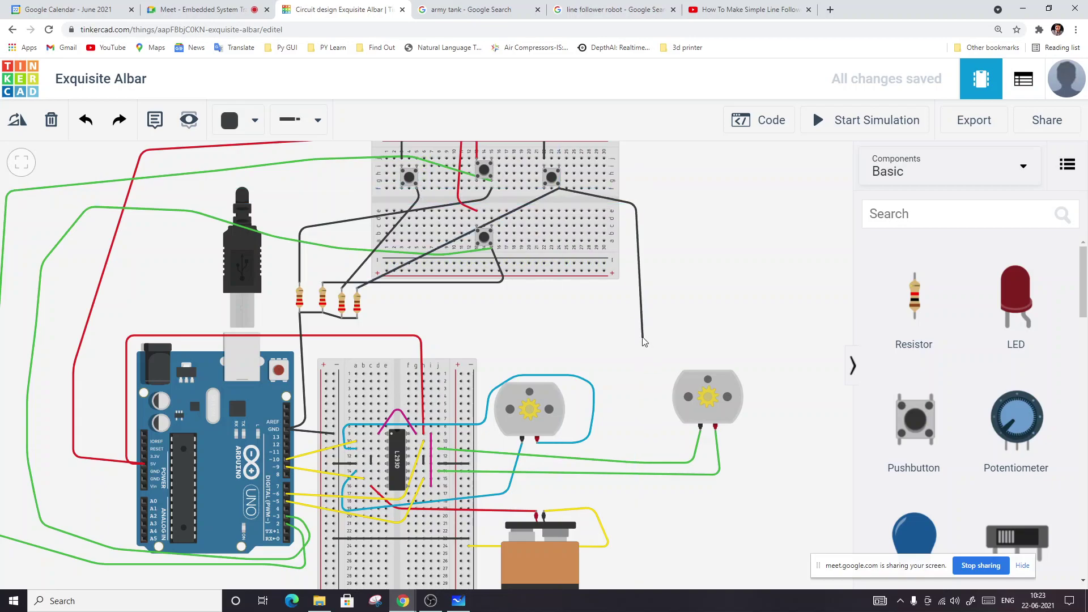
left_click(642, 338)
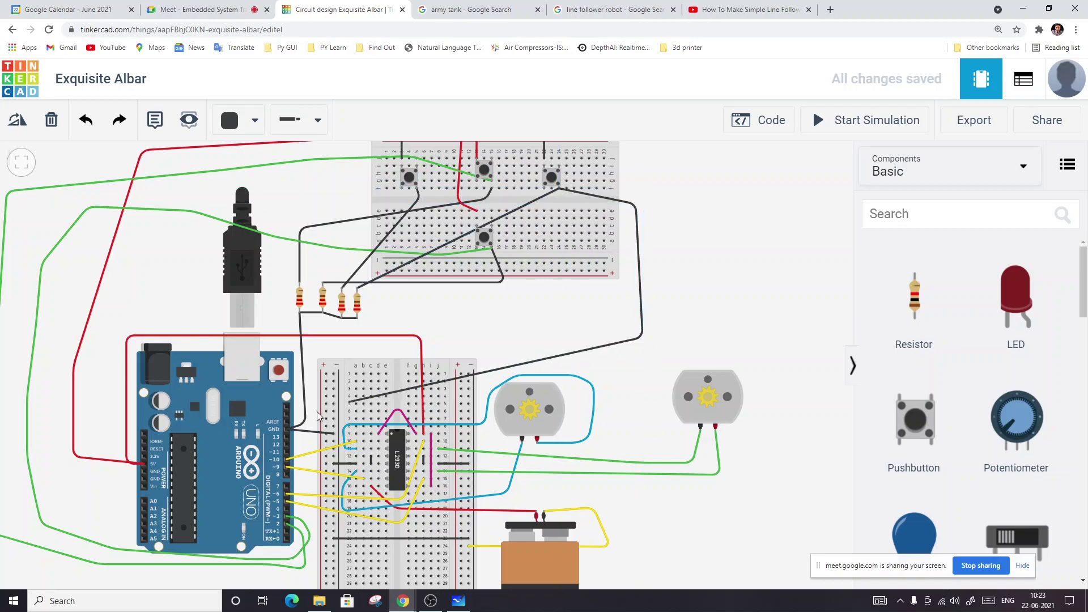
left_click(287, 453)
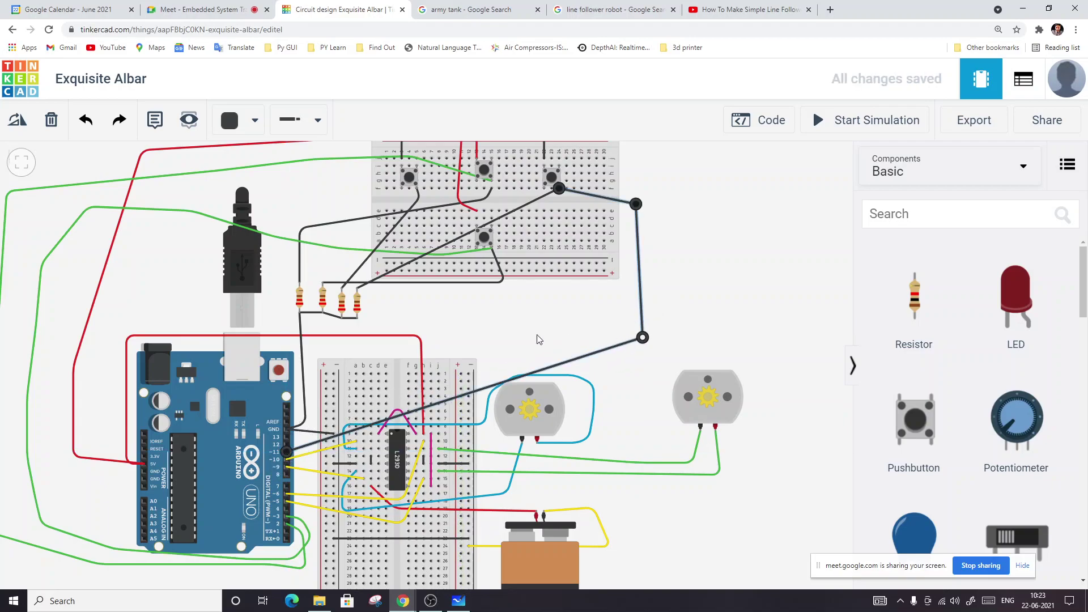
left_click_drag(642, 337, 502, 320)
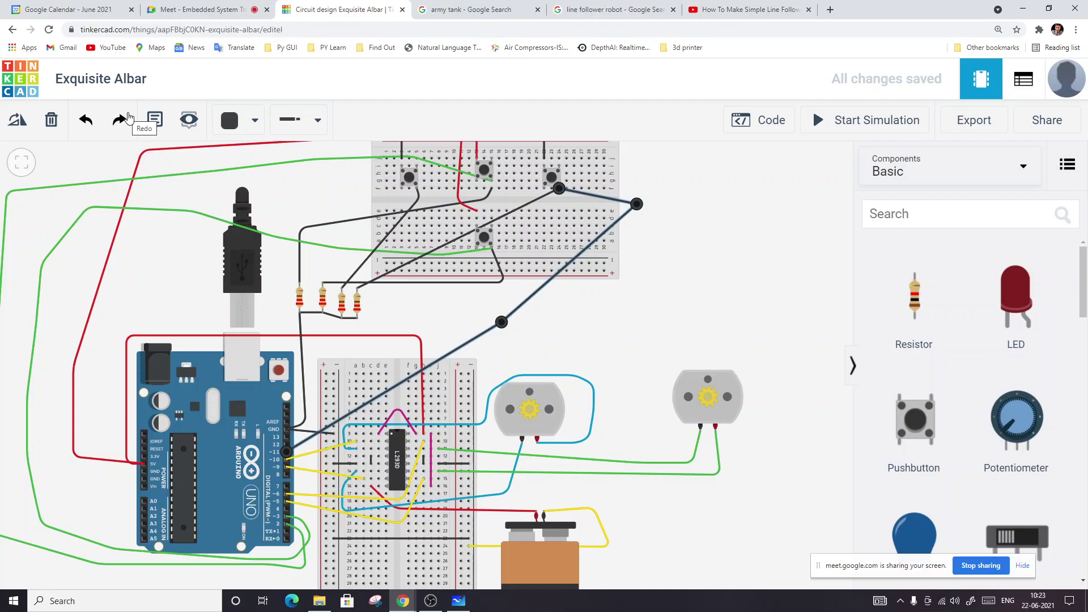
left_click(254, 120)
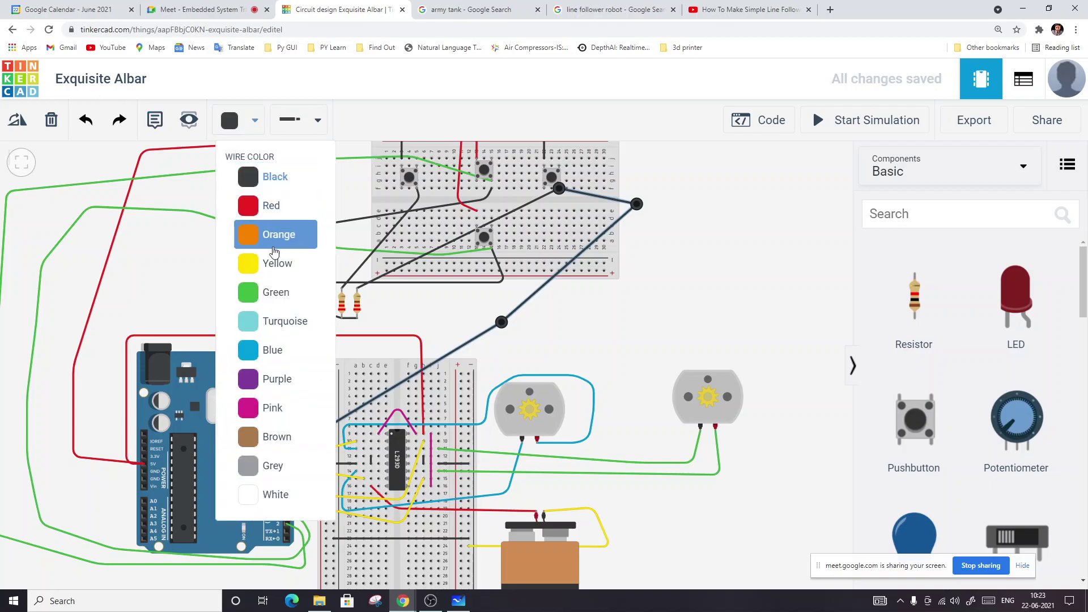
left_click(276, 292)
left_click(627, 320)
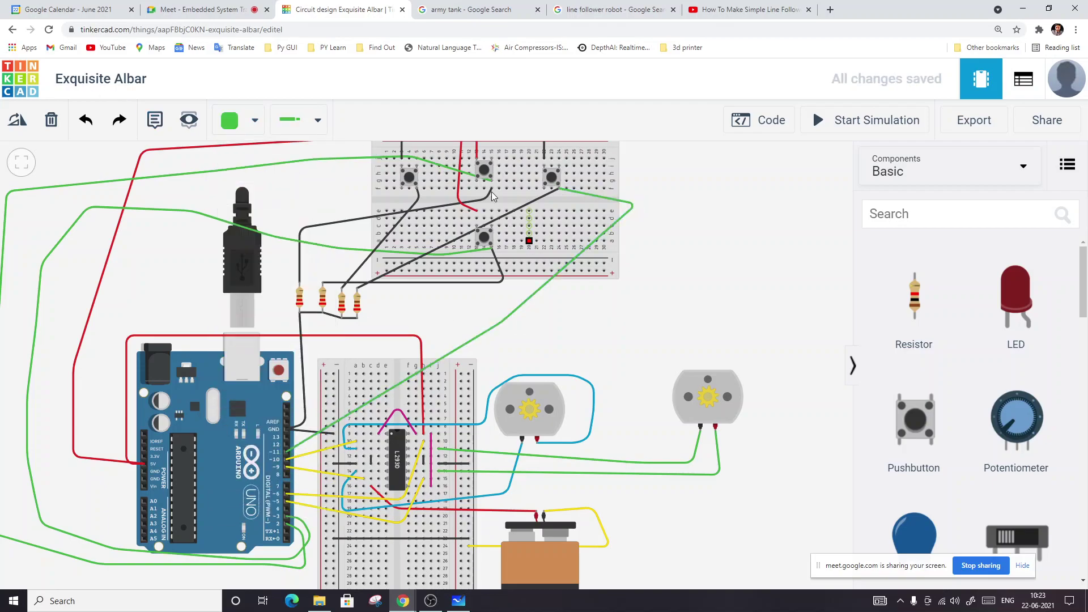
Connect the left pushbutton's lower-right terminal to Arduino pin 12 with a green wire.
left_click(420, 185)
left_click(289, 449)
left_click(656, 318)
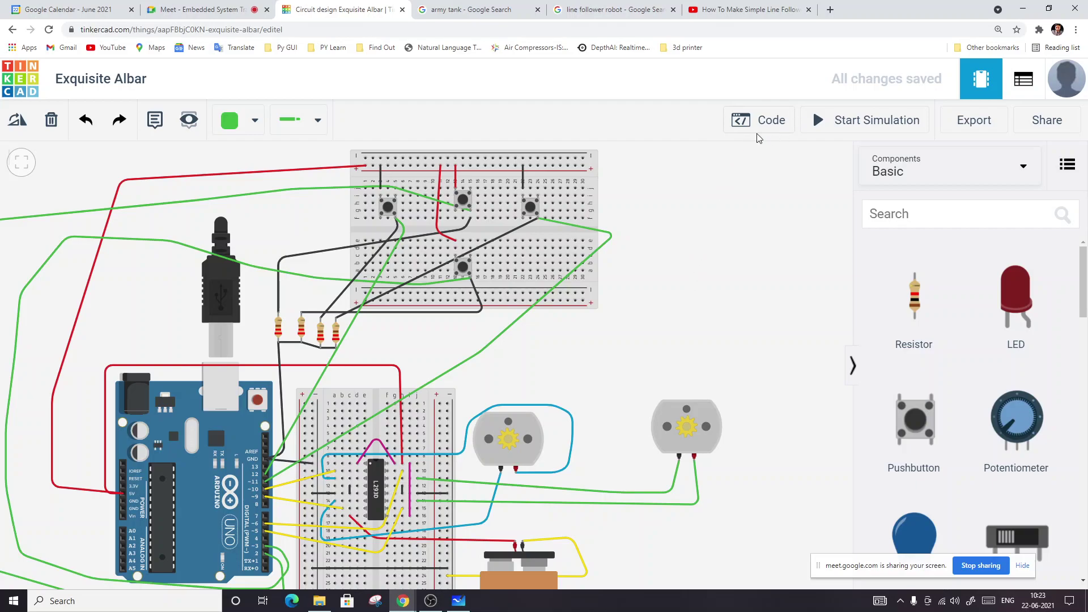
Show the Arduino code, review the motor functions, and add sw3 and sw4 to the switch variable declaration.
left_click(767, 120)
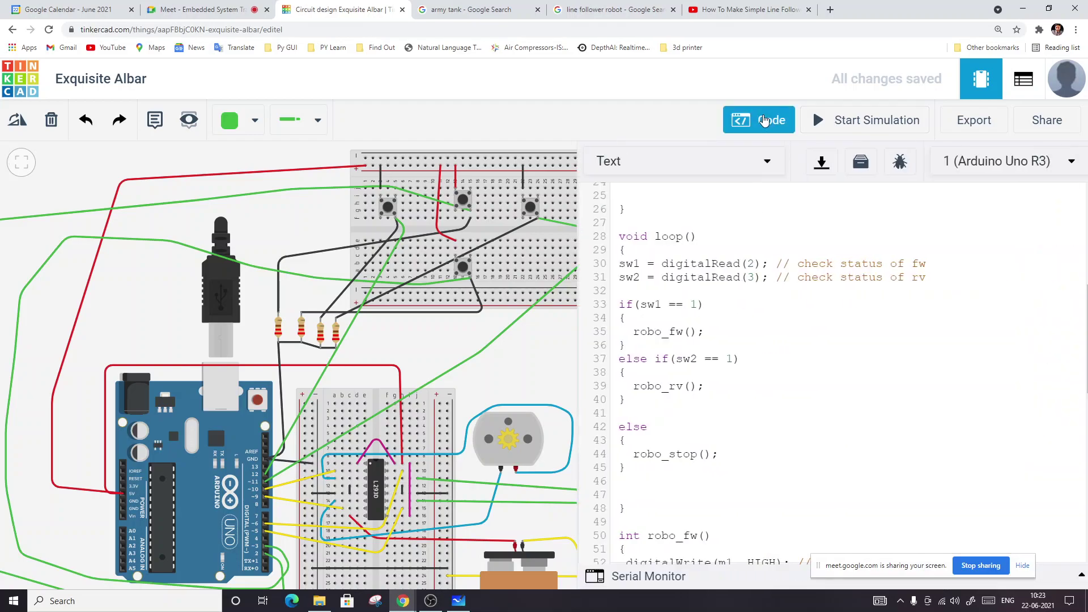
scroll(751, 395, "up", 5)
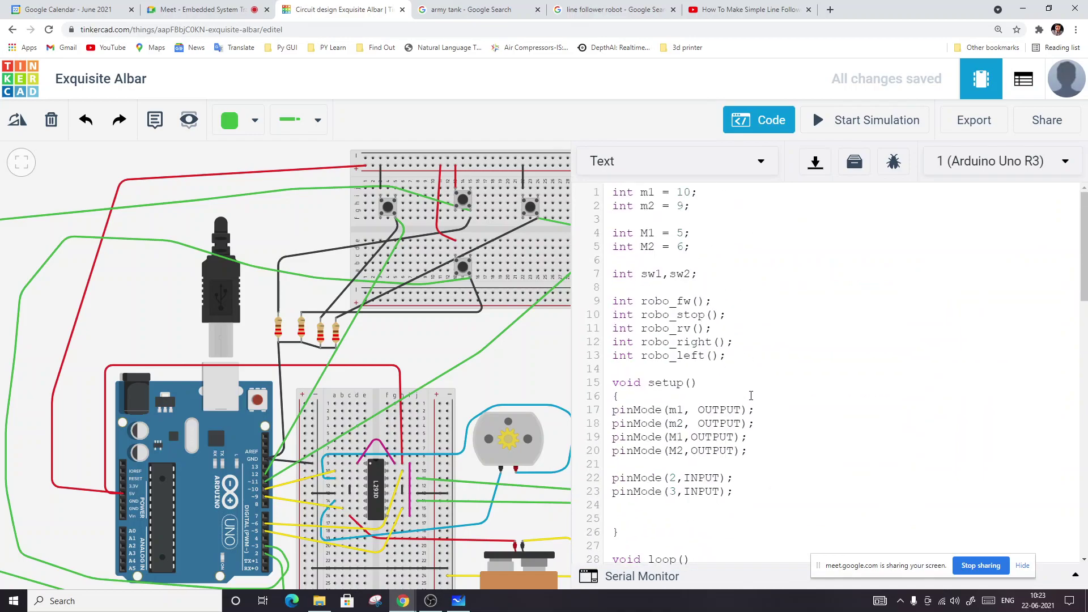
scroll(751, 395, "down", 13)
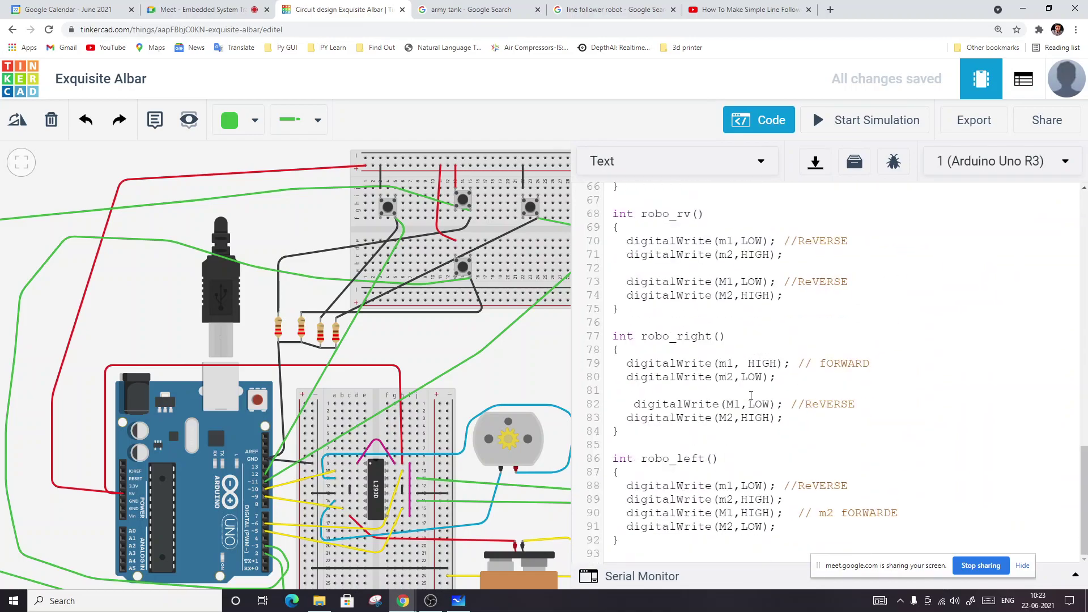
scroll(750, 395, "up", 13)
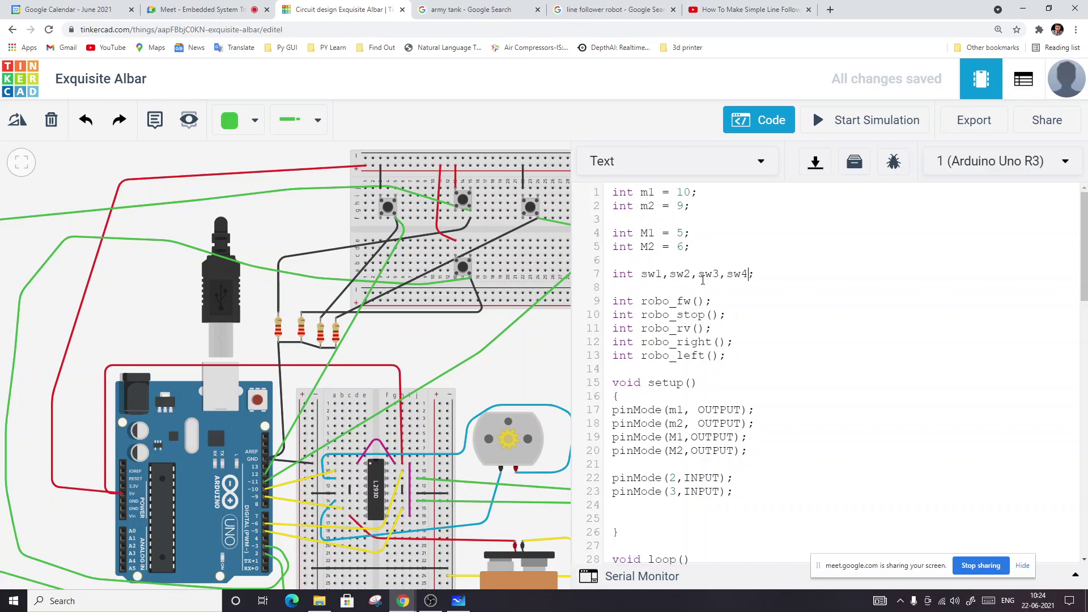
Admit the waiting participant to the Google Meet call and switch to the YouTube video on the line follower robot.
left_click(193, 10)
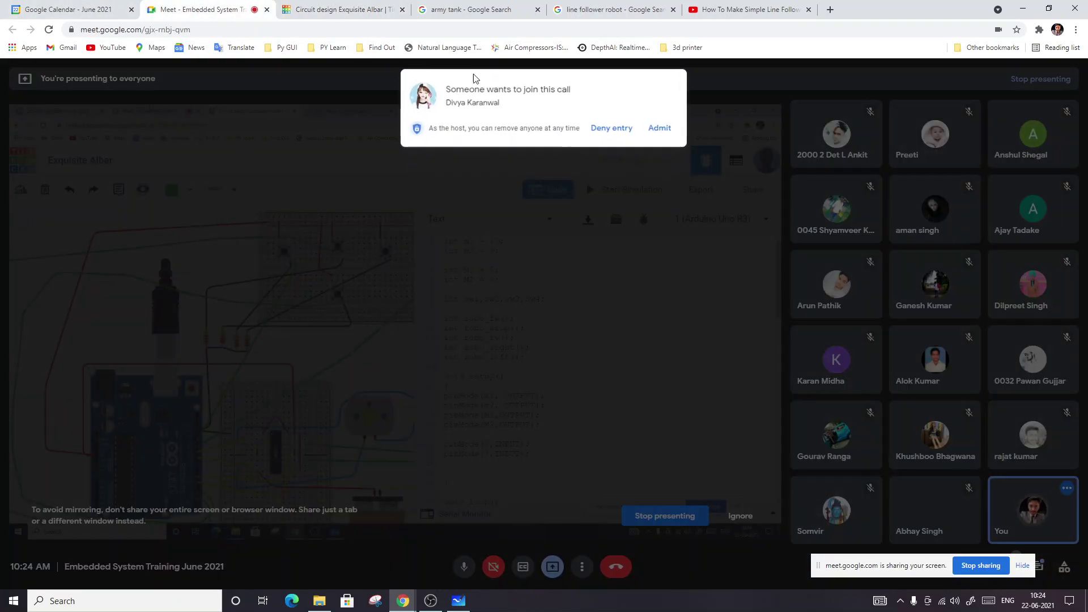
left_click(660, 126)
left_click(748, 10)
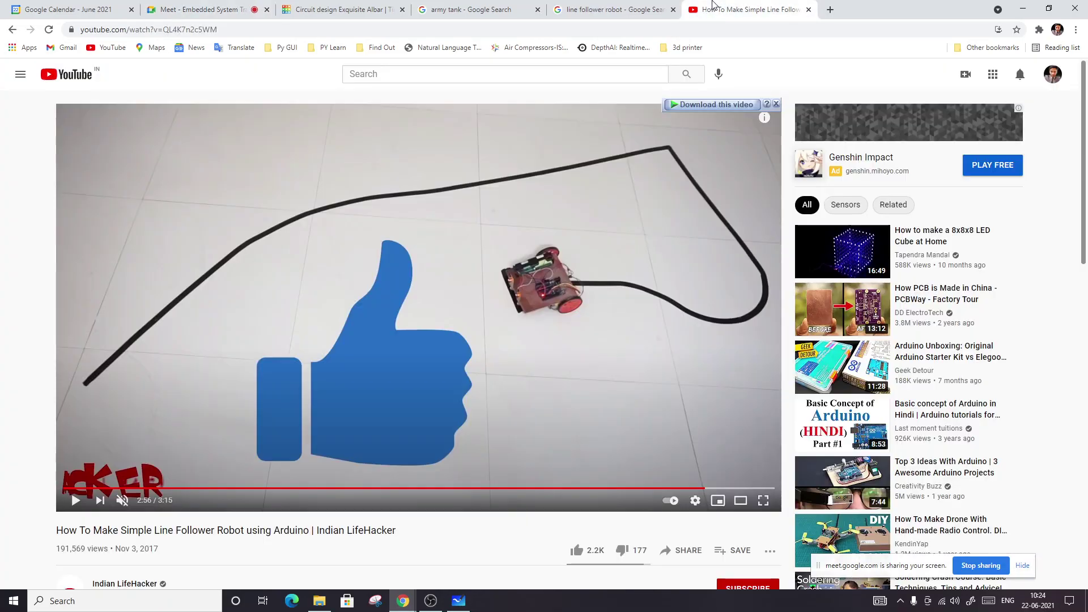
Return to the Tinkercad circuit page and duplicate the two INPUT pinMode lines for pins 2 and 3 in setup().
left_click(592, 7)
left_click(476, 9)
left_click(357, 7)
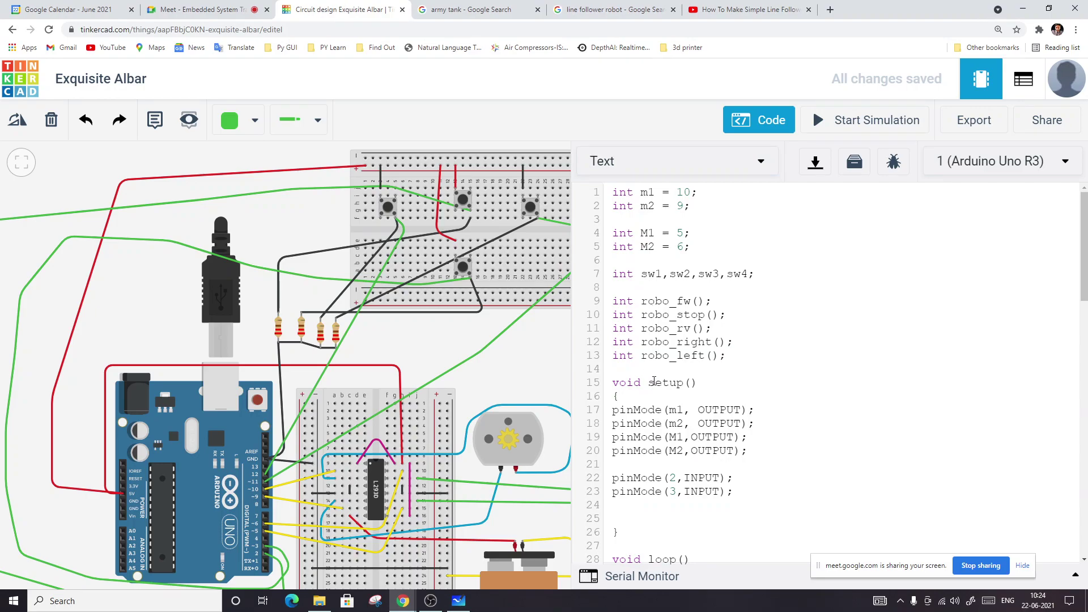
scroll(653, 382, "down", 5)
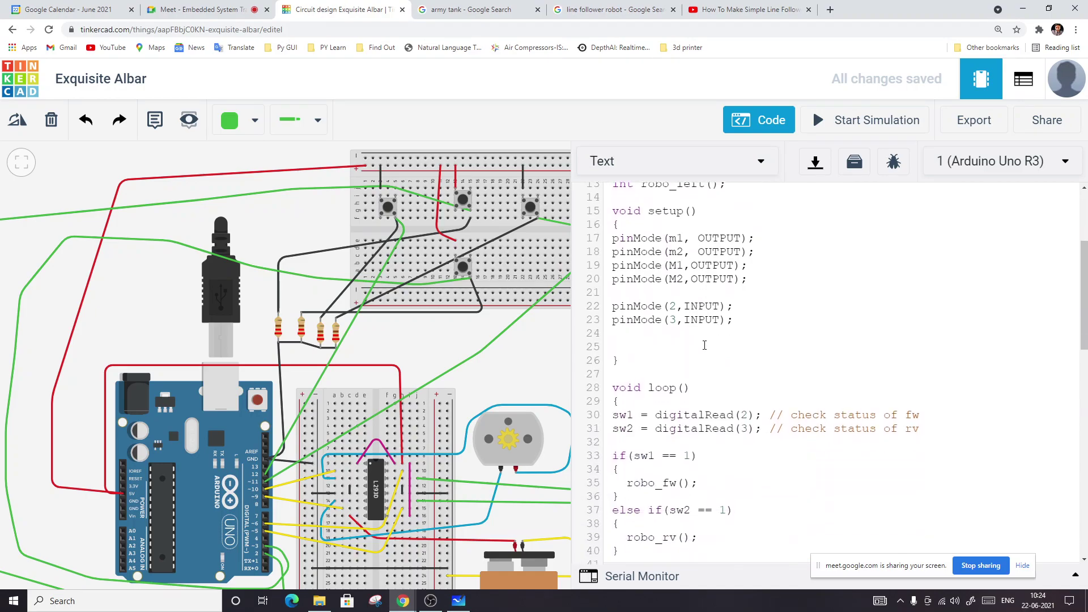
scroll(704, 345, "down", 2)
left_click_drag(613, 252, 736, 268)
key("ctrl+c")
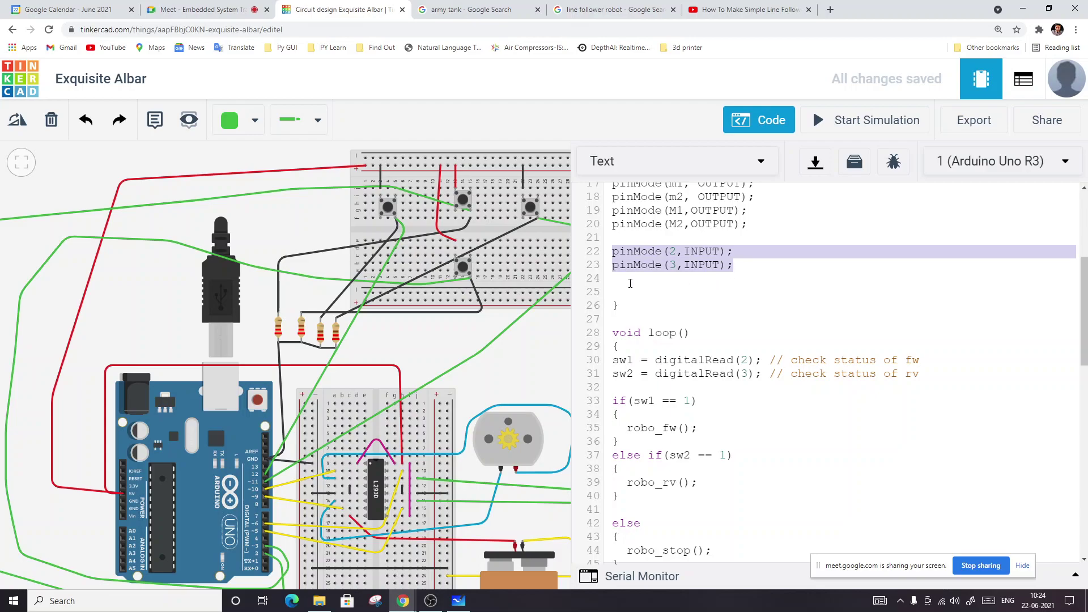
left_click(630, 283)
key("ctrl+v")
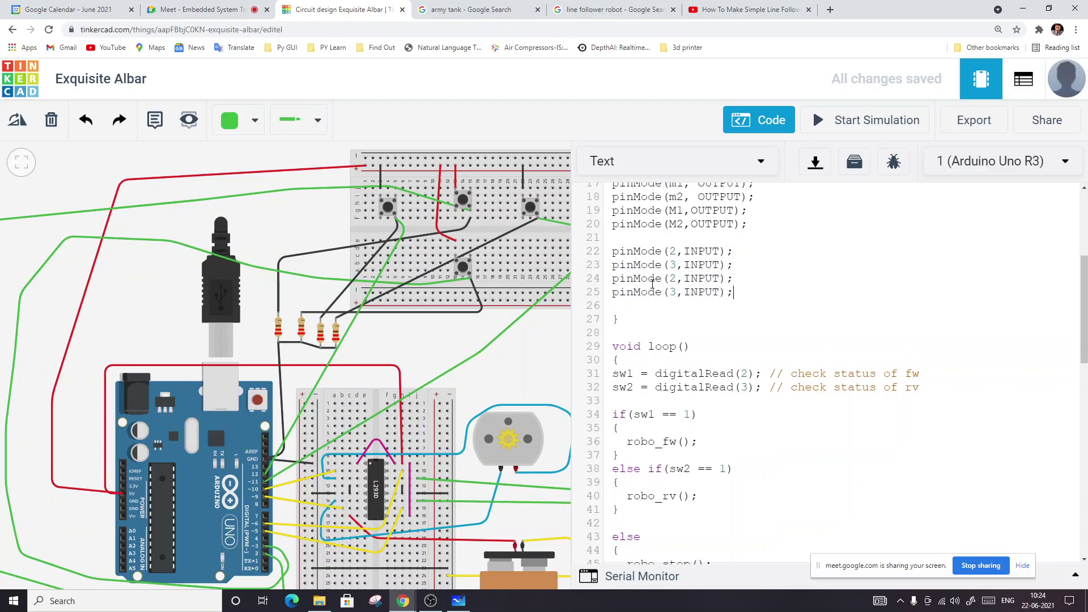
Set the two duplicated INPUT pinMode lines to pins 11 and 12.
left_click(677, 278)
key("BackSpace")
type("11")
key("BackSpace")
type("12")
Add the line sw3 = digitalRead(11); to loop() below the sw2 reading, reusing the existing digitalRead call.
scroll(643, 340, "down", 2)
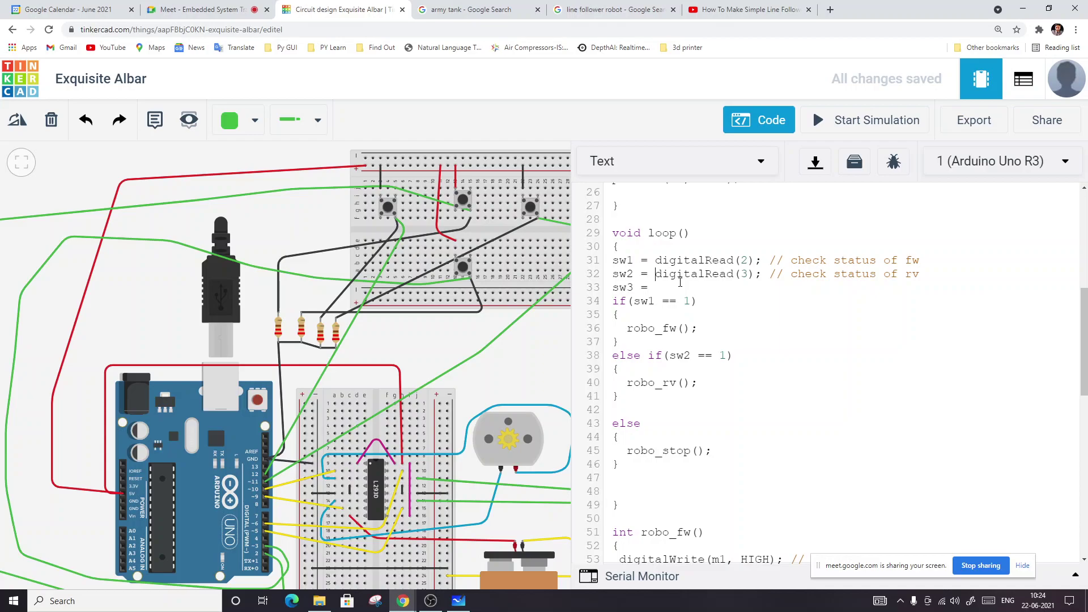
key("shift+Right")
key("shift+Right")
key("shift+Right")
key("shift+Right")
key("shift+Right")
key("shift+Right")
key("shift+Right")
key("shift+Right")
key("shift+Right")
key("shift+Right")
key("shift+Right")
key("shift+Right")
key("shift+Right")
key("shift+Right")
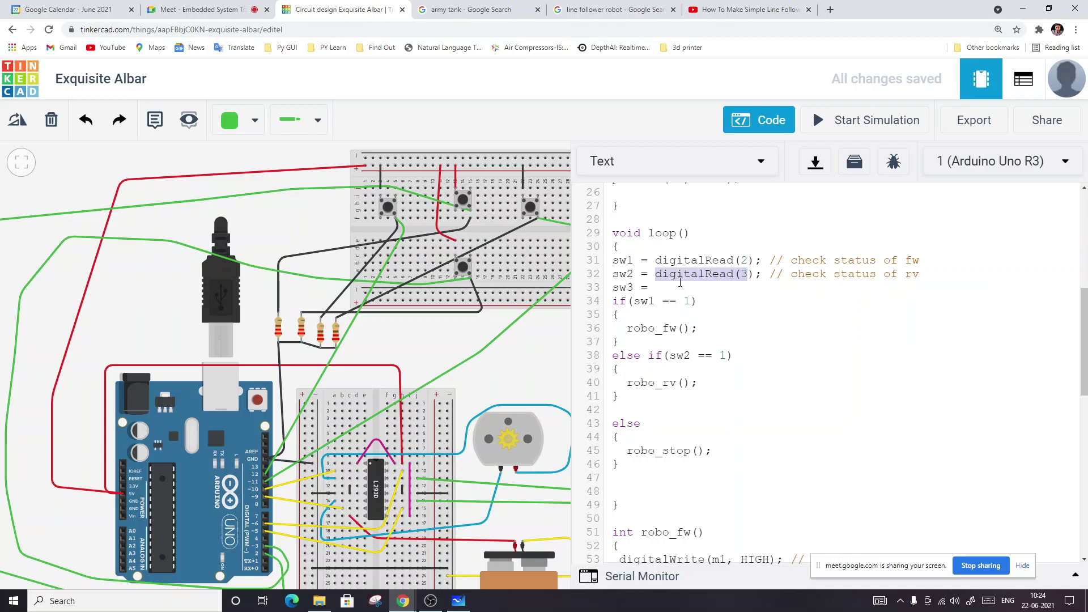
key("shift+Right")
key("ctrl+c")
key("Right")
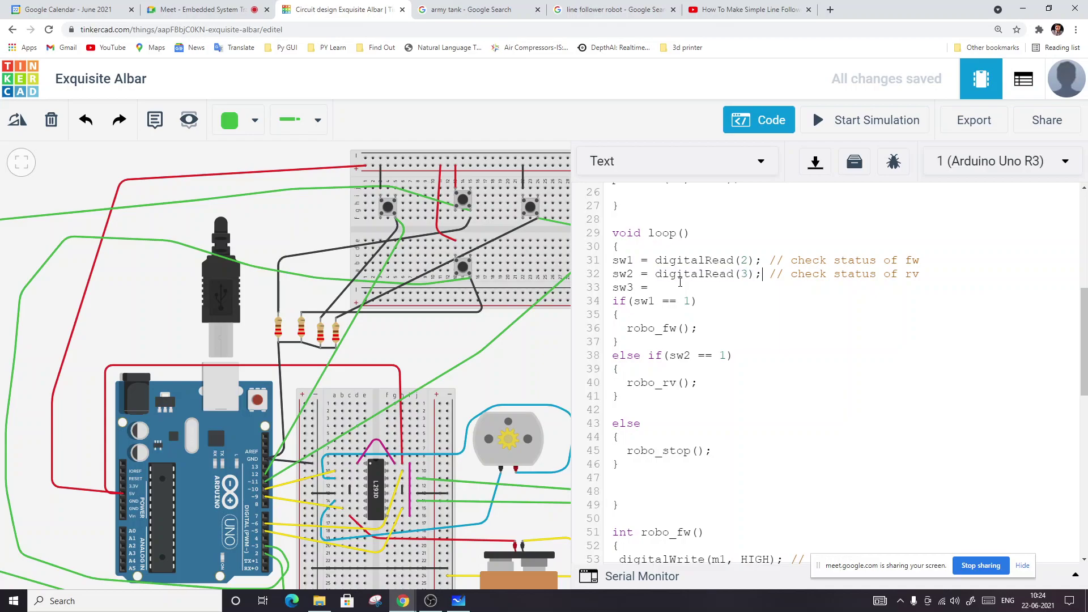
key("ctrl+v")
type("11")
Add the comment "// check status of right" to the sw3 line, reusing the sw2 comment text.
type("//")
key("ctrl+shift+Right")
key("ctrl+shift+Right")
key("ctrl+shift+Right")
key("ctrl+shift+Right")
key("ctrl+c")
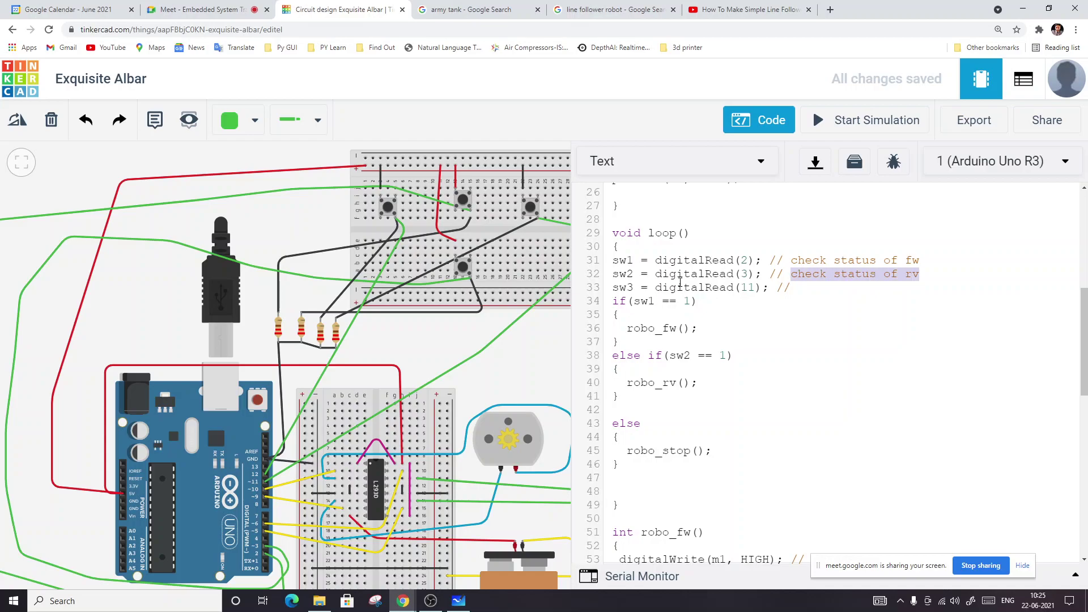
key("Right")
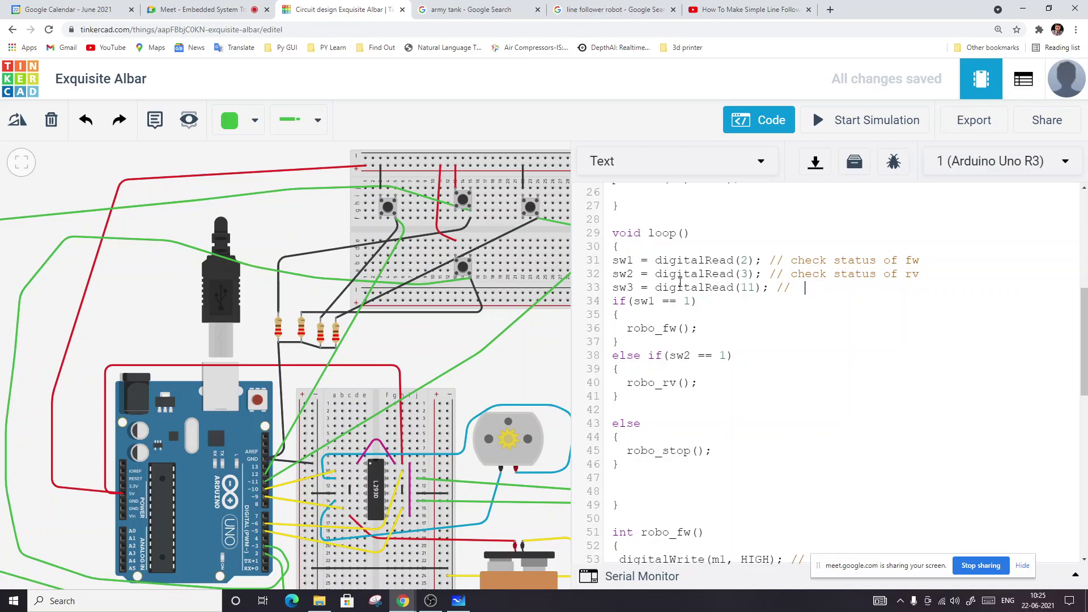
key("ctrl+v")
key("BackSpace")
key("BackSpace")
type("right")
Duplicate the sw3 reading line directly below itself and remove its extra indentation.
left_click_drag(947, 288, 611, 287)
key("ctrl+c")
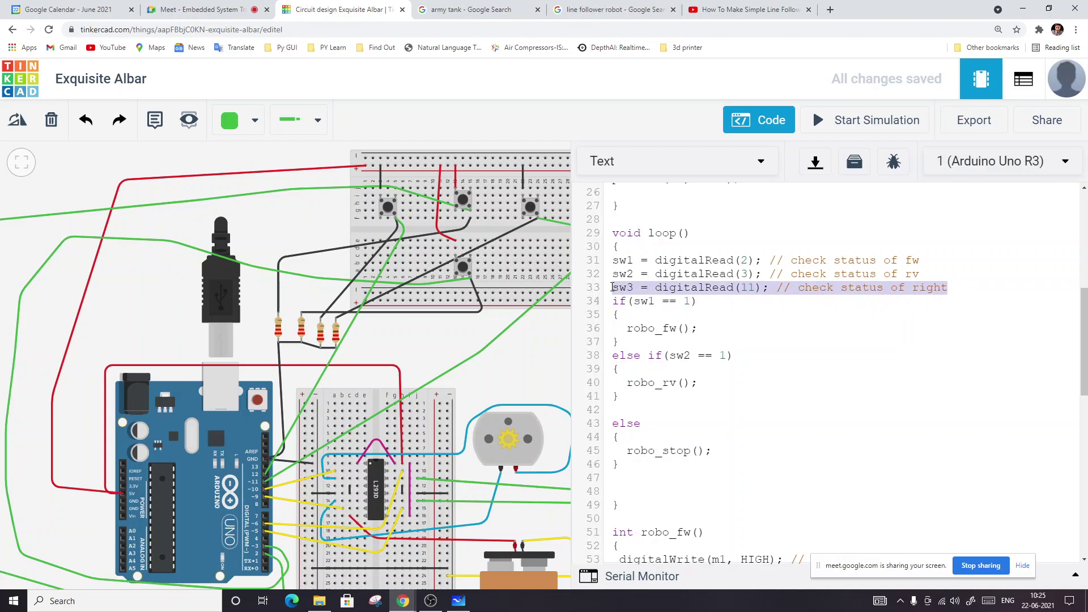
left_click(974, 290)
key("Return")
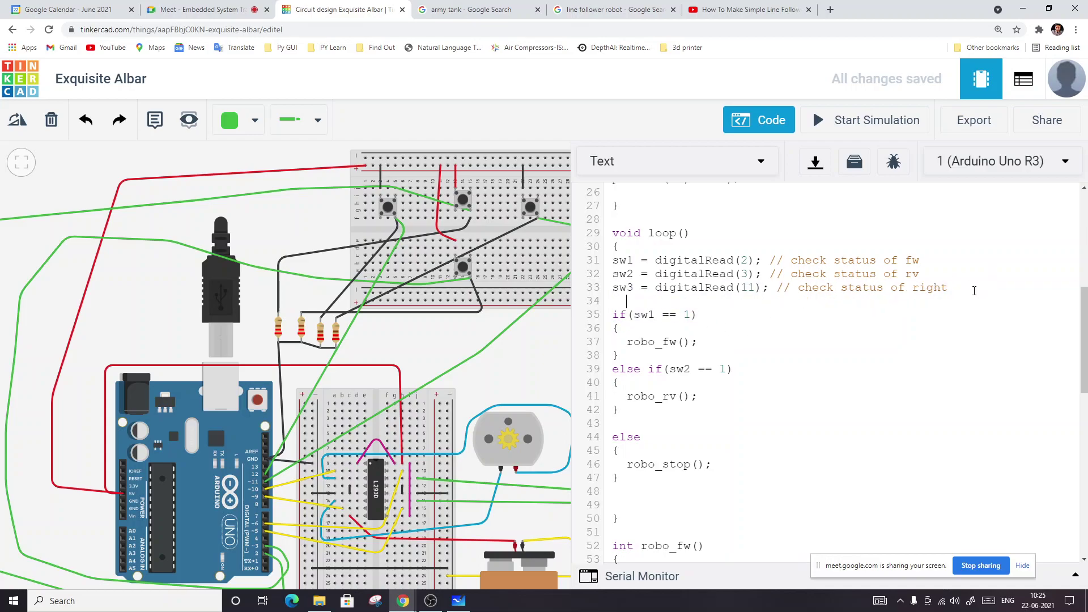
key("ctrl+v")
left_click(629, 300)
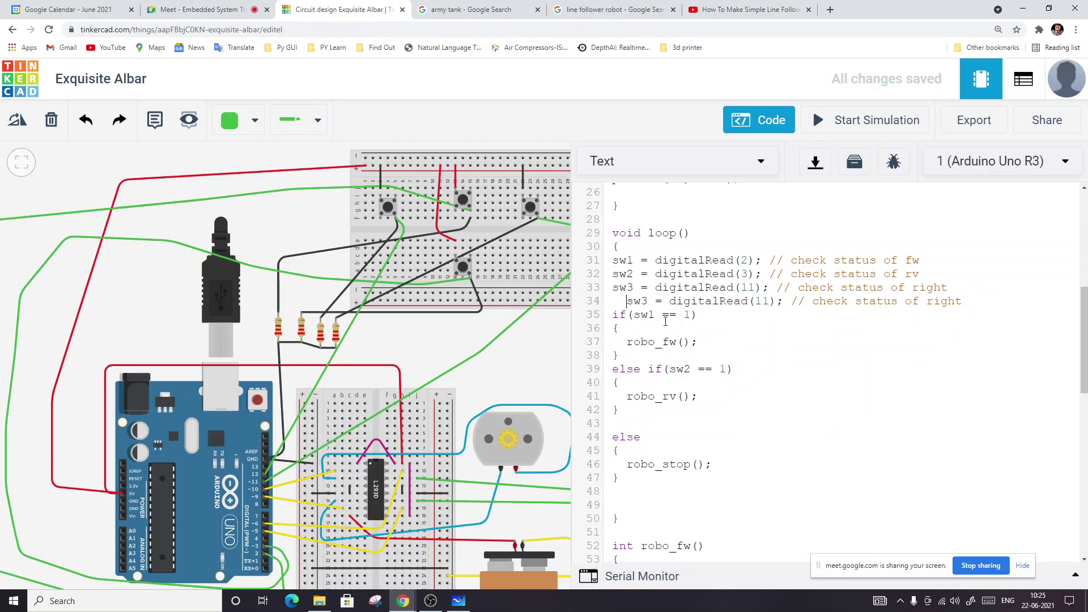
key("BackSpace")
key("BackSpace")
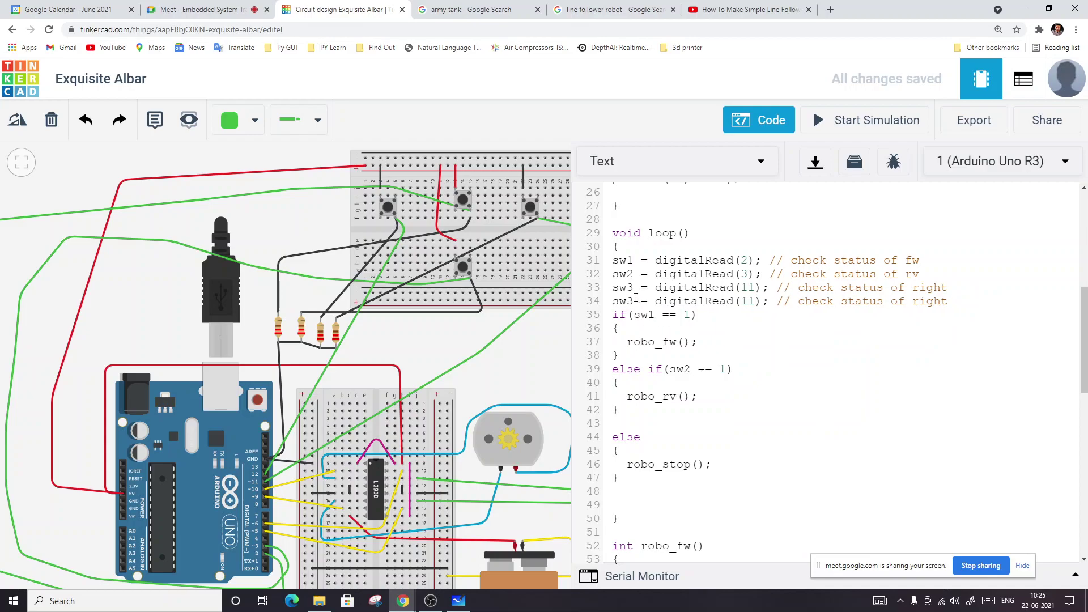
Change the duplicated line to sw4 = digitalRead(12); with the comment "check status of left".
left_click(635, 300)
key("BackSpace")
type("4")
left_click(754, 300)
key("BackSpace")
type("2")
left_click(947, 300)
key("BackSpace")
key("BackSpace")
key("BackSpace")
key("BackSpace")
key("BackSpace")
type("left")
Insert a blank line above the sw1 condition, indent the condition, and mark it with the comment "// FW".
scroll(706, 367, "down", 2)
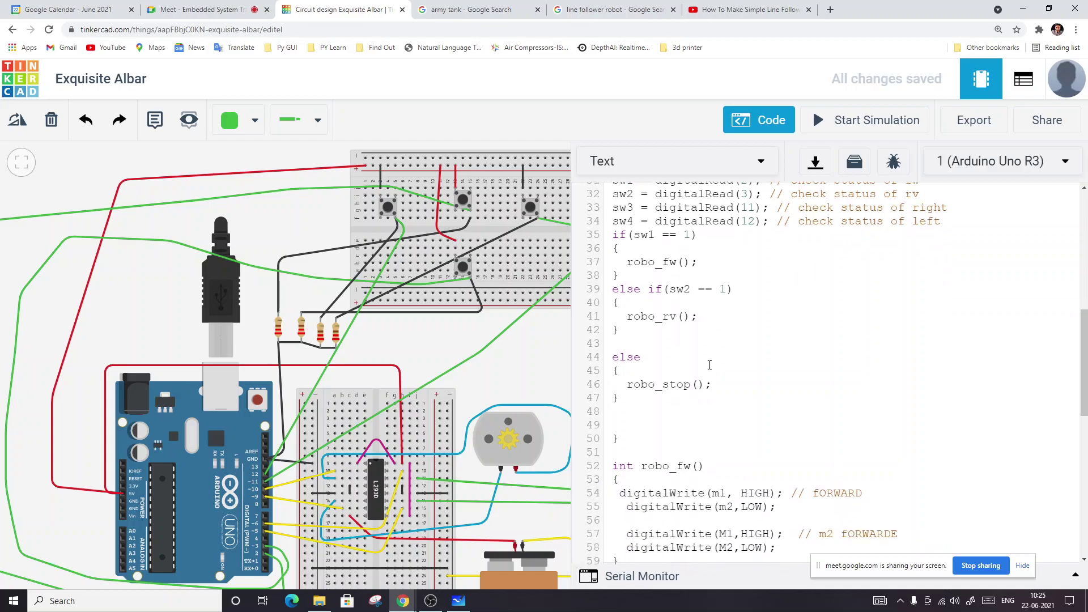
scroll(681, 374, "up", 1)
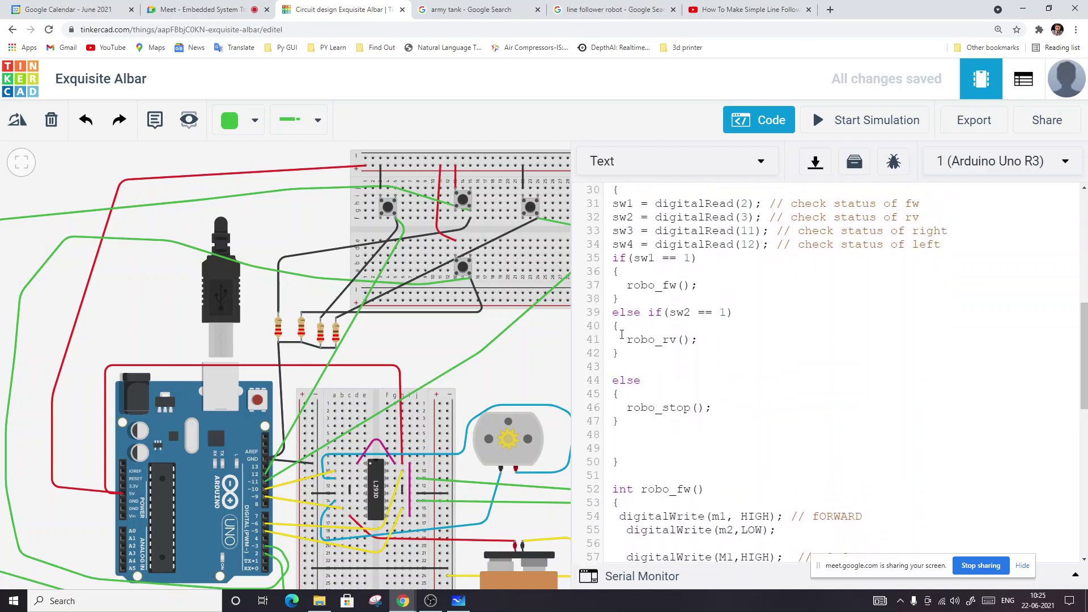
left_click(611, 257)
key("Return")
key("Tab")
left_click(719, 272)
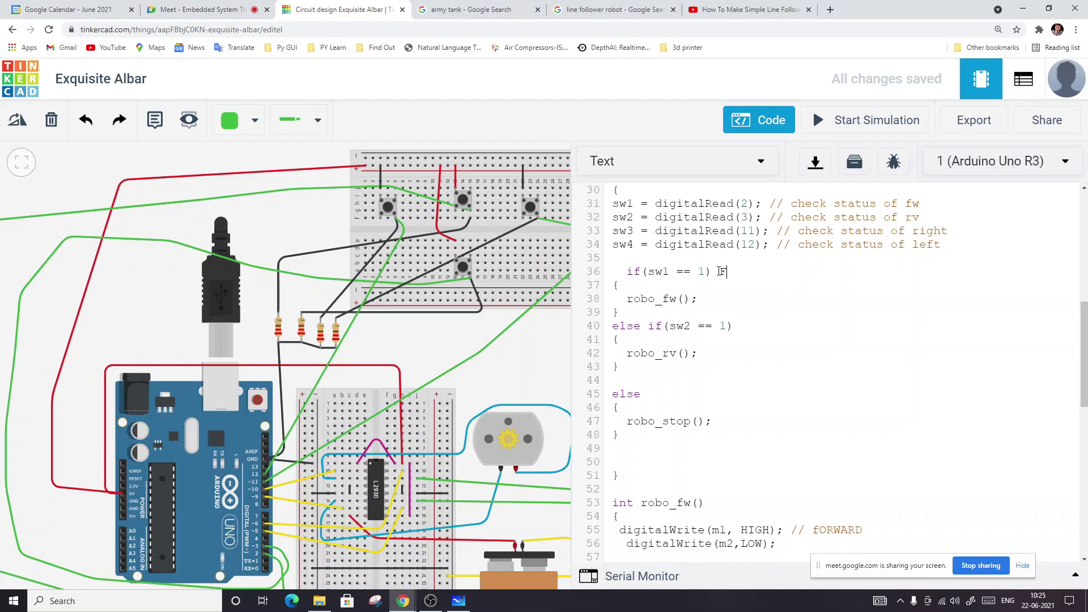
type("// FW")
Add the comment "// RV" to the else if(sw2 == 1) condition.
key("Up")
key("Right")
type("// rv")
key("BackSpace")
key("BackSpace")
type("RV")
Add an else if(sw3 == 1) branch commented "right" that calls robo_right();, checking the name against the function definition.
key("Down")
key("Return")
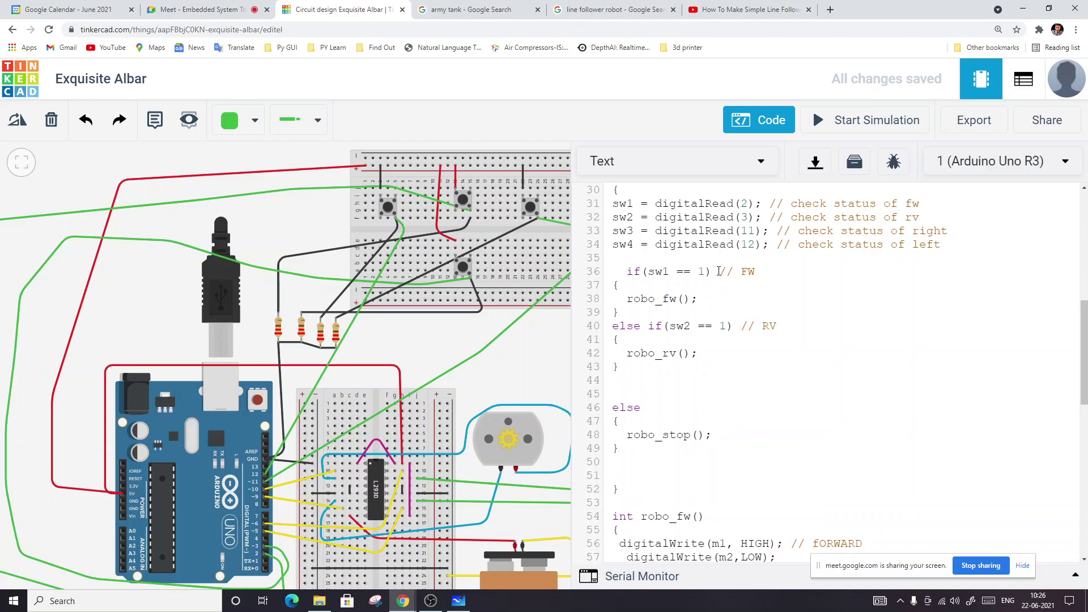
type("else if(sw3 == 1)// right")
key("Return")
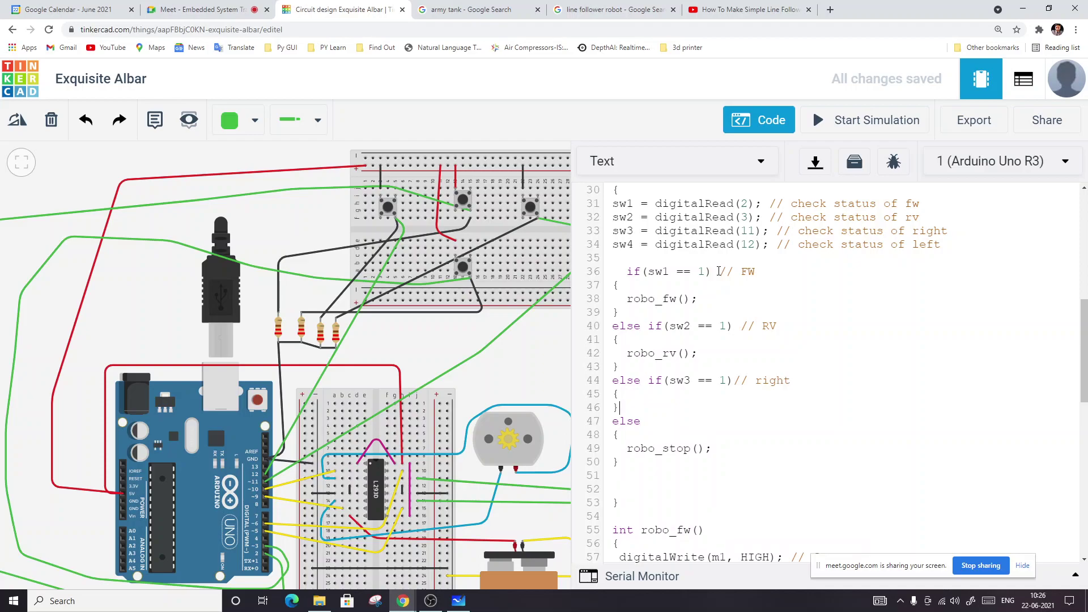
key("Return")
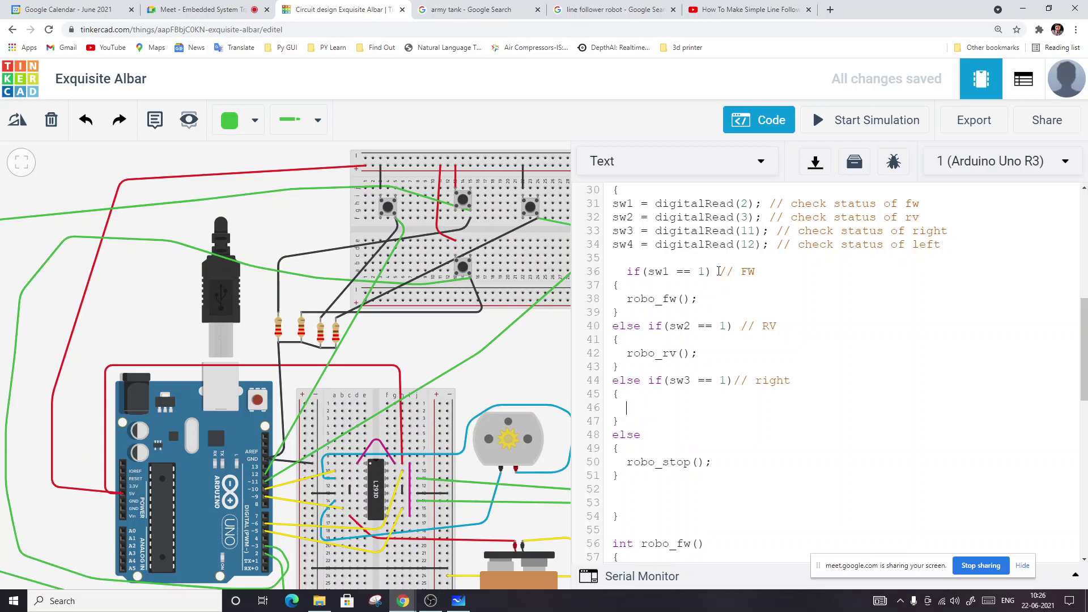
type("robo_right();")
scroll(708, 369, "down", 10)
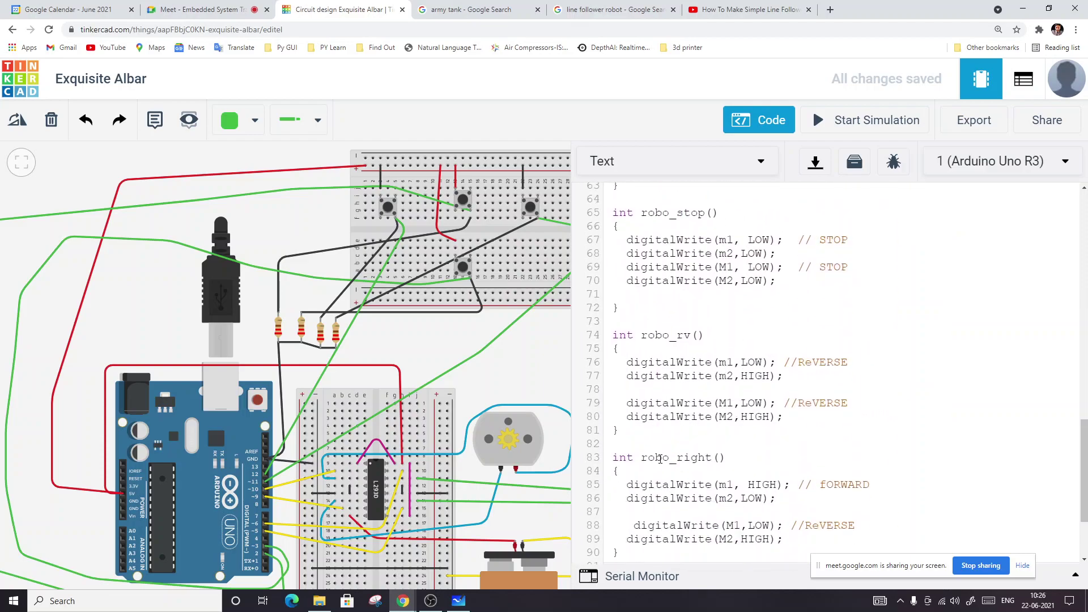
left_click_drag(641, 458, 726, 458)
scroll(800, 422, "up", 6)
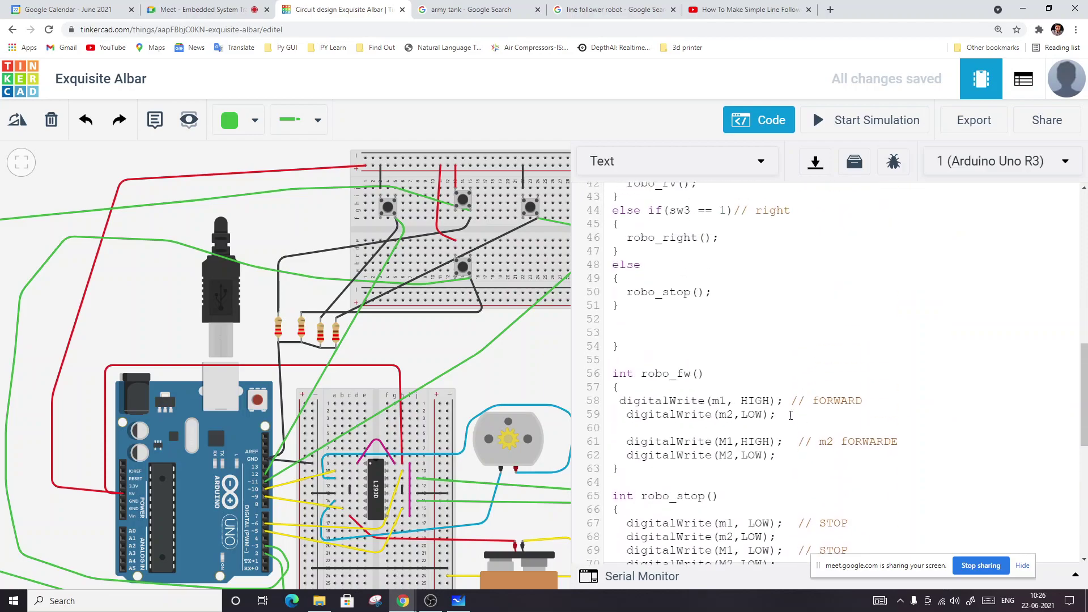
Add an else if(sw4 == 1) block with braces and the comment "// left" before the final else.
left_click(718, 295)
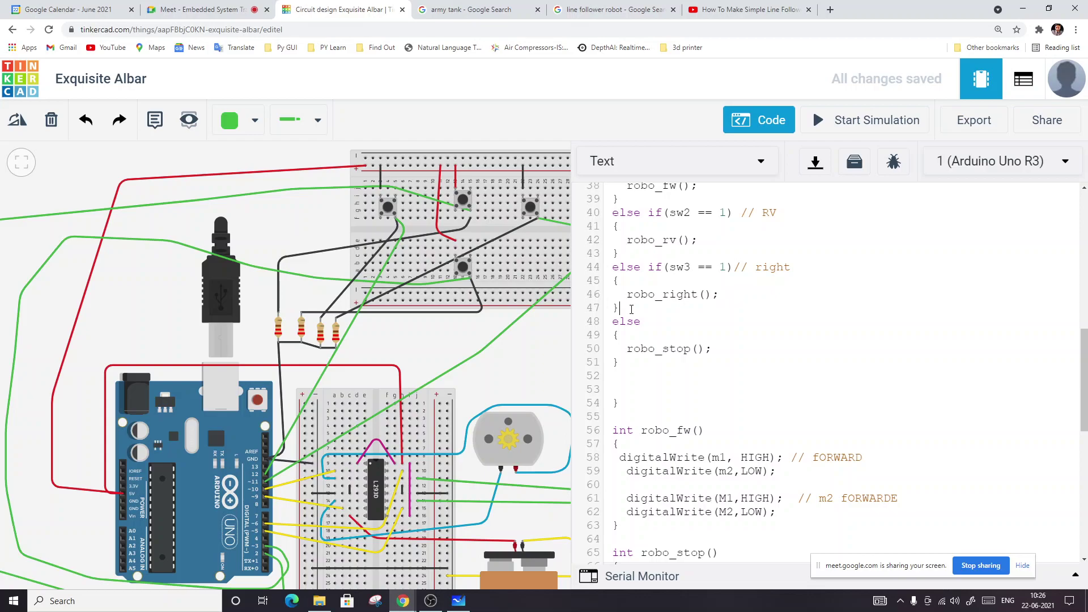
key("Return")
key("Return")
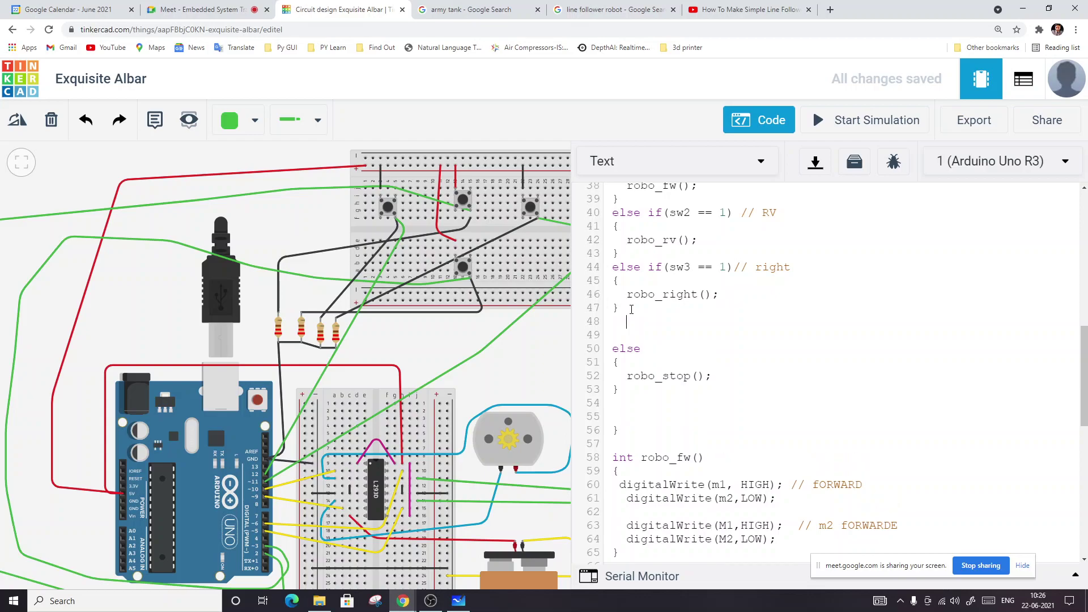
type("else")
type(" if")
type("(sw4")
type(" == 1")
type(" //")
type(" le")
type("ft")
type("{")
key("Return")
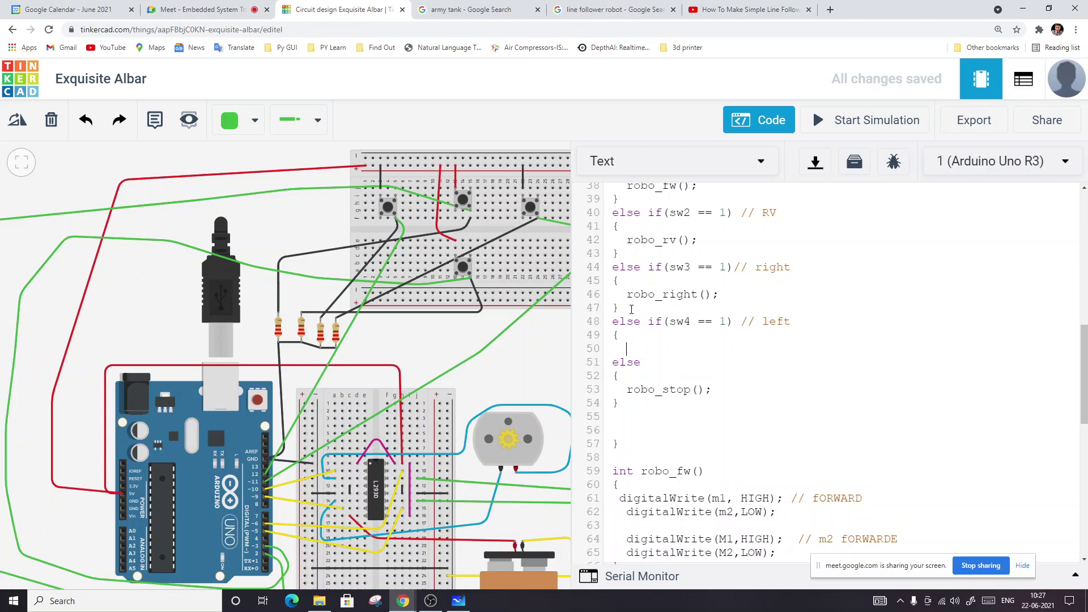
key("Return")
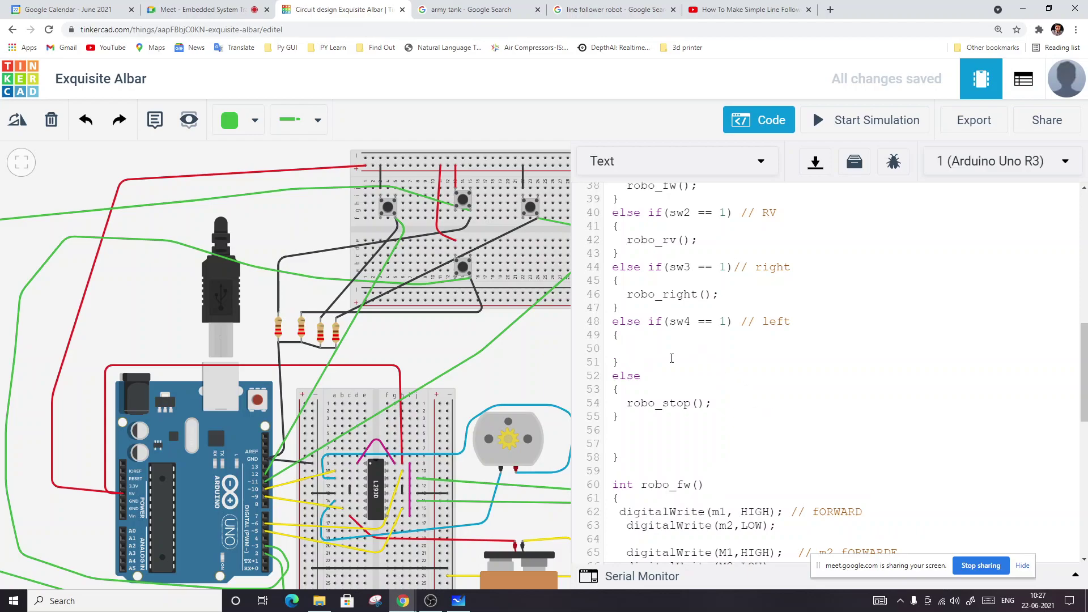
Call robo_left(); inside the sw4 block and review the branches down to the final else with robo_stop().
type("robo_lesf")
key("BackSpace")
key("BackSpace")
type("ft")
scroll(671, 386, "down", 10)
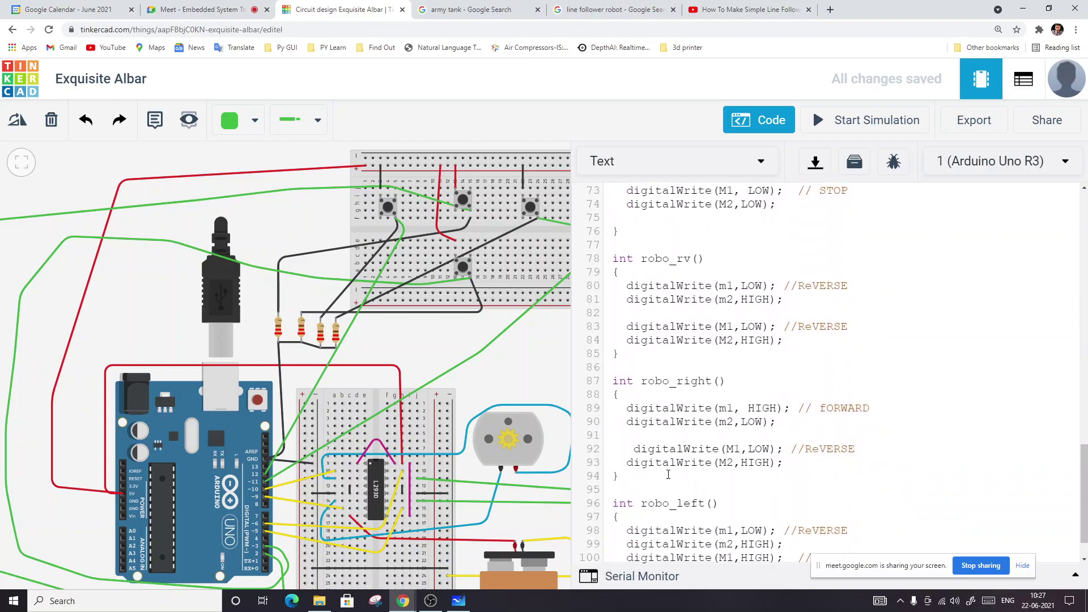
scroll(711, 460, "up", 11)
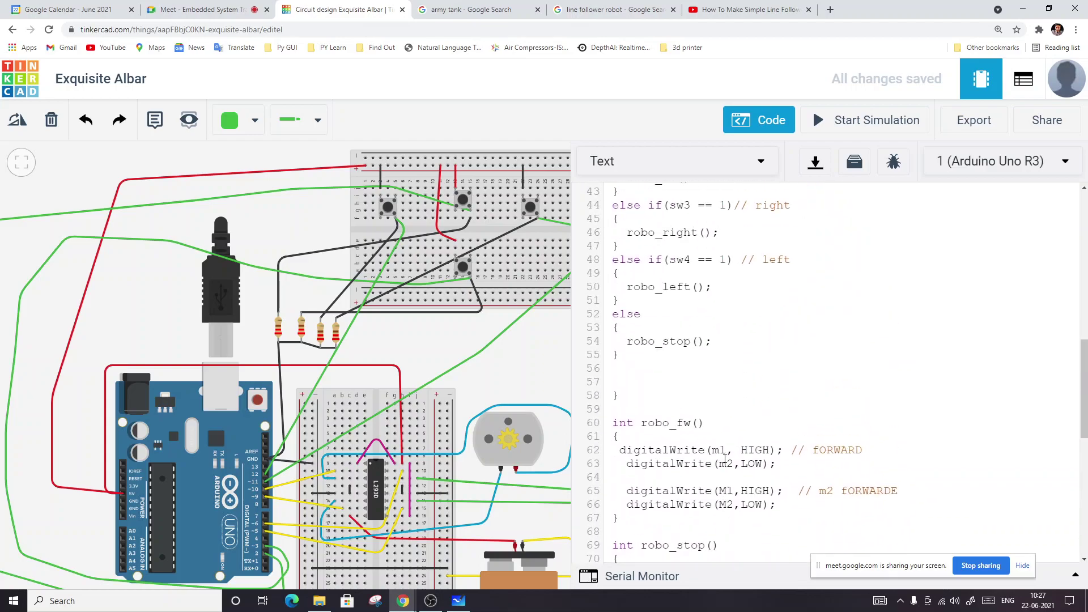
scroll(718, 464, "up", 1)
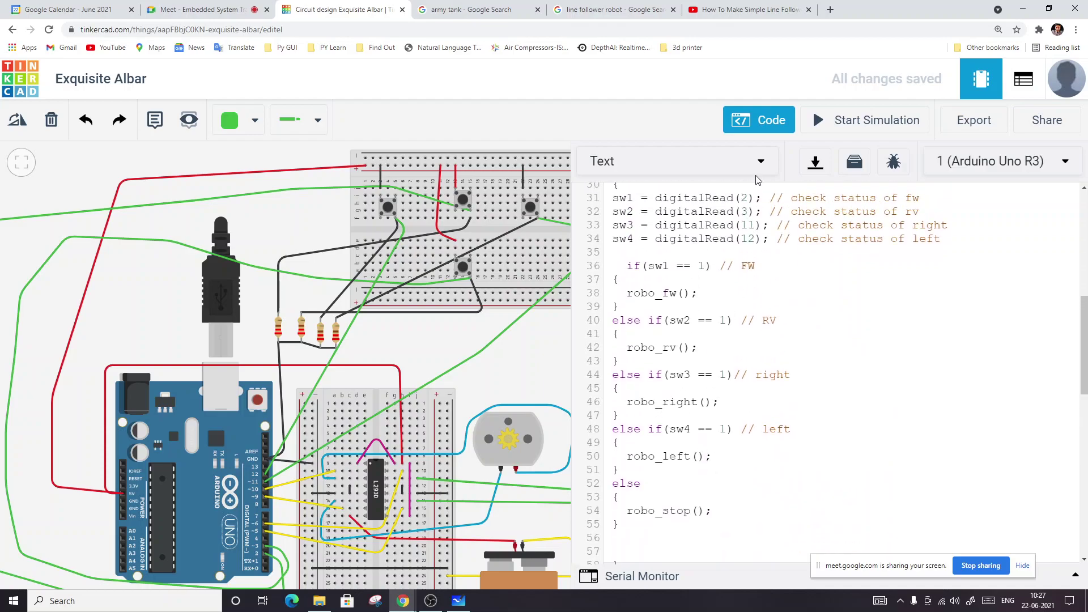
scroll(662, 446, "down", 2)
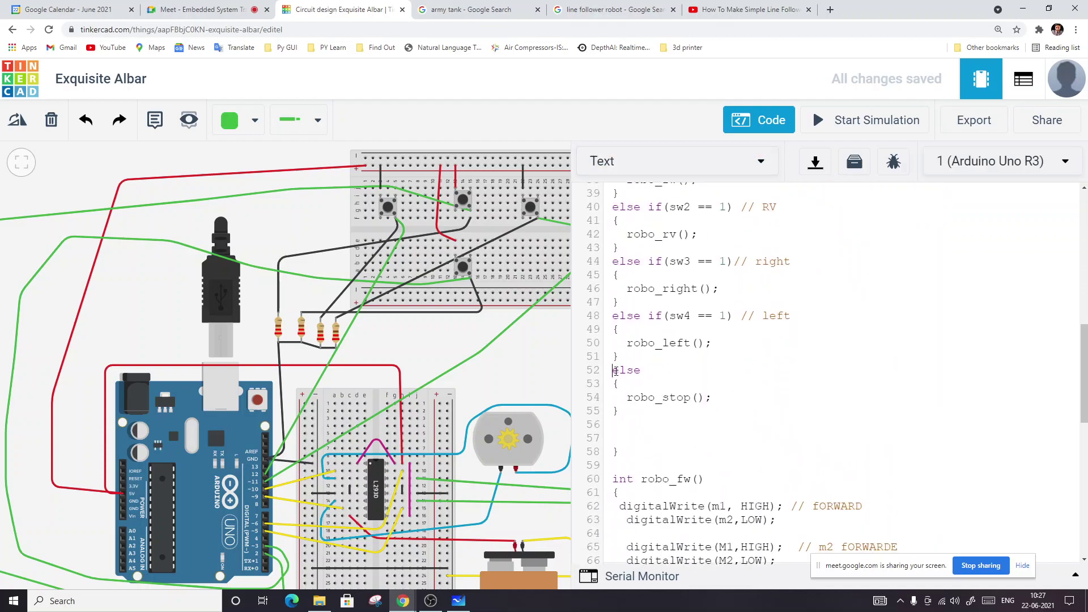
left_click_drag(615, 371, 655, 398)
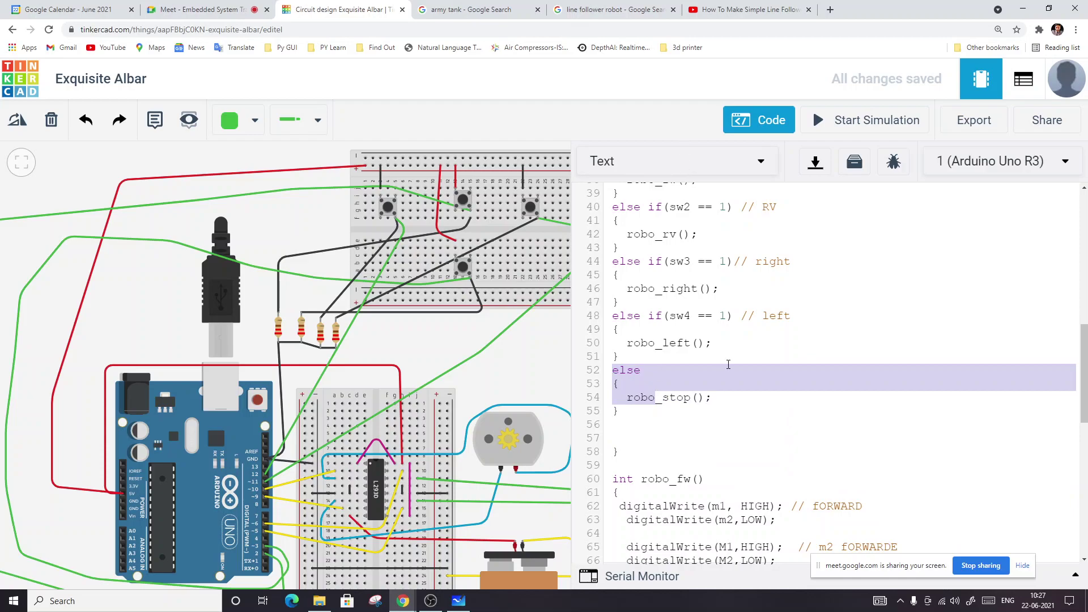
Start the simulation and hide the code editor so the pushbuttons and both motors are in view.
left_click(844, 121)
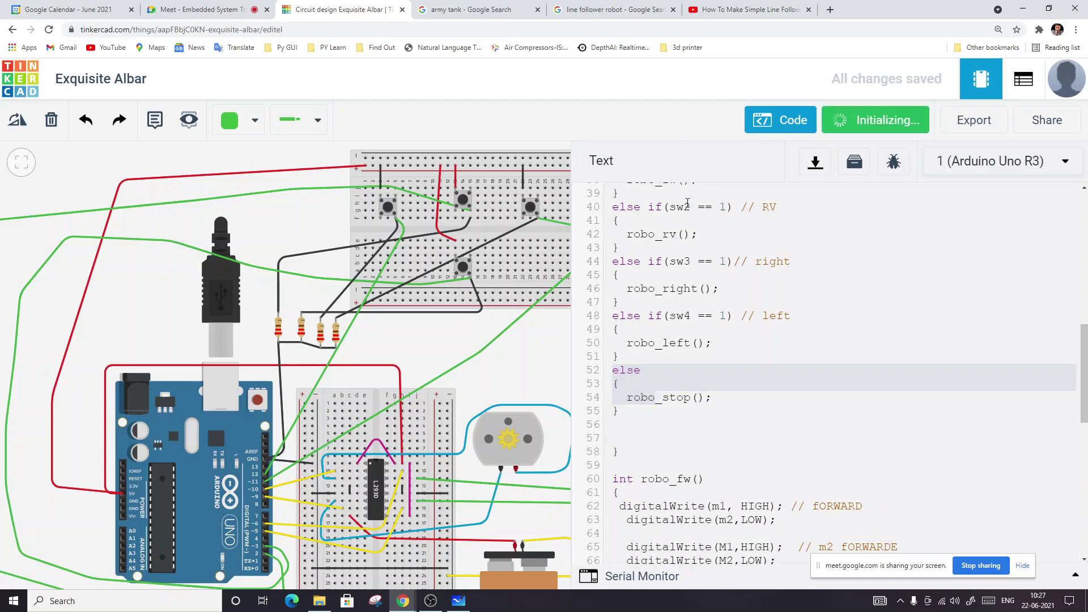
left_click(782, 120)
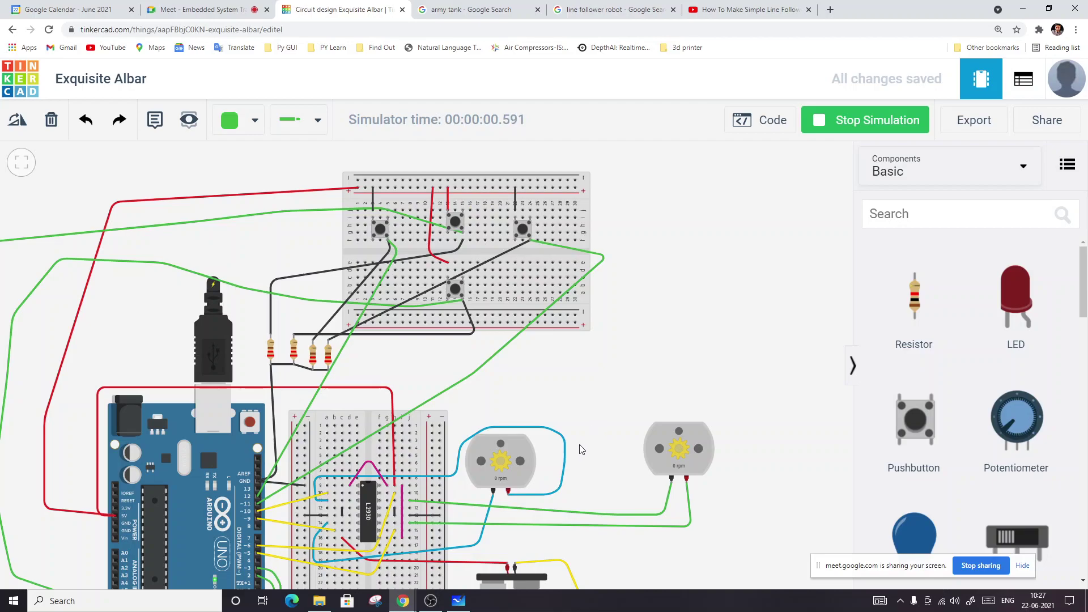
scroll(592, 413, "up", 1)
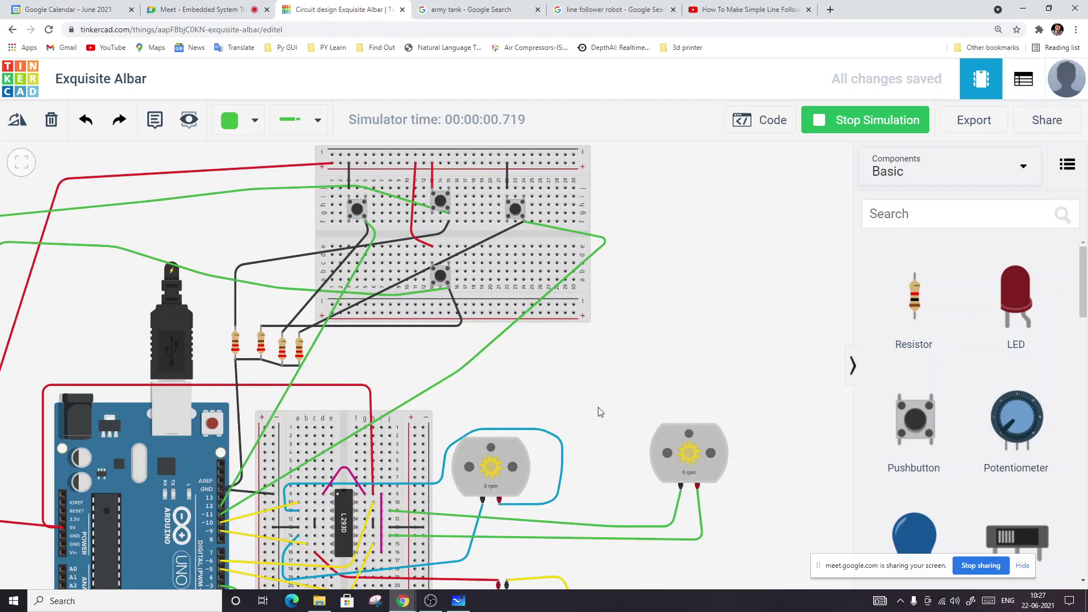
Test the upper, lower, right and left pushbuttons in turn on the running circuit, and stop the simulation.
left_click(440, 202)
left_click(439, 276)
left_click(516, 209)
left_click(515, 212)
left_click(352, 210)
left_click(355, 208)
left_click(821, 121)
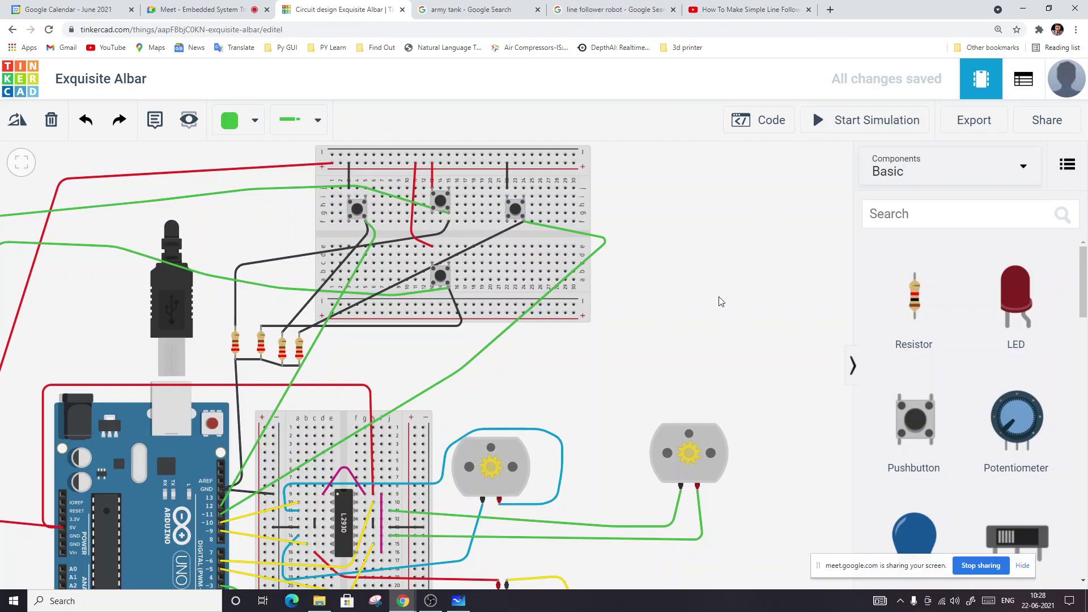
scroll(719, 289, "down", 2)
scroll(687, 293, "down", 2)
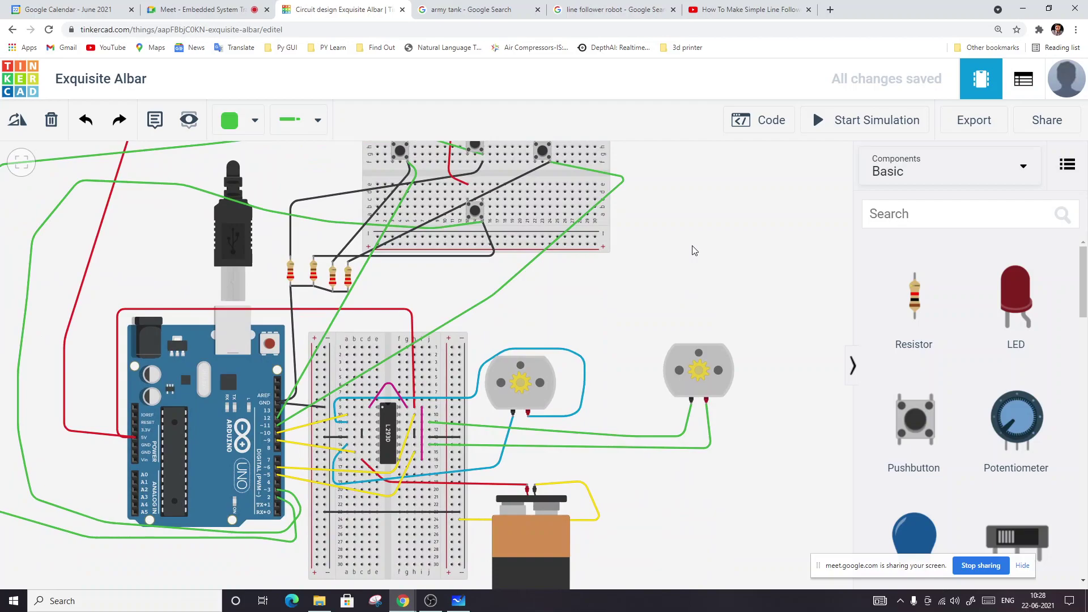
scroll(658, 271, "down", 1)
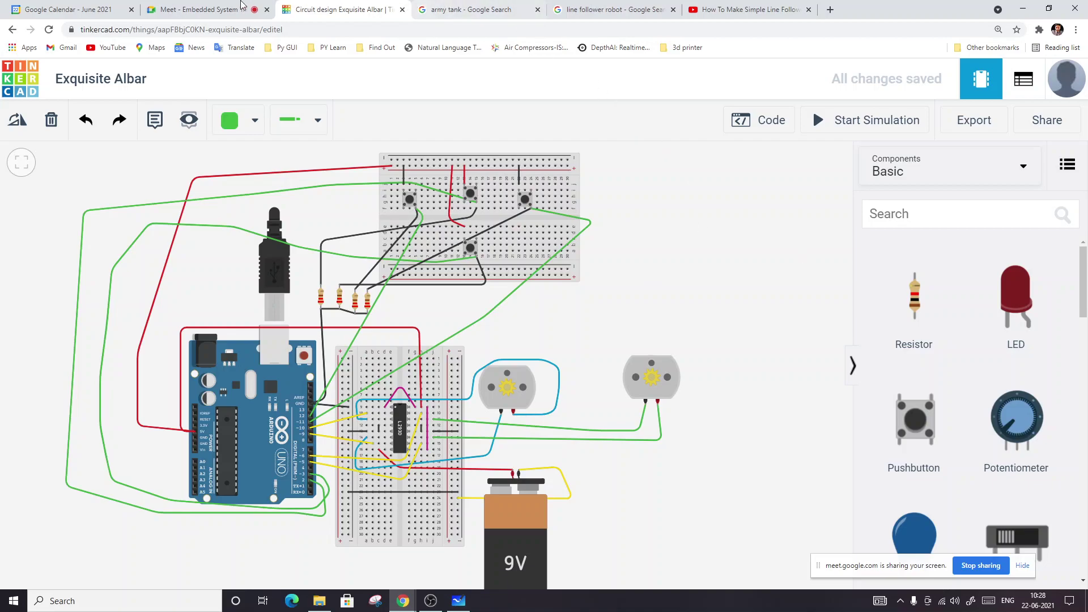
left_click(193, 7)
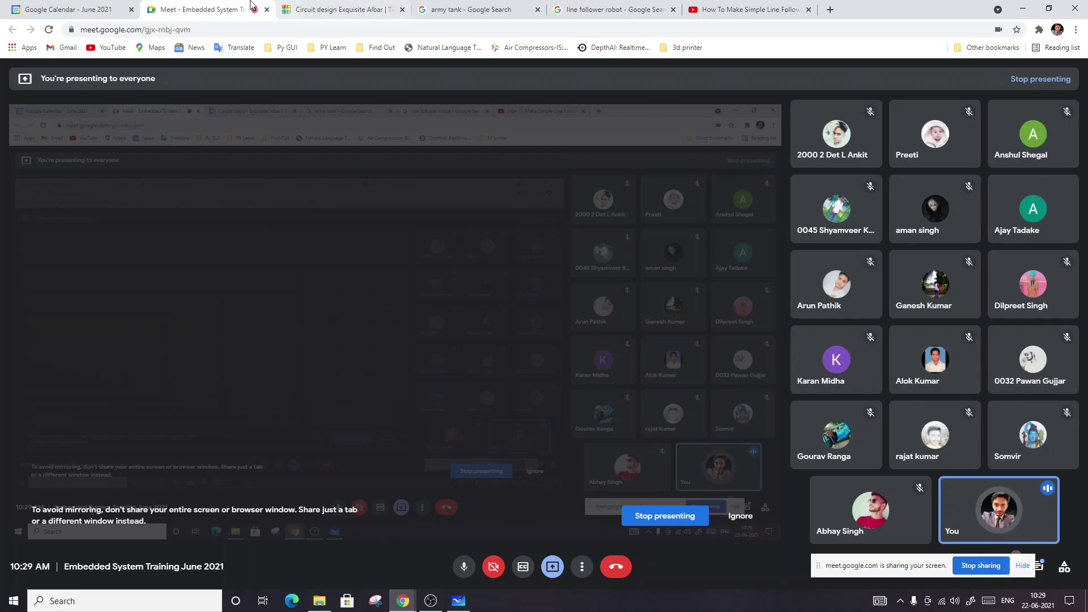
left_click(725, 7)
left_click(656, 7)
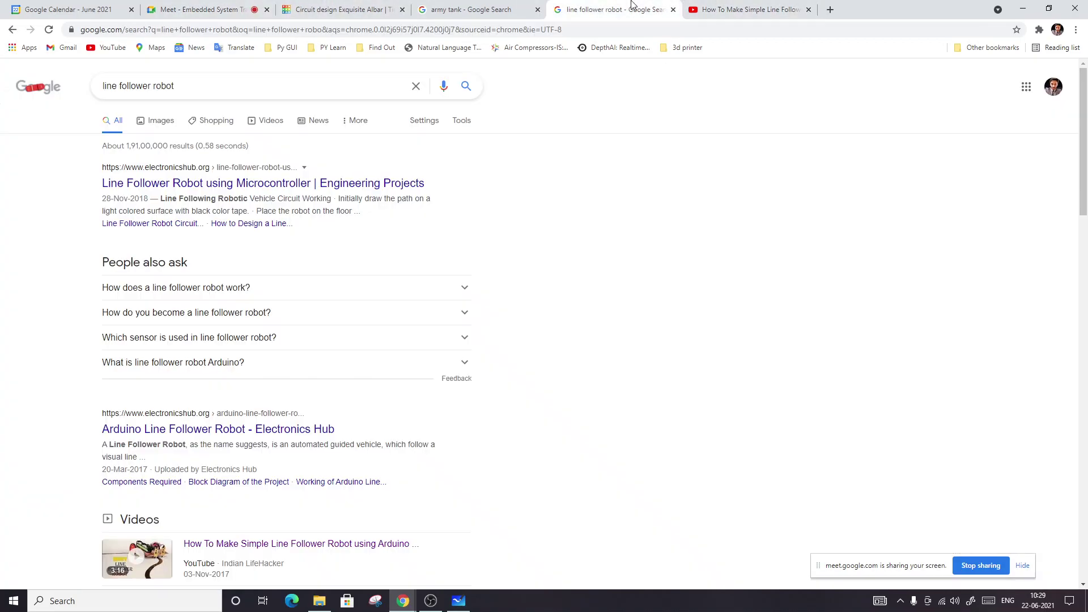
left_click(481, 6)
left_click(311, 7)
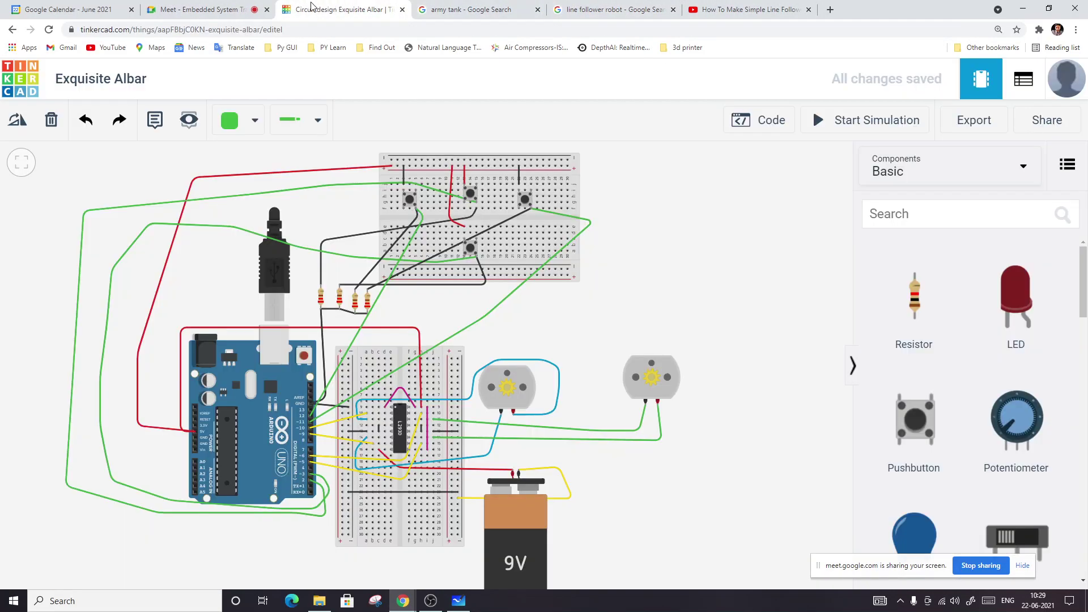
Copy the whole Arduino sketch, from int m1 = 10; through the end of robo_left(), and switch to the Google Meet call.
left_click(769, 120)
scroll(636, 296, "up", 13)
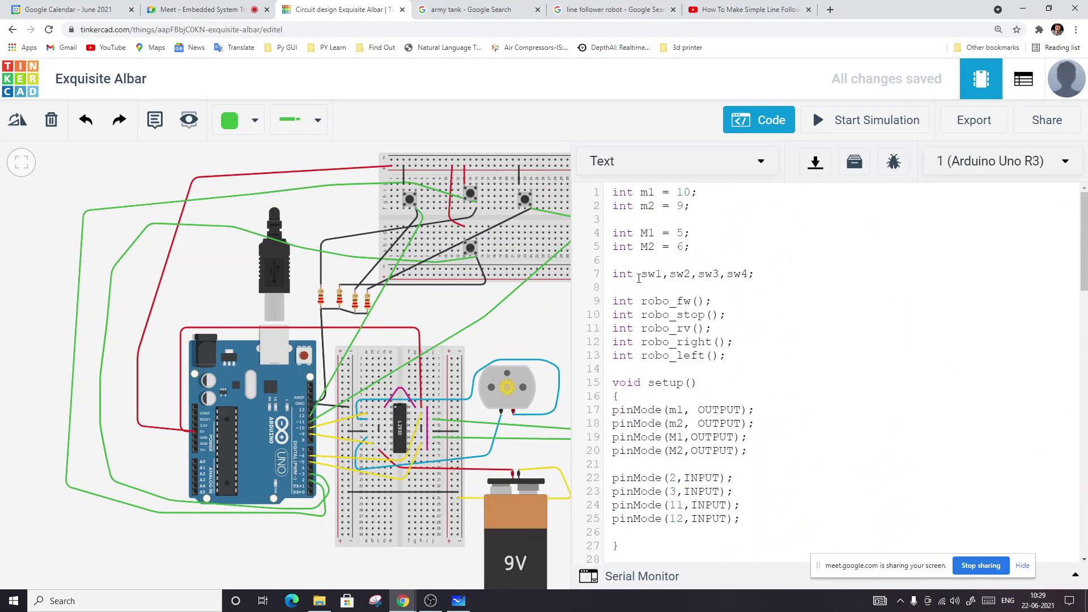
left_click_drag(611, 192, 624, 549)
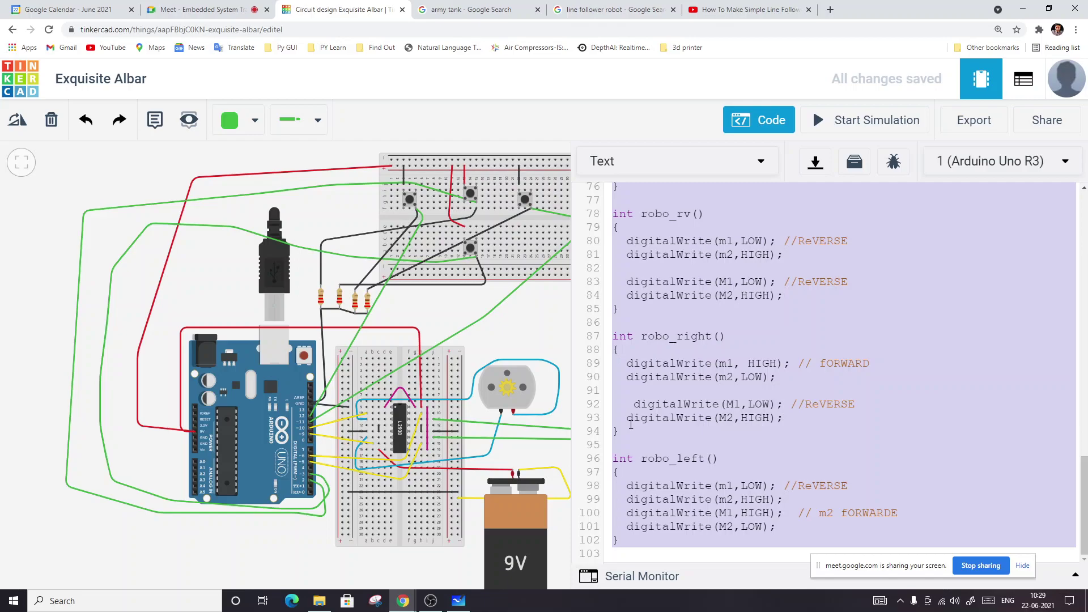
right_click(716, 293)
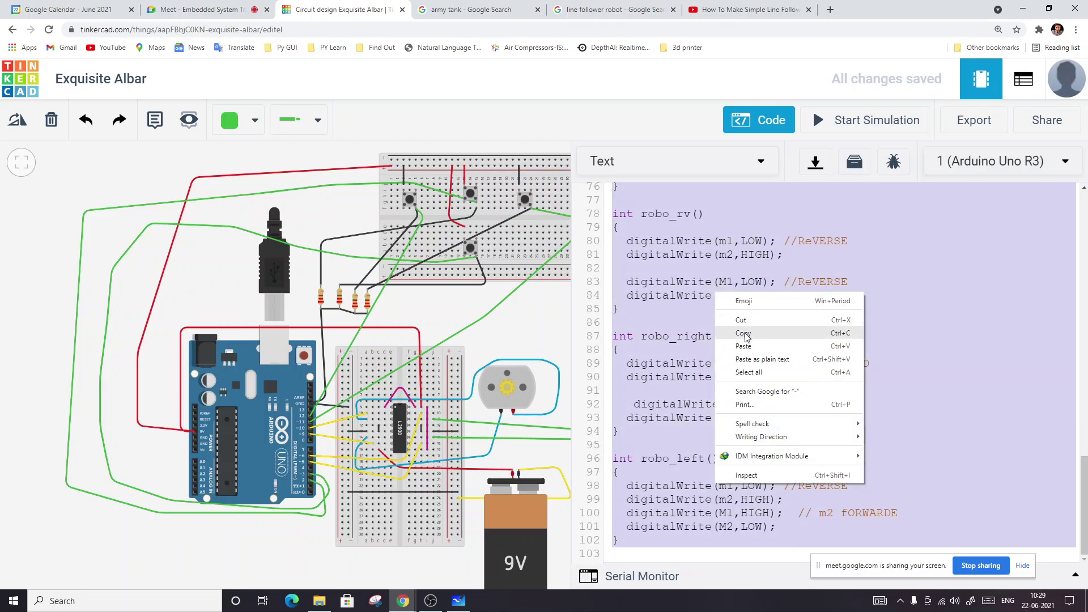
left_click(748, 334)
left_click(807, 311)
scroll(807, 311, "up", 15)
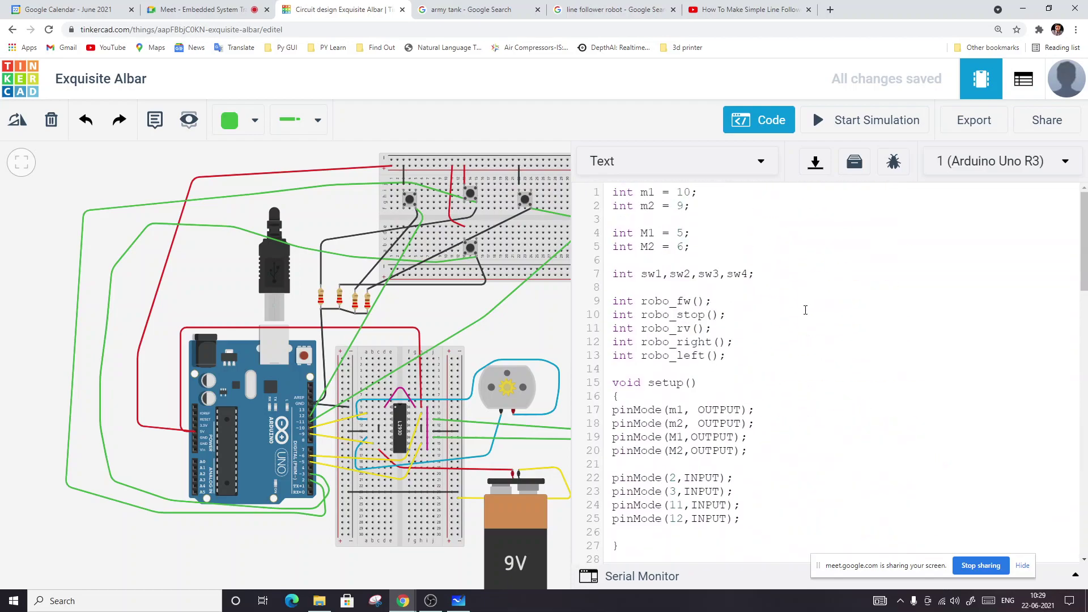
left_click(244, 9)
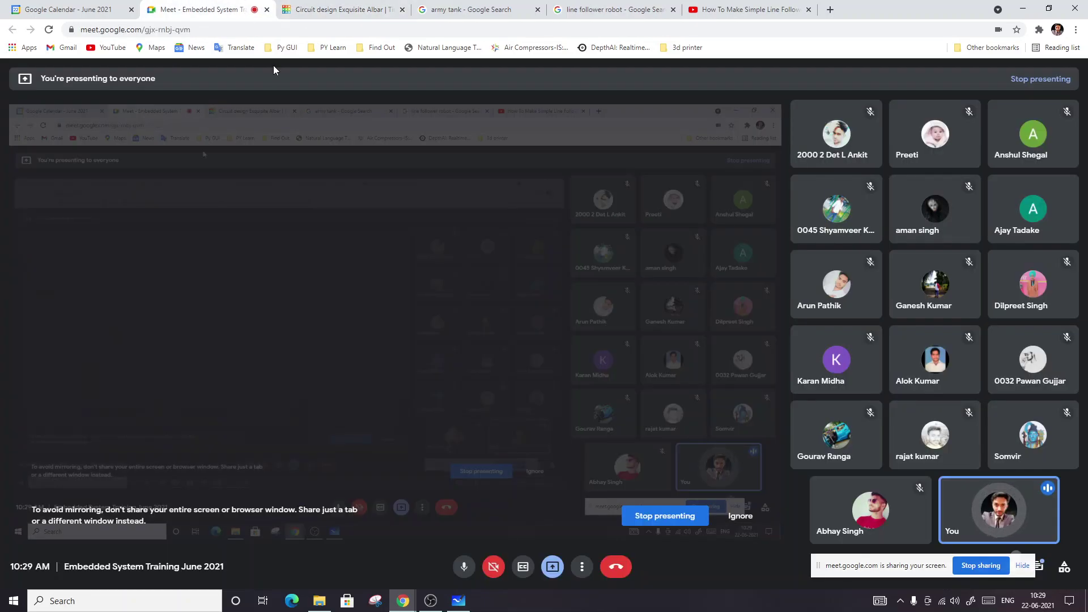